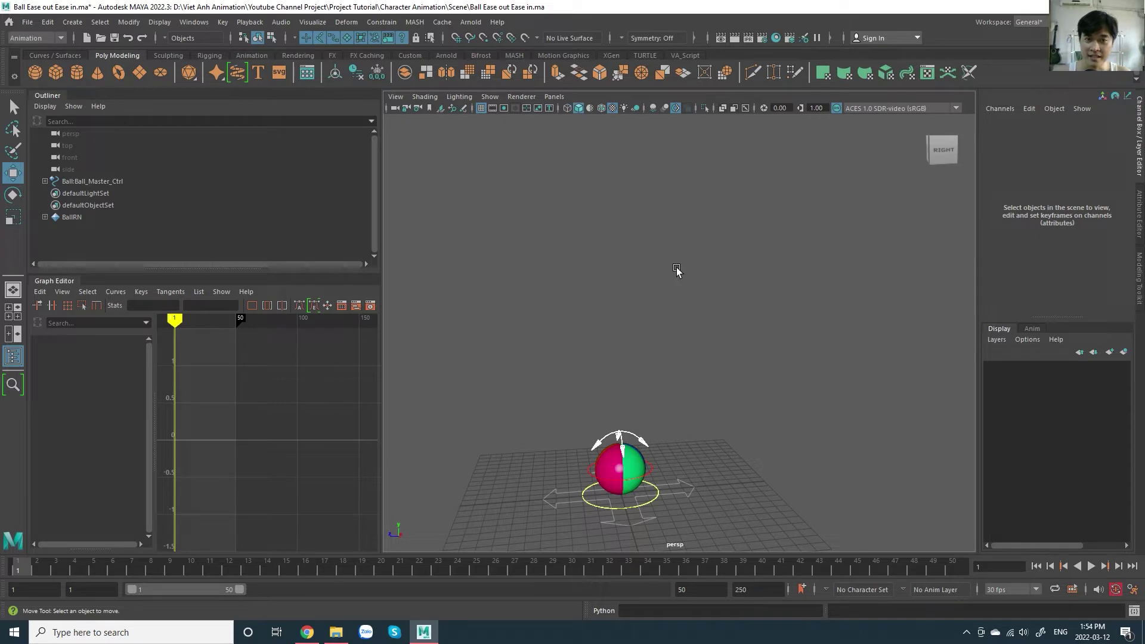
Step: Switch from Maya to the Maya Rigs page showing the Ball Rig in Chrome
{"action": "left_click", "coordinate": [307, 635]}
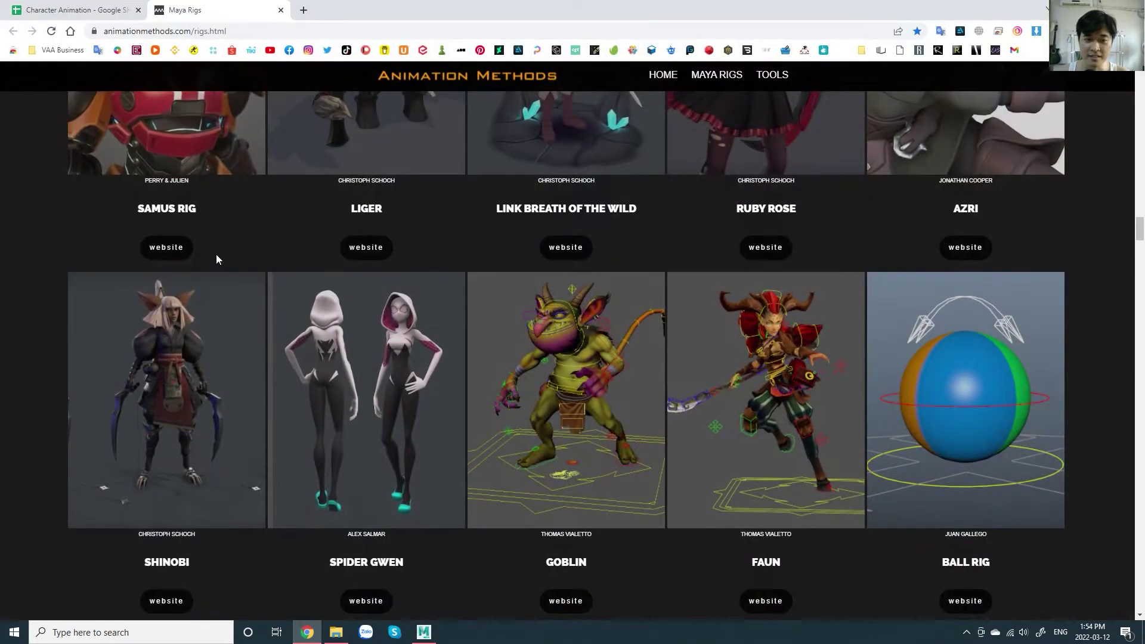
Step: Bring up the Character Animation sheet at its Ease out - Ease in diagram
{"action": "left_click", "coordinate": [77, 10]}
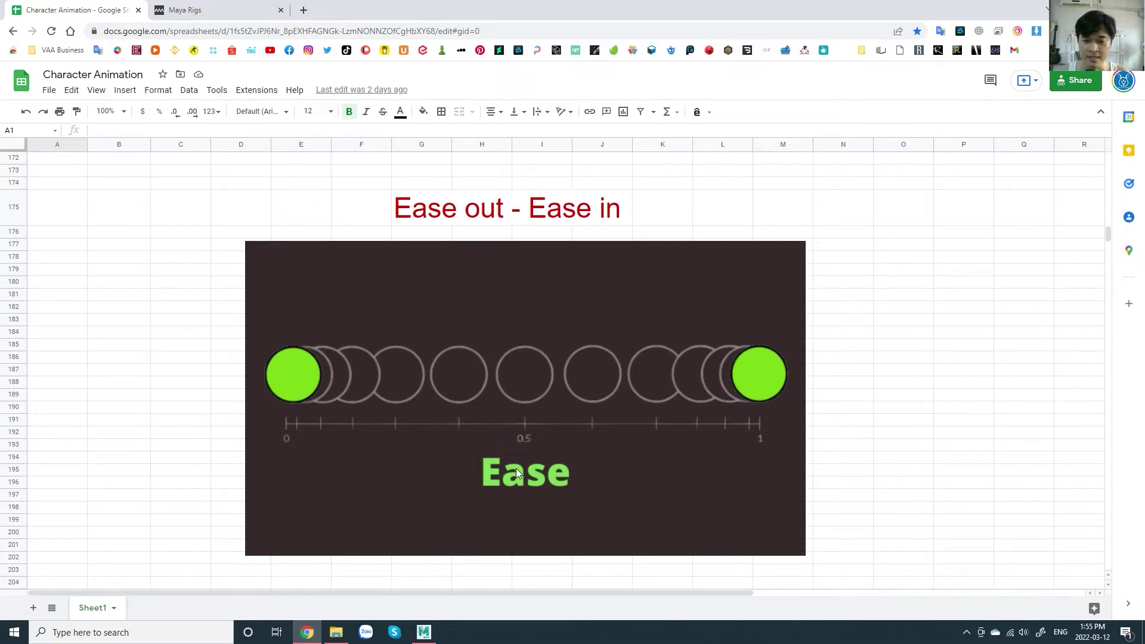
{"action": "scroll", "coordinate": [518, 465], "scroll_direction": "up", "scroll_amount": 2}
{"action": "scroll", "coordinate": [524, 457], "scroll_direction": "up", "scroll_amount": 3}
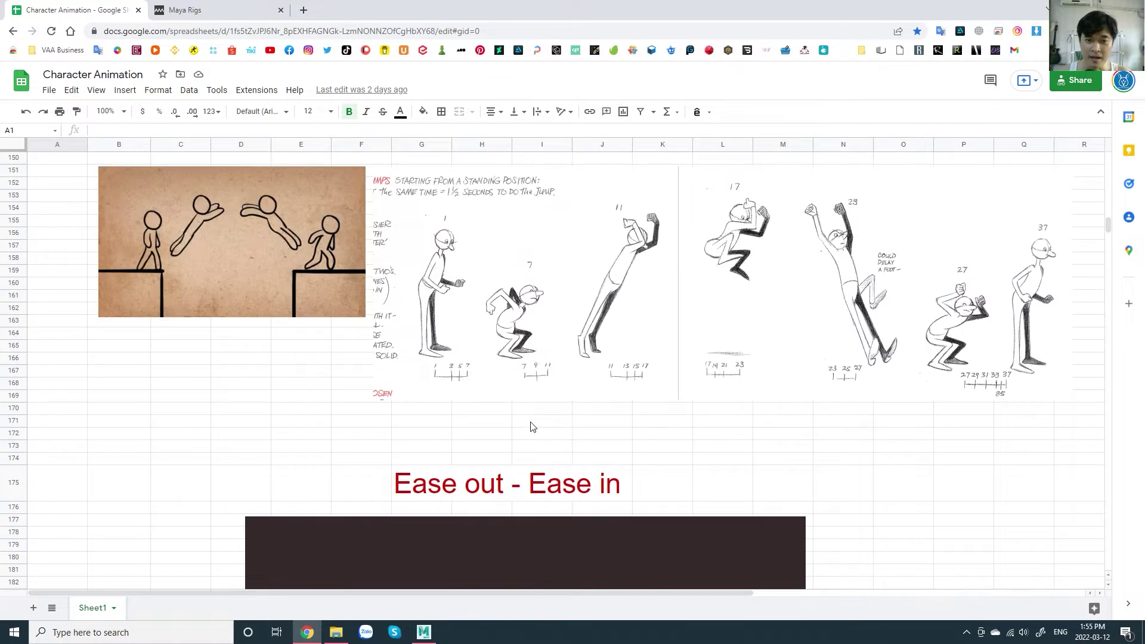
{"action": "scroll", "coordinate": [529, 427], "scroll_direction": "up", "scroll_amount": 2}
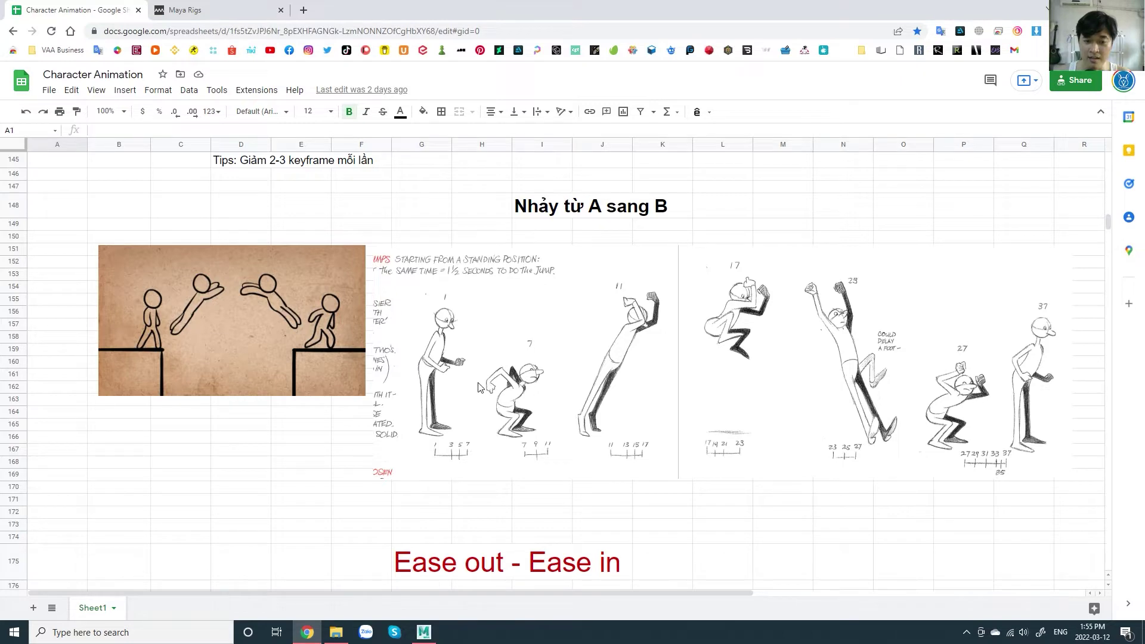
{"action": "scroll", "coordinate": [495, 392], "scroll_direction": "down", "scroll_amount": 2}
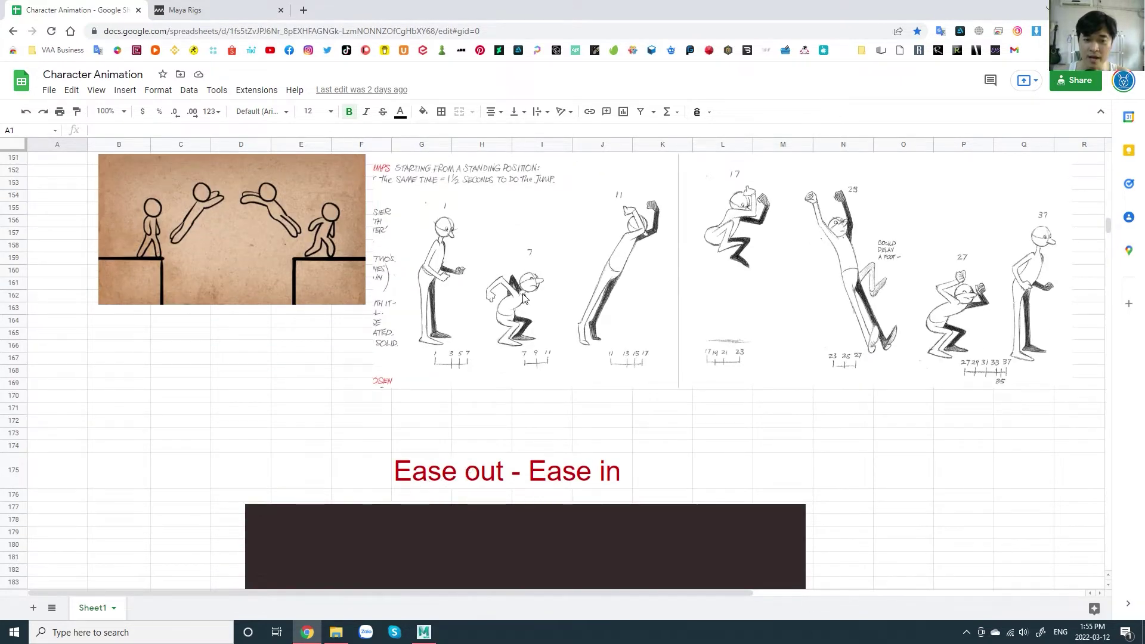
{"action": "scroll", "coordinate": [471, 437], "scroll_direction": "down", "scroll_amount": 2}
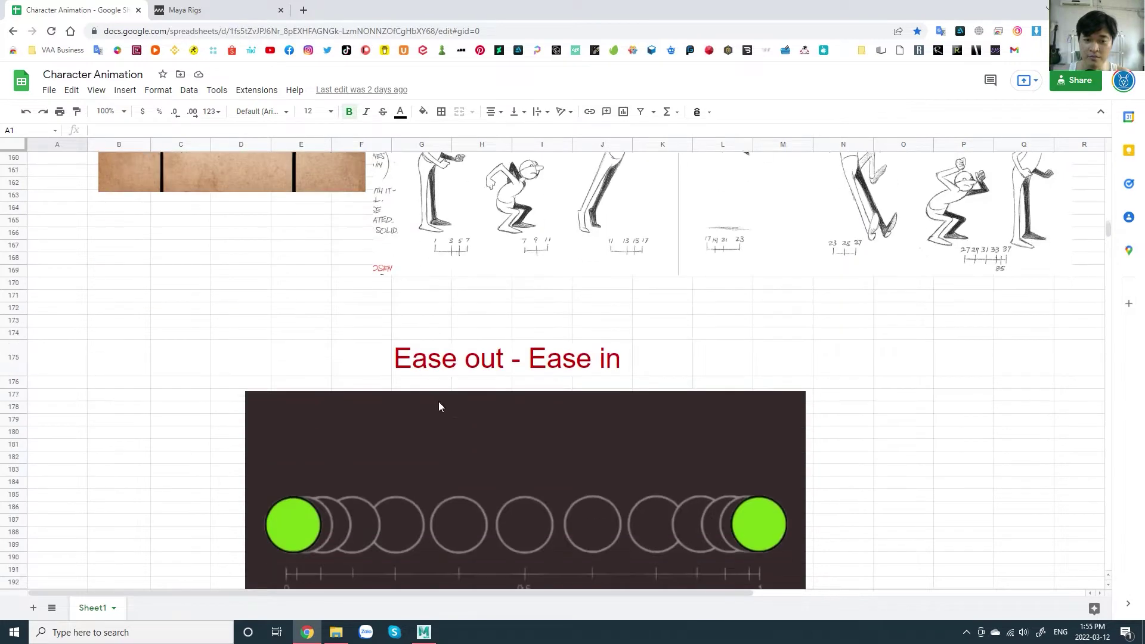
{"action": "scroll", "coordinate": [439, 402], "scroll_direction": "down", "scroll_amount": 1}
{"action": "scroll", "coordinate": [394, 334], "scroll_direction": "down", "scroll_amount": 1}
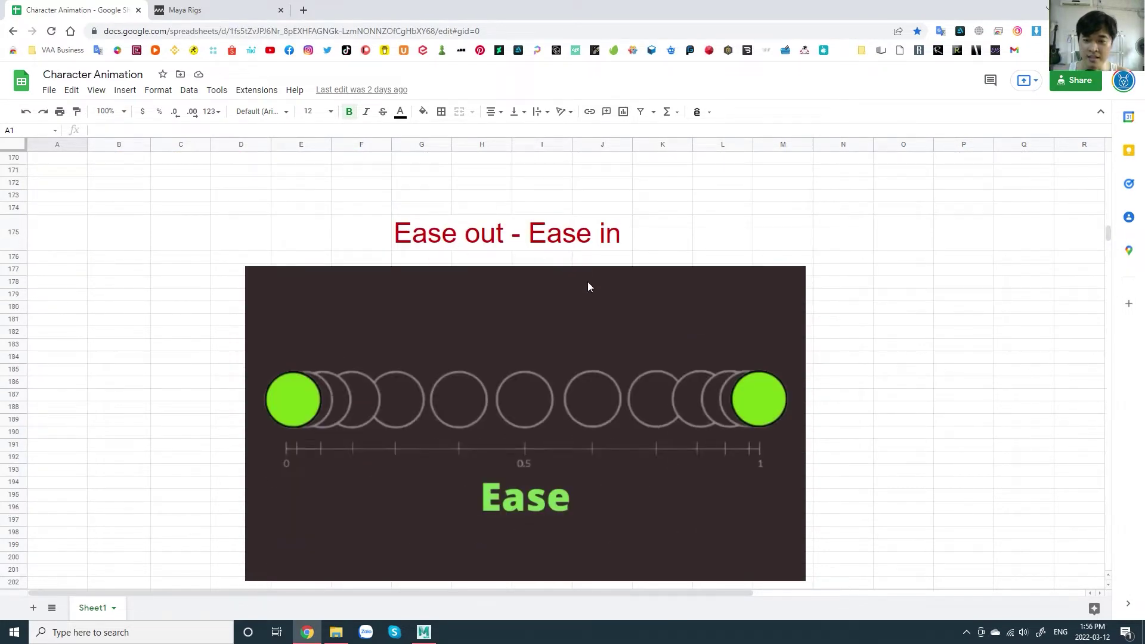
{"action": "scroll", "coordinate": [577, 301], "scroll_direction": "up", "scroll_amount": 3}
{"action": "scroll", "coordinate": [566, 316], "scroll_direction": "up", "scroll_amount": 2}
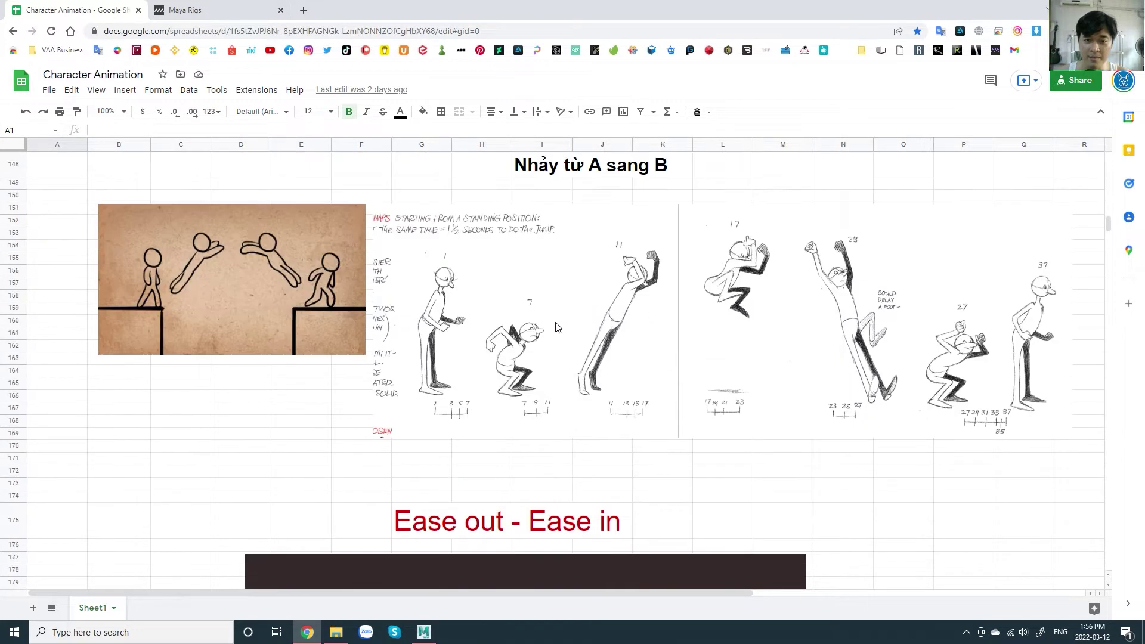
{"action": "scroll", "coordinate": [477, 328], "scroll_direction": "down", "scroll_amount": 1}
{"action": "scroll", "coordinate": [459, 377], "scroll_direction": "down", "scroll_amount": 1}
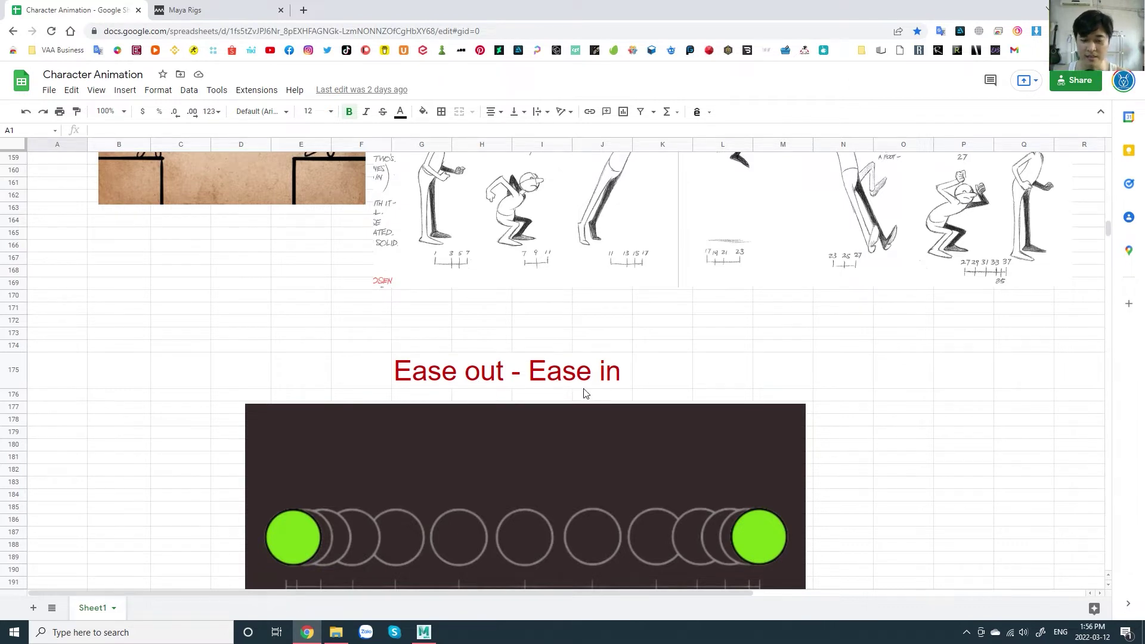
{"action": "scroll", "coordinate": [591, 384], "scroll_direction": "up", "scroll_amount": 1}
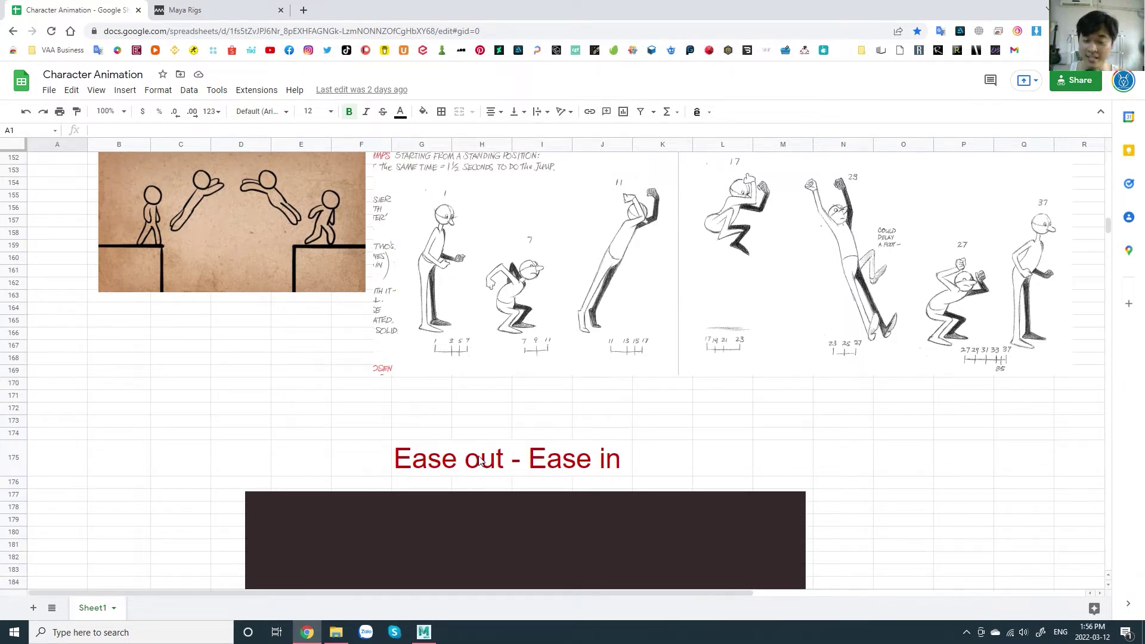
{"action": "scroll", "coordinate": [477, 450], "scroll_direction": "down", "scroll_amount": 2}
{"action": "scroll", "coordinate": [471, 446], "scroll_direction": "down", "scroll_amount": 2}
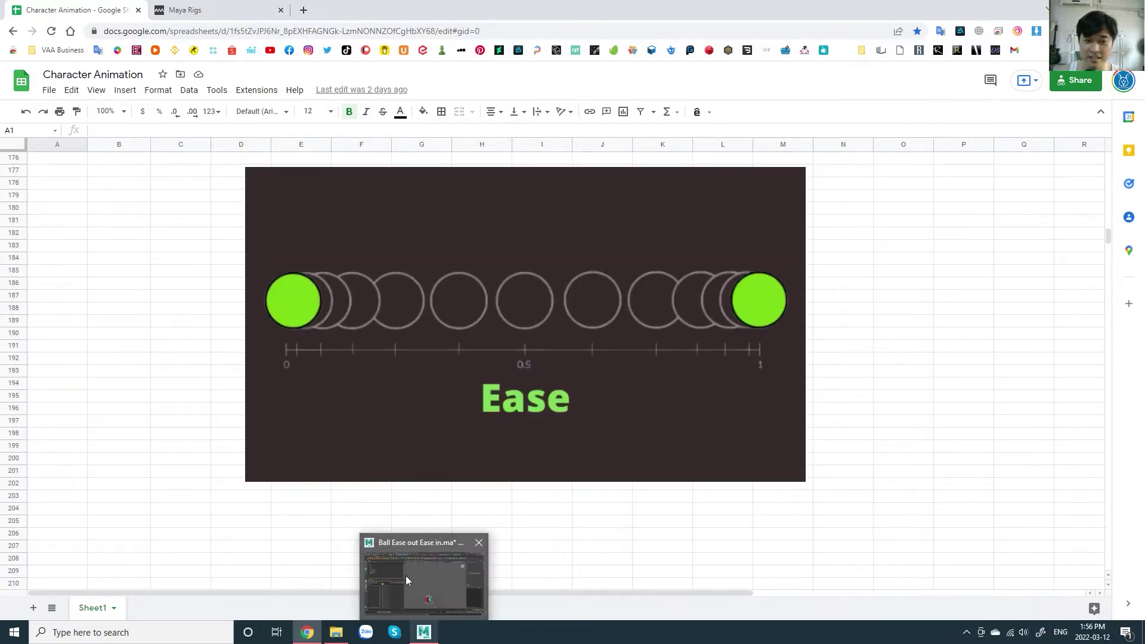
Step: Return to the Maya ball rig scene and test-select, then deselect, the ball's controls
{"action": "left_click", "coordinate": [209, 10]}
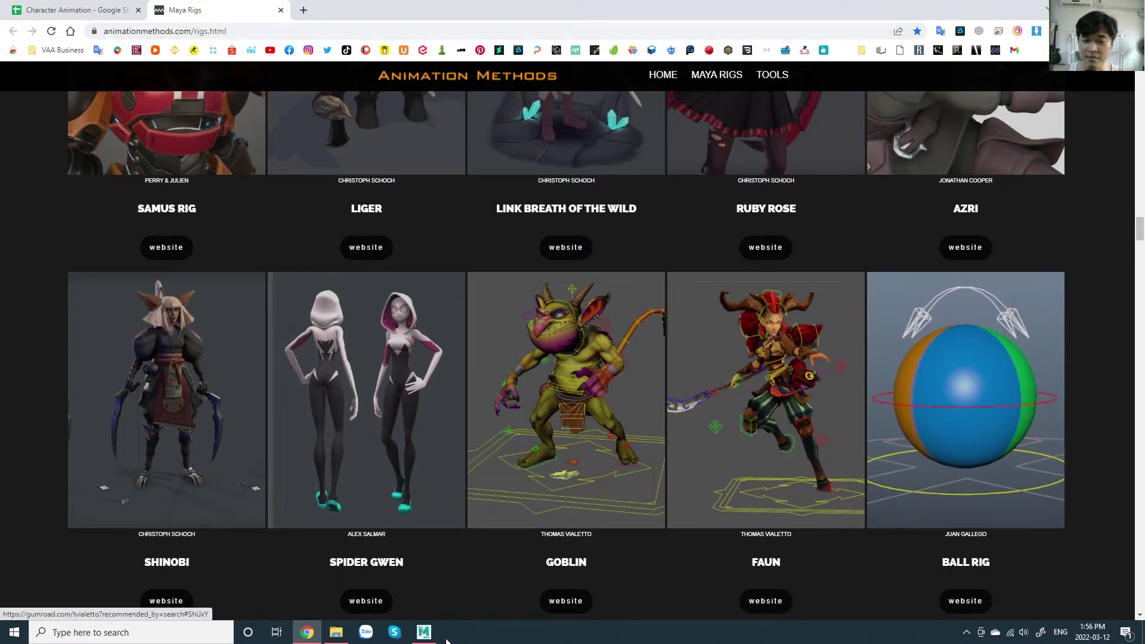
{"action": "left_click", "coordinate": [424, 632]}
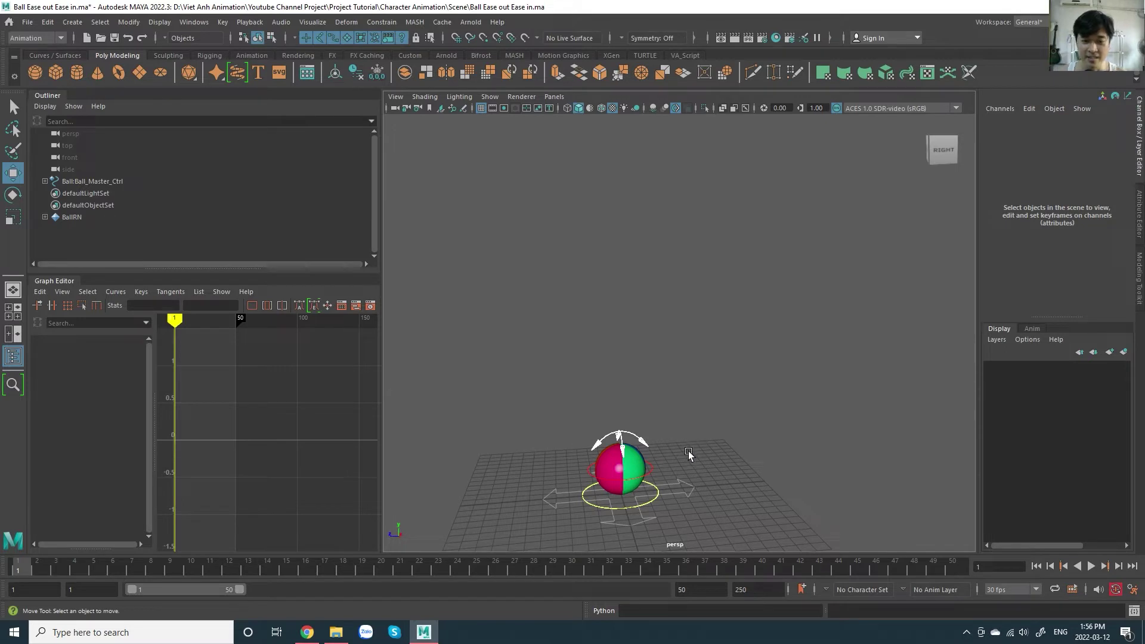
{"action": "mouse_move", "coordinate": [677, 435]}
{"action": "left_mouse_down", "text": "alt"}
{"action": "mouse_move", "coordinate": [714, 383]}
{"action": "mouse_move", "coordinate": [690, 391]}
{"action": "mouse_move", "coordinate": [702, 406]}
{"action": "left_mouse_up", "text": "alt"}
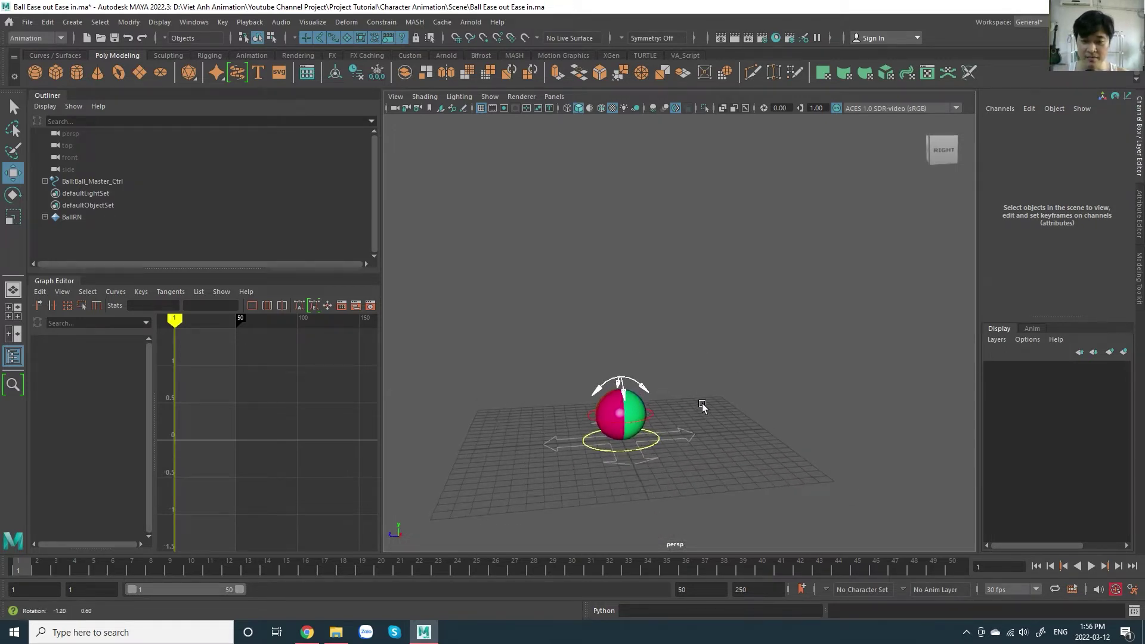
{"action": "left_click", "coordinate": [661, 448]}
{"action": "left_click_drag", "start_coordinate": [465, 308], "coordinate": [718, 464]}
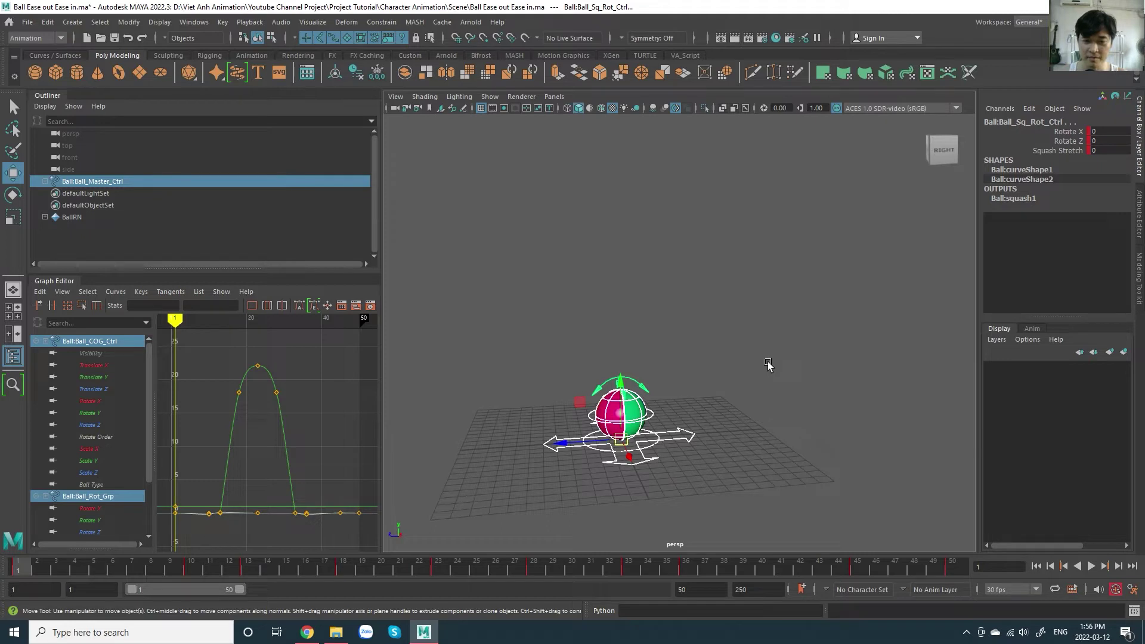
{"action": "key", "text": "alt"}
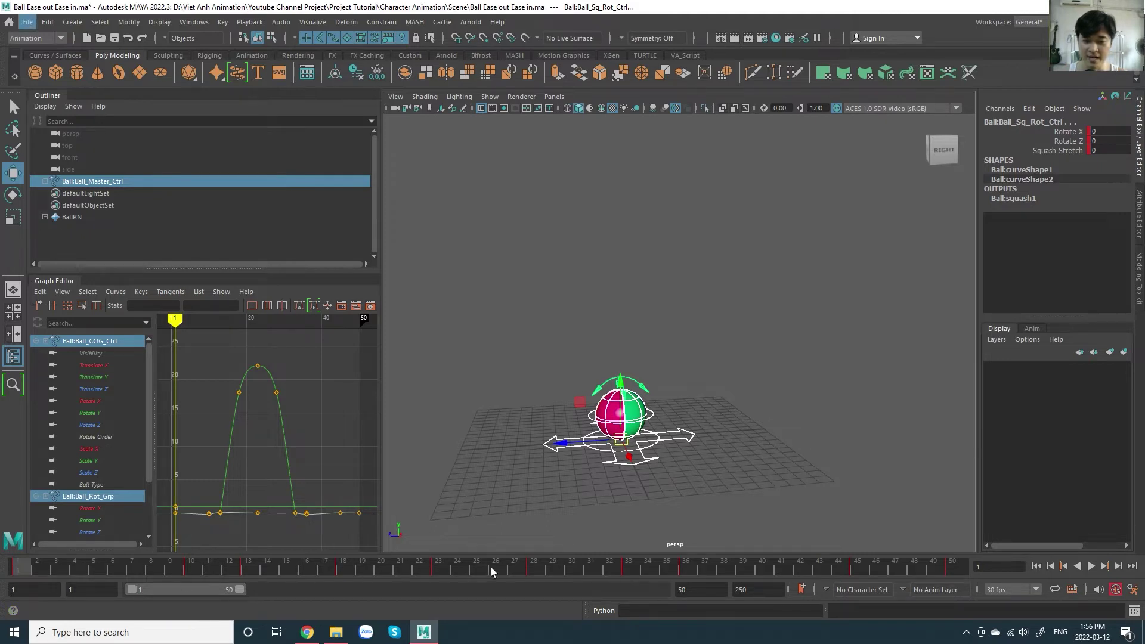
{"action": "left_click", "coordinate": [733, 406]}
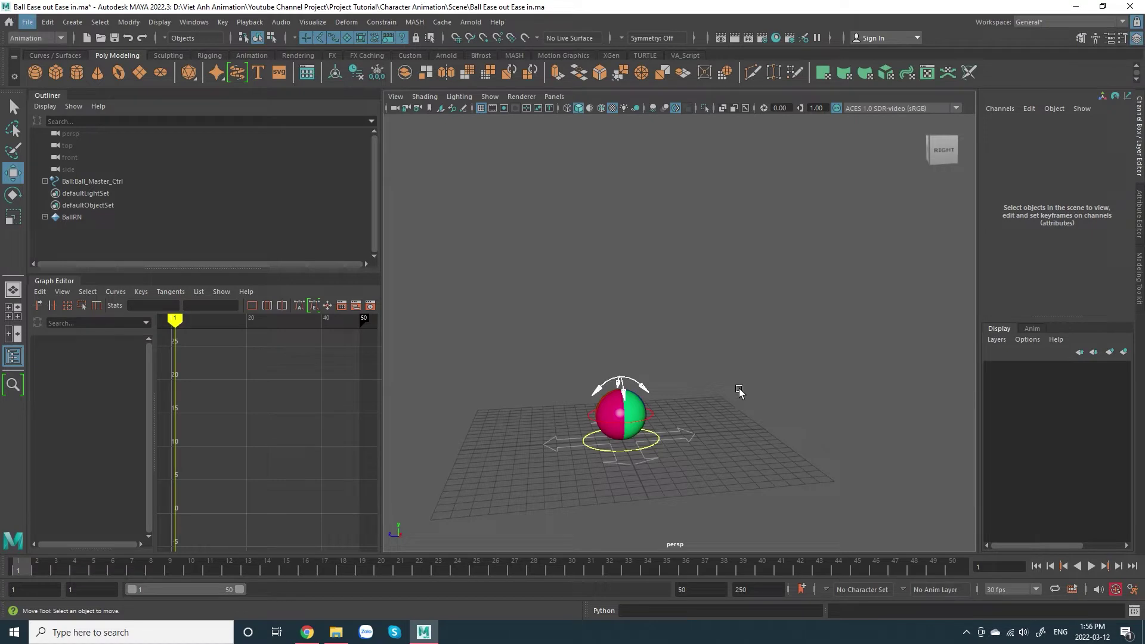
Step: Play the jump from the start, then marquee-select all the ball's controls to load their curves
{"action": "middle_click_drag", "start_coordinate": [751, 358], "coordinate": [748, 349], "text": "alt"}
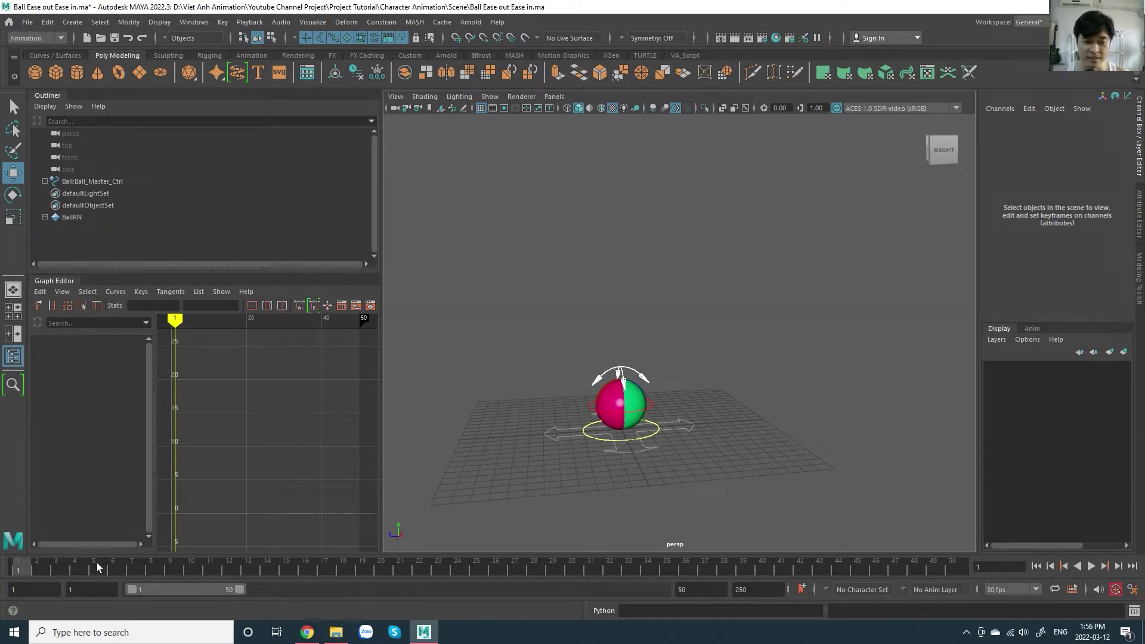
{"action": "left_click", "coordinate": [77, 569]}
{"action": "key", "text": "alt+v"}
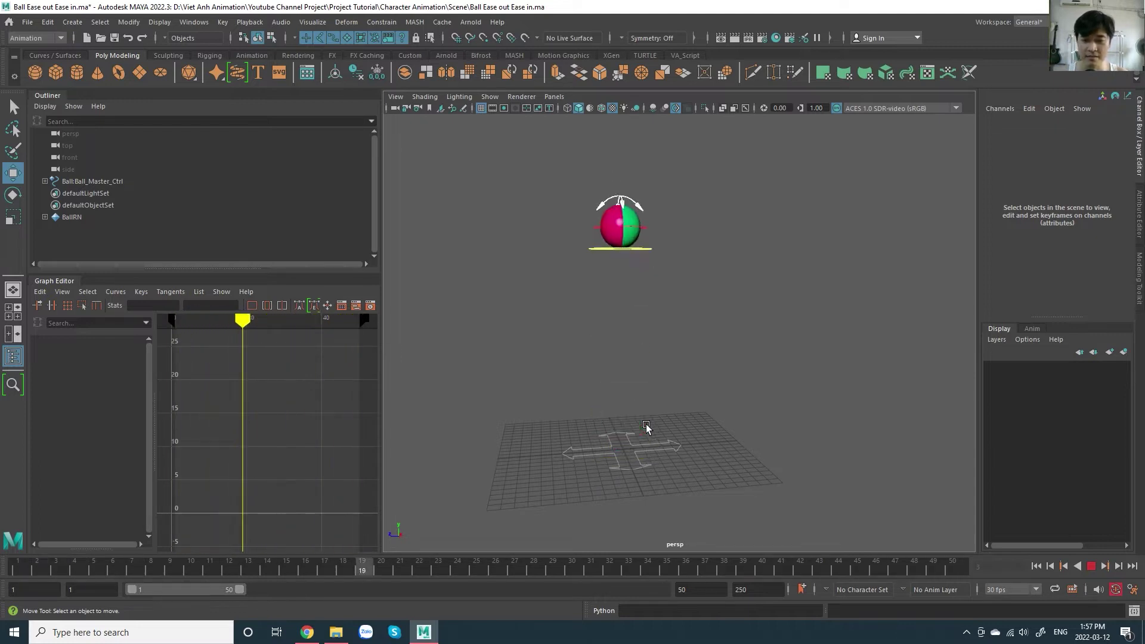
{"action": "key", "text": "Escape"}
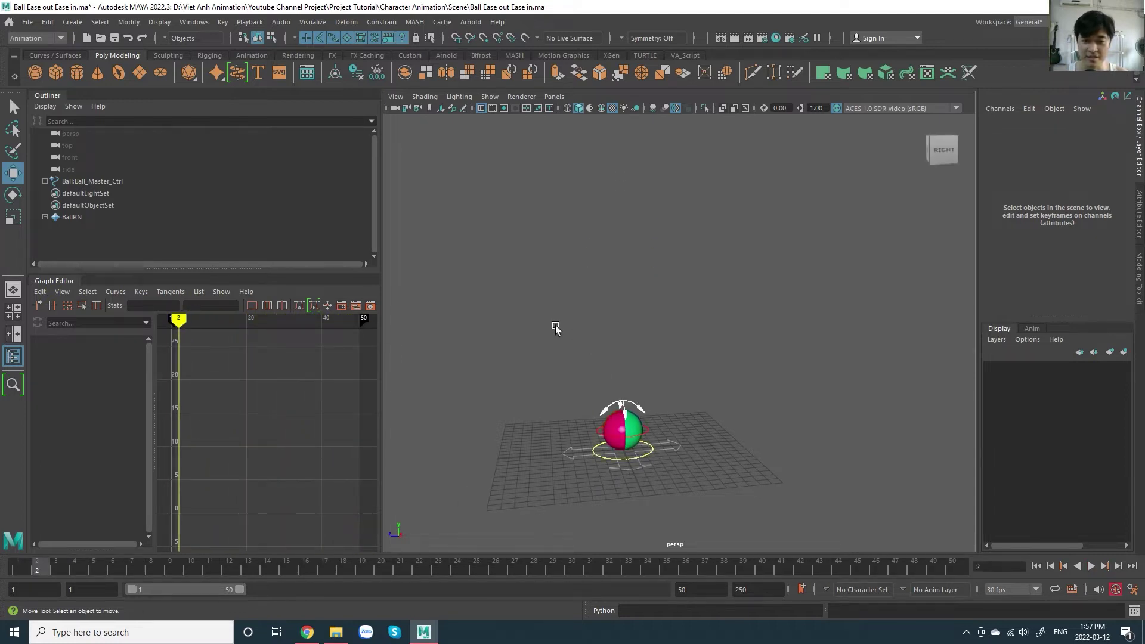
{"action": "left_click_drag", "start_coordinate": [510, 313], "coordinate": [768, 514]}
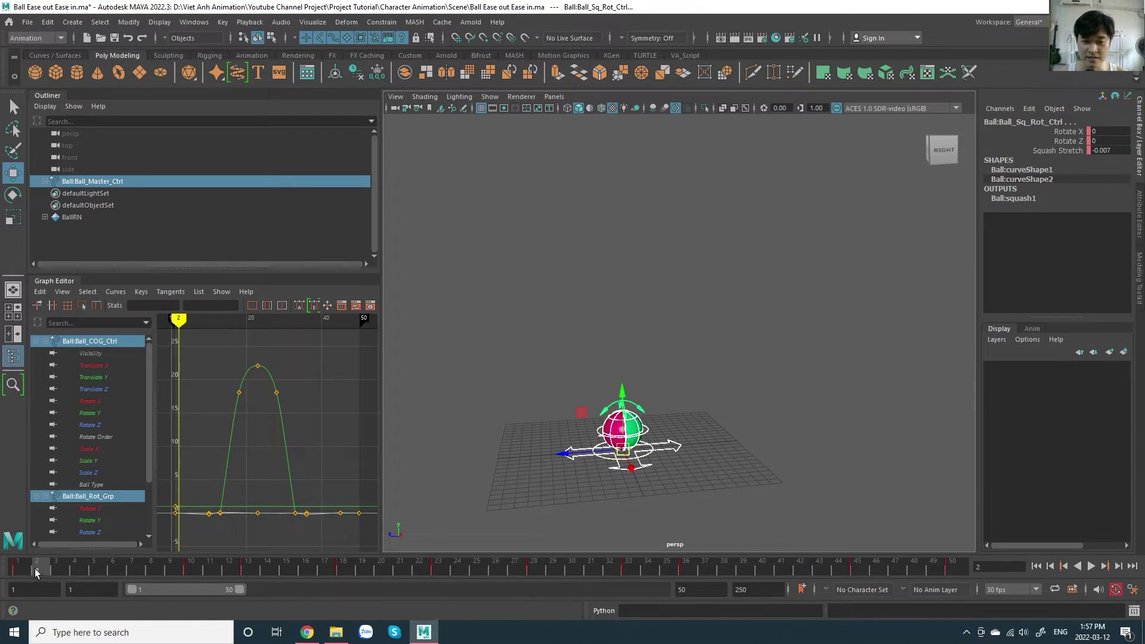
Step: Inspect the squash at frame 10 and stretch at frame 13, then select the squash-stretch control
{"action": "mouse_move", "coordinate": [32, 572]}
{"action": "left_mouse_down"}
{"action": "mouse_move", "coordinate": [131, 575]}
{"action": "mouse_move", "coordinate": [17, 574]}
{"action": "left_mouse_up"}
{"action": "left_click_drag", "start_coordinate": [744, 404], "coordinate": [726, 355], "text": "alt"}
{"action": "scroll", "coordinate": [680, 386], "scroll_direction": "up", "scroll_amount": 5}
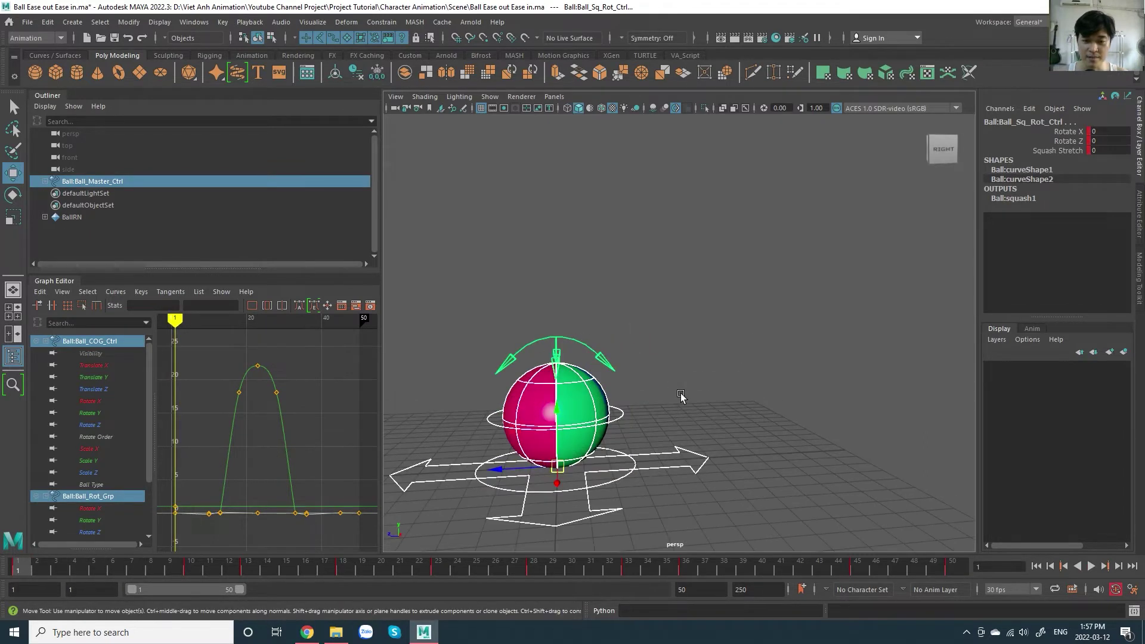
{"action": "left_click_drag", "start_coordinate": [682, 391], "coordinate": [756, 358], "text": "alt"}
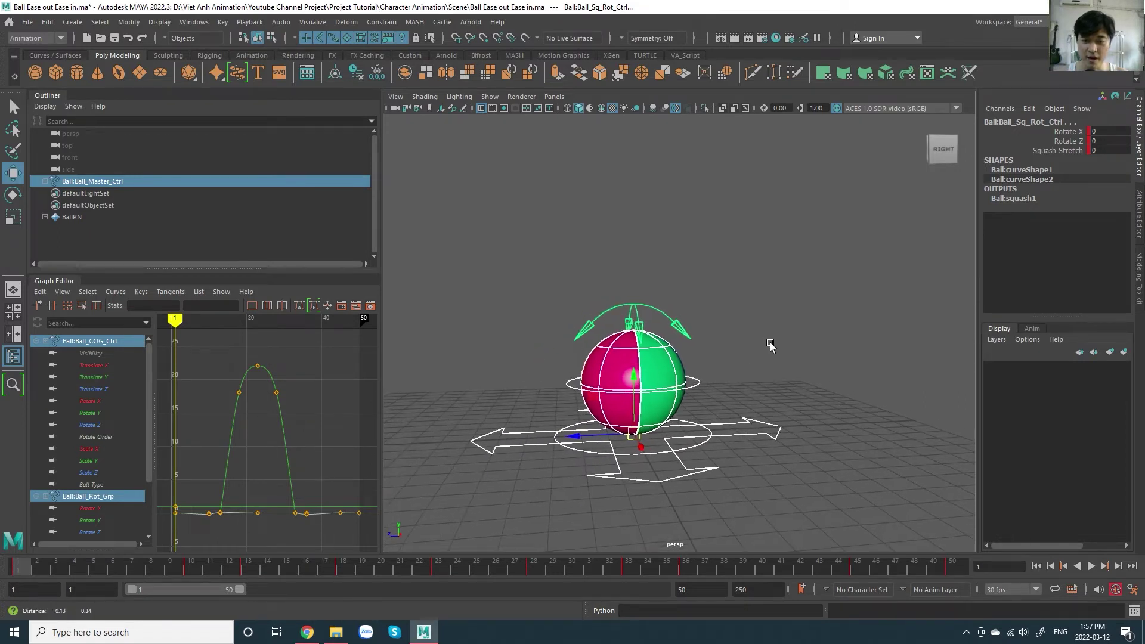
{"action": "left_click", "coordinate": [195, 572]}
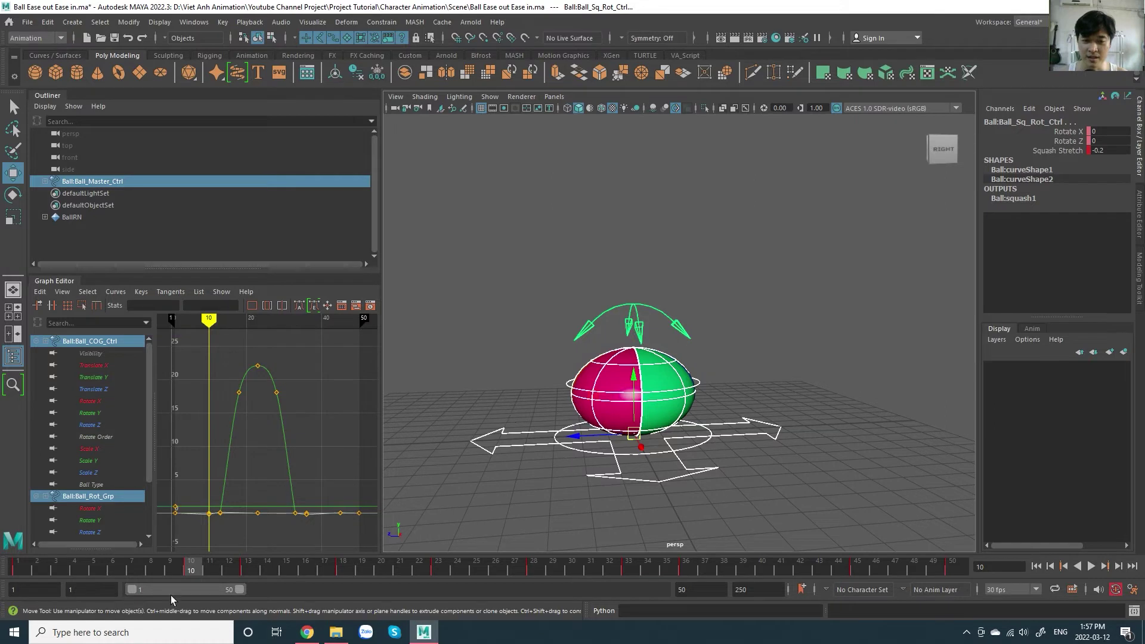
{"action": "mouse_move", "coordinate": [197, 573]}
{"action": "left_mouse_down"}
{"action": "mouse_move", "coordinate": [256, 573]}
{"action": "mouse_move", "coordinate": [189, 574]}
{"action": "mouse_move", "coordinate": [267, 571]}
{"action": "mouse_move", "coordinate": [236, 575]}
{"action": "mouse_move", "coordinate": [256, 574]}
{"action": "left_mouse_up"}
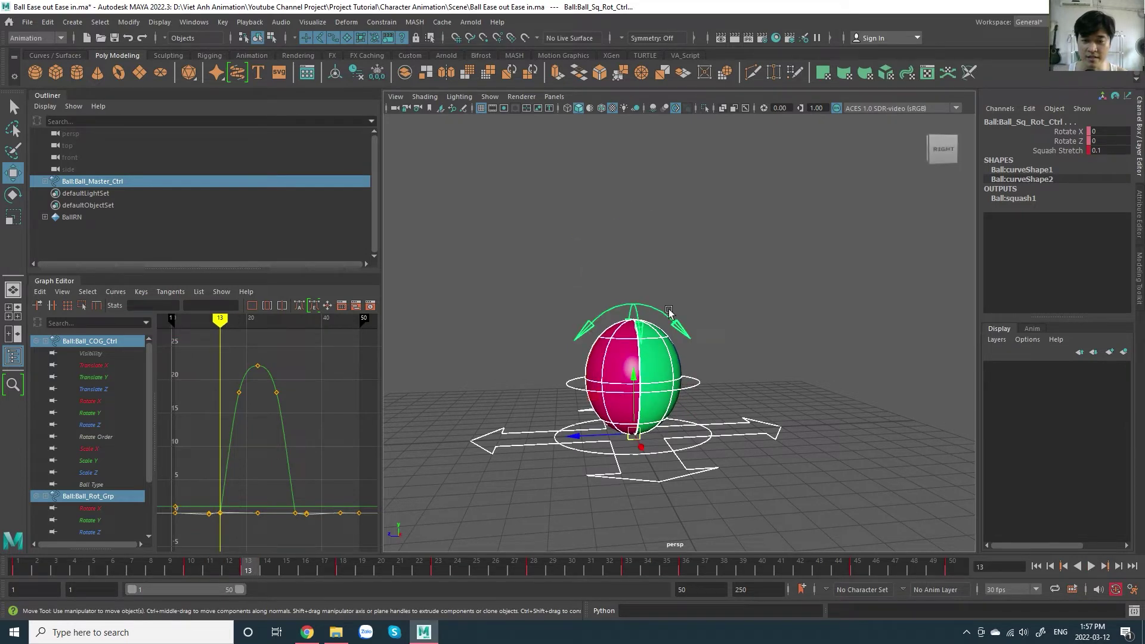
{"action": "left_click", "coordinate": [647, 320]}
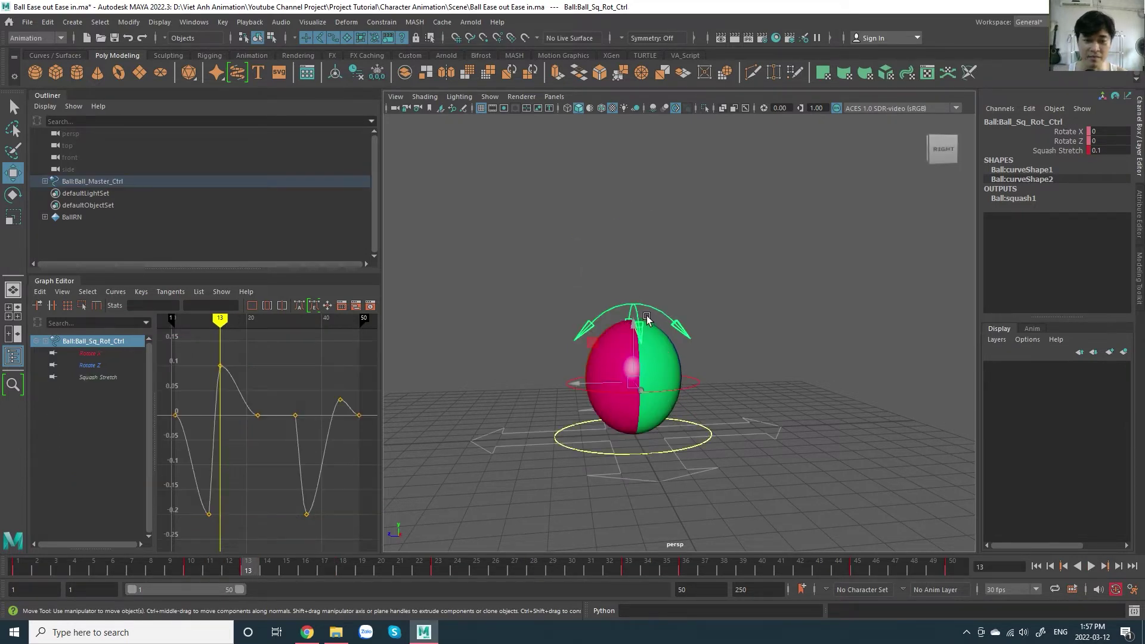
{"action": "left_click", "coordinate": [220, 365]}
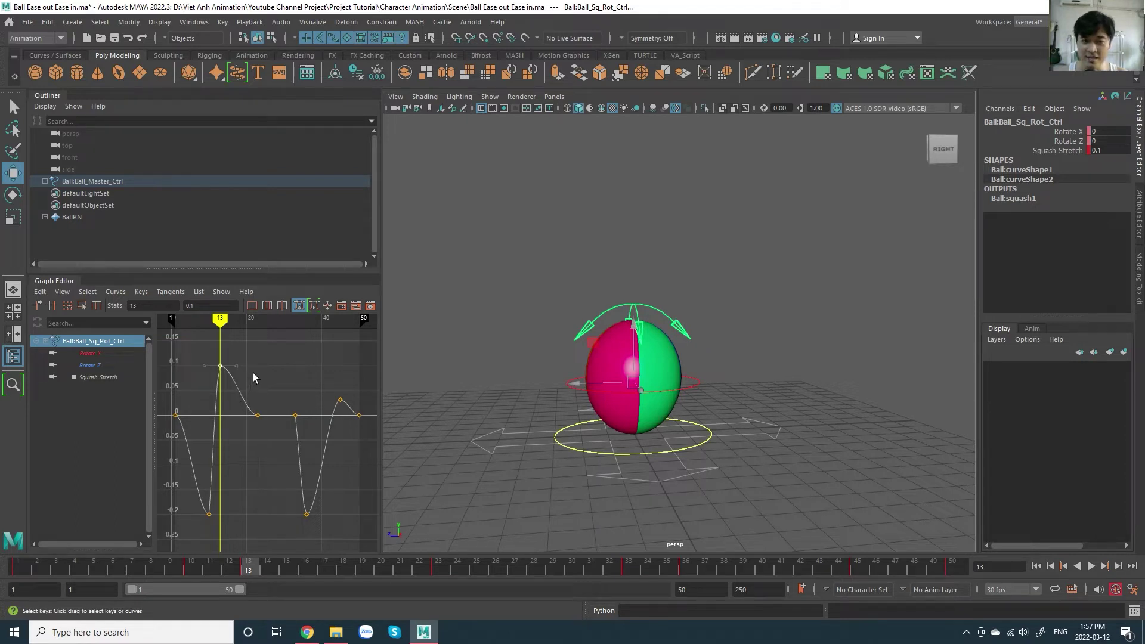
{"action": "middle_click_drag", "start_coordinate": [255, 367], "coordinate": [276, 404], "text": "shift"}
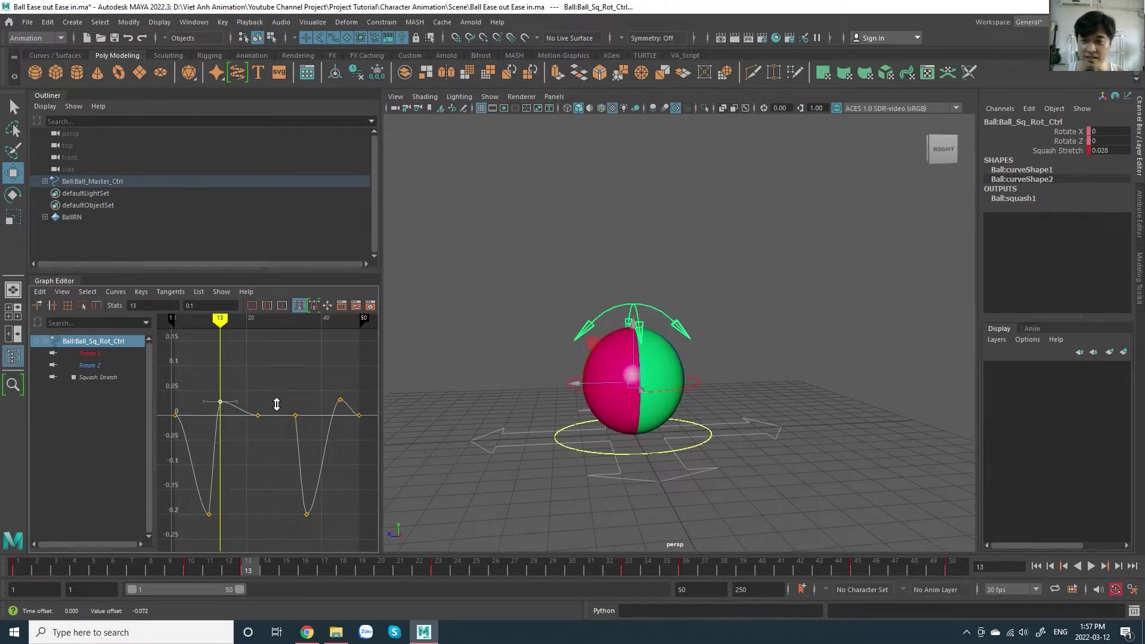
{"action": "key", "text": "ctrl+z"}
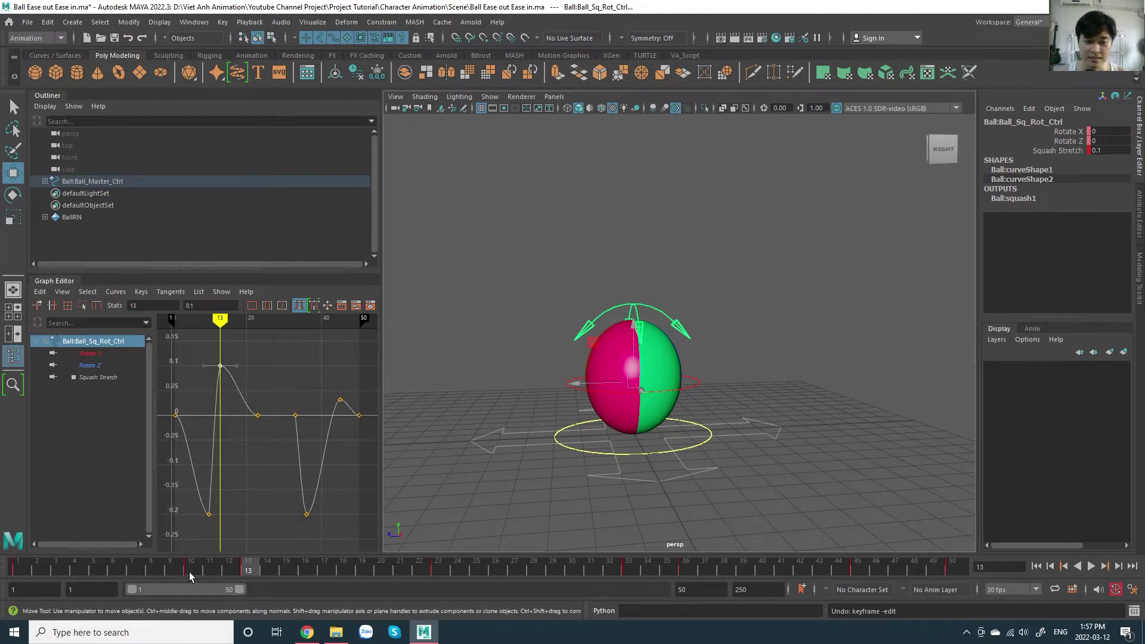
{"action": "key", "text": "alt+v"}
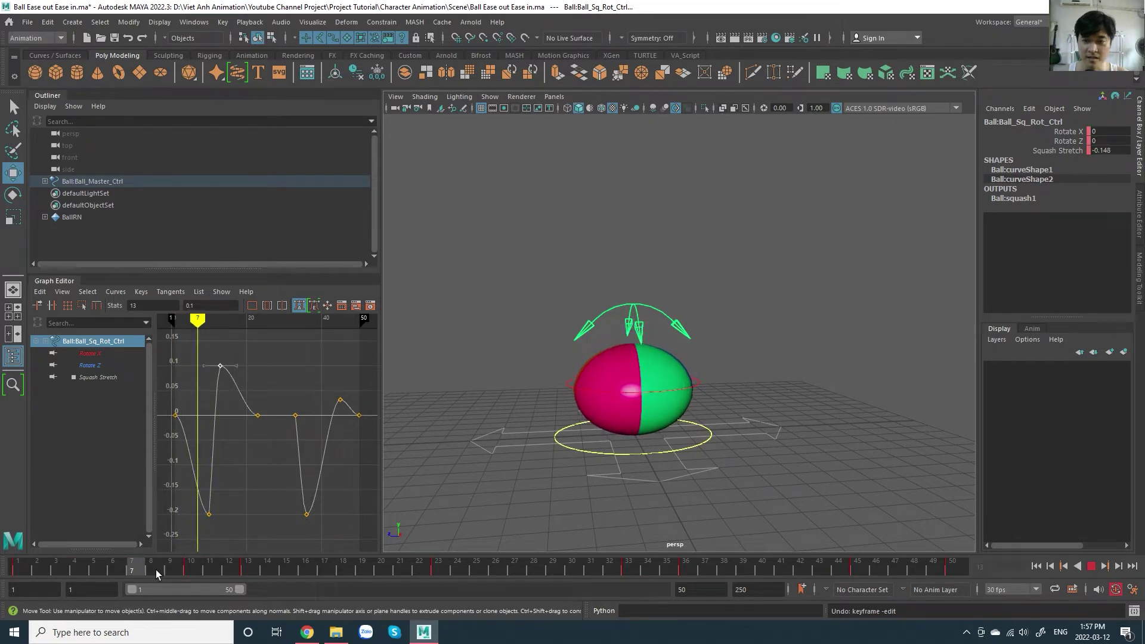
{"action": "left_click_drag", "start_coordinate": [195, 571], "coordinate": [438, 569]}
{"action": "scroll", "coordinate": [696, 299], "scroll_direction": "down", "scroll_amount": 3}
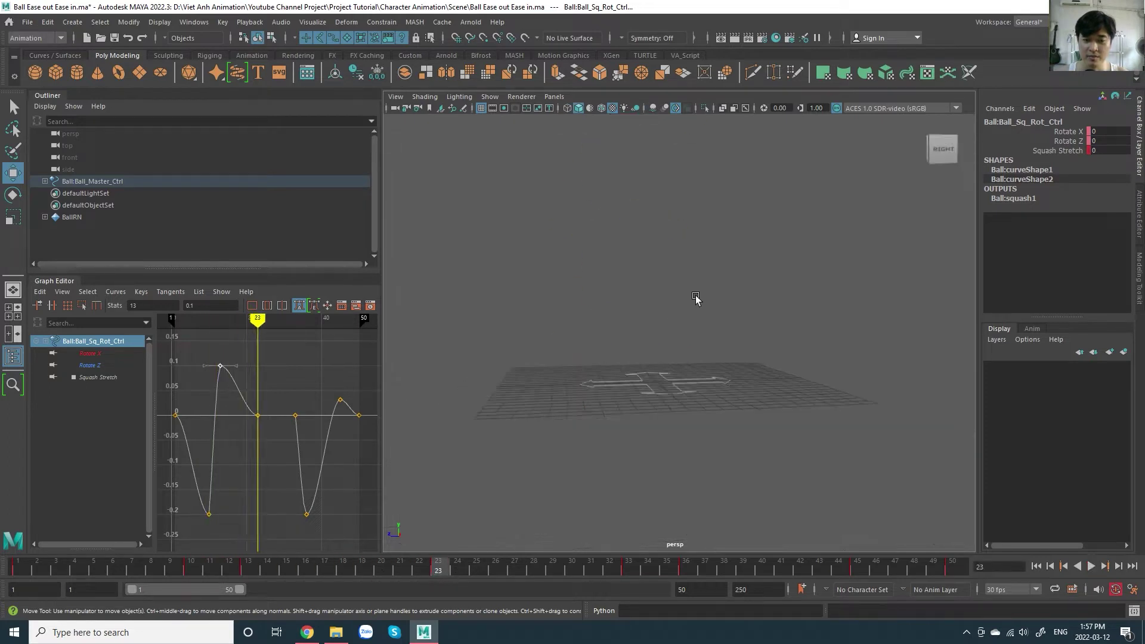
{"action": "scroll", "coordinate": [705, 392], "scroll_direction": "down", "scroll_amount": 3}
{"action": "scroll", "coordinate": [693, 366], "scroll_direction": "down", "scroll_amount": 2}
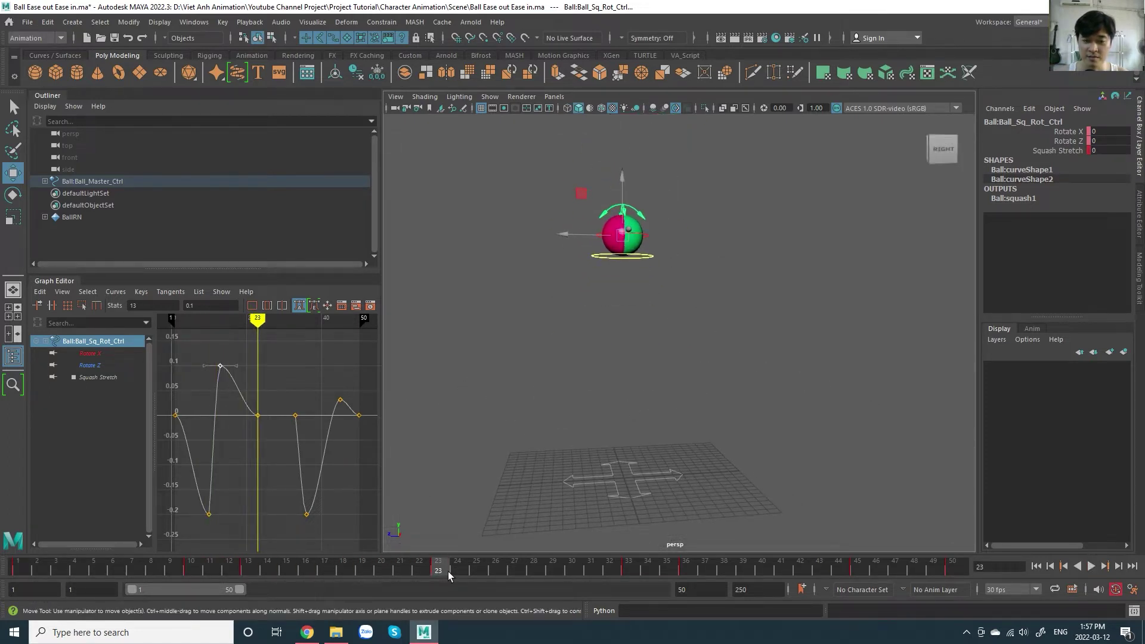
{"action": "left_click_drag", "start_coordinate": [449, 571], "coordinate": [658, 579]}
{"action": "mouse_move", "coordinate": [649, 579]}
{"action": "left_mouse_down"}
{"action": "mouse_move", "coordinate": [581, 573]}
{"action": "mouse_move", "coordinate": [846, 578]}
{"action": "mouse_move", "coordinate": [985, 560]}
{"action": "left_mouse_up"}
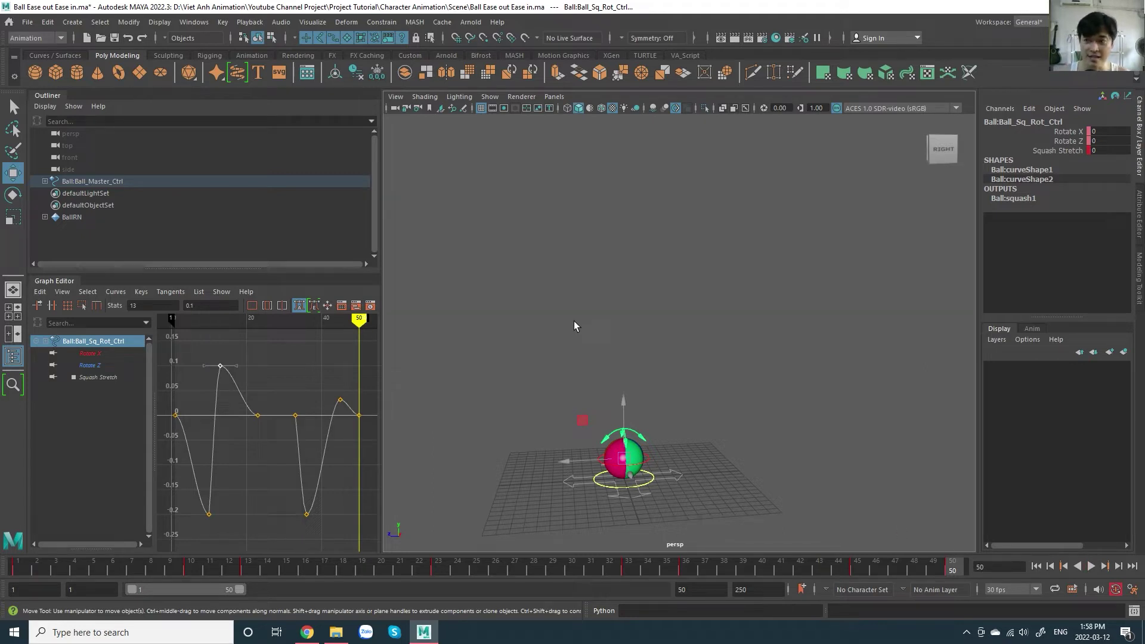
Step: Select the COG control and re-angle the camera on the ball at frame 1
{"action": "left_click", "coordinate": [607, 489]}
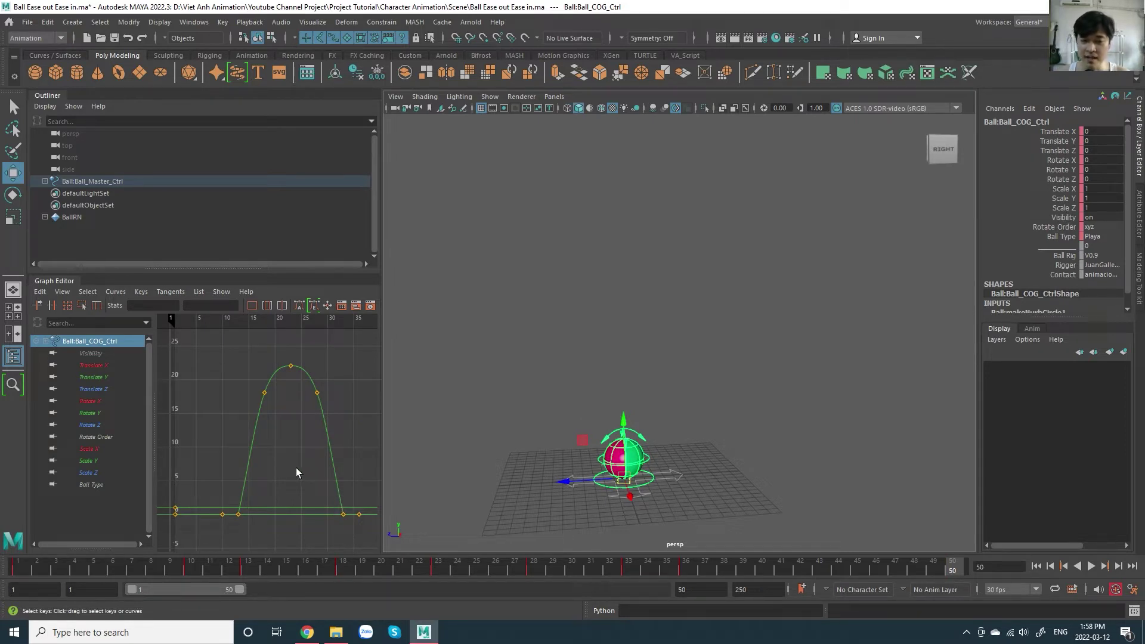
{"action": "mouse_move", "coordinate": [596, 418]}
{"action": "left_mouse_down", "text": "alt"}
{"action": "mouse_move", "coordinate": [632, 408]}
{"action": "mouse_move", "coordinate": [655, 382]}
{"action": "left_mouse_up", "text": "alt"}
{"action": "key", "text": "alt+shift+v"}
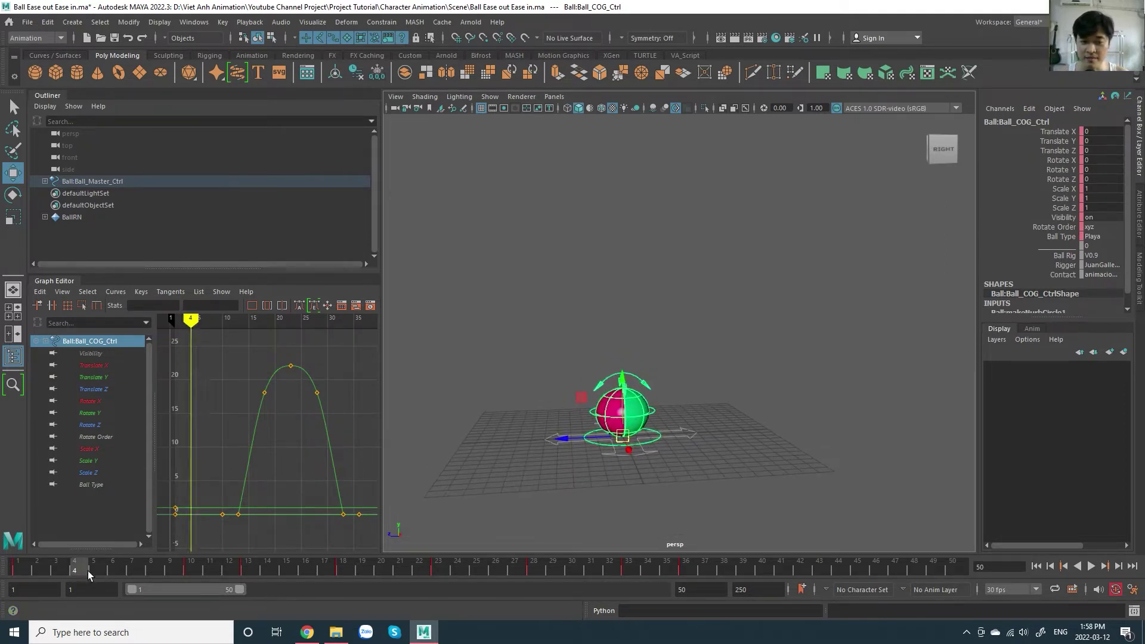
{"action": "middle_click_drag", "start_coordinate": [699, 372], "coordinate": [709, 397], "text": "alt"}
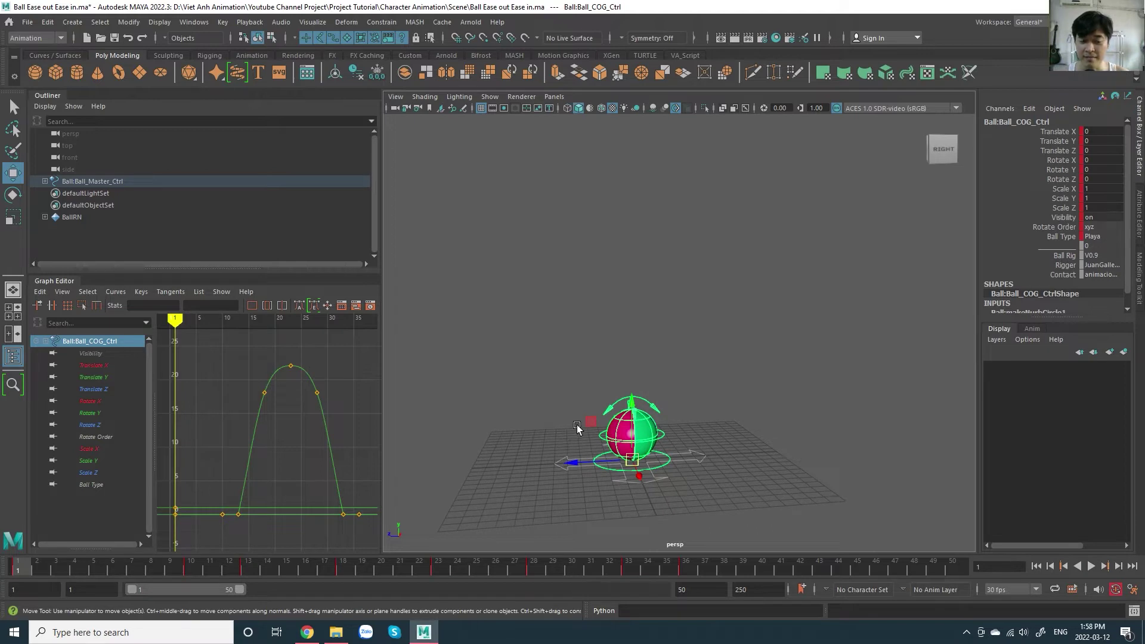
Step: Play the jump, stop it, and return to frame 1
{"action": "key", "text": "alt+v"}
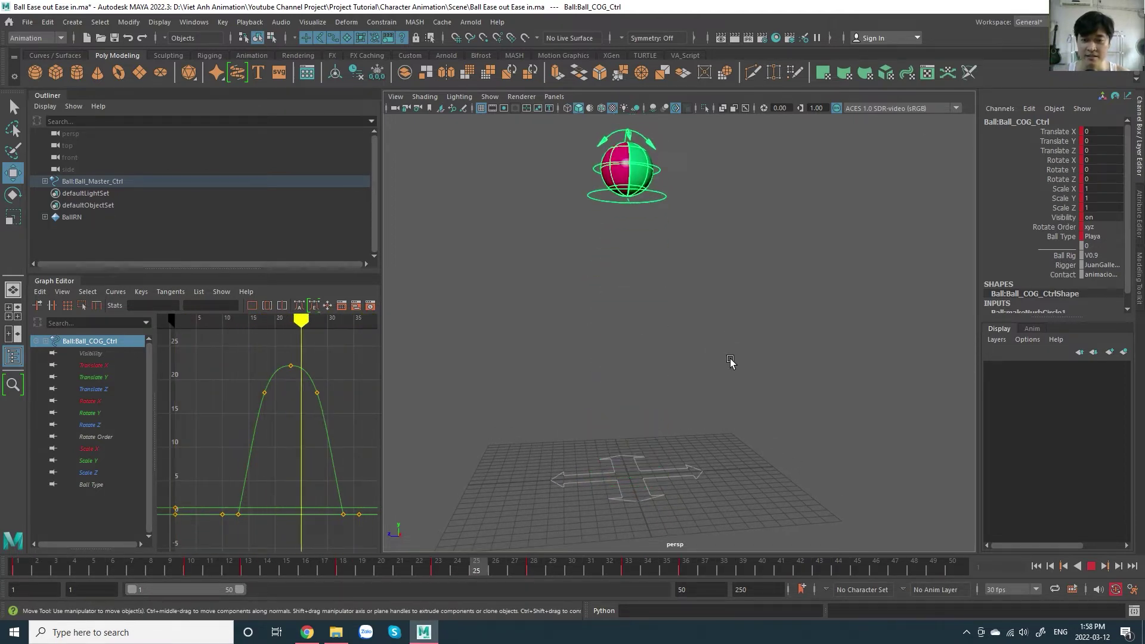
{"action": "key", "text": "alt+v"}
{"action": "key", "text": "alt+v"}
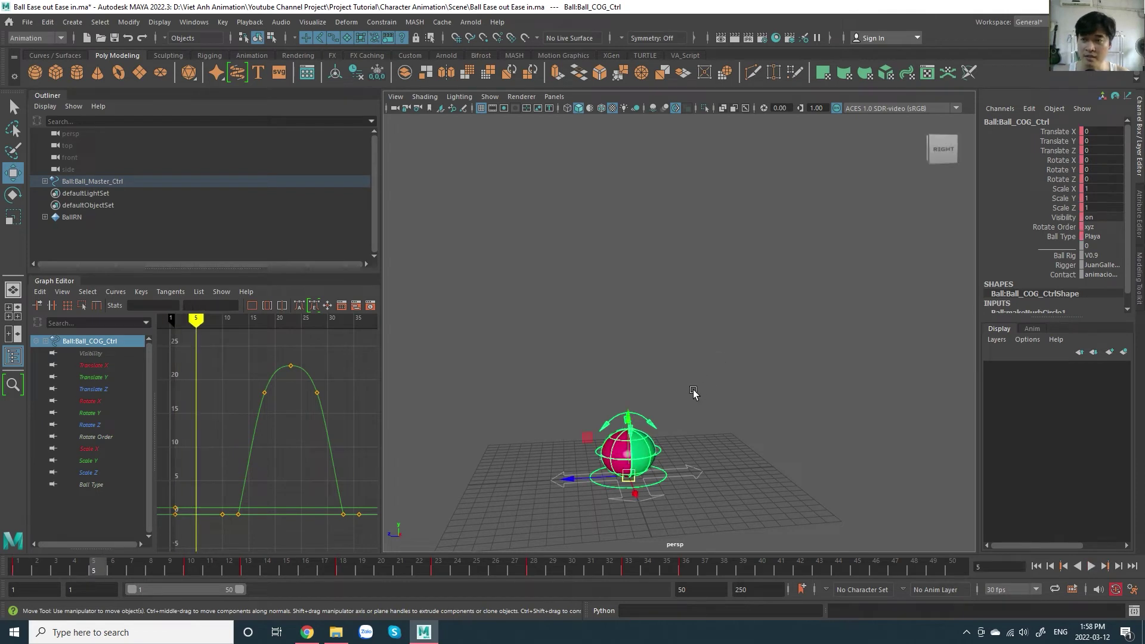
{"action": "left_click", "coordinate": [24, 571]}
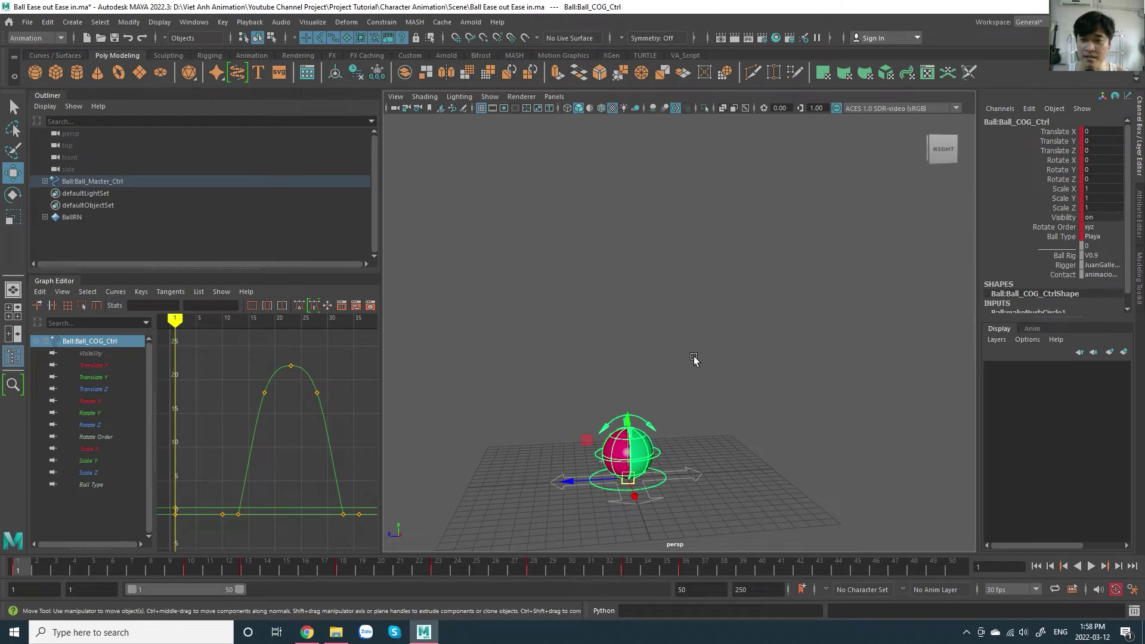
{"action": "left_click_drag", "start_coordinate": [704, 357], "coordinate": [699, 360], "text": "alt"}
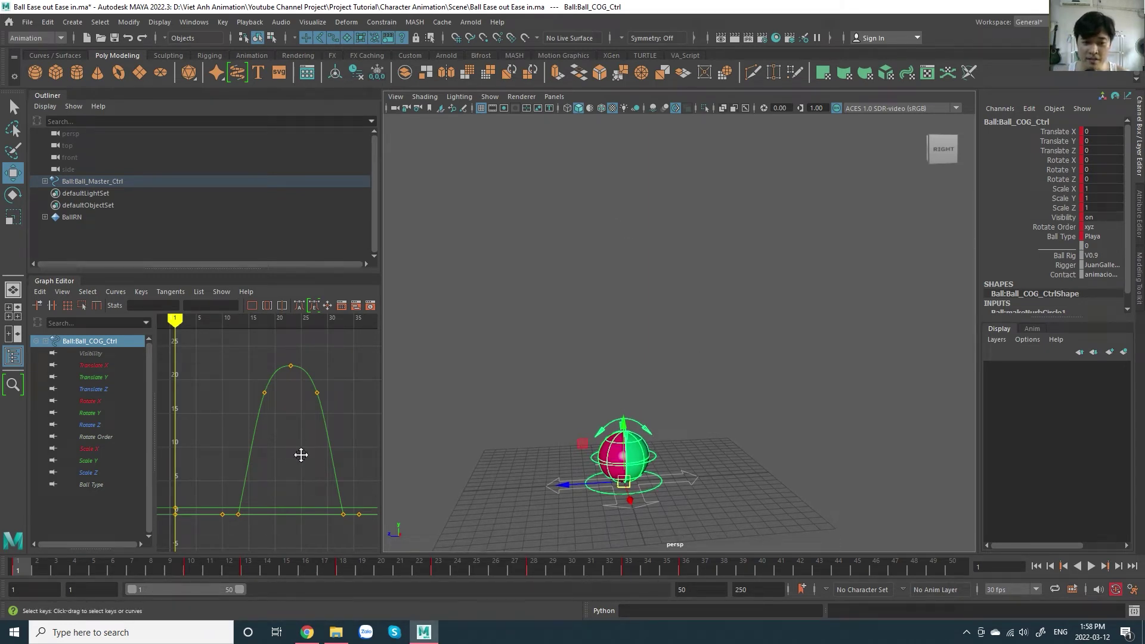
{"action": "middle_click_drag", "start_coordinate": [299, 455], "coordinate": [294, 465], "text": "alt"}
Step: Reselect the COG control and play the jump, stopping around frames 12–13
{"action": "left_click", "coordinate": [580, 511]}
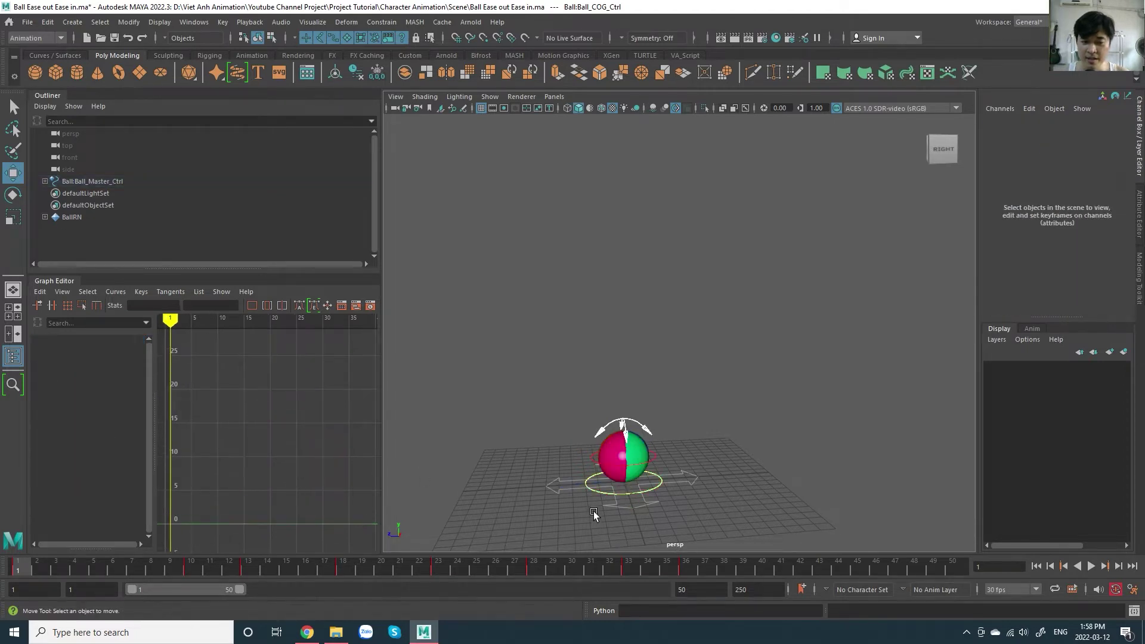
{"action": "left_click", "coordinate": [607, 499]}
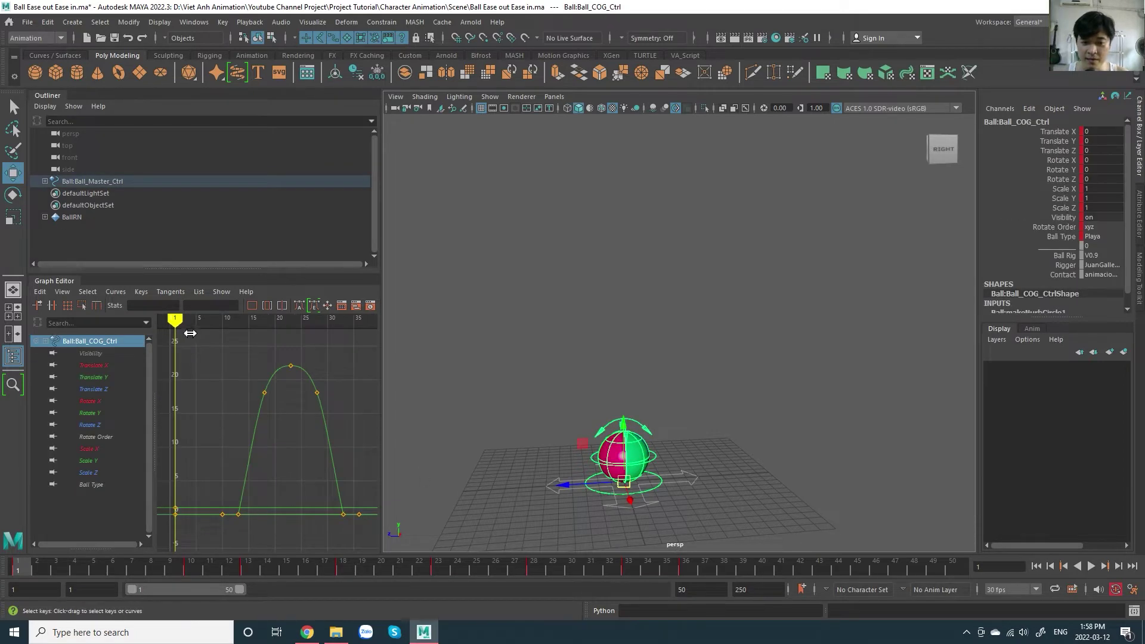
{"action": "key", "text": "alt+v"}
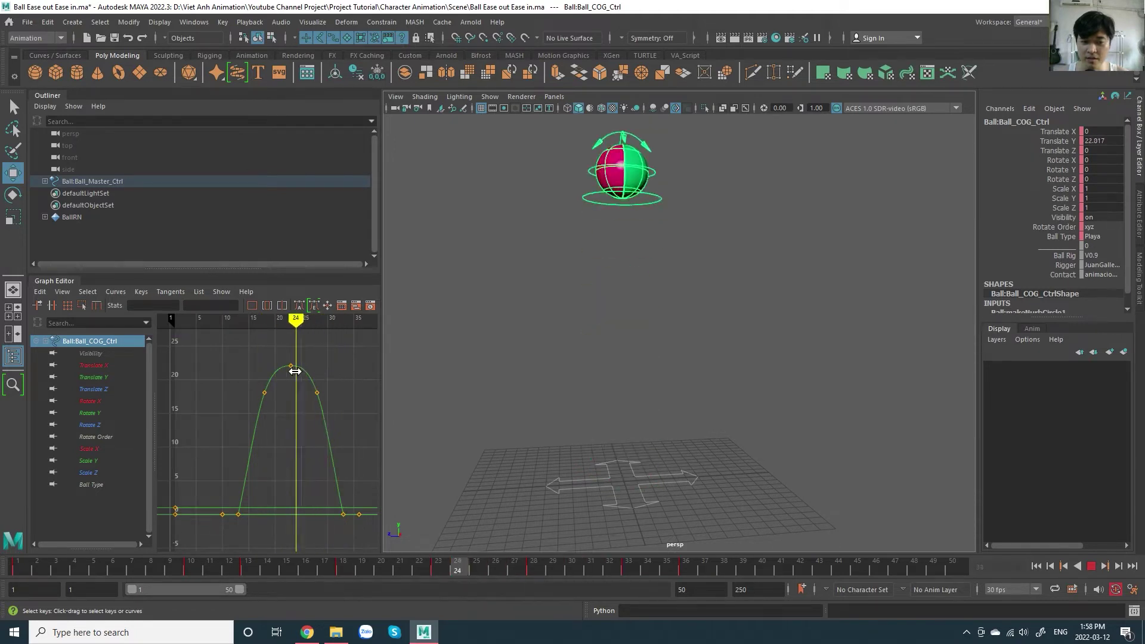
{"action": "key", "text": "alt+v"}
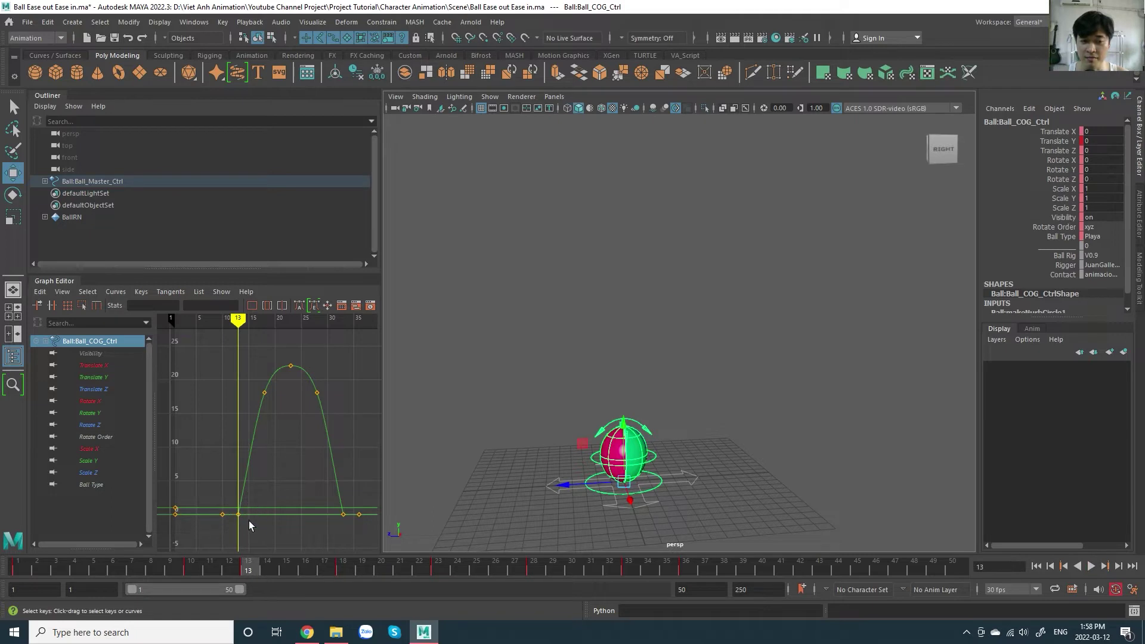
{"action": "key", "text": "alt+v"}
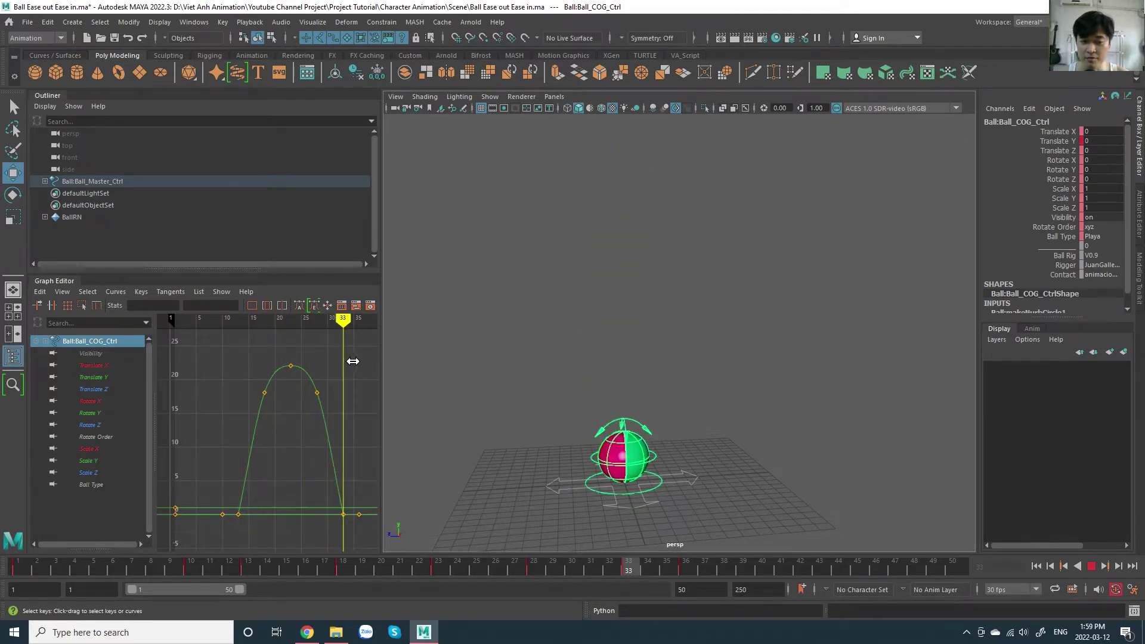
{"action": "mouse_move", "coordinate": [347, 357]}
{"action": "left_mouse_down"}
{"action": "mouse_move", "coordinate": [242, 332]}
{"action": "mouse_move", "coordinate": [292, 352]}
{"action": "mouse_move", "coordinate": [246, 360]}
{"action": "mouse_move", "coordinate": [320, 373]}
{"action": "mouse_move", "coordinate": [245, 372]}
{"action": "mouse_move", "coordinate": [313, 389]}
{"action": "mouse_move", "coordinate": [278, 372]}
{"action": "mouse_move", "coordinate": [299, 383]}
{"action": "mouse_move", "coordinate": [294, 329]}
{"action": "left_mouse_up"}
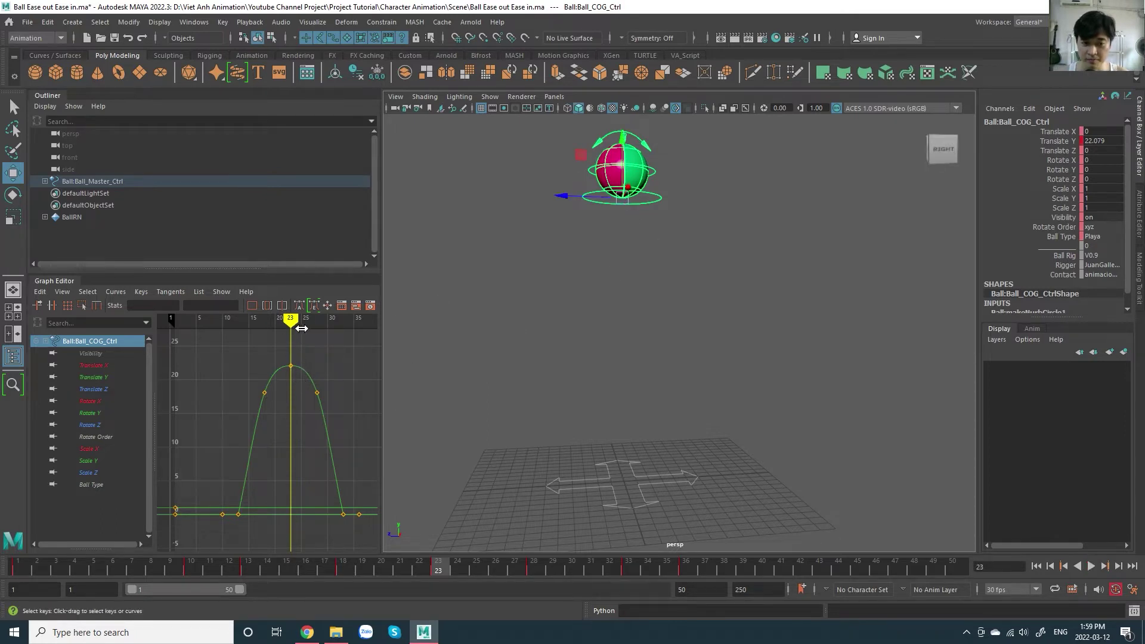
Step: Frame the Translate Y arc in the Graph Editor and park time at frame 13
{"action": "key", "text": "alt+v"}
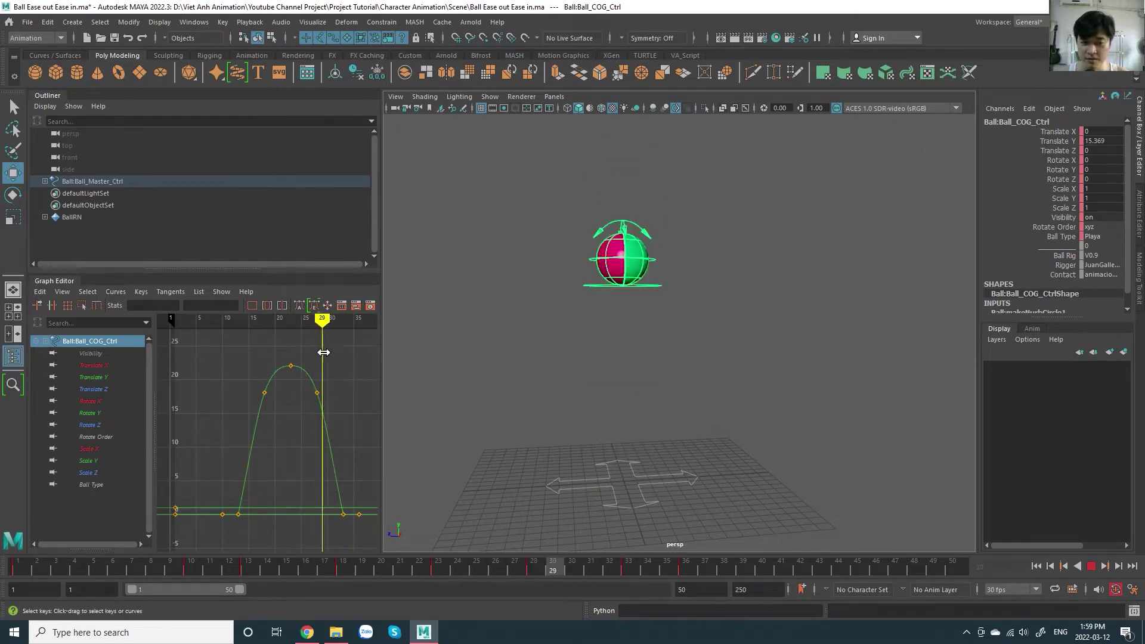
{"action": "left_click_drag", "start_coordinate": [323, 352], "coordinate": [298, 370]}
{"action": "middle_click_drag", "start_coordinate": [299, 370], "coordinate": [271, 388], "text": "alt"}
{"action": "right_click_drag", "start_coordinate": [270, 389], "coordinate": [307, 415], "text": "alt"}
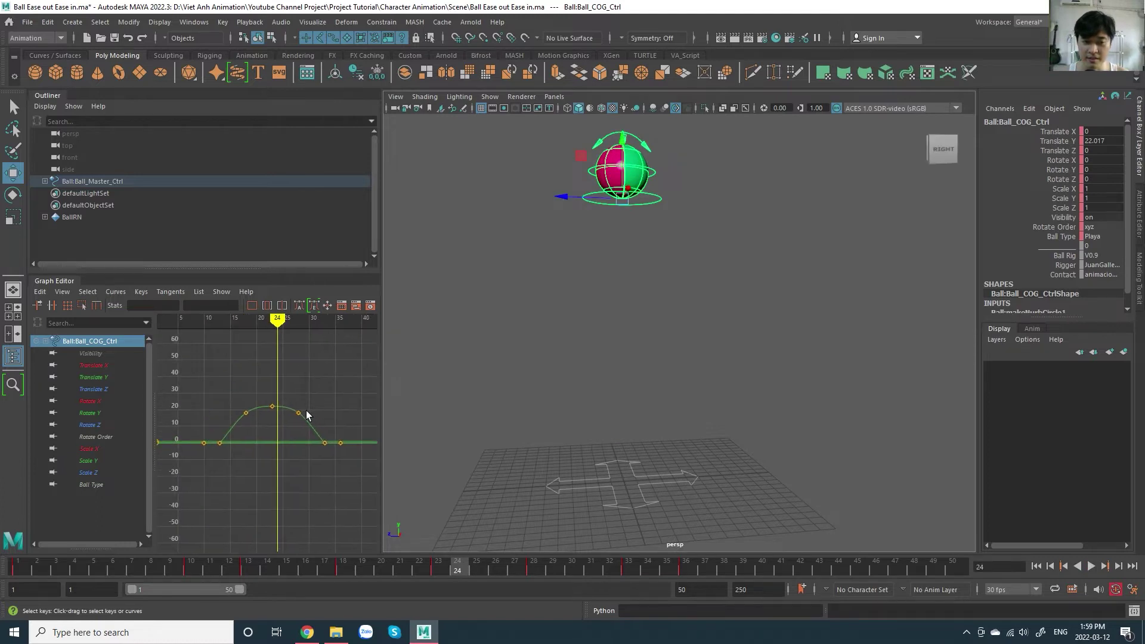
{"action": "key", "text": "f"}
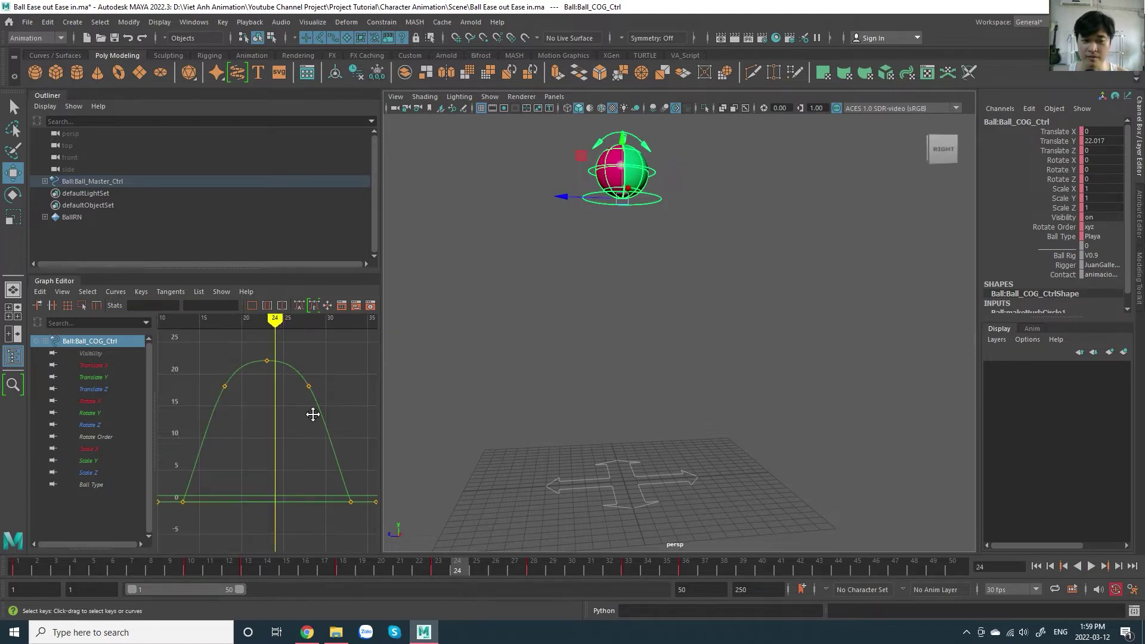
{"action": "mouse_move", "coordinate": [313, 413]}
{"action": "middle_mouse_down", "text": "alt"}
{"action": "mouse_move", "coordinate": [317, 431]}
{"action": "mouse_move", "coordinate": [313, 398]}
{"action": "middle_mouse_up", "text": "alt"}
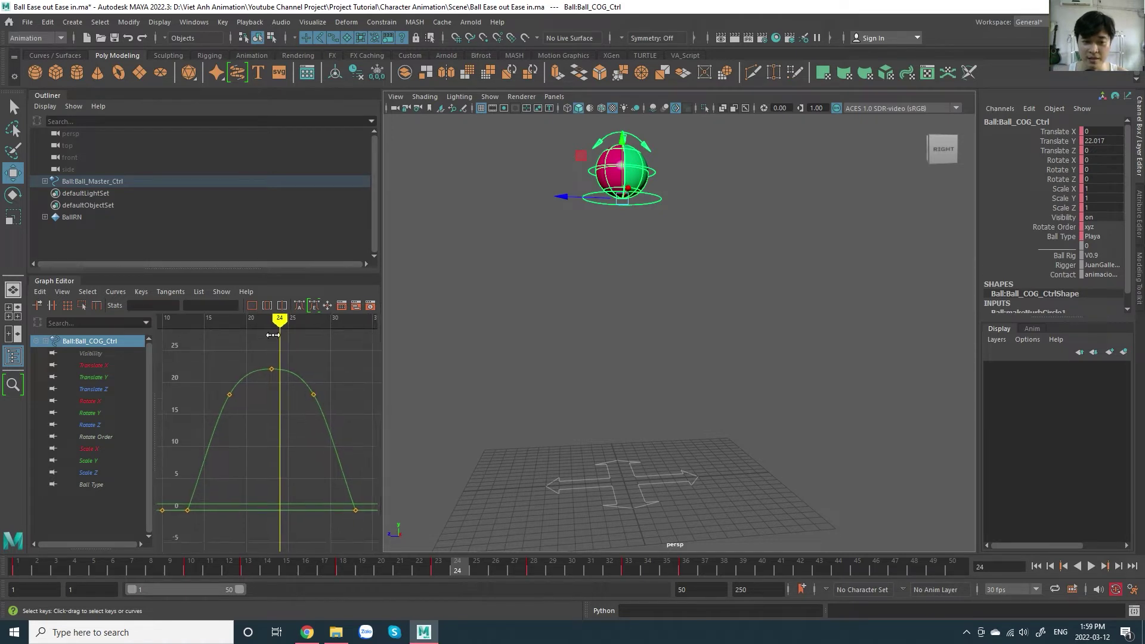
{"action": "mouse_move", "coordinate": [273, 335]}
{"action": "left_mouse_down"}
{"action": "mouse_move", "coordinate": [198, 340]}
{"action": "mouse_move", "coordinate": [278, 356]}
{"action": "mouse_move", "coordinate": [267, 364]}
{"action": "mouse_move", "coordinate": [291, 354]}
{"action": "mouse_move", "coordinate": [287, 344]}
{"action": "mouse_move", "coordinate": [332, 363]}
{"action": "mouse_move", "coordinate": [296, 339]}
{"action": "mouse_move", "coordinate": [363, 396]}
{"action": "mouse_move", "coordinate": [197, 396]}
{"action": "left_mouse_up"}
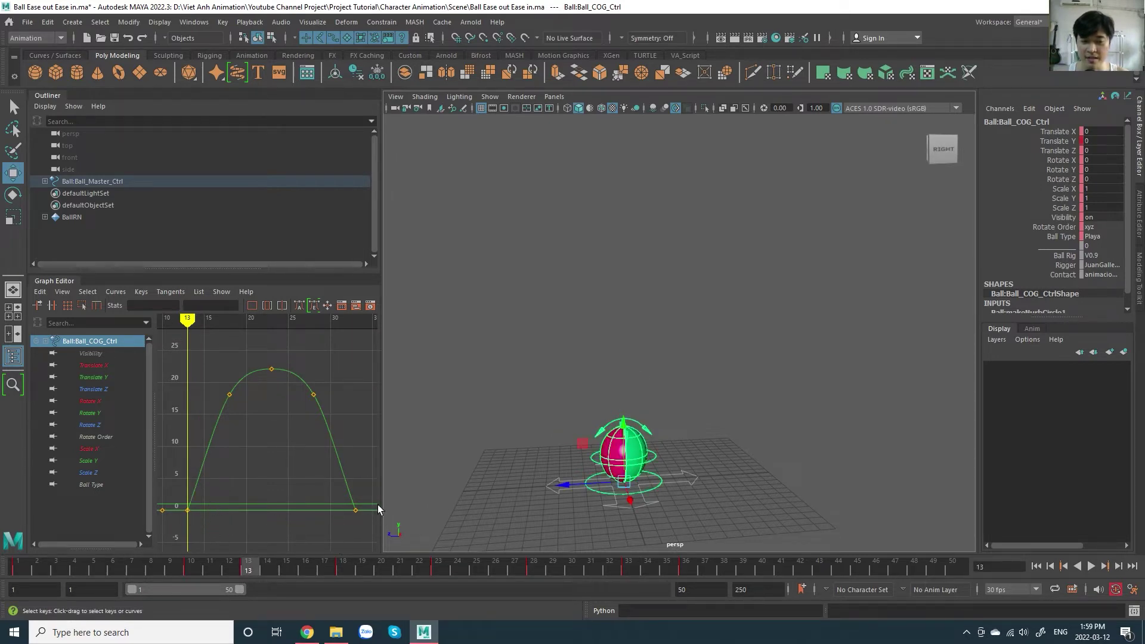
{"action": "mouse_move", "coordinate": [253, 493]}
{"action": "middle_mouse_down", "text": "alt"}
{"action": "mouse_move", "coordinate": [269, 464]}
{"action": "mouse_move", "coordinate": [291, 464]}
{"action": "mouse_move", "coordinate": [283, 457]}
{"action": "middle_mouse_up", "text": "alt"}
Step: Show only Translate Y and give all its keys Auto Span (Legacy) tangents
{"action": "left_click", "coordinate": [119, 381]}
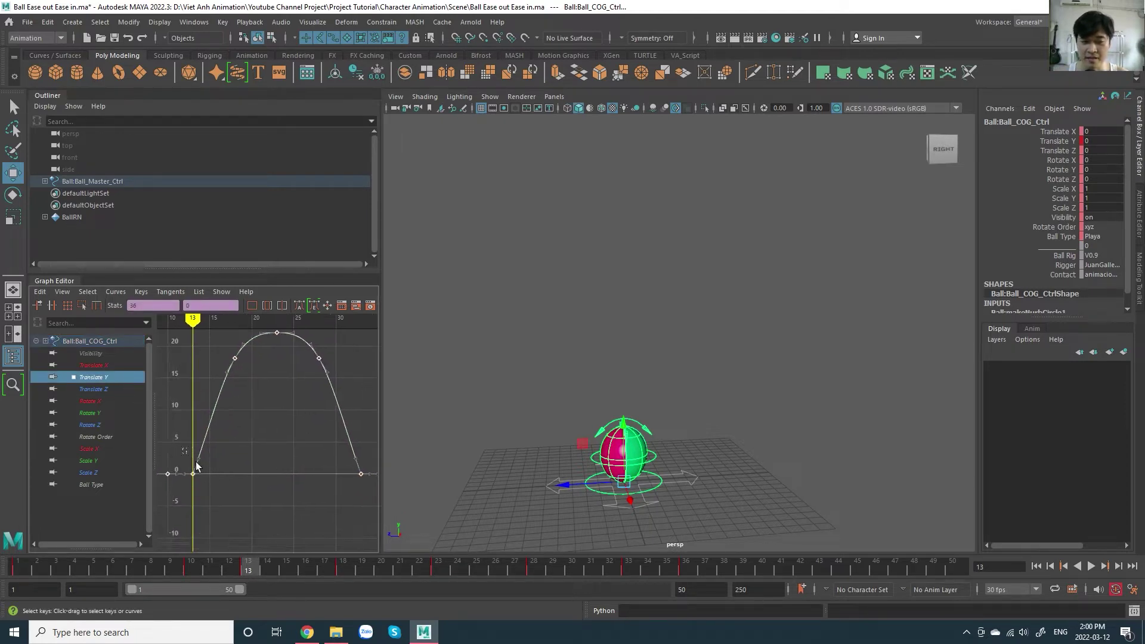
{"action": "left_click_drag", "start_coordinate": [317, 504], "coordinate": [381, 502]}
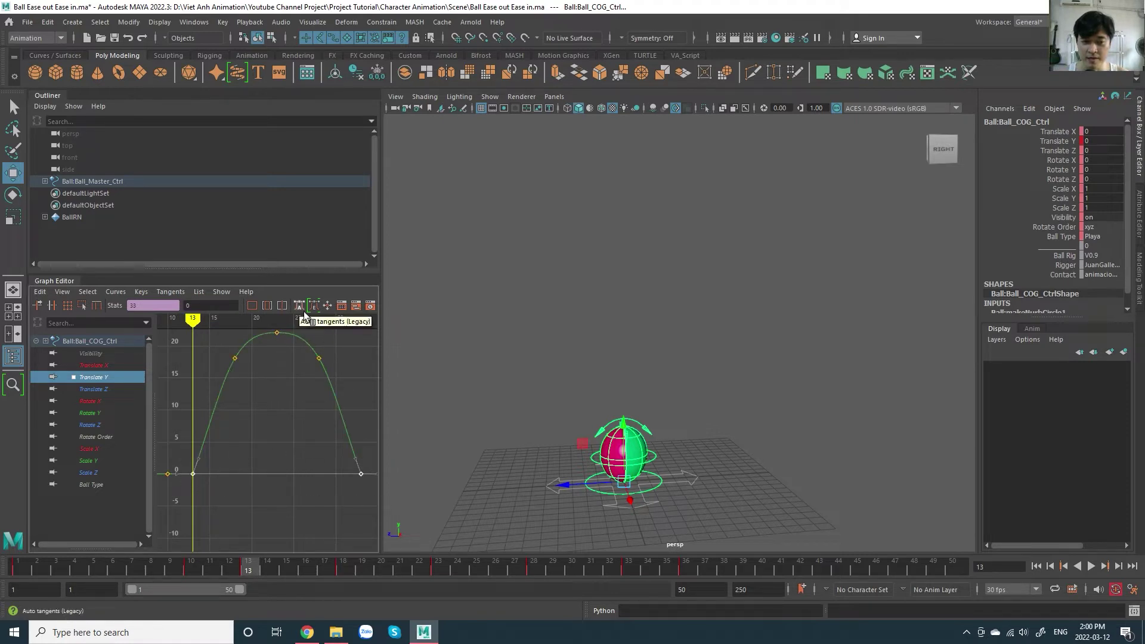
{"action": "right_click", "coordinate": [281, 402]}
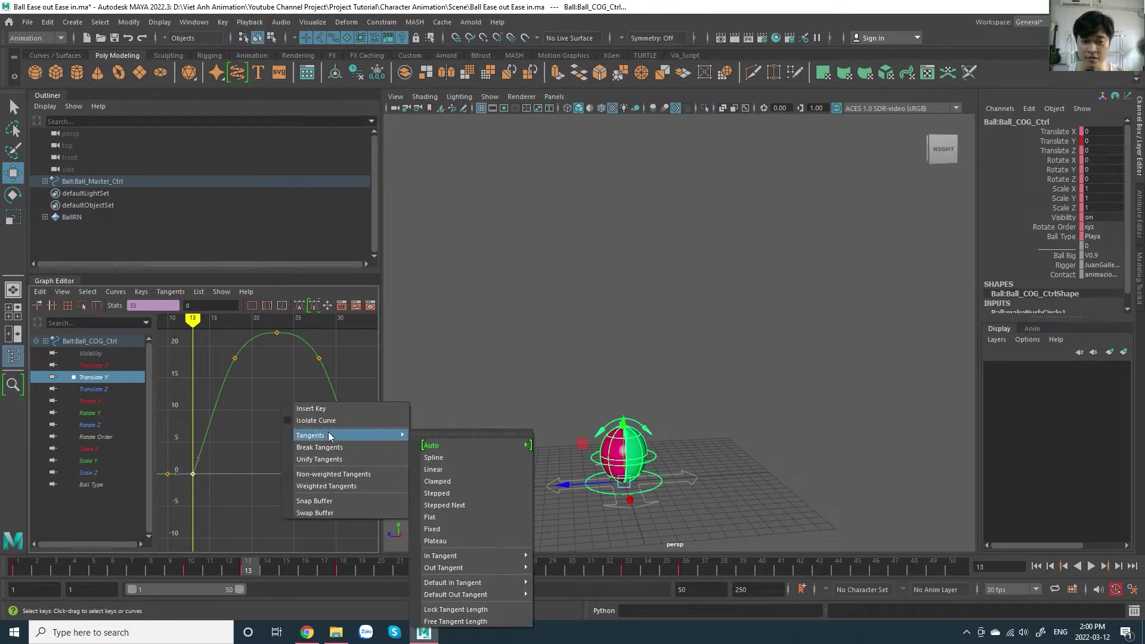
{"action": "mouse_move", "coordinate": [310, 434]}
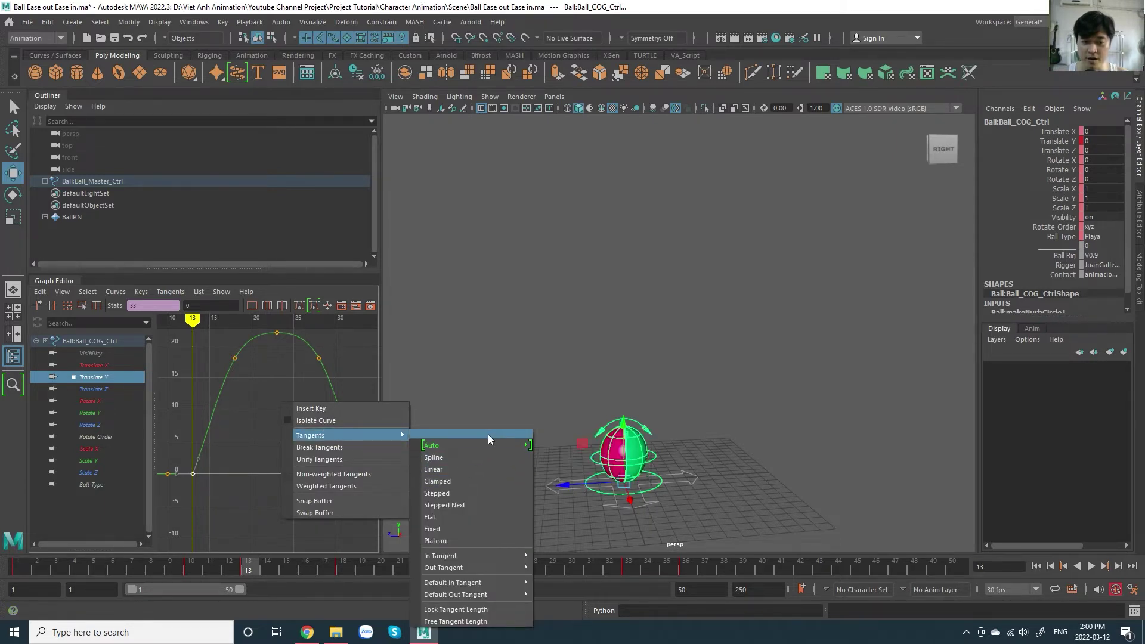
{"action": "mouse_move", "coordinate": [465, 445]}
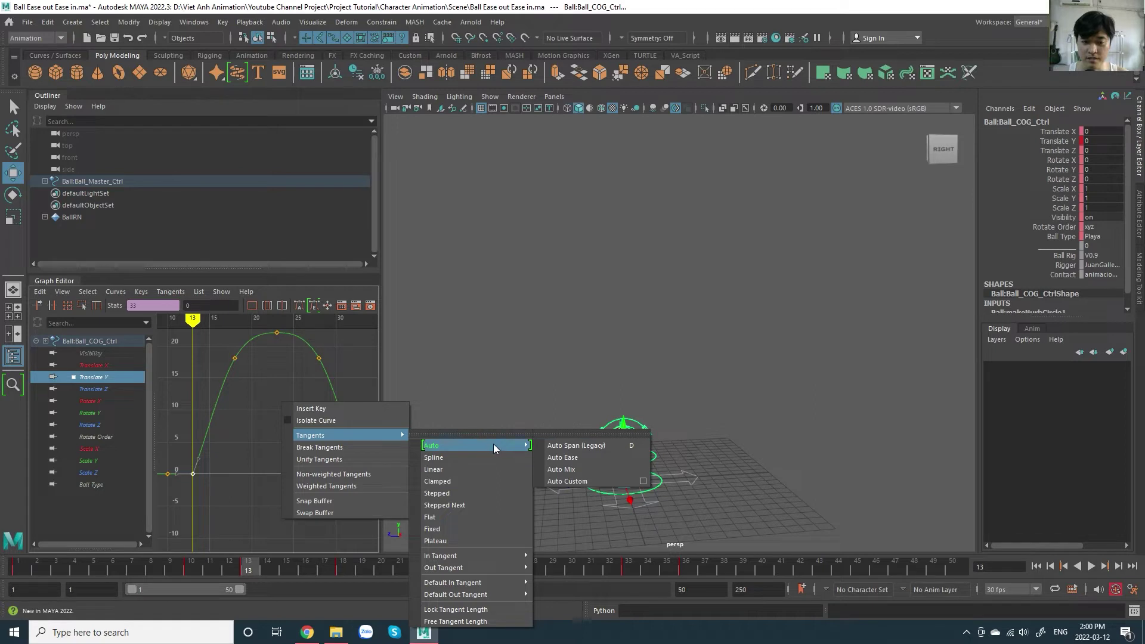
{"action": "left_click", "coordinate": [600, 447]}
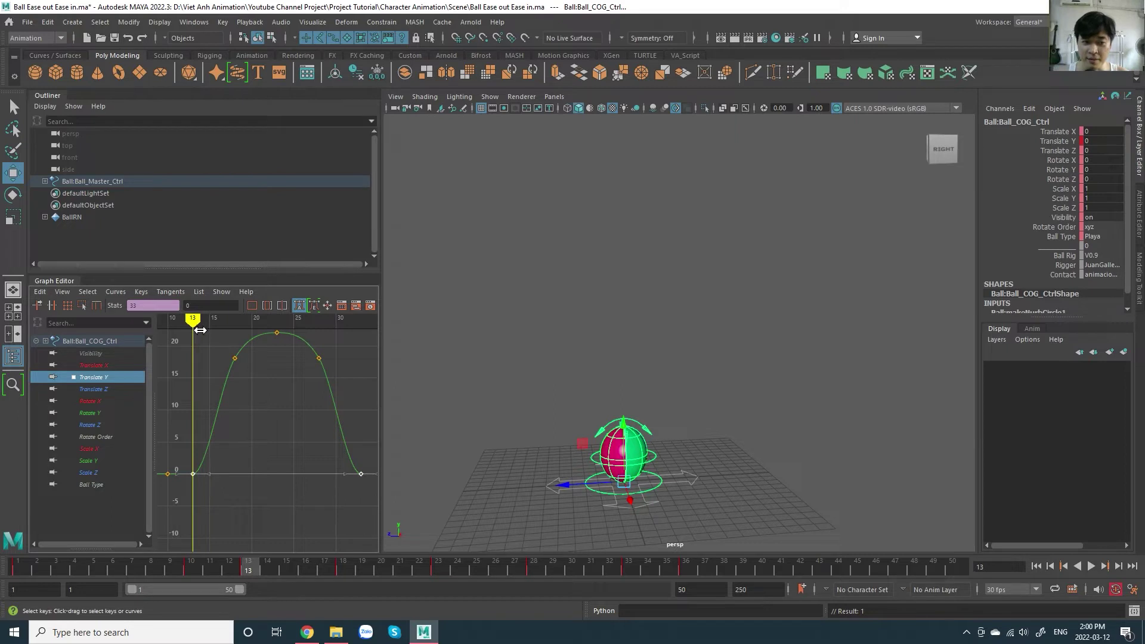
{"action": "key", "text": "alt+v"}
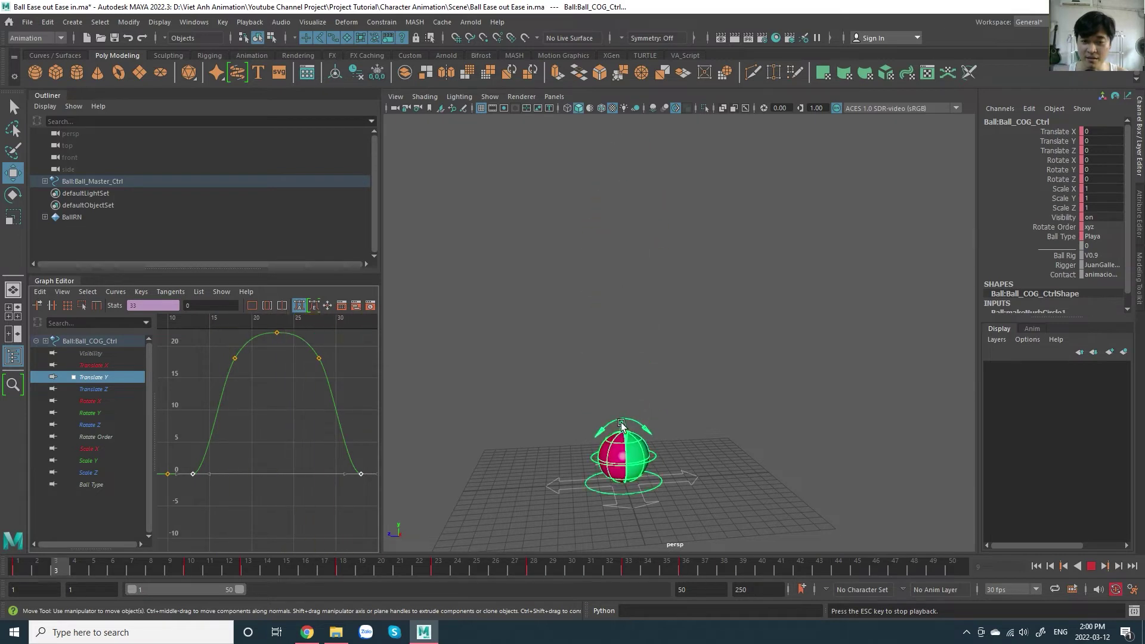
{"action": "key", "text": "Escape"}
{"action": "mouse_move", "coordinate": [215, 322]}
{"action": "left_mouse_down"}
{"action": "mouse_move", "coordinate": [195, 328]}
{"action": "mouse_move", "coordinate": [209, 330]}
{"action": "left_mouse_up"}
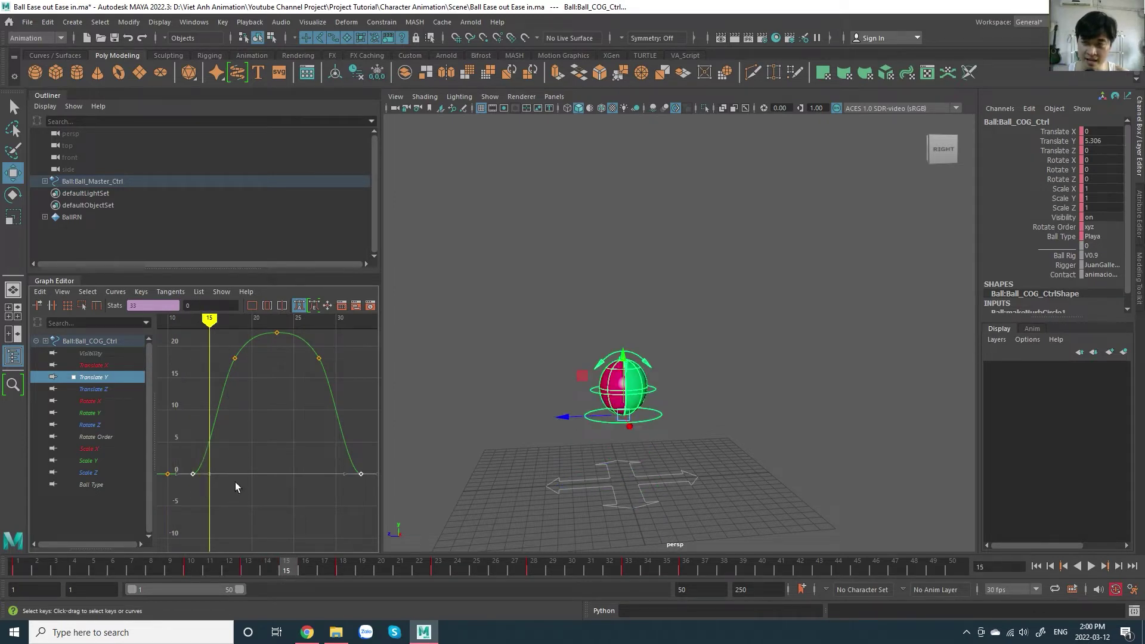
Step: Make the frame-13 takeoff key's tangents linear, undoing a trial handle drag
{"action": "left_click_drag", "start_coordinate": [238, 502], "coordinate": [181, 446]}
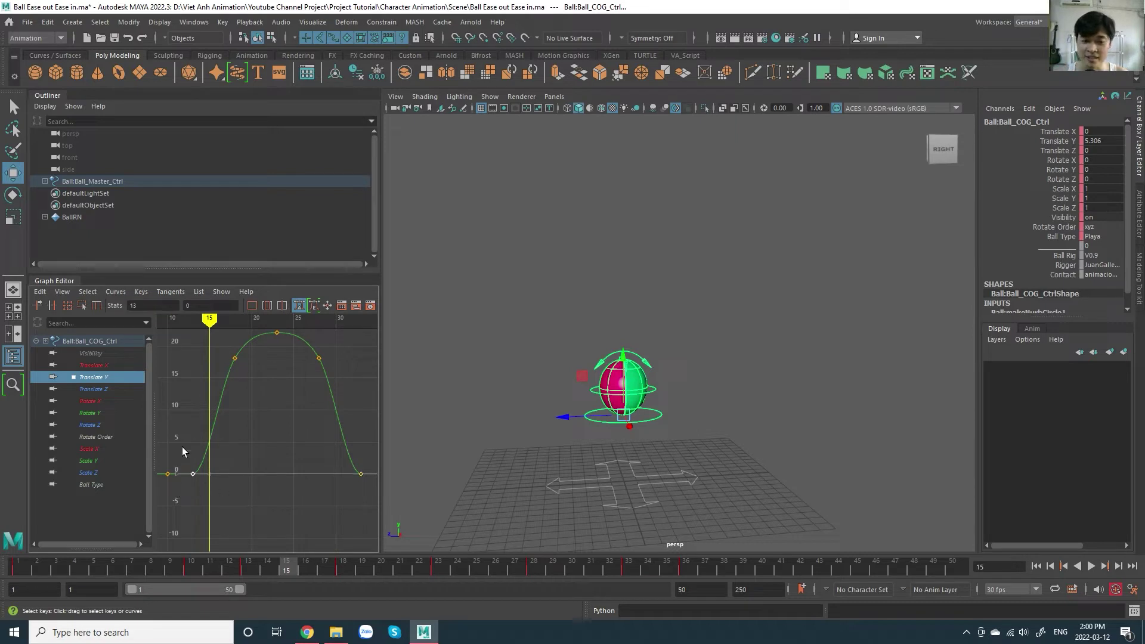
{"action": "right_click", "coordinate": [227, 457]}
{"action": "mouse_move", "coordinate": [294, 488]}
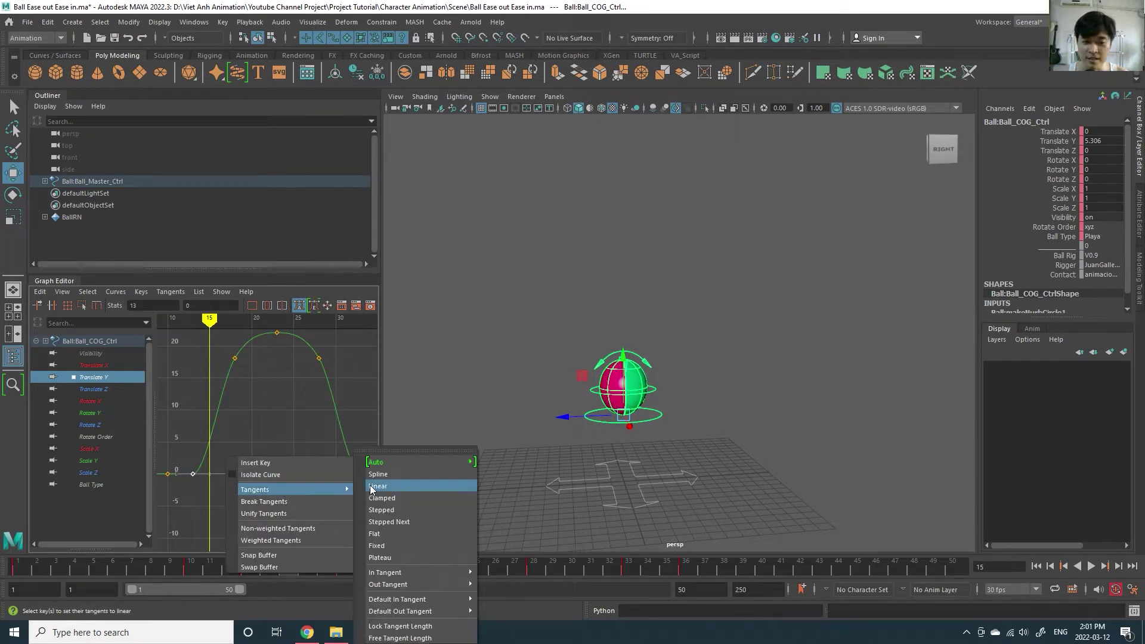
{"action": "left_click", "coordinate": [389, 486]}
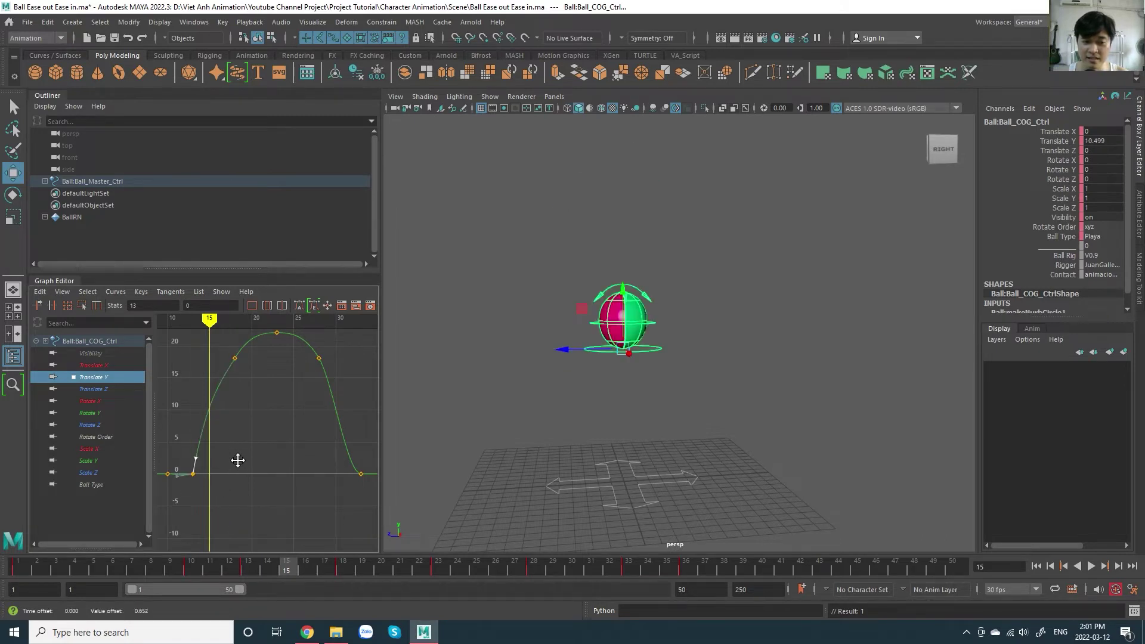
{"action": "middle_click_drag", "start_coordinate": [235, 460], "coordinate": [234, 465]}
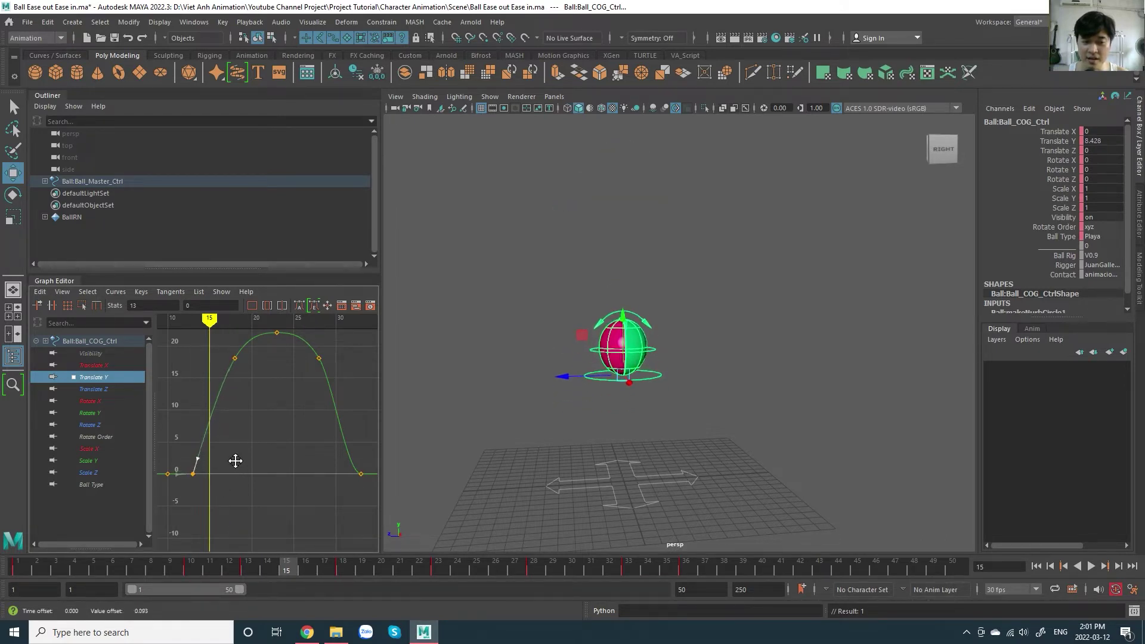
{"action": "key", "text": "ctrl+z"}
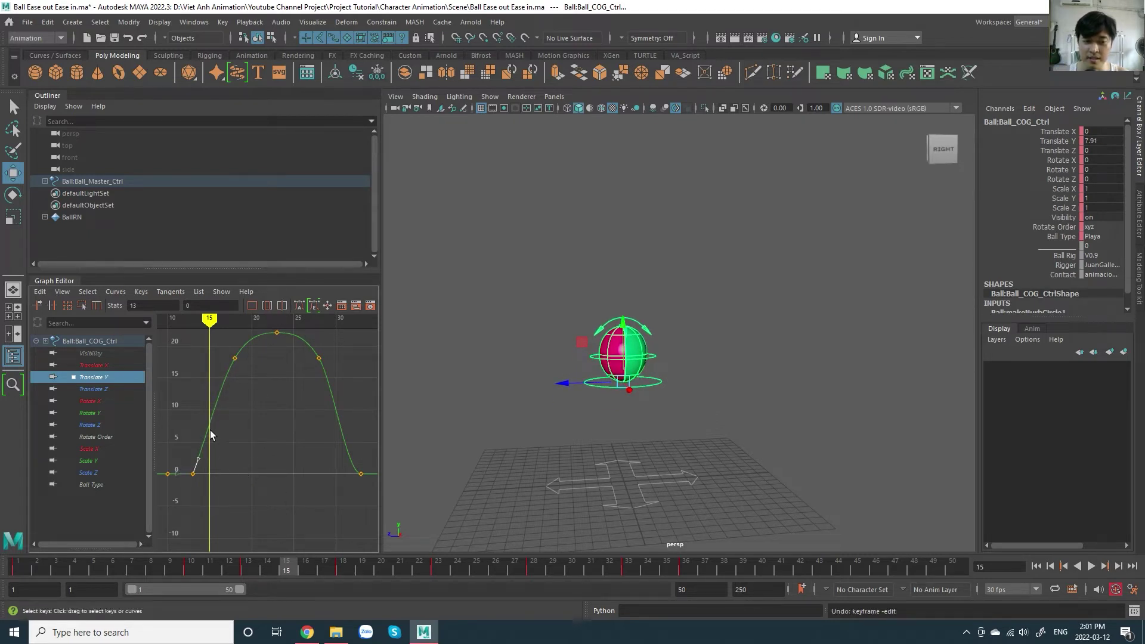
Step: Scrub frames 12 to 16 to check the sharper takeoff
{"action": "left_click_drag", "start_coordinate": [222, 328], "coordinate": [197, 338]}
{"action": "mouse_move", "coordinate": [220, 348]}
{"action": "left_mouse_down"}
{"action": "mouse_move", "coordinate": [180, 339]}
{"action": "mouse_move", "coordinate": [258, 368]}
{"action": "left_mouse_up"}
{"action": "middle_click_drag", "start_coordinate": [258, 368], "coordinate": [274, 383], "text": "alt"}
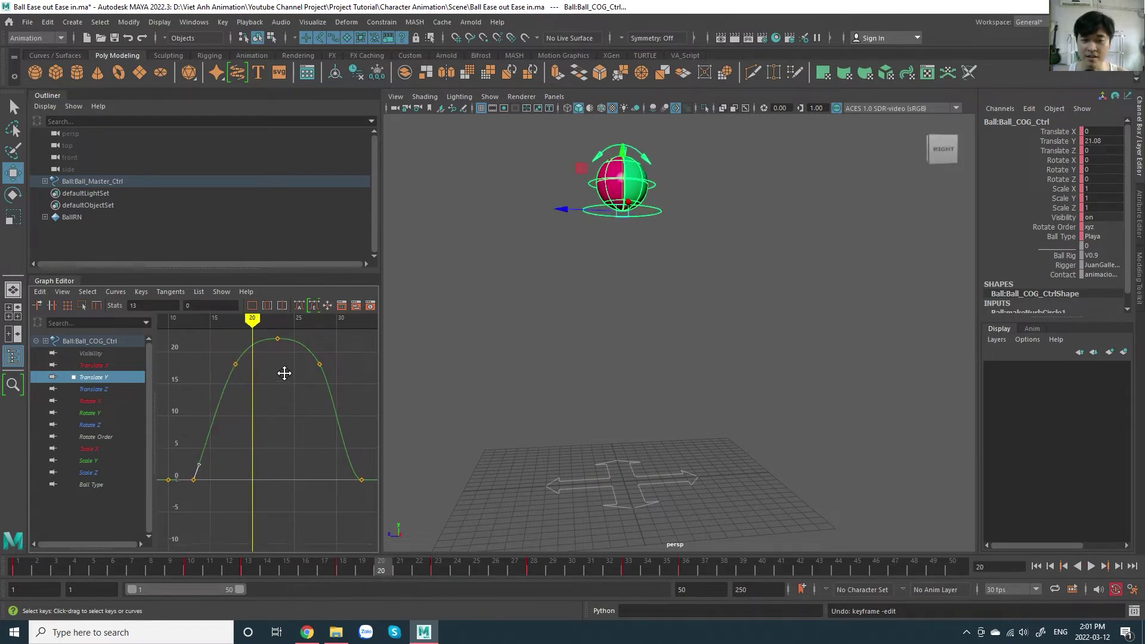
Step: Review the Ease out - Ease in reference animation in the Character Animation sheet, then return to Maya
{"action": "left_click", "coordinate": [307, 633]}
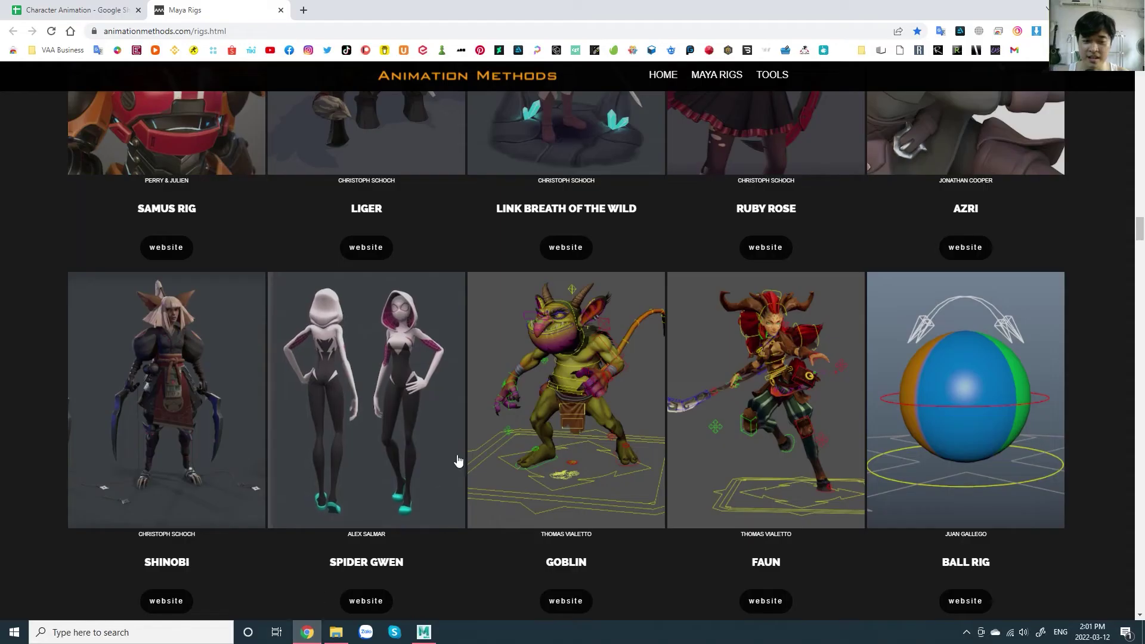
{"action": "left_click", "coordinate": [71, 10]}
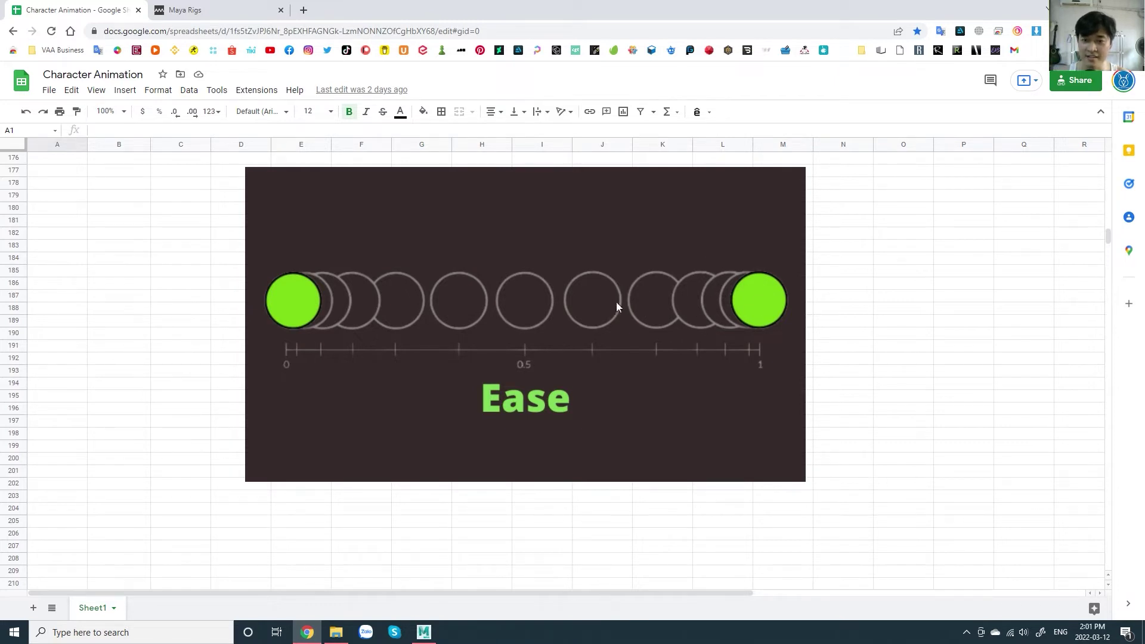
{"action": "scroll", "coordinate": [592, 287], "scroll_direction": "up", "scroll_amount": 1}
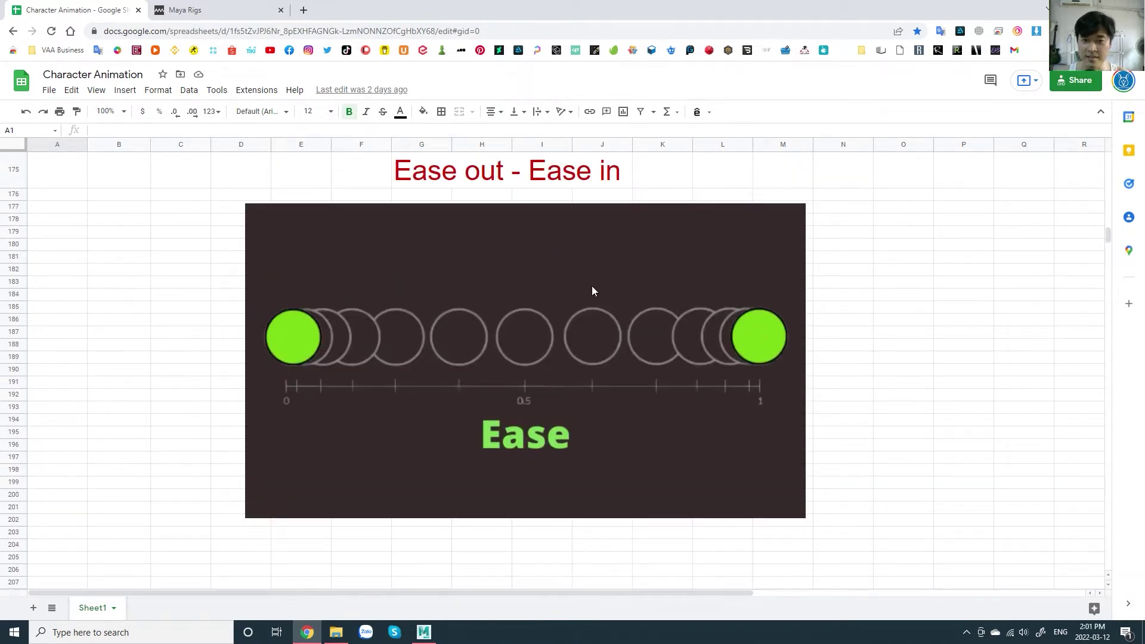
{"action": "scroll", "coordinate": [578, 211], "scroll_direction": "up", "scroll_amount": 2}
{"action": "scroll", "coordinate": [570, 230], "scroll_direction": "down", "scroll_amount": 1}
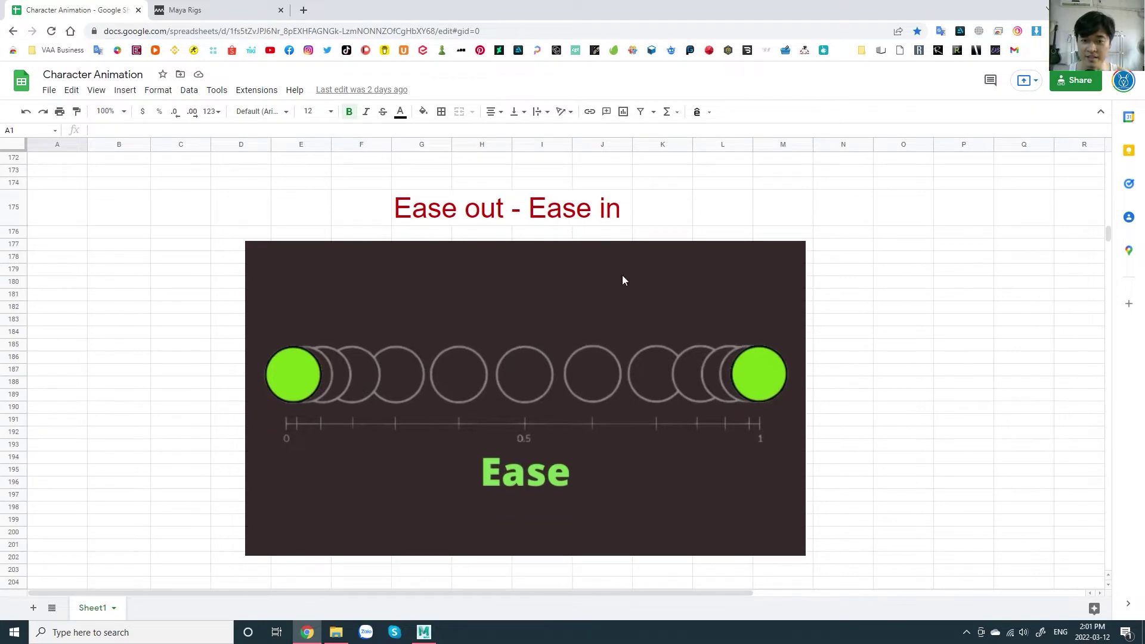
{"action": "key", "text": "alt+Tab"}
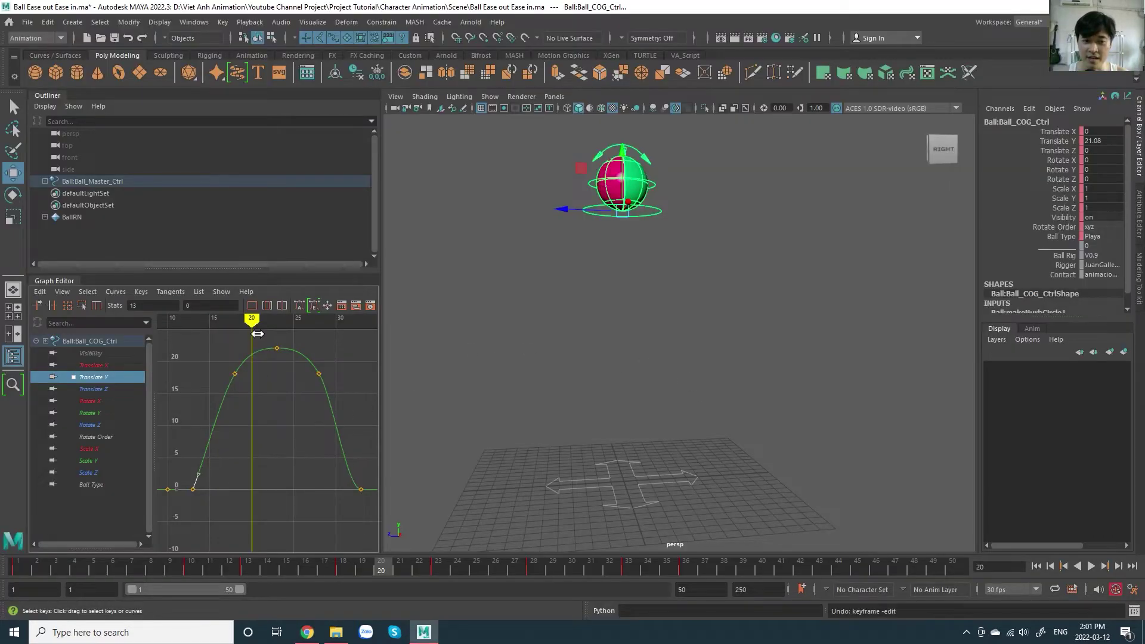
{"action": "mouse_move", "coordinate": [258, 333]}
{"action": "left_mouse_down"}
{"action": "mouse_move", "coordinate": [282, 354]}
{"action": "mouse_move", "coordinate": [269, 355]}
{"action": "left_mouse_up"}
{"action": "key", "text": "i"}
{"action": "middle_click", "coordinate": [235, 373]}
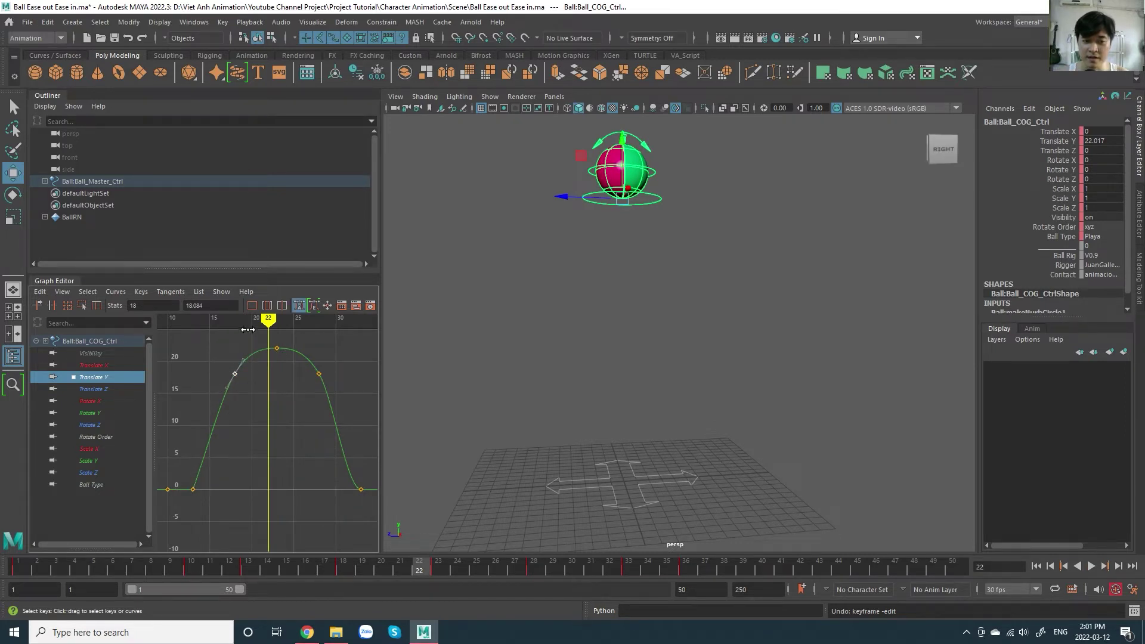
{"action": "key", "text": "comma"}
{"action": "middle_click_drag", "start_coordinate": [241, 350], "coordinate": [236, 370], "text": "shift"}
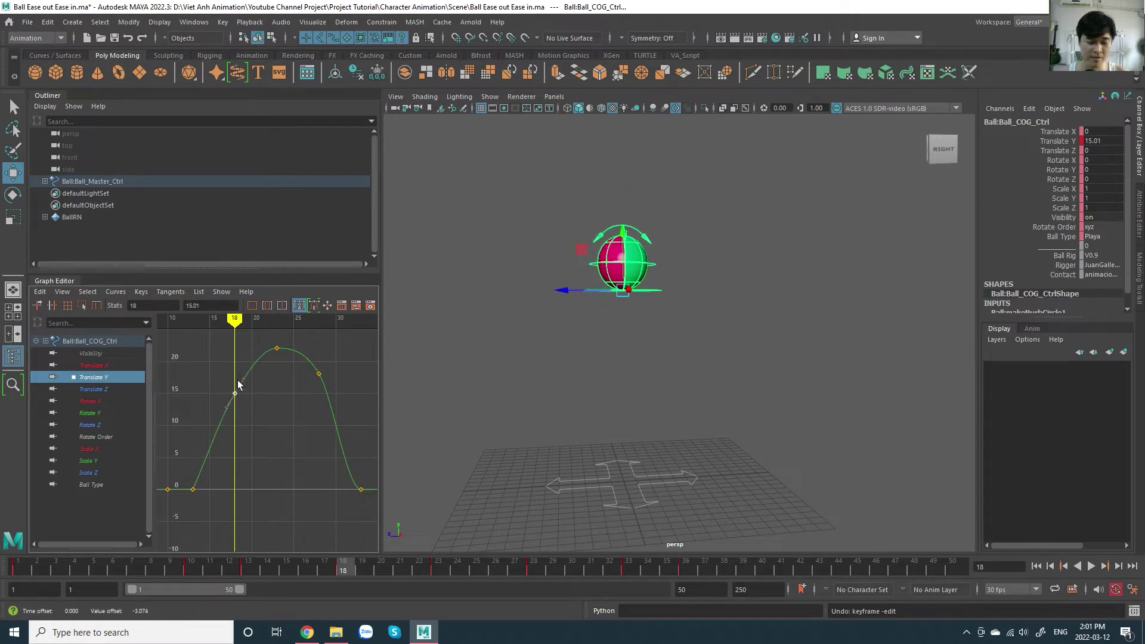
{"action": "key", "text": "ctrl+z"}
{"action": "key", "text": "Delete"}
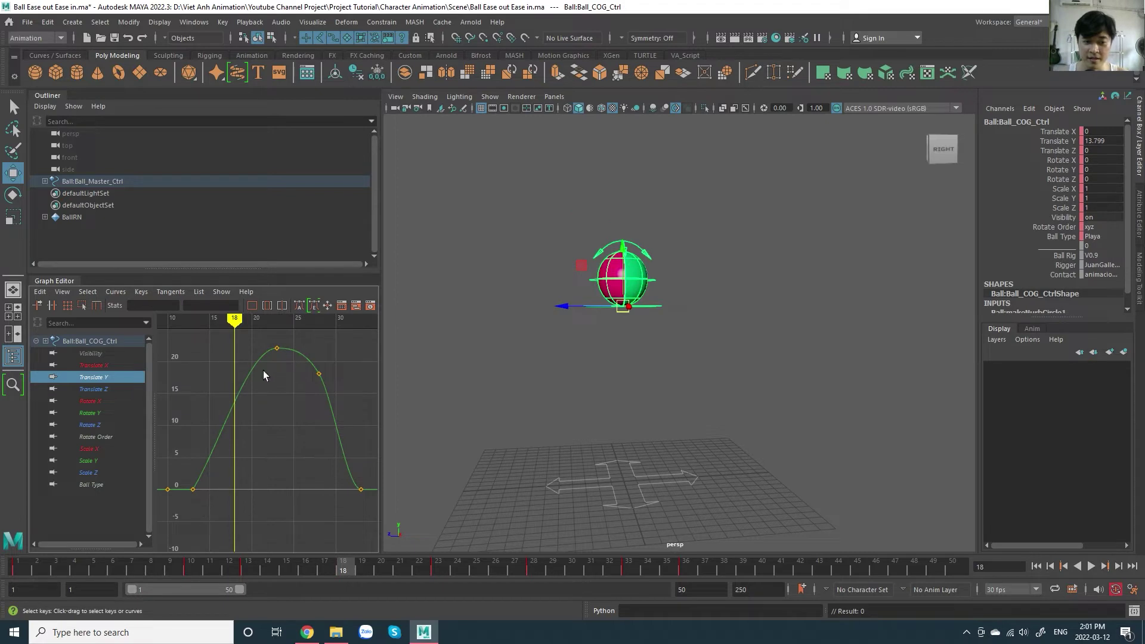
{"action": "key", "text": "ctrl+z"}
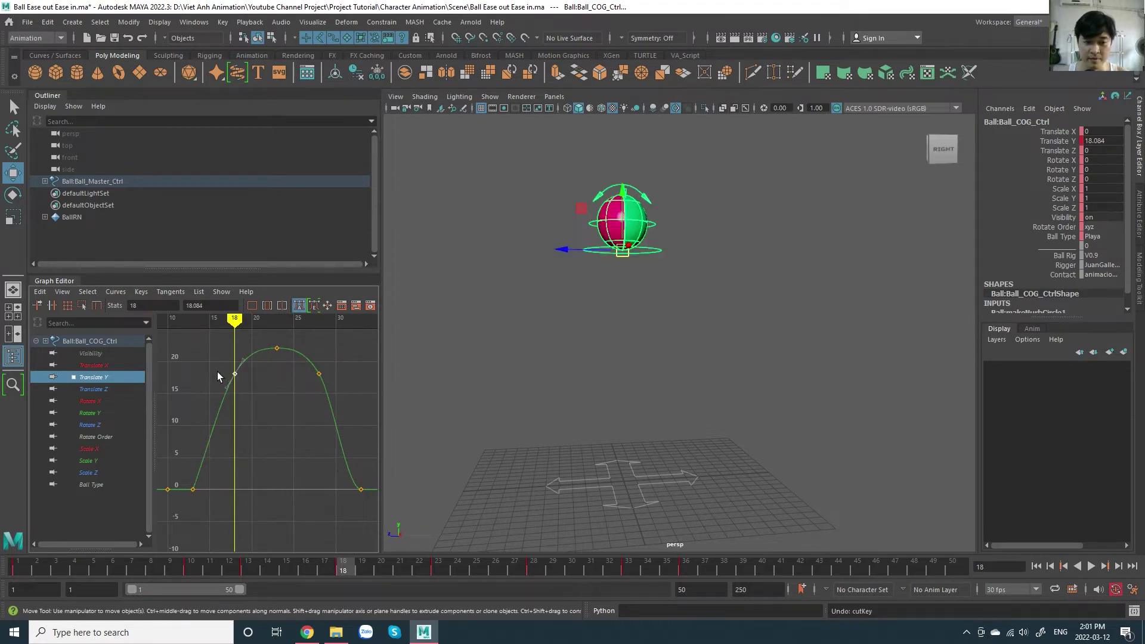
{"action": "left_click_drag", "start_coordinate": [217, 371], "coordinate": [354, 411]}
{"action": "key", "text": "Delete"}
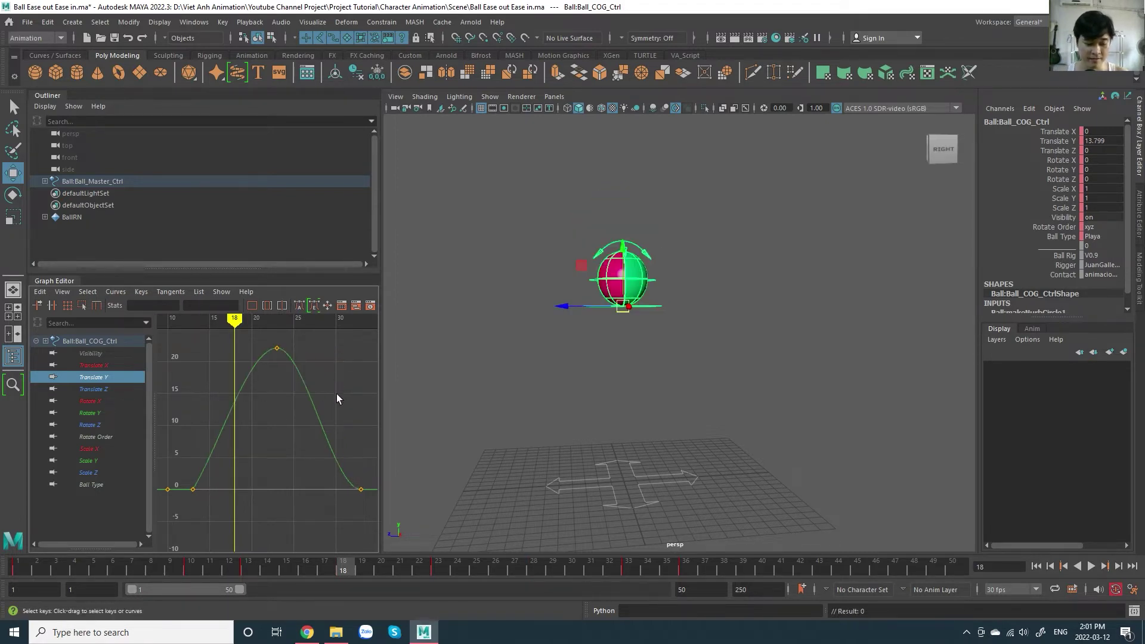
{"action": "key", "text": "ctrl+z"}
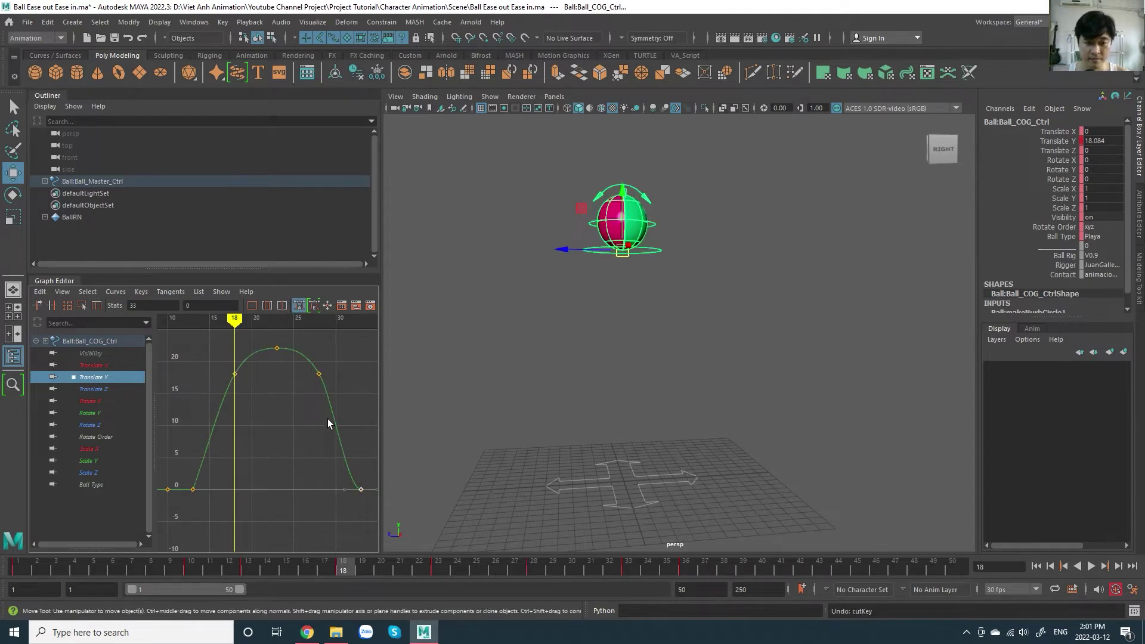
Step: Make the selected keys linear, then delete the frame 18 and 28 keys
{"action": "right_click", "coordinate": [327, 422]}
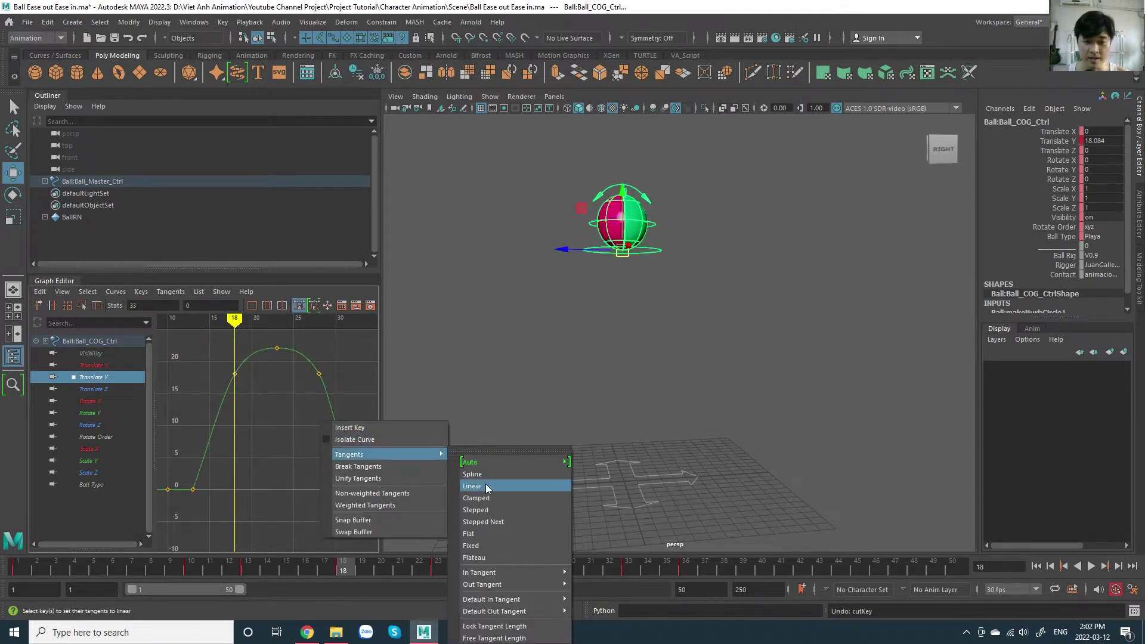
{"action": "left_click", "coordinate": [486, 484]}
{"action": "left_click_drag", "start_coordinate": [215, 370], "coordinate": [348, 392]}
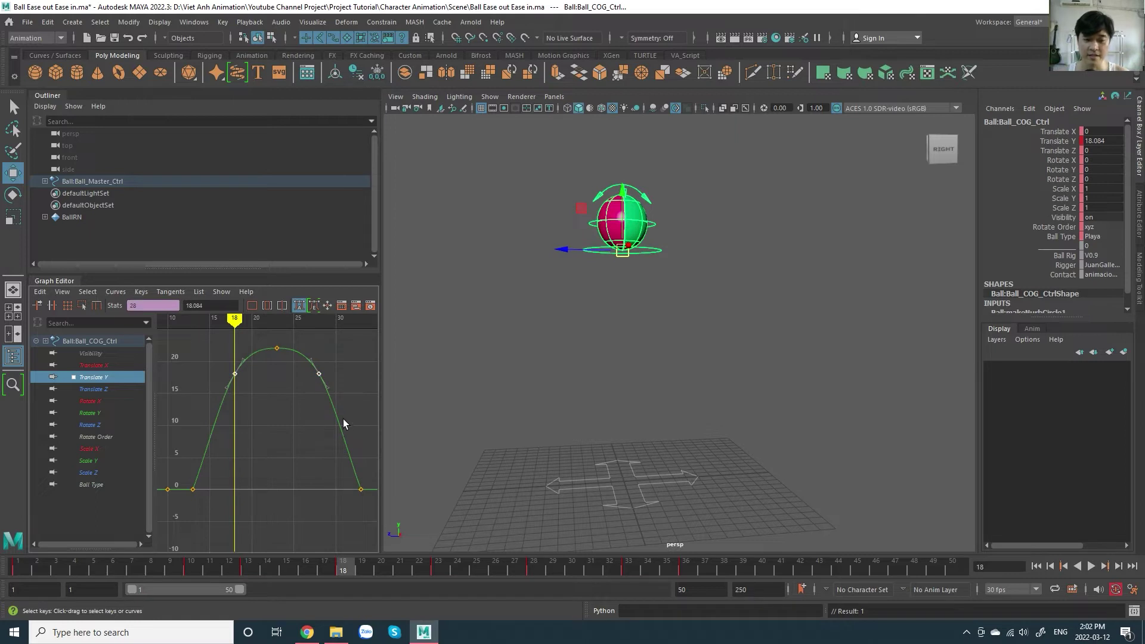
{"action": "key", "text": "Delete"}
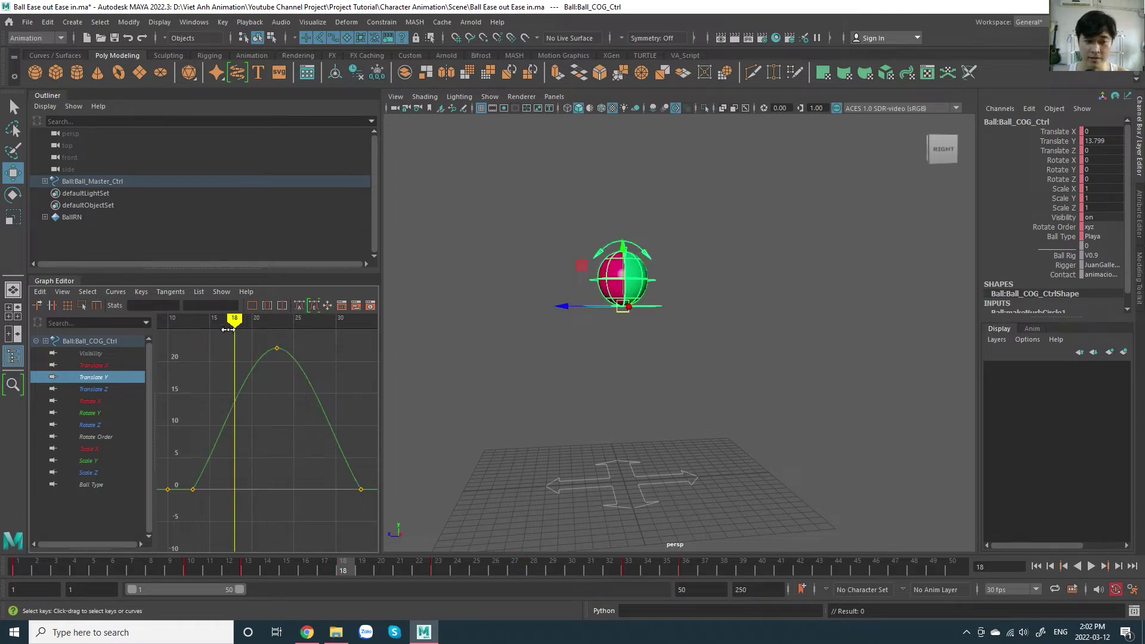
Step: Play the jump from frame 11 through to frame 50
{"action": "left_click_drag", "start_coordinate": [228, 329], "coordinate": [176, 326]}
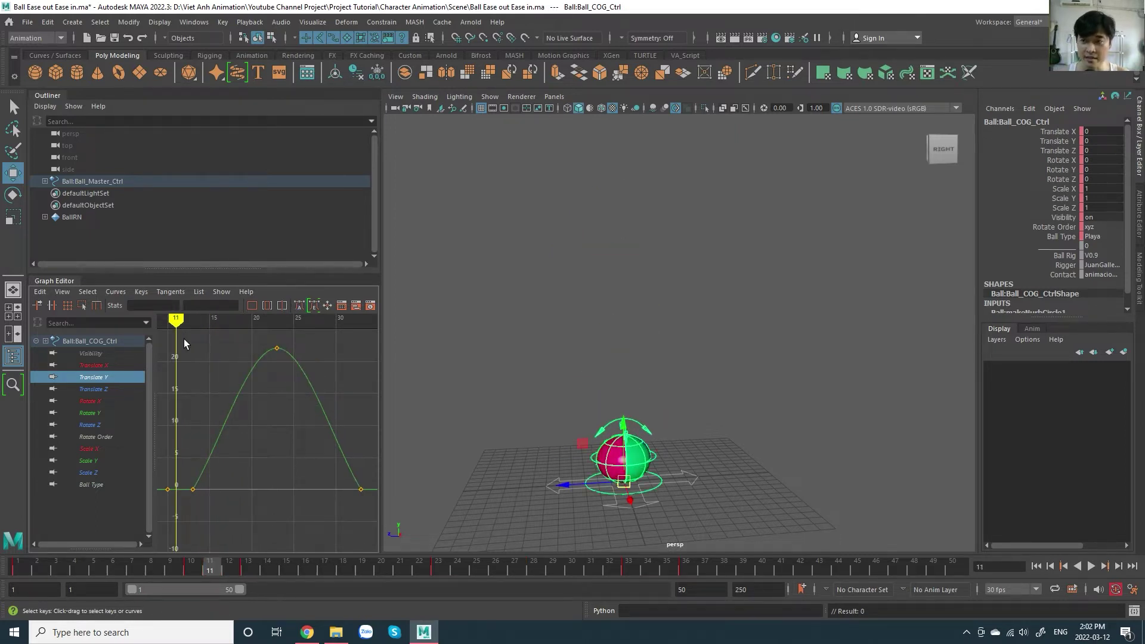
{"action": "key", "text": "alt+v"}
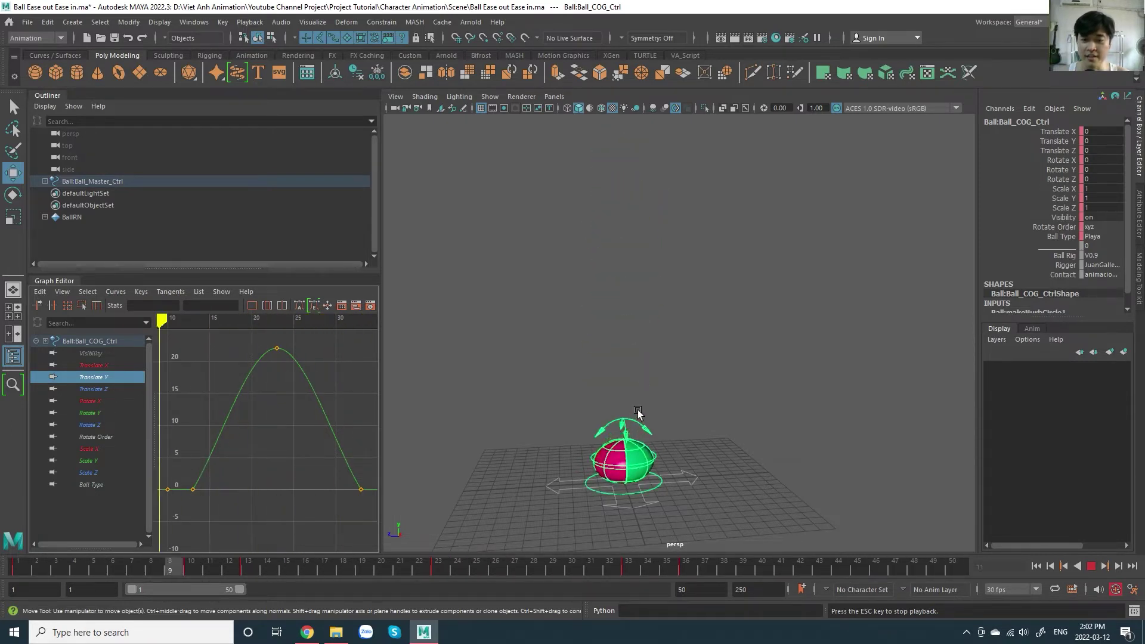
{"action": "key", "text": "Escape"}
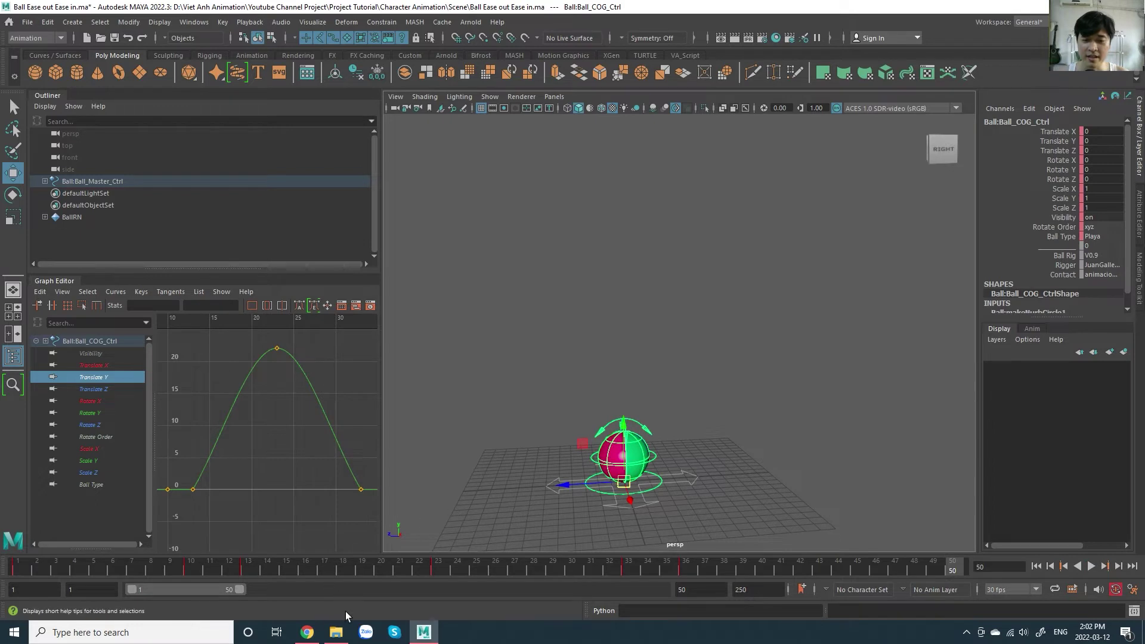
Step: Restore the frame 18 and 28 keys, replay to the frame-23 peak, and compare with the reference GIF
{"action": "key", "text": "ctrl+z"}
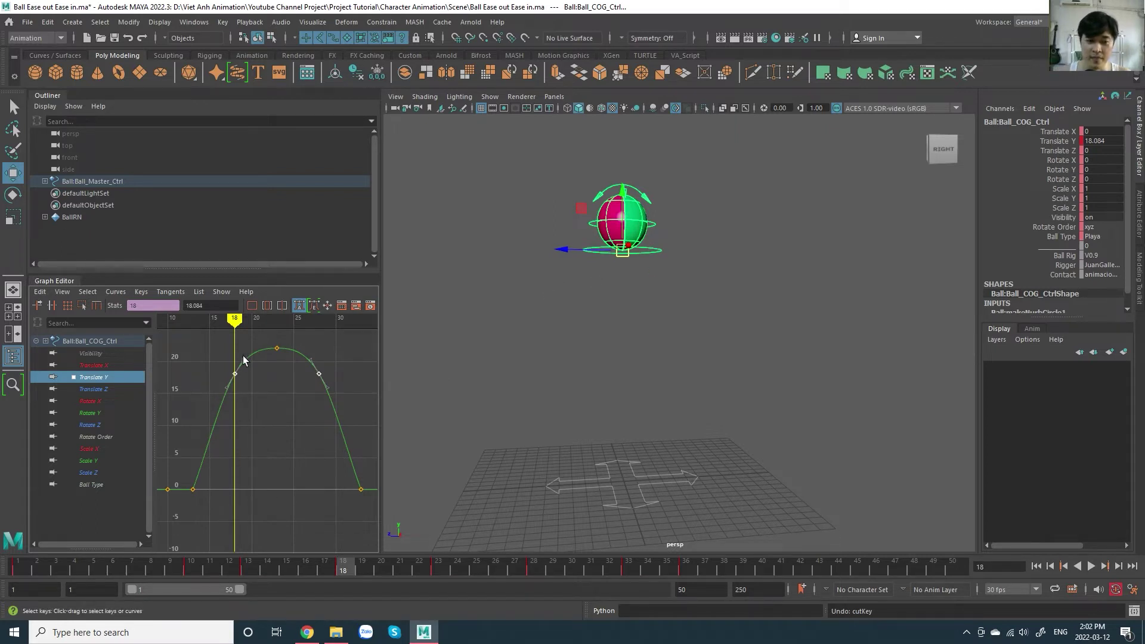
{"action": "key", "text": "alt+v"}
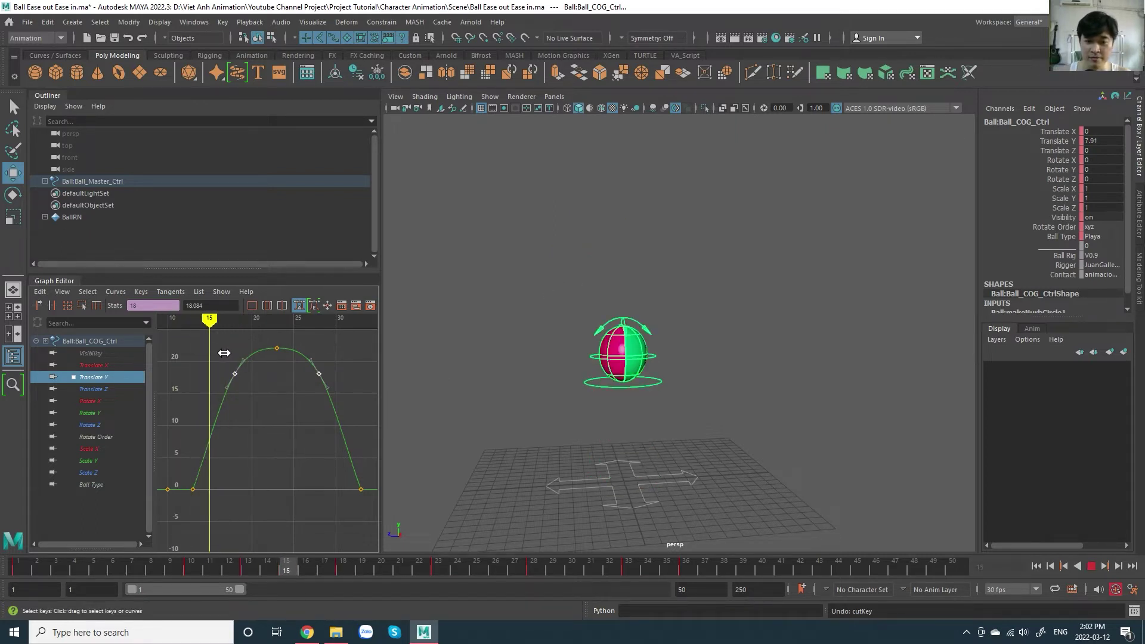
{"action": "left_click_drag", "start_coordinate": [237, 352], "coordinate": [285, 355]}
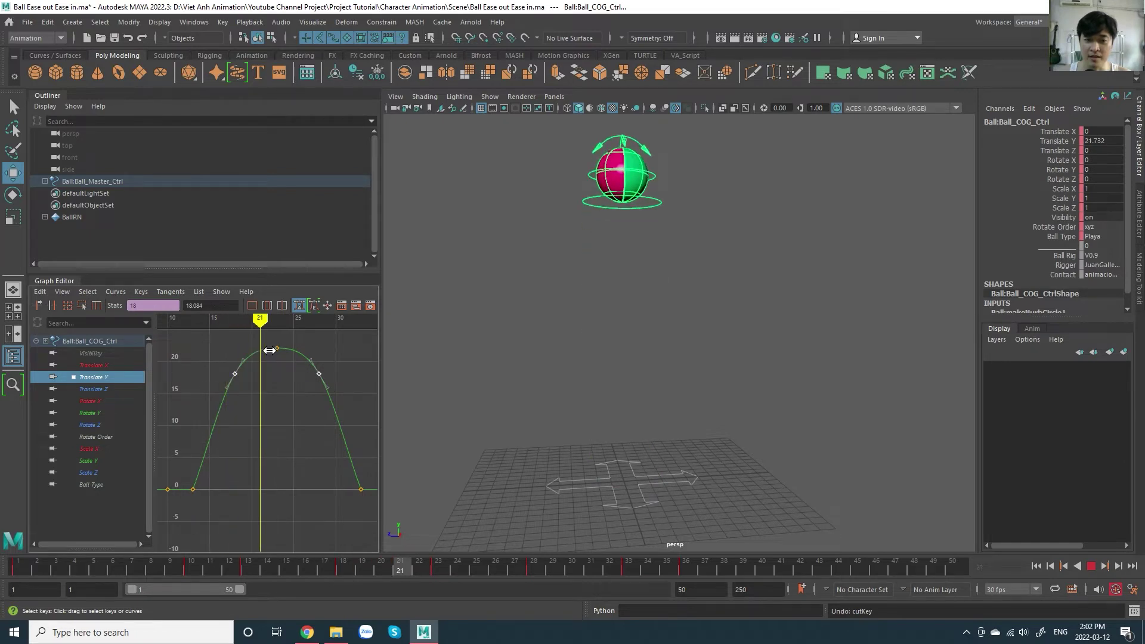
{"action": "key", "text": "alt+v"}
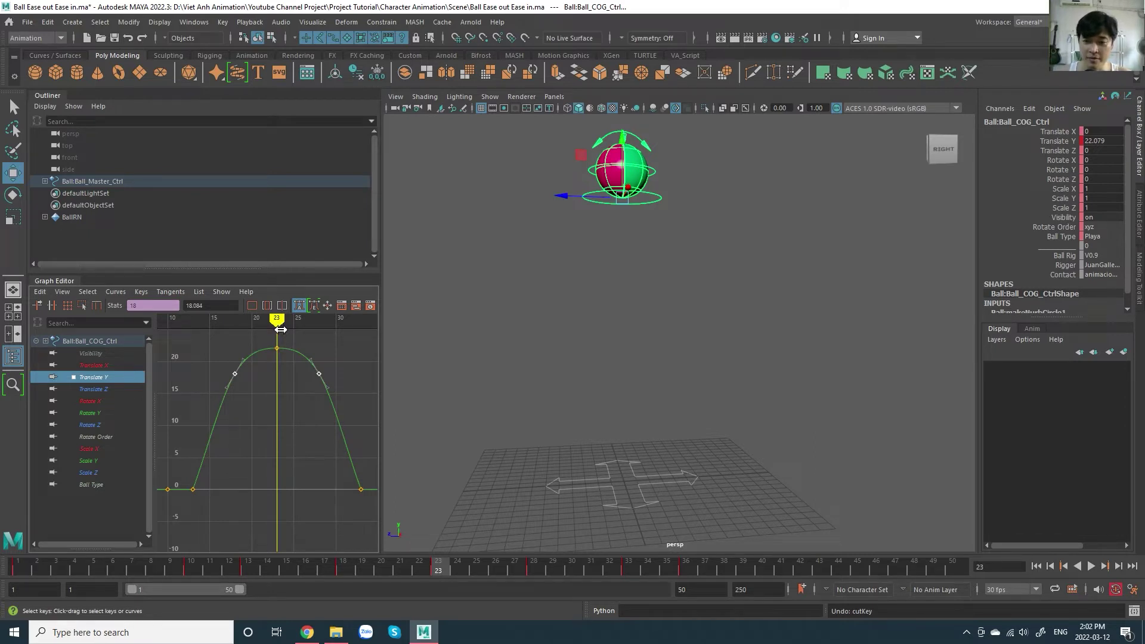
{"action": "left_click", "coordinate": [306, 632]}
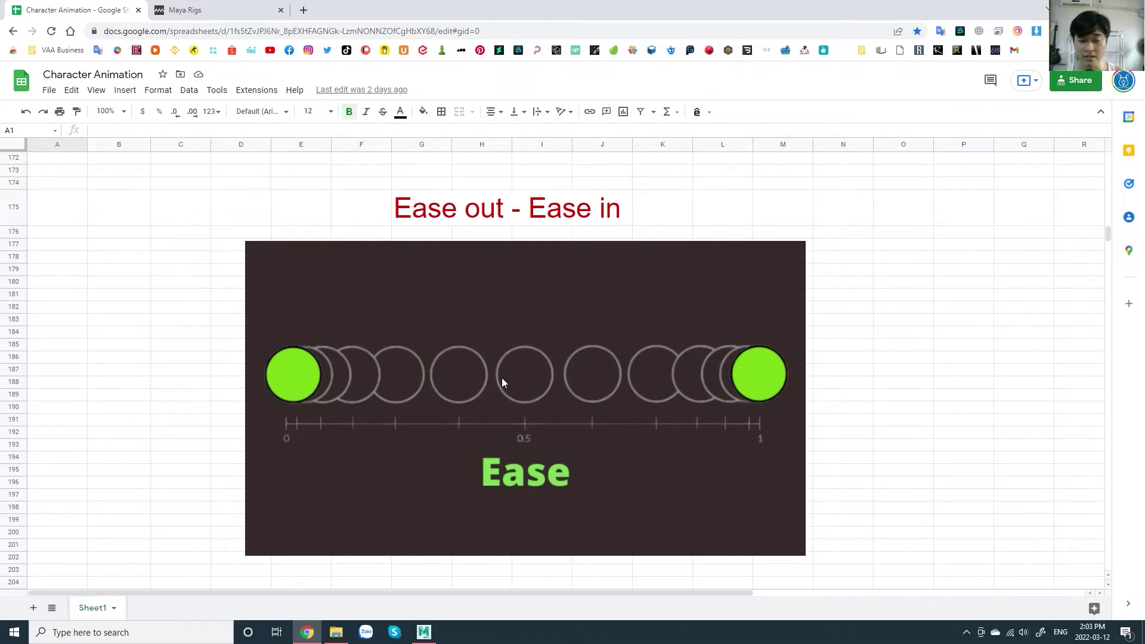
{"action": "key", "text": "alt+Tab"}
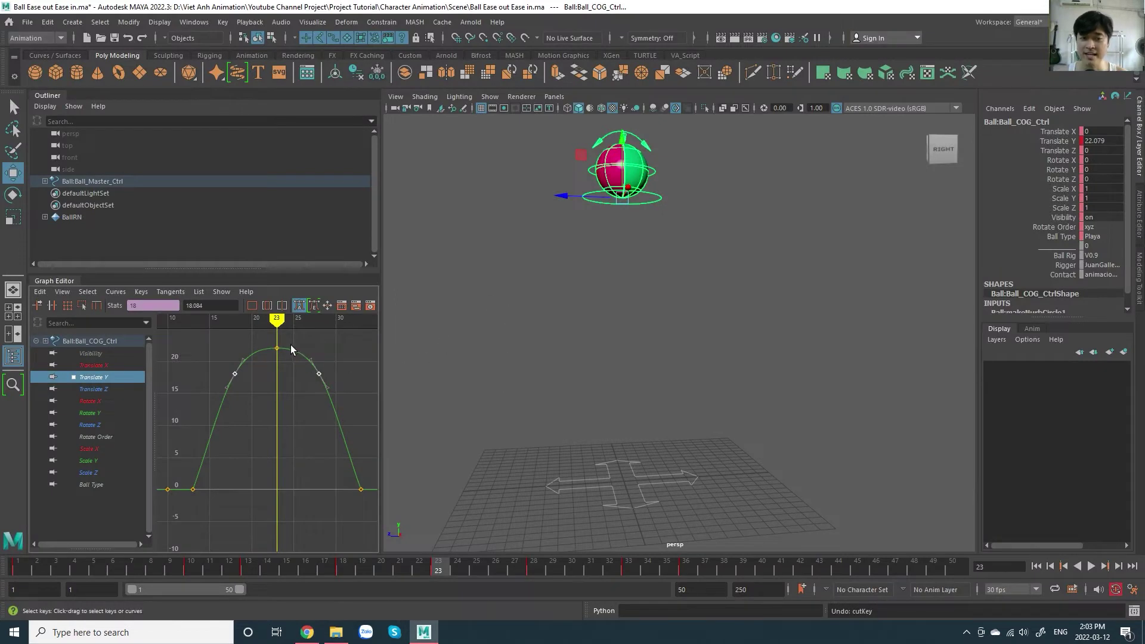
{"action": "key", "text": "alt+v"}
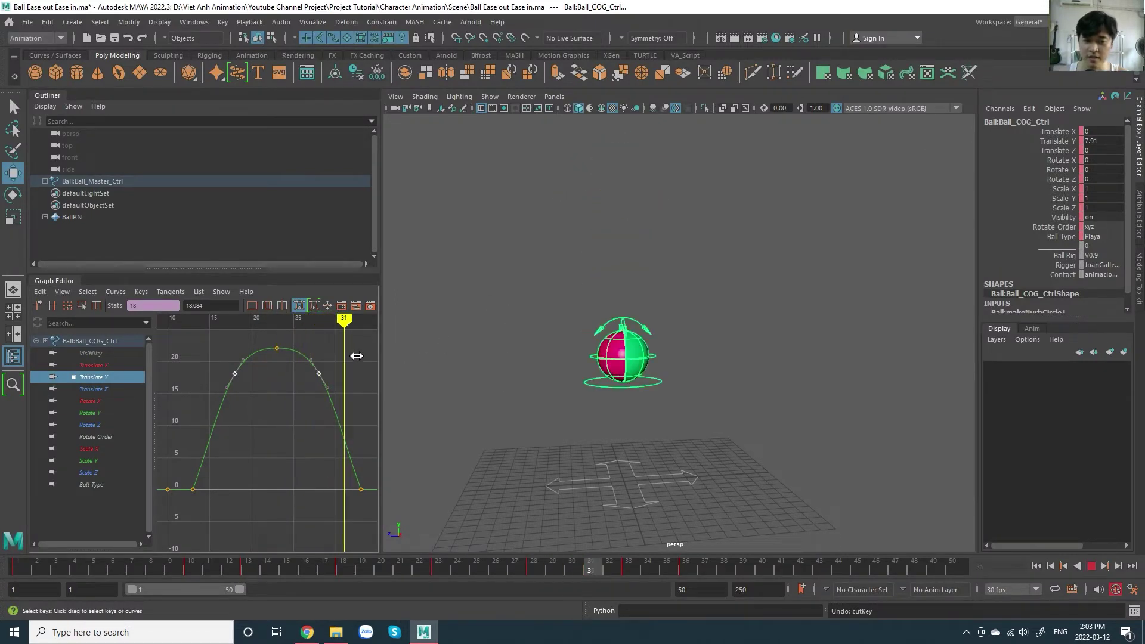
{"action": "key", "text": "alt+v"}
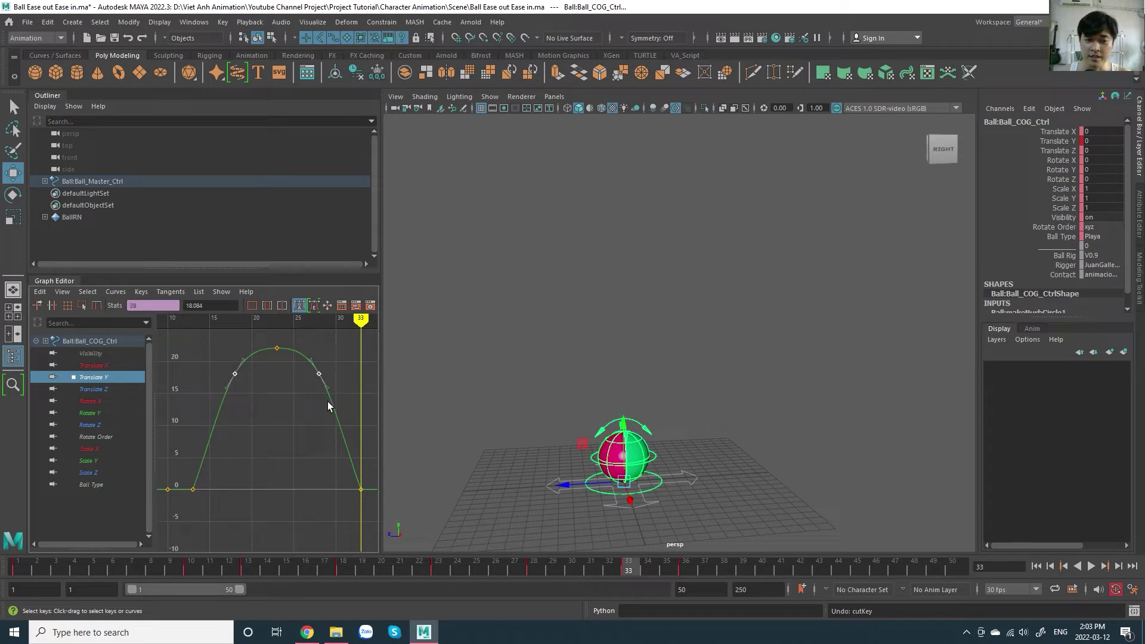
{"action": "left_click_drag", "start_coordinate": [281, 389], "coordinate": [205, 342]}
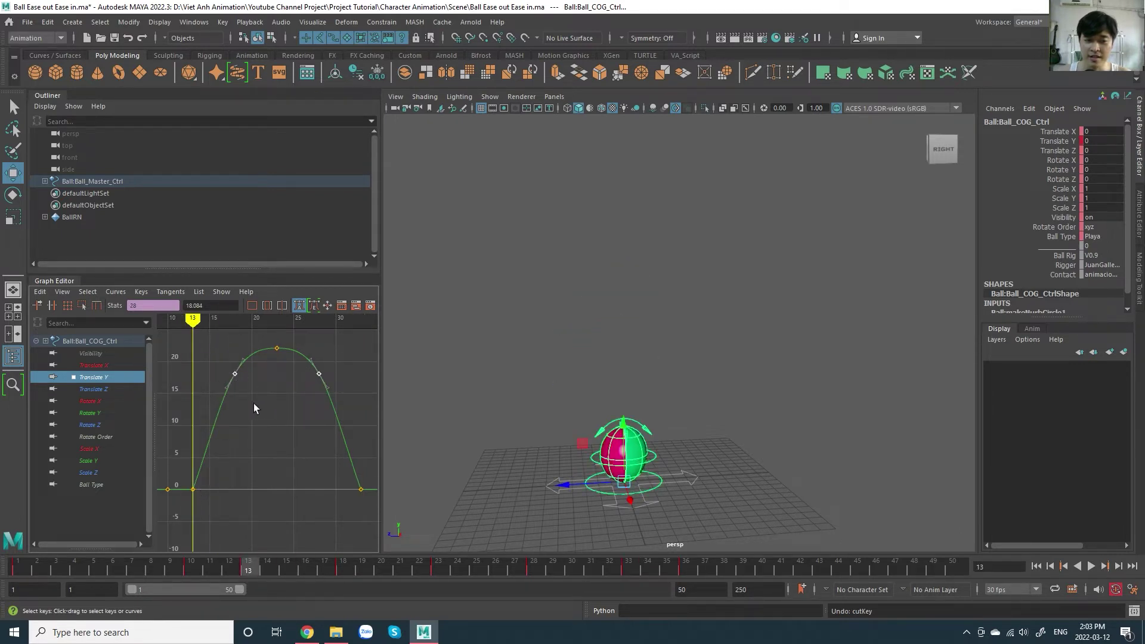
{"action": "mouse_move", "coordinate": [195, 326]}
{"action": "left_mouse_down"}
{"action": "mouse_move", "coordinate": [257, 356]}
{"action": "mouse_move", "coordinate": [191, 358]}
{"action": "mouse_move", "coordinate": [276, 375]}
{"action": "left_mouse_up"}
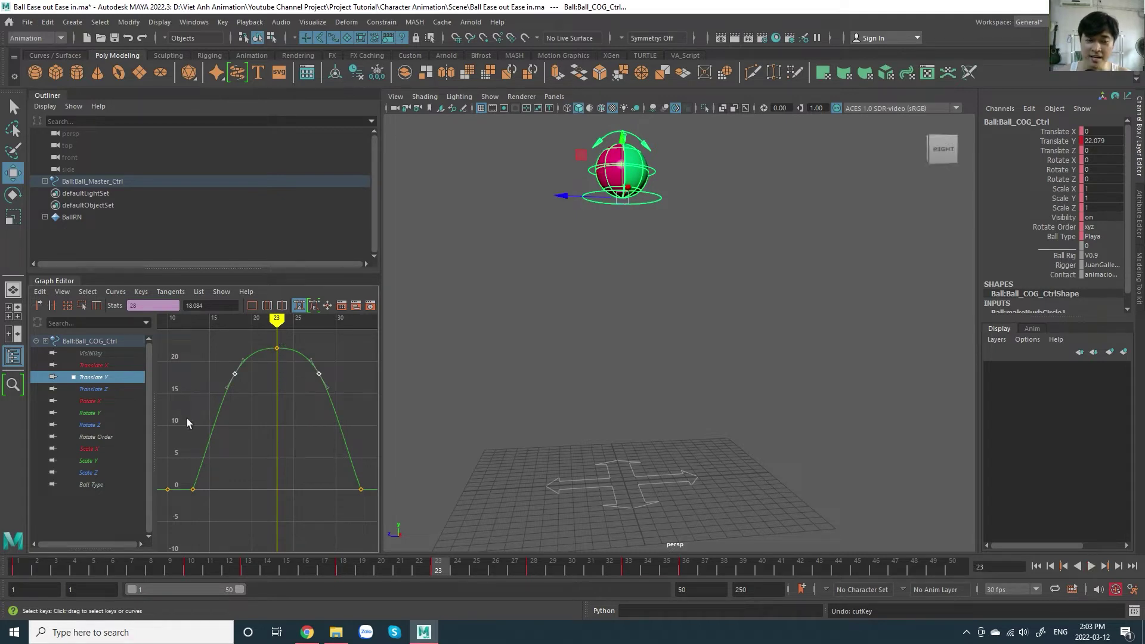
{"action": "key", "text": "alt+v"}
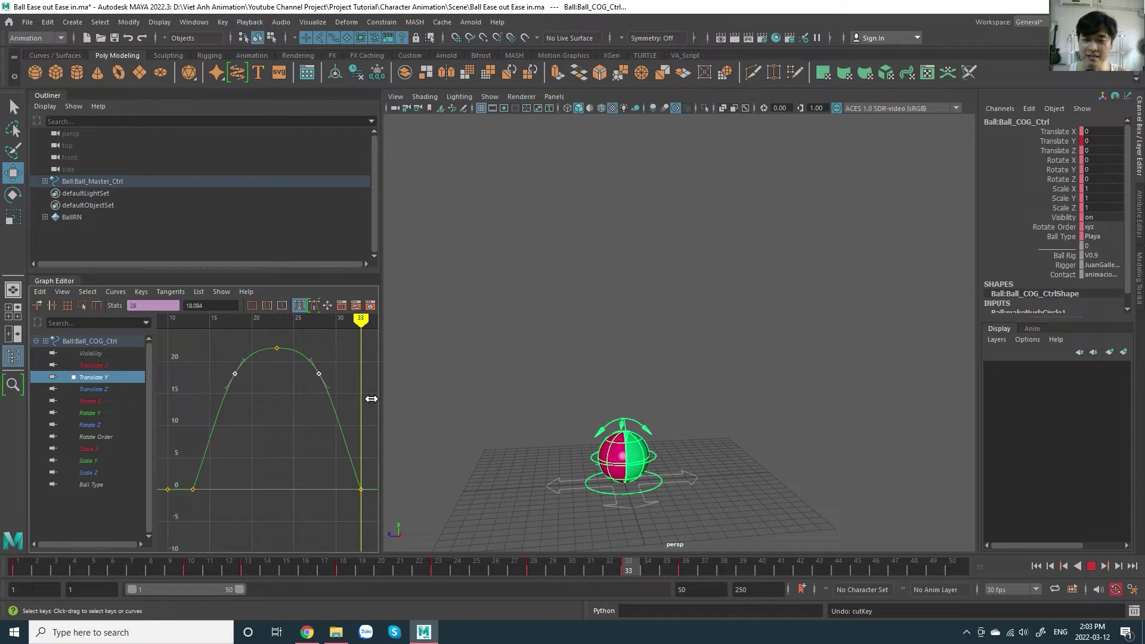
{"action": "key", "text": "Escape"}
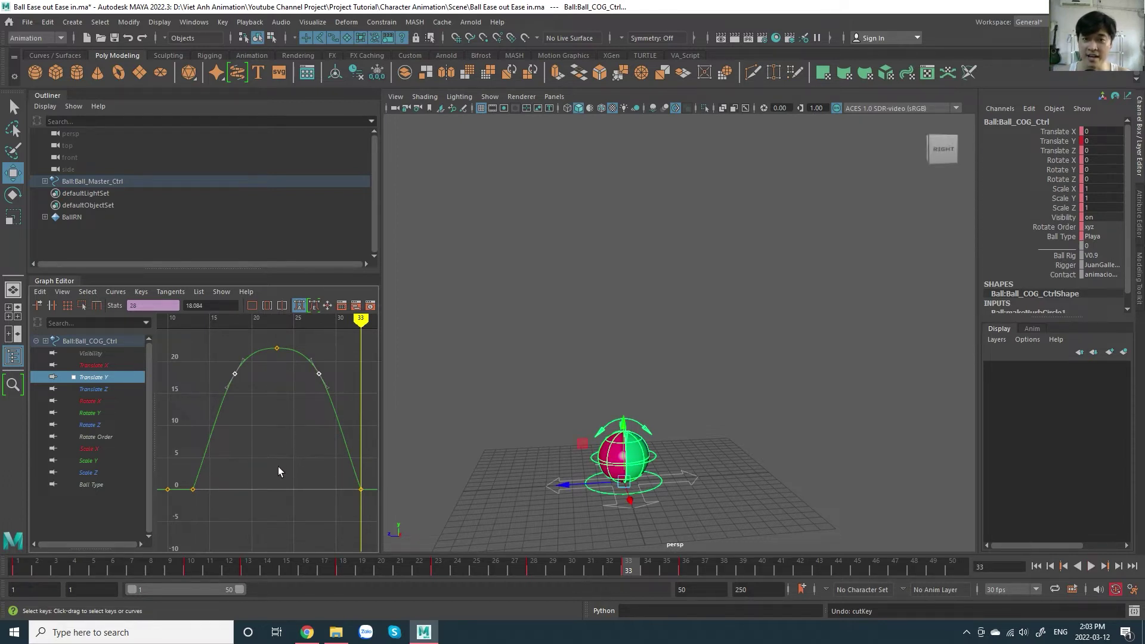
Step: Return to frame 13, frame the rising curve, and select the frame-18 Translate Y key
{"action": "key", "text": "comma"}
{"action": "key", "text": "comma"}
{"action": "key", "text": "comma"}
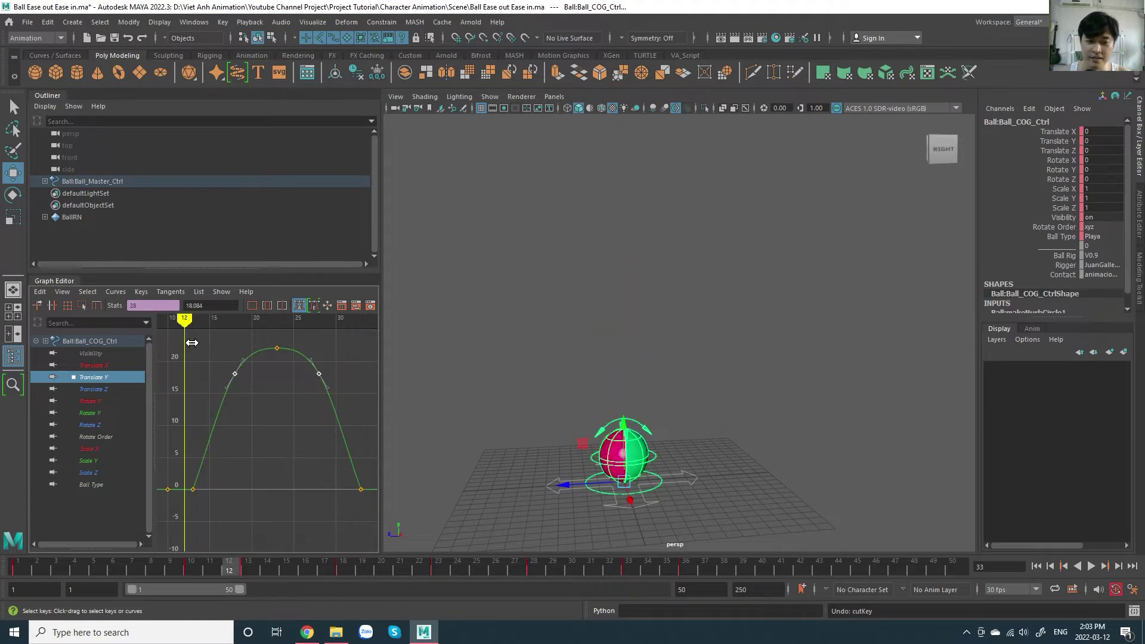
{"action": "key", "text": "comma"}
{"action": "right_click_drag", "start_coordinate": [297, 450], "coordinate": [314, 427], "text": "alt"}
{"action": "key", "text": "a"}
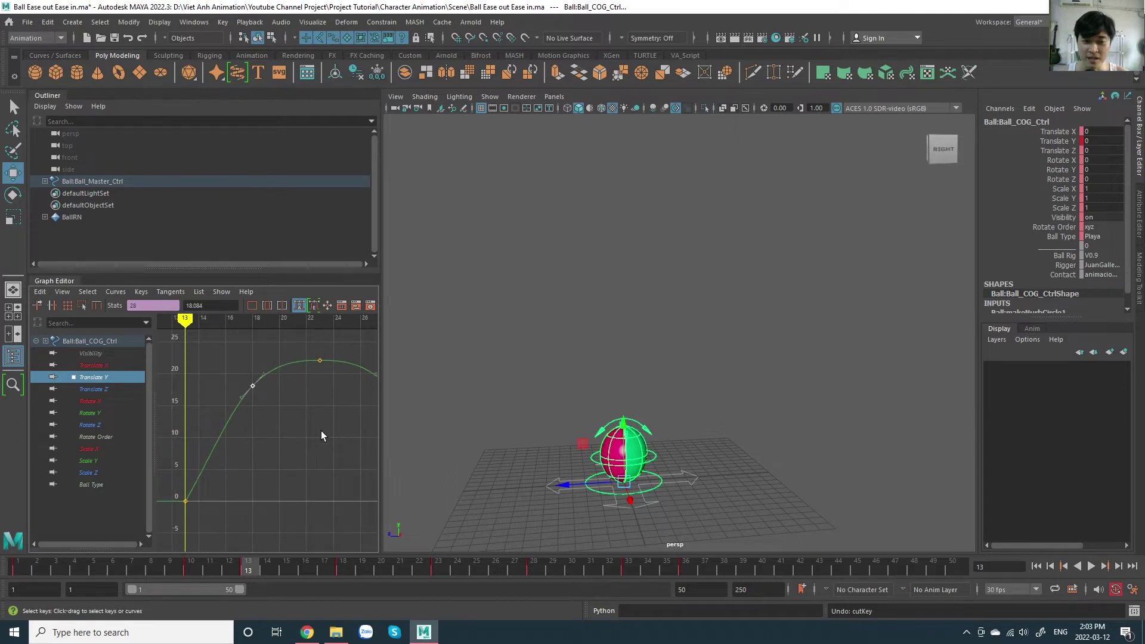
{"action": "middle_click_drag", "start_coordinate": [315, 427], "coordinate": [316, 442], "text": "alt"}
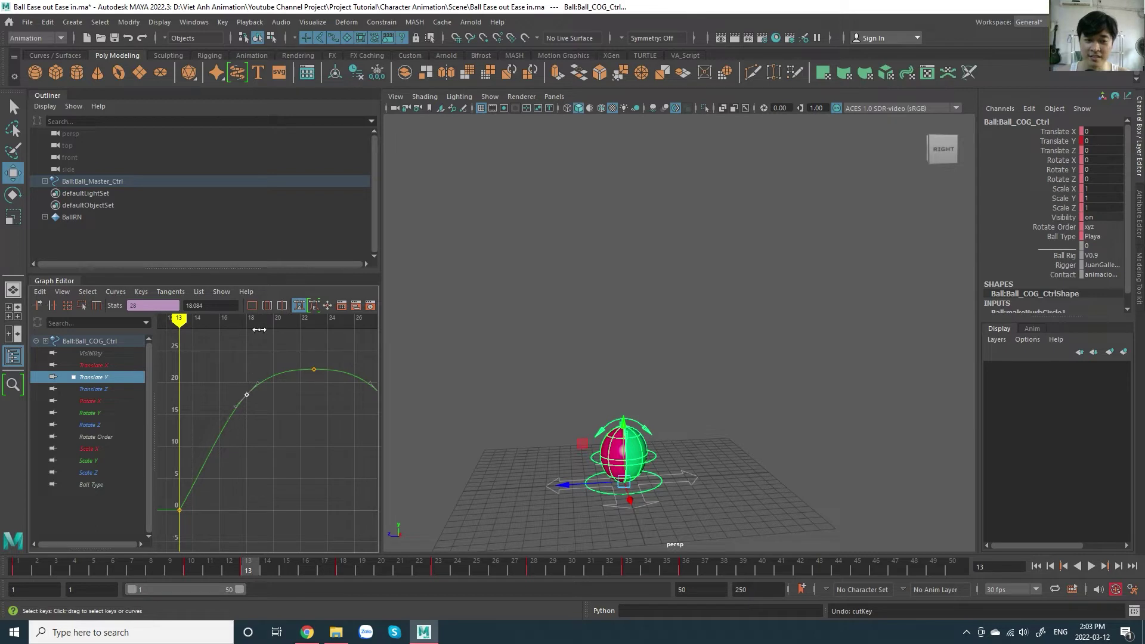
{"action": "left_click_drag", "start_coordinate": [234, 366], "coordinate": [288, 438]}
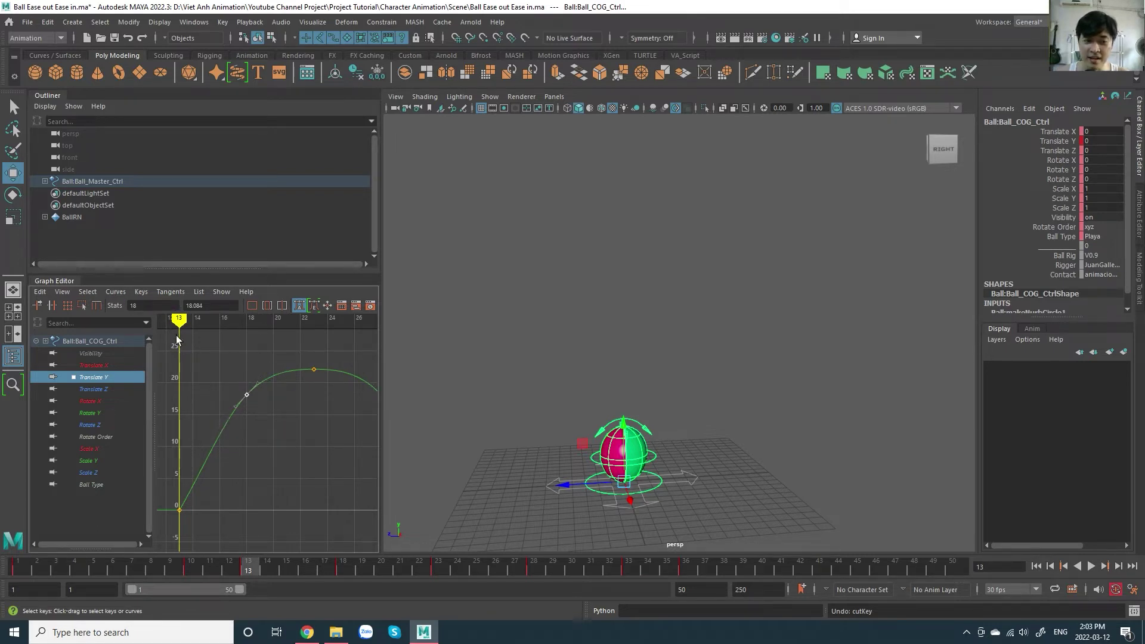
{"action": "left_click_drag", "start_coordinate": [226, 369], "coordinate": [280, 425]}
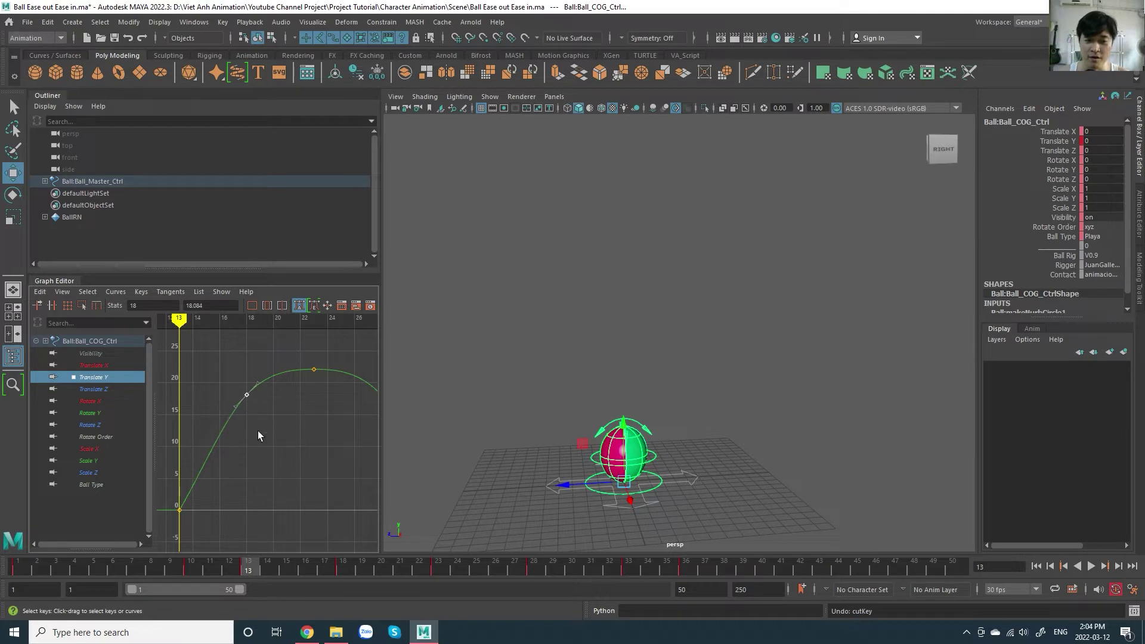
Step: Scrub between frames 13 and 23, then settle on frame 18 at Translate Y 18.084
{"action": "left_click", "coordinate": [248, 335]}
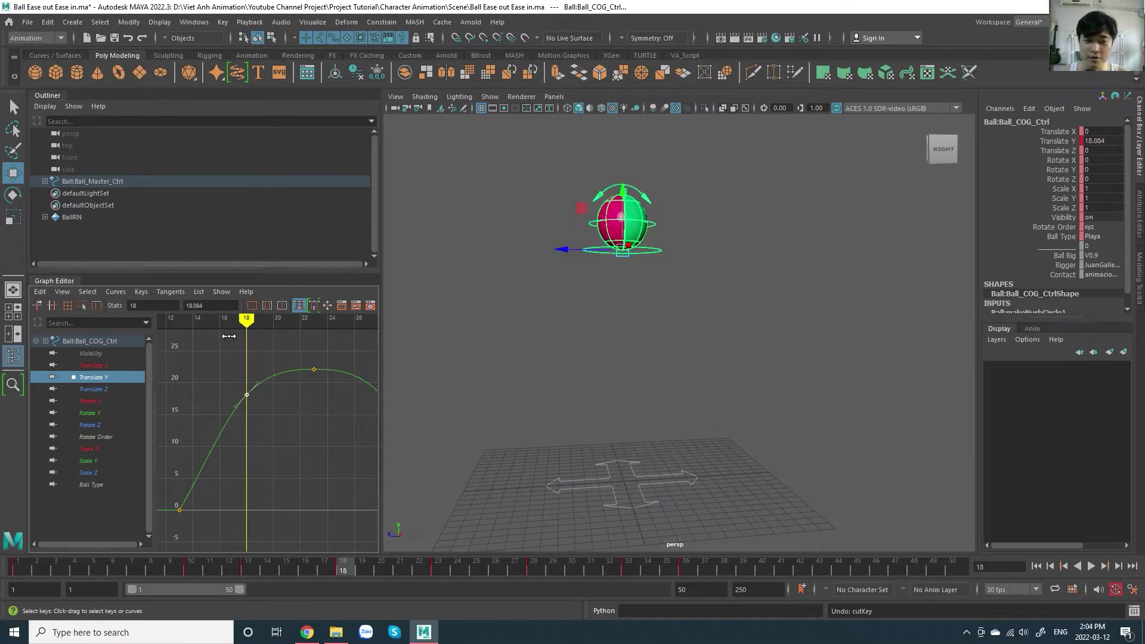
{"action": "left_click_drag", "start_coordinate": [229, 336], "coordinate": [179, 336]}
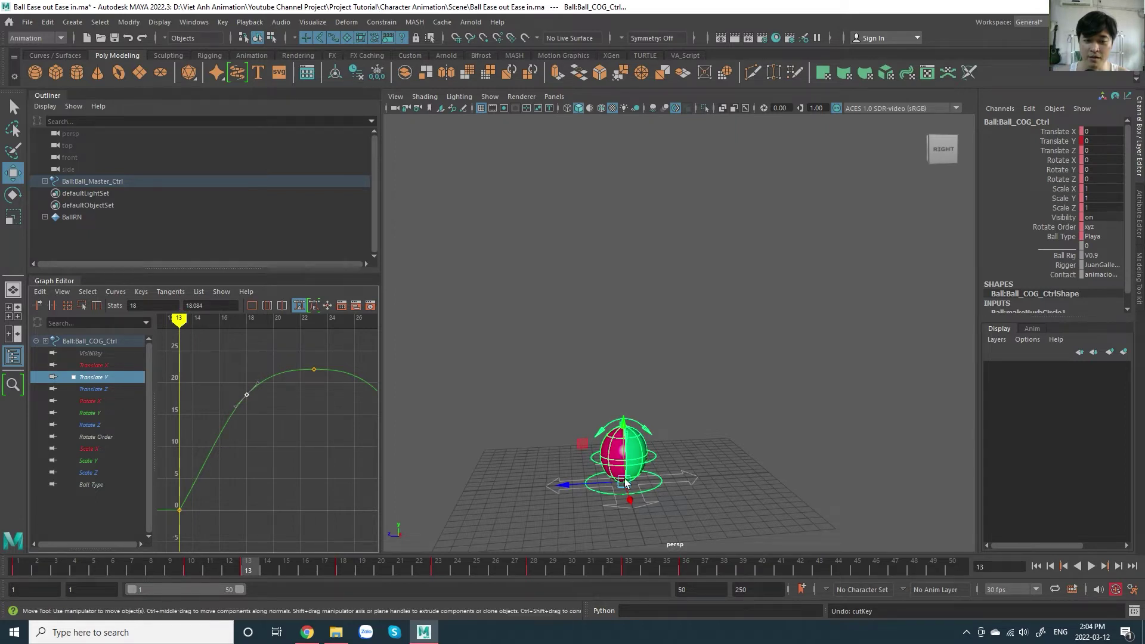
{"action": "left_click_drag", "start_coordinate": [217, 345], "coordinate": [323, 357]}
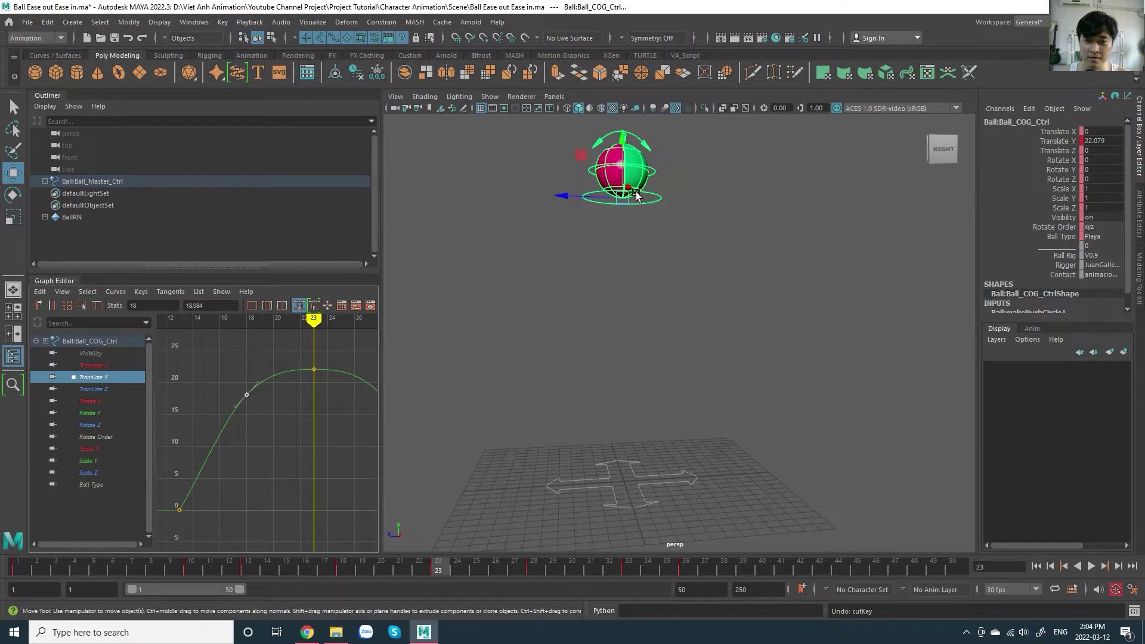
{"action": "left_click", "coordinate": [252, 334]}
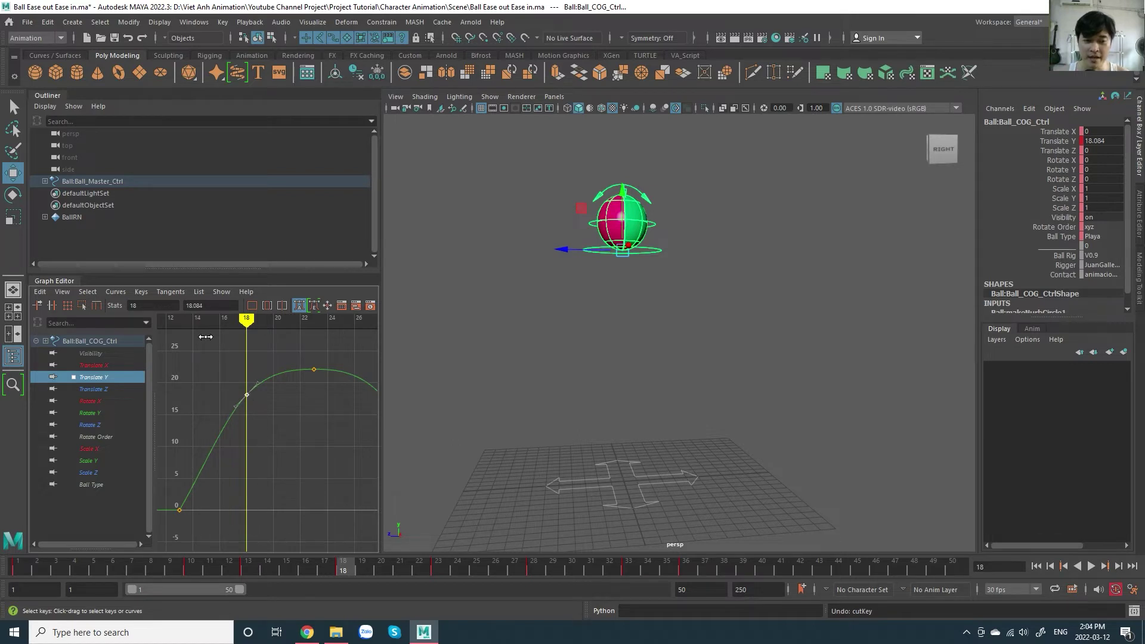
{"action": "mouse_move", "coordinate": [205, 337]}
{"action": "left_mouse_down"}
{"action": "mouse_move", "coordinate": [180, 331]}
{"action": "mouse_move", "coordinate": [254, 344]}
{"action": "left_mouse_up"}
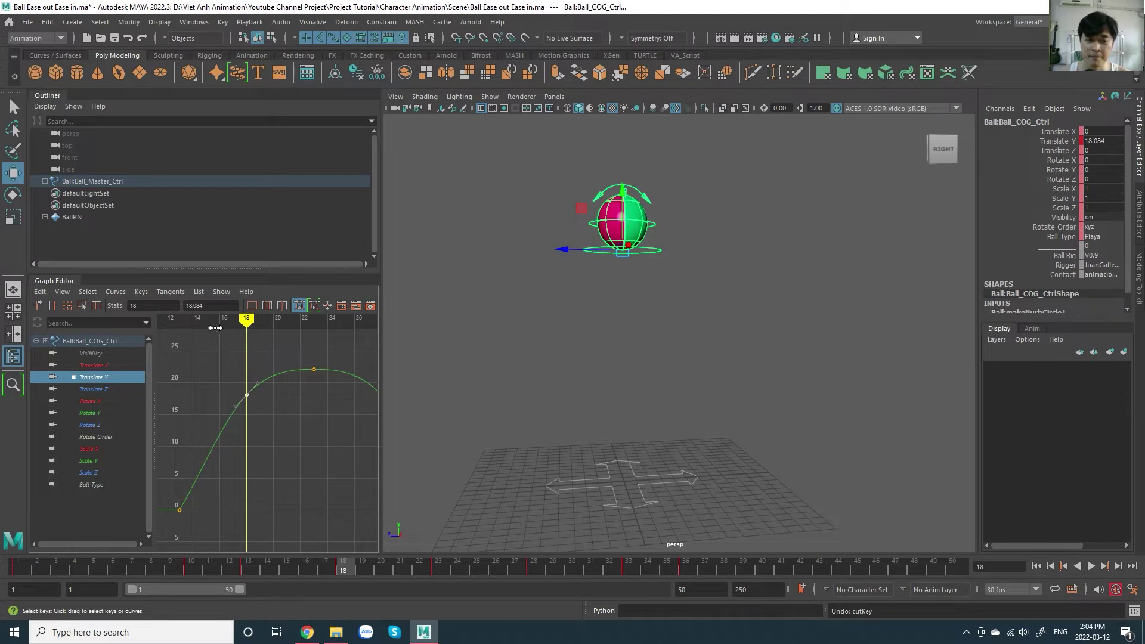
{"action": "left_click_drag", "start_coordinate": [212, 334], "coordinate": [254, 365]}
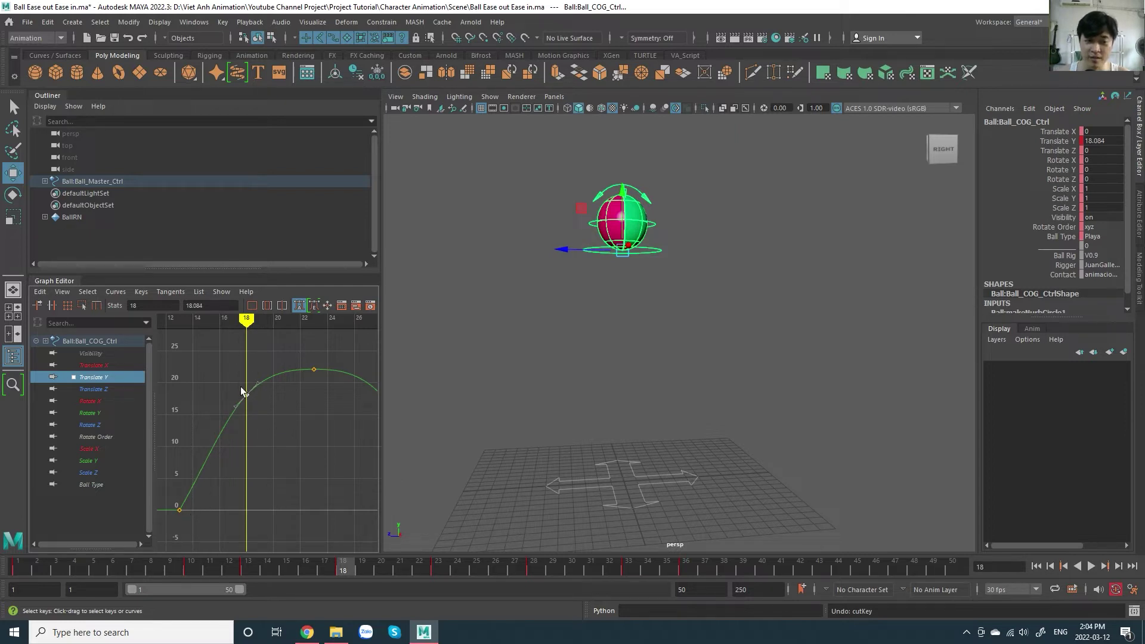
{"action": "left_click", "coordinate": [216, 309]}
{"action": "left_click", "coordinate": [232, 389]}
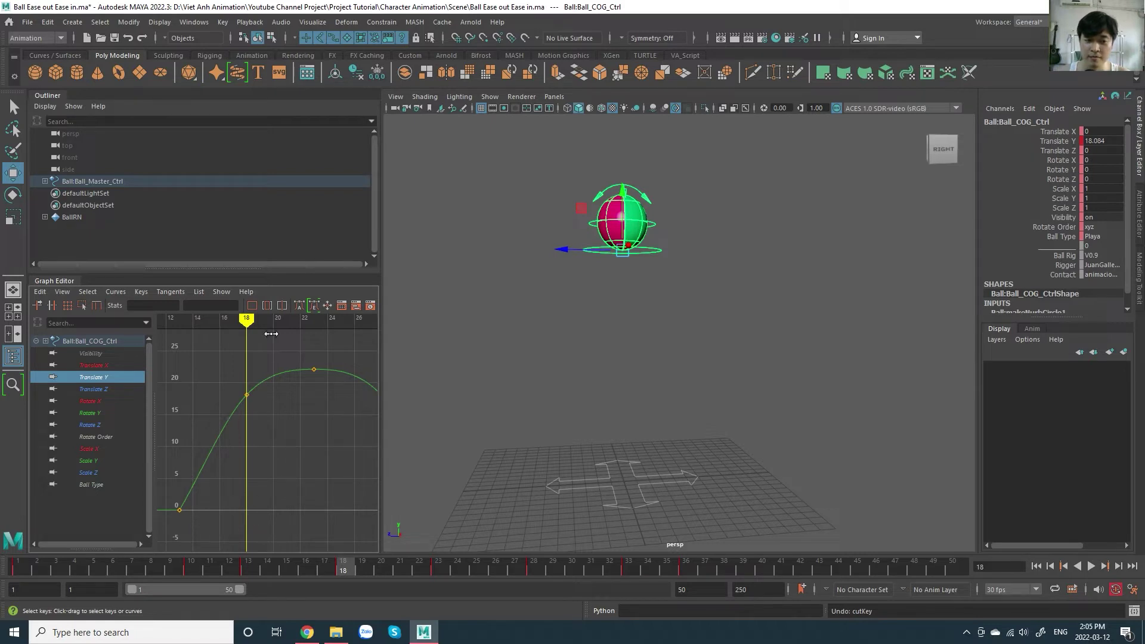
{"action": "key", "text": "alt+v"}
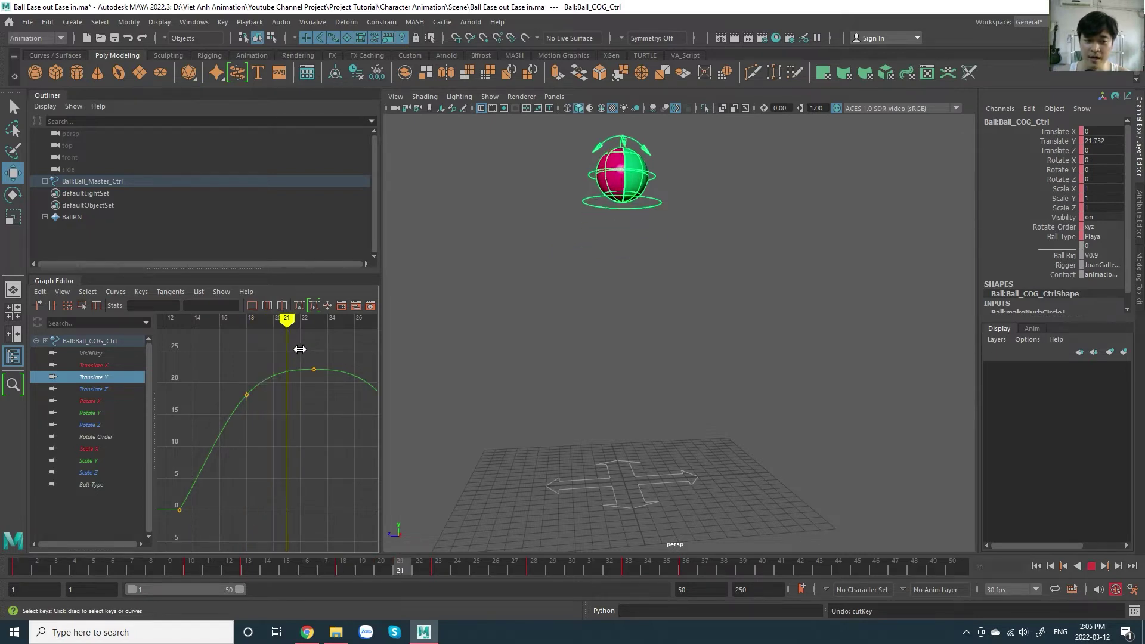
{"action": "key", "text": "alt+v"}
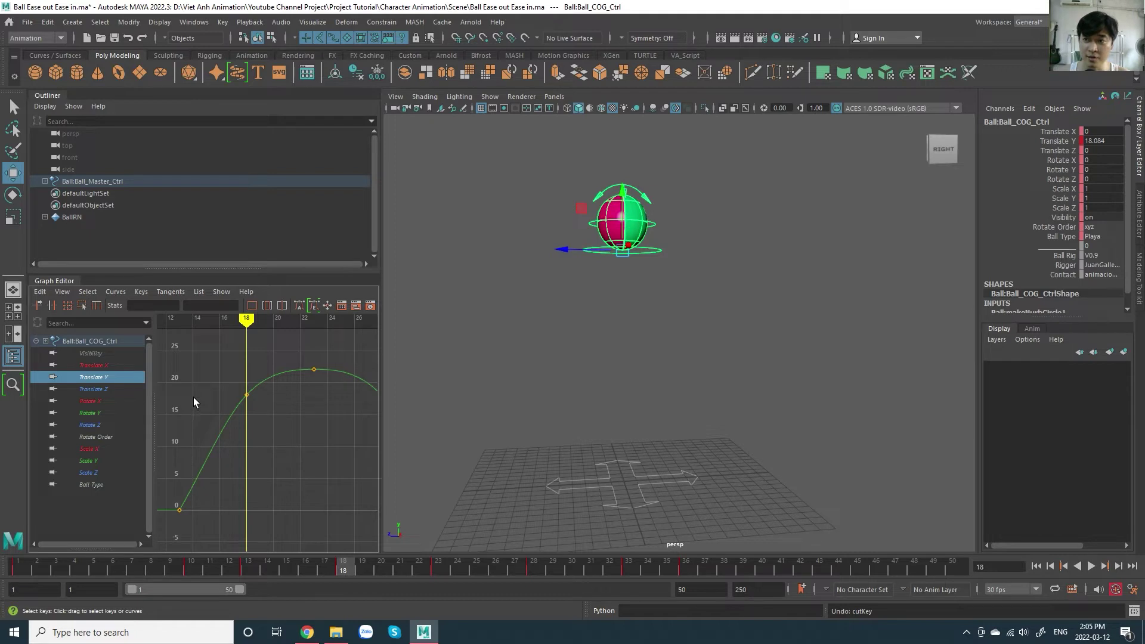
{"action": "mouse_move", "coordinate": [240, 385]}
{"action": "left_mouse_down"}
{"action": "mouse_move", "coordinate": [264, 410]}
{"action": "mouse_move", "coordinate": [351, 343]}
{"action": "left_mouse_up"}
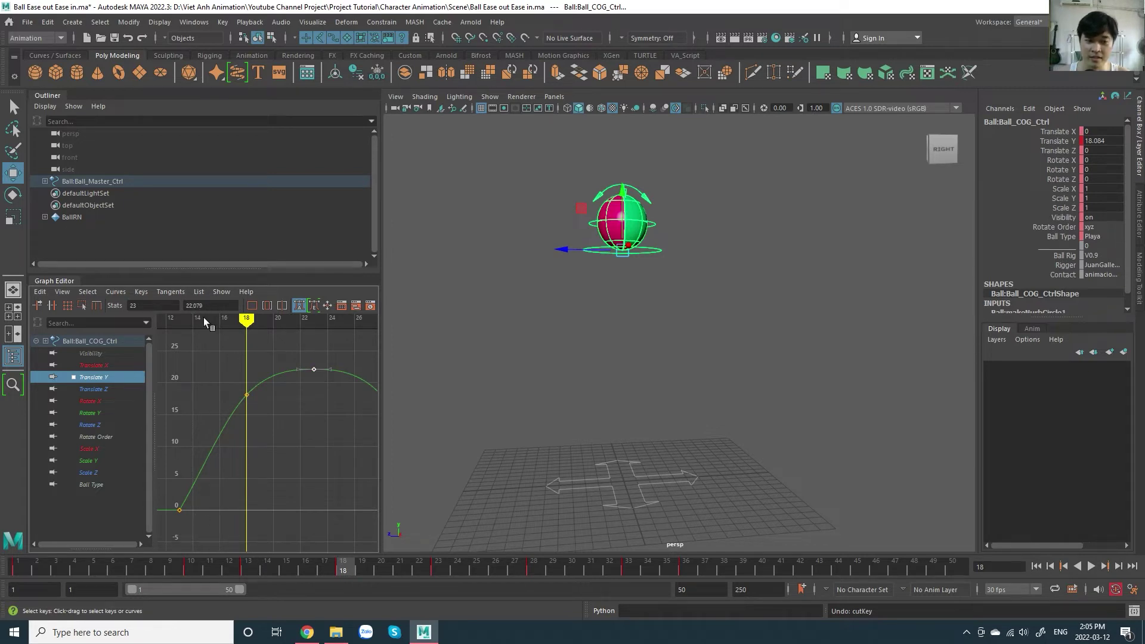
{"action": "left_click_drag", "start_coordinate": [204, 322], "coordinate": [256, 344]}
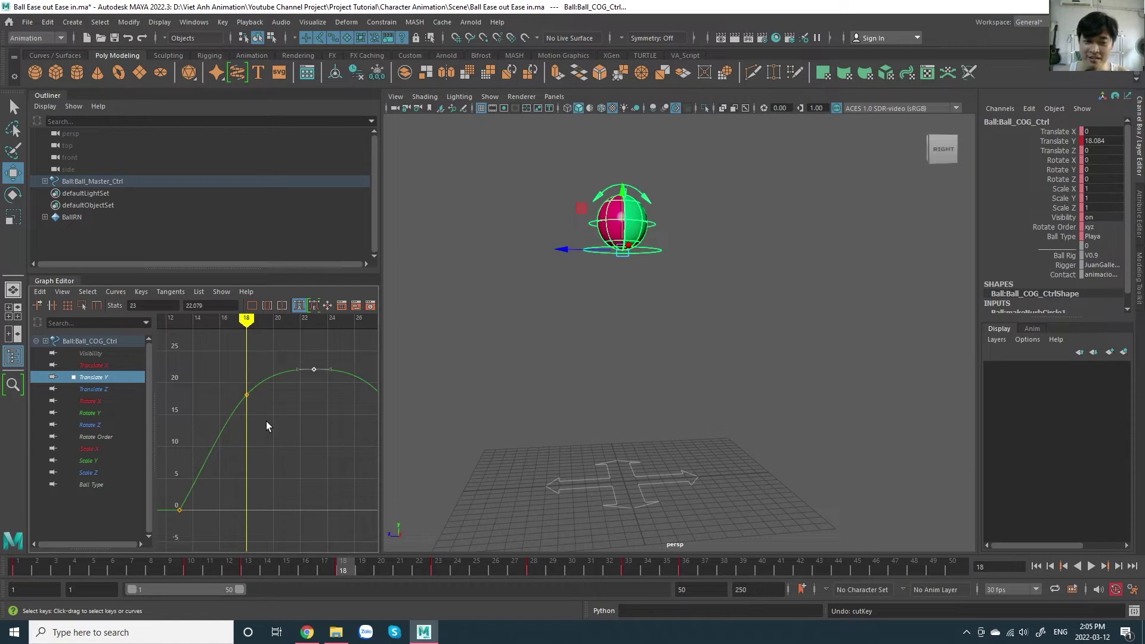
{"action": "left_click", "coordinate": [247, 395]}
{"action": "left_click_drag", "start_coordinate": [257, 336], "coordinate": [316, 338]}
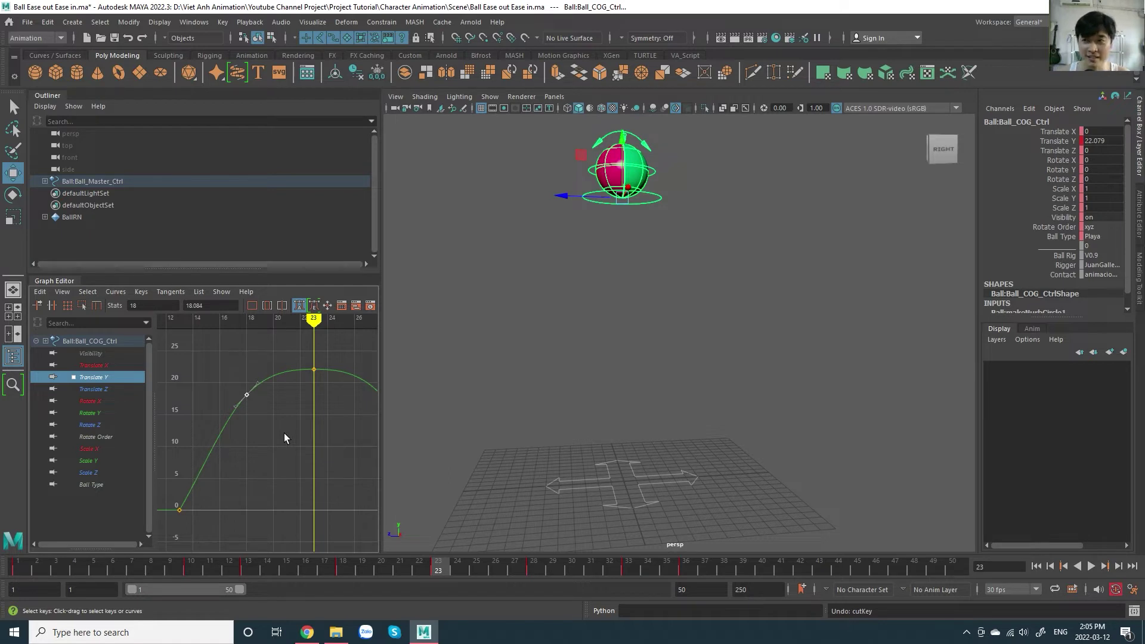
{"action": "left_click", "coordinate": [254, 334]}
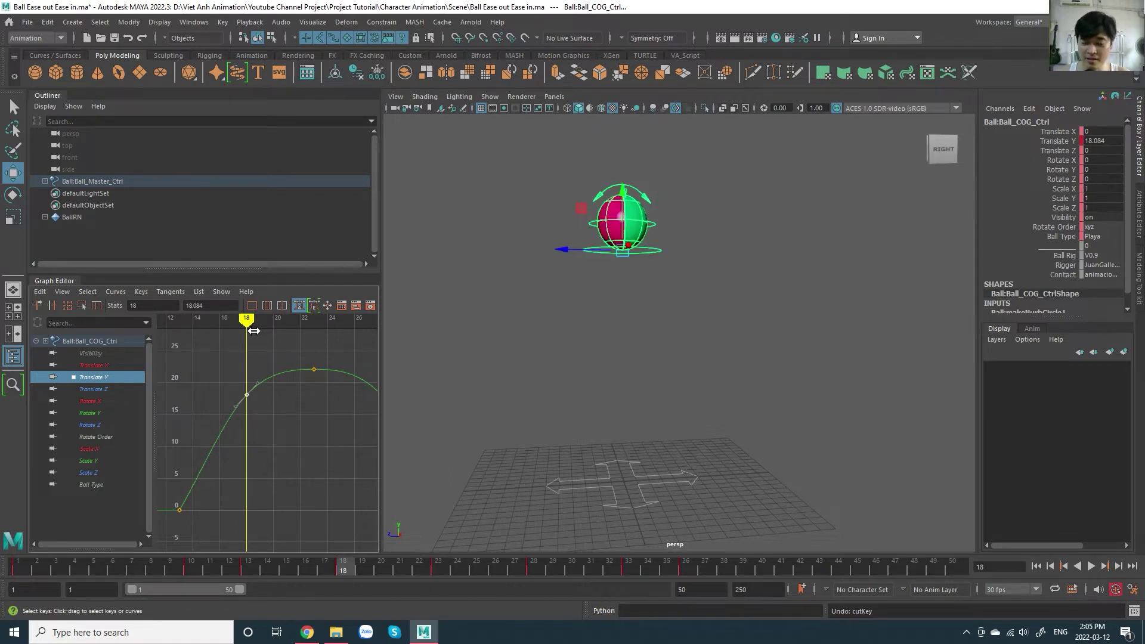
{"action": "left_click_drag", "start_coordinate": [254, 331], "coordinate": [326, 354]}
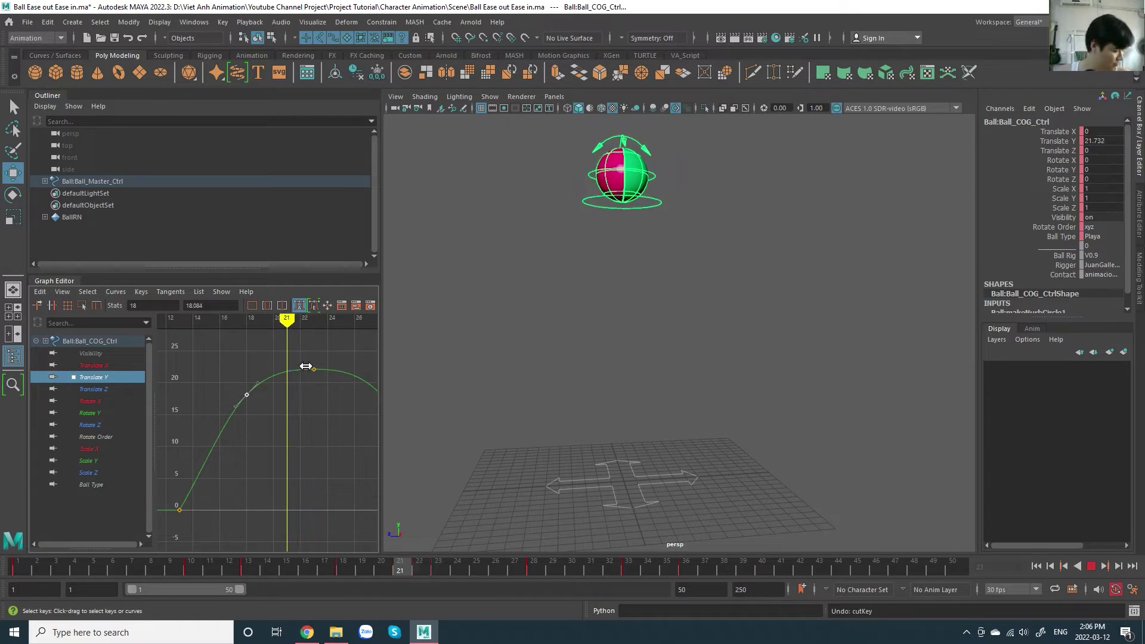
{"action": "left_click_drag", "start_coordinate": [325, 353], "coordinate": [256, 364]}
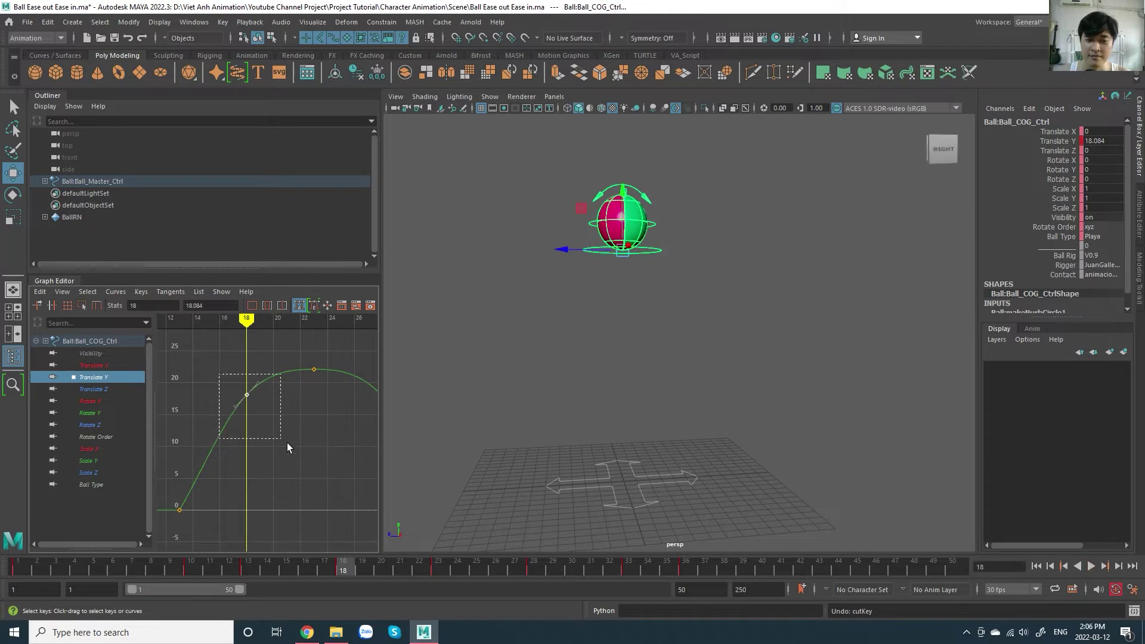
Step: Test raising the frame-18 key, undo it to keep 18.084, scrub around frame 18, and zoom out
{"action": "mouse_move", "coordinate": [270, 409]}
{"action": "middle_mouse_down"}
{"action": "mouse_move", "coordinate": [282, 415]}
{"action": "mouse_move", "coordinate": [287, 395]}
{"action": "middle_mouse_up"}
{"action": "key", "text": "ctrl+z"}
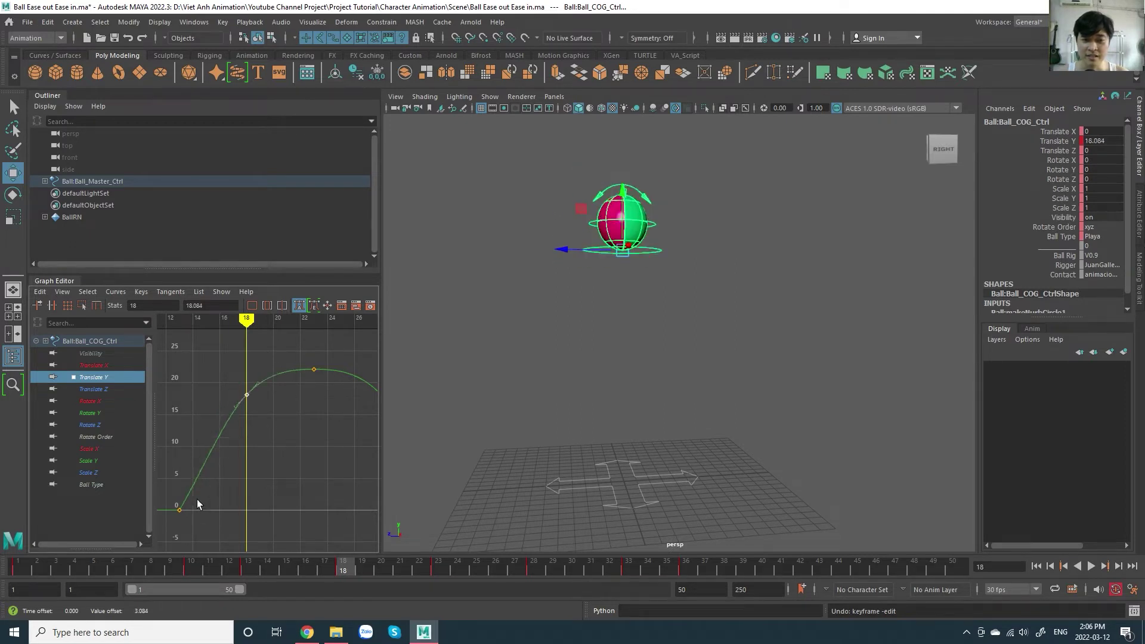
{"action": "left_click_drag", "start_coordinate": [198, 327], "coordinate": [255, 334]}
{"action": "scroll", "coordinate": [301, 418], "scroll_direction": "down", "scroll_amount": 2}
{"action": "scroll", "coordinate": [289, 435], "scroll_direction": "down", "scroll_amount": 2}
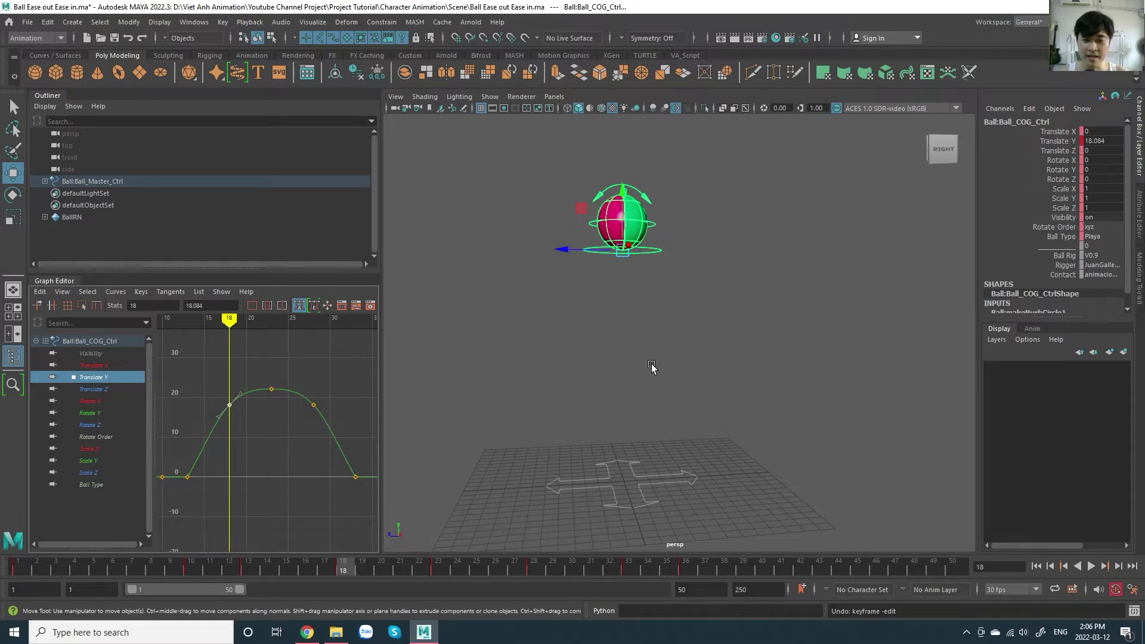
Step: Centre the graph on the curve's peak and check the ball's pose at frame 28
{"action": "scroll", "coordinate": [298, 437], "scroll_direction": "down", "scroll_amount": 2}
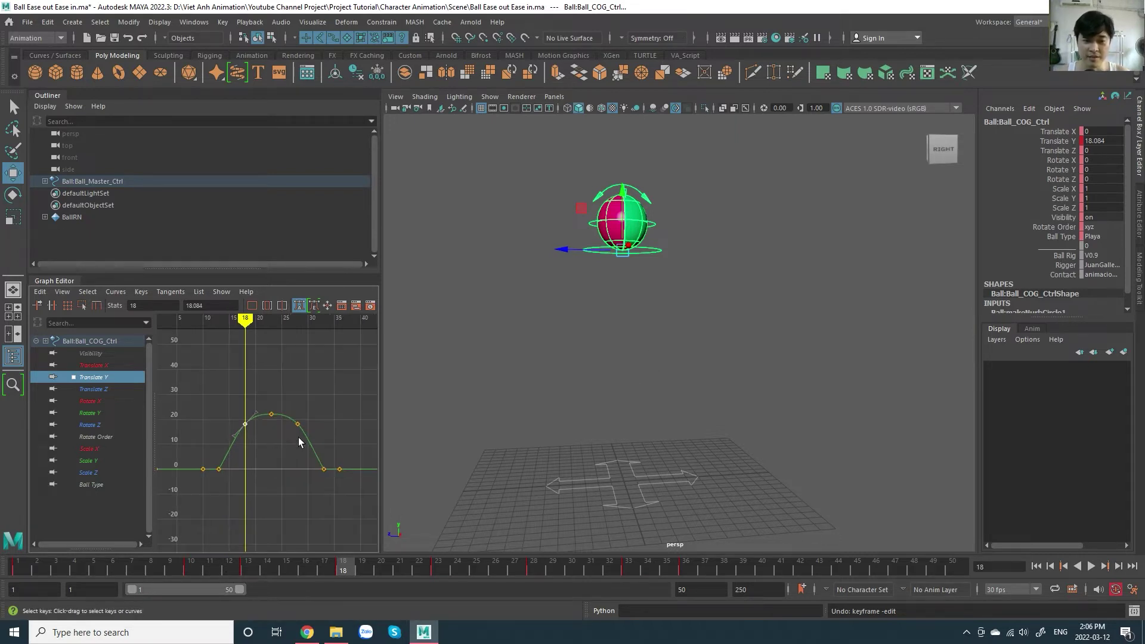
{"action": "scroll", "coordinate": [282, 381], "scroll_direction": "down", "scroll_amount": 2}
{"action": "left_click_drag", "start_coordinate": [262, 326], "coordinate": [300, 326]}
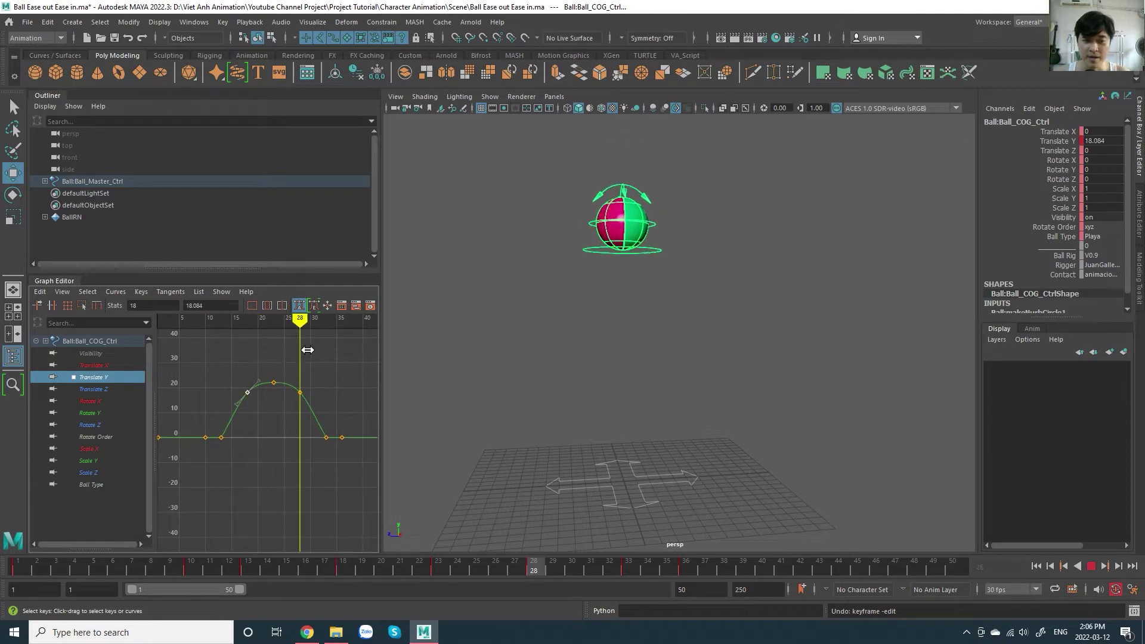
{"action": "scroll", "coordinate": [273, 399], "scroll_direction": "up", "scroll_amount": 2}
{"action": "scroll", "coordinate": [280, 436], "scroll_direction": "up", "scroll_amount": 2}
{"action": "middle_click_drag", "start_coordinate": [279, 436], "coordinate": [282, 465], "text": "alt"}
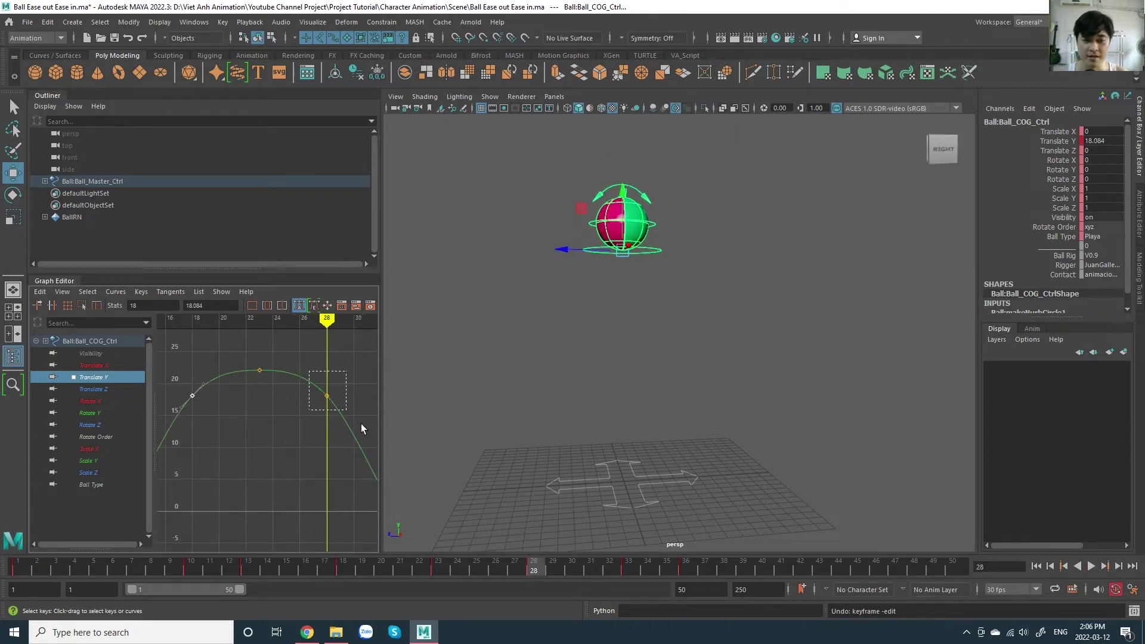
{"action": "left_click_drag", "start_coordinate": [327, 355], "coordinate": [328, 353]}
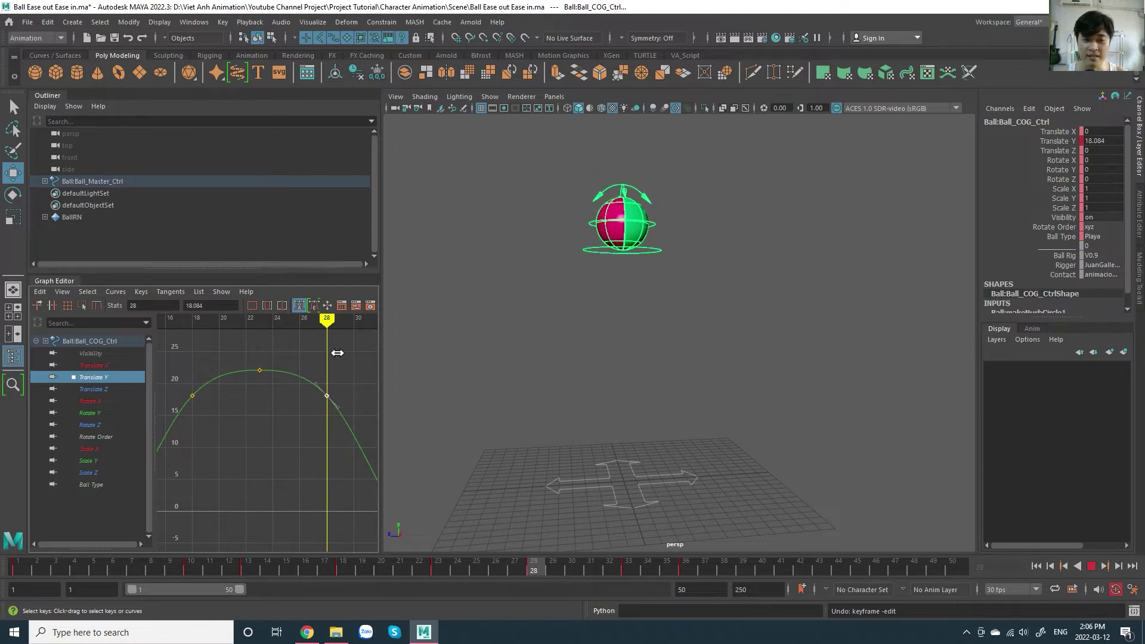
Step: Play the jump, fit the whole curve, and marquee-select all the ball rig controls
{"action": "key", "text": "alt+v"}
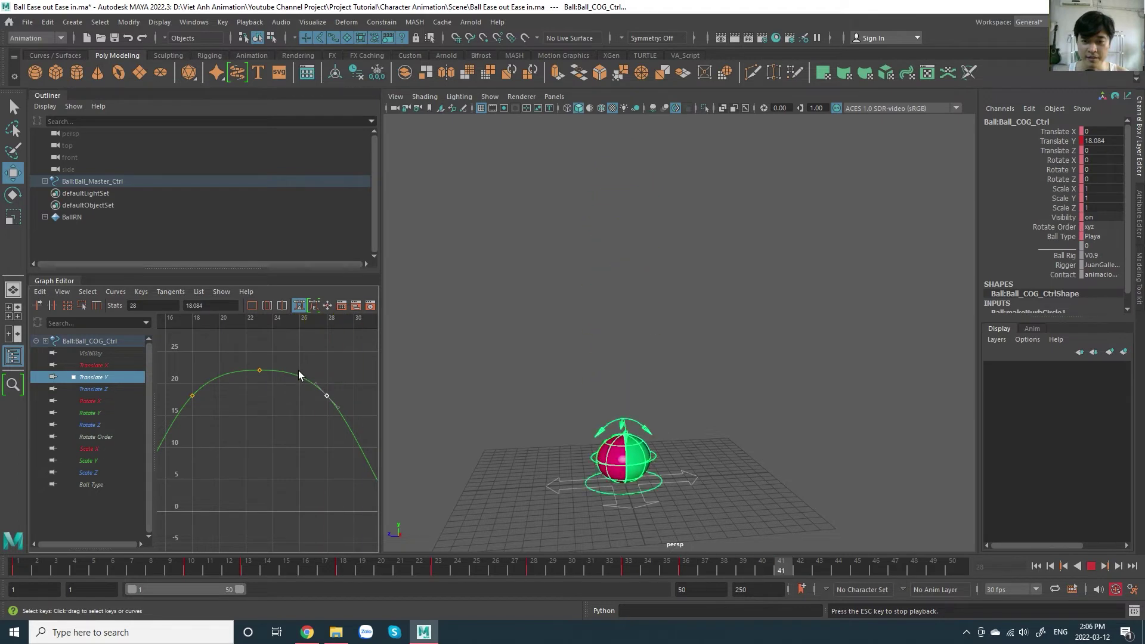
{"action": "key", "text": "Escape"}
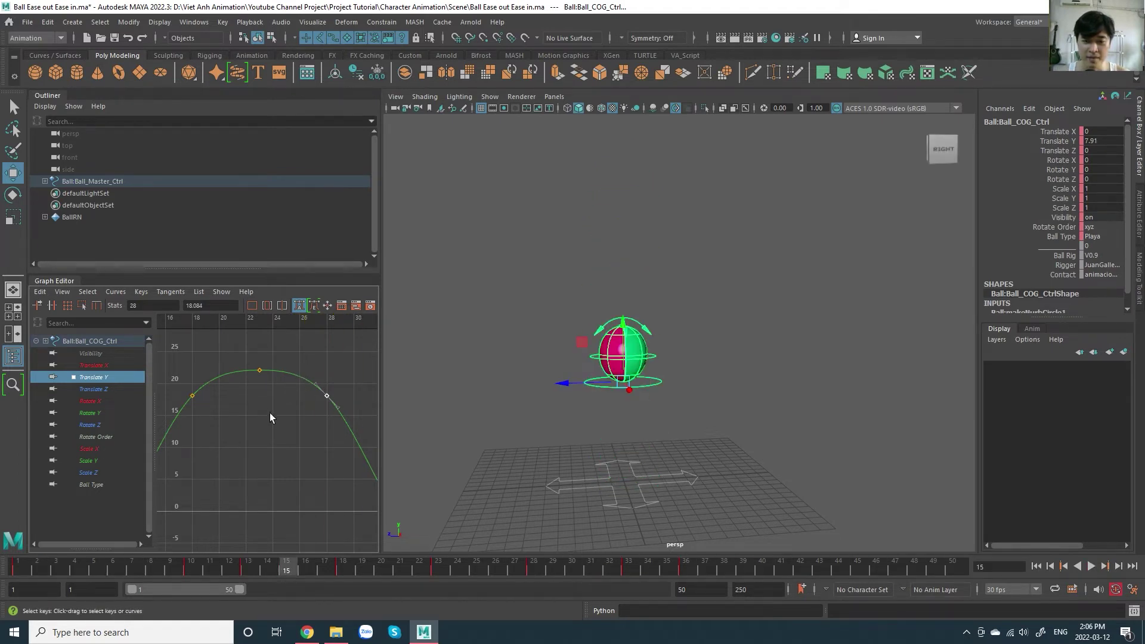
{"action": "key", "text": "a"}
{"action": "left_click_drag", "start_coordinate": [480, 261], "coordinate": [875, 524]}
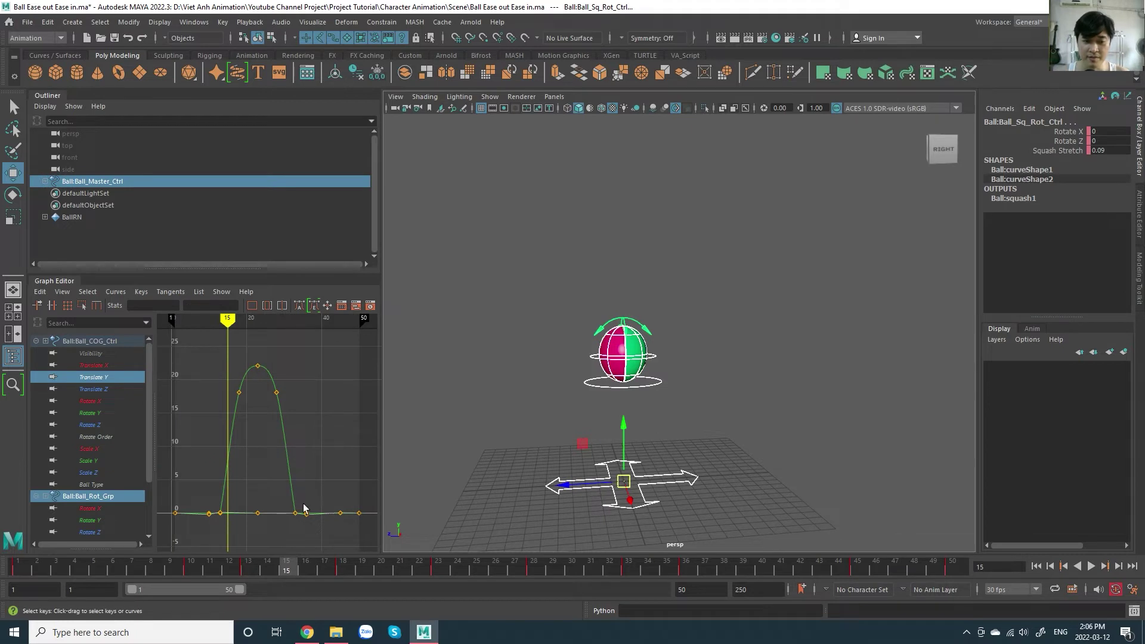
Step: Select the whole Time Slider range from frame 1, delete all its keys, and play back to confirm
{"action": "left_click_drag", "start_coordinate": [236, 328], "coordinate": [228, 329]}
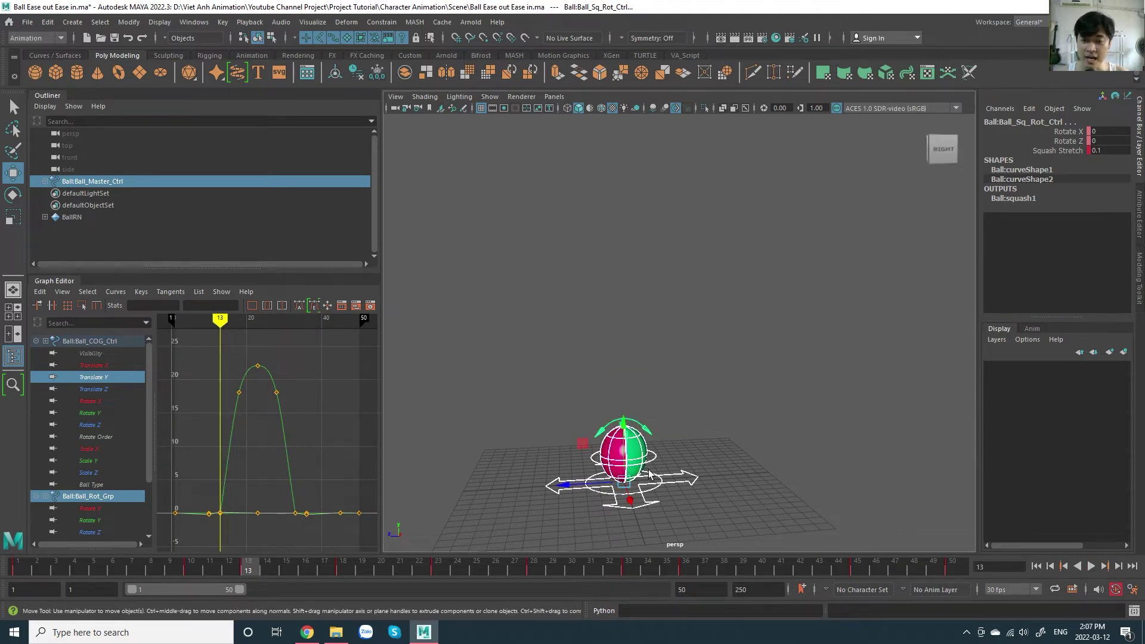
{"action": "mouse_move", "coordinate": [656, 498]}
{"action": "left_mouse_down", "text": "alt"}
{"action": "mouse_move", "coordinate": [718, 379]}
{"action": "mouse_move", "coordinate": [741, 409]}
{"action": "left_mouse_up", "text": "alt"}
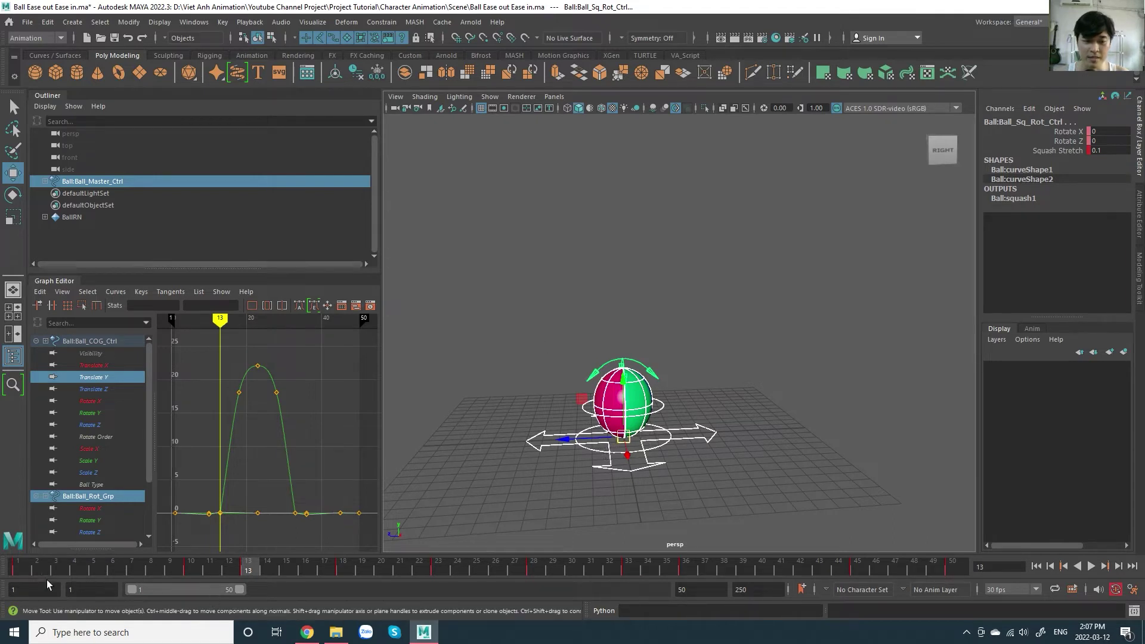
{"action": "left_click", "coordinate": [22, 570]}
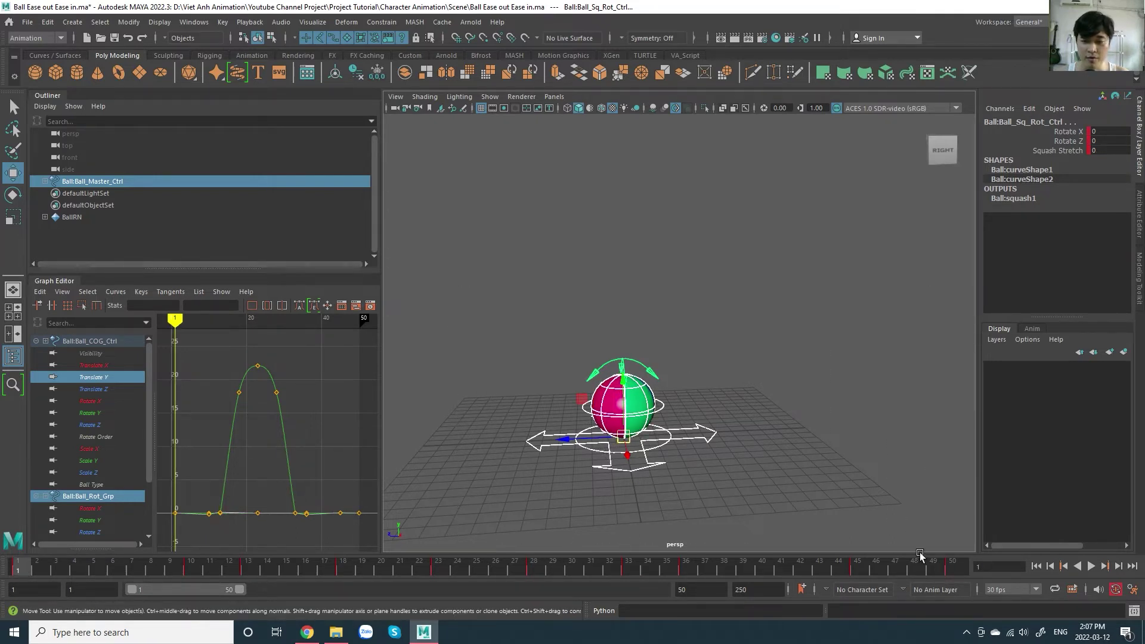
{"action": "double_click", "coordinate": [27, 572]}
{"action": "right_click", "coordinate": [27, 571]}
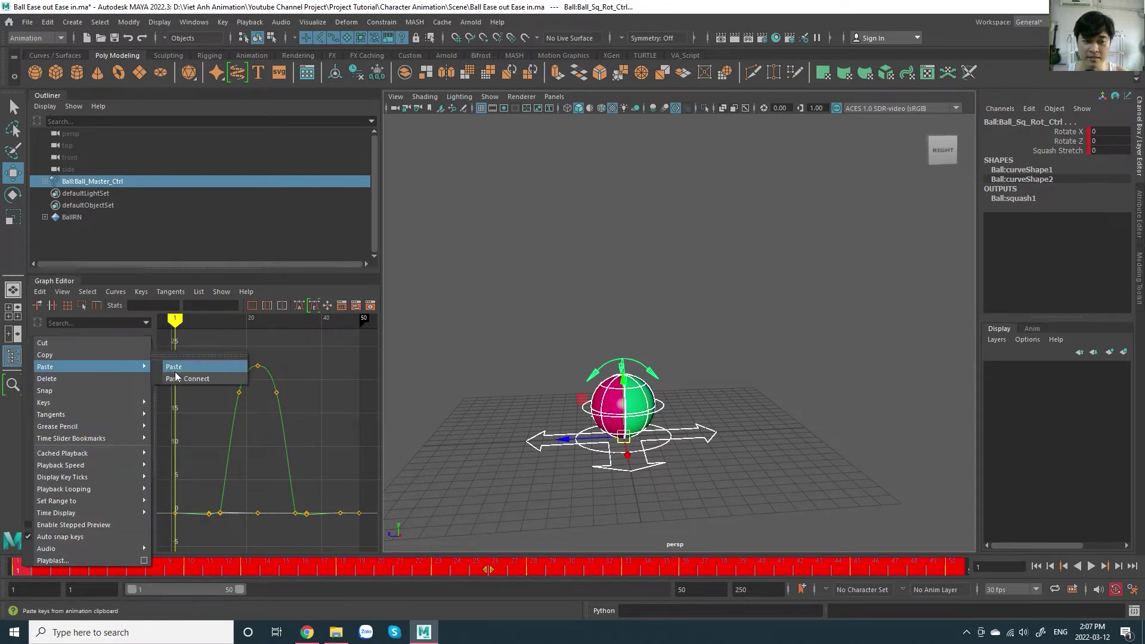
{"action": "left_click", "coordinate": [106, 378]}
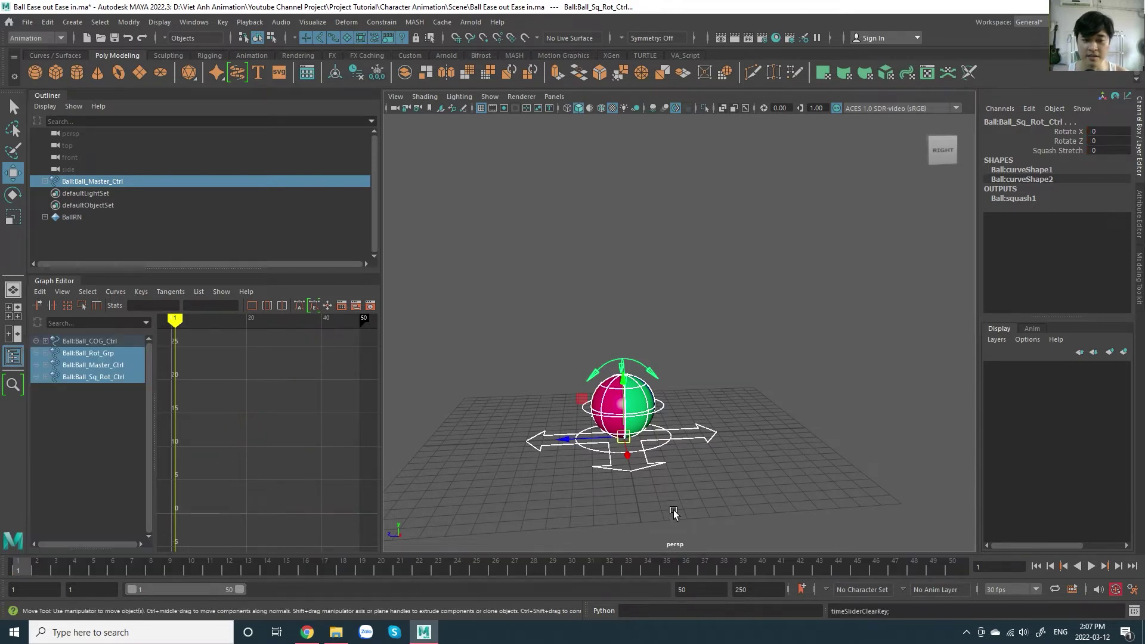
{"action": "key", "text": "alt+v"}
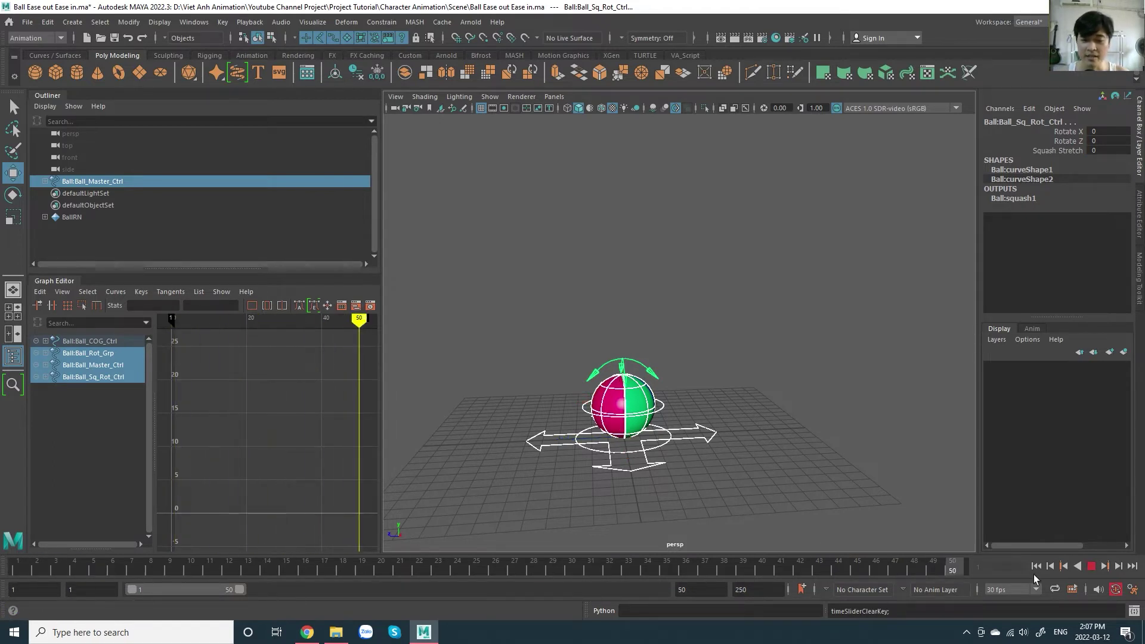
{"action": "left_click", "coordinate": [7, 571]}
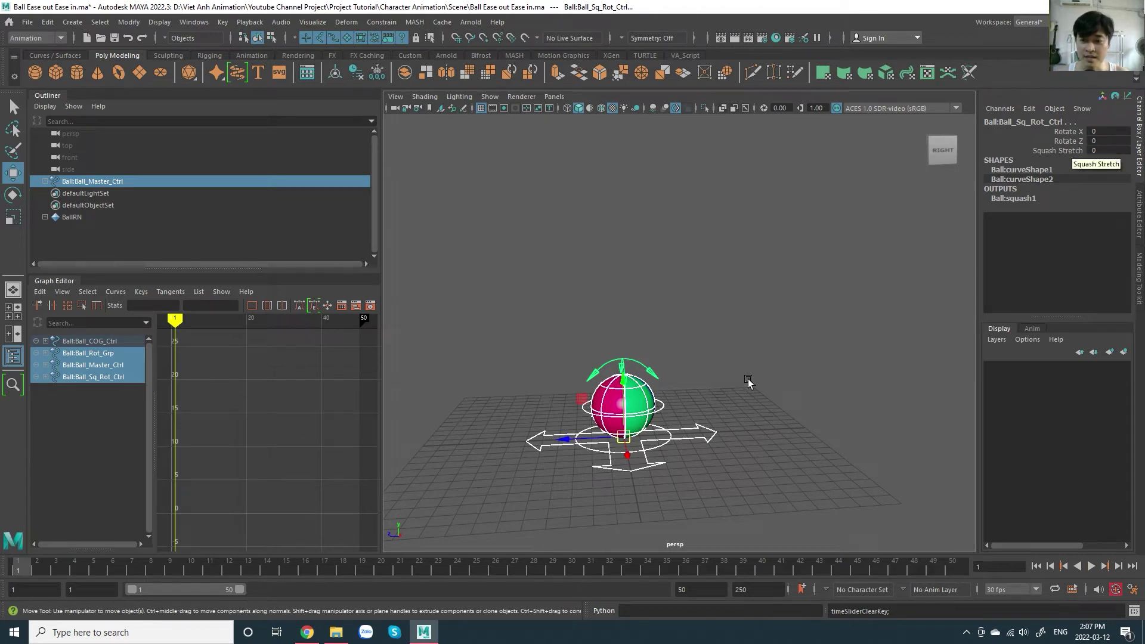
Step: Test lowering the ball's Squash Stretch, then undo it back to a round ball
{"action": "middle_click_drag", "start_coordinate": [752, 394], "coordinate": [752, 369], "text": "alt"}
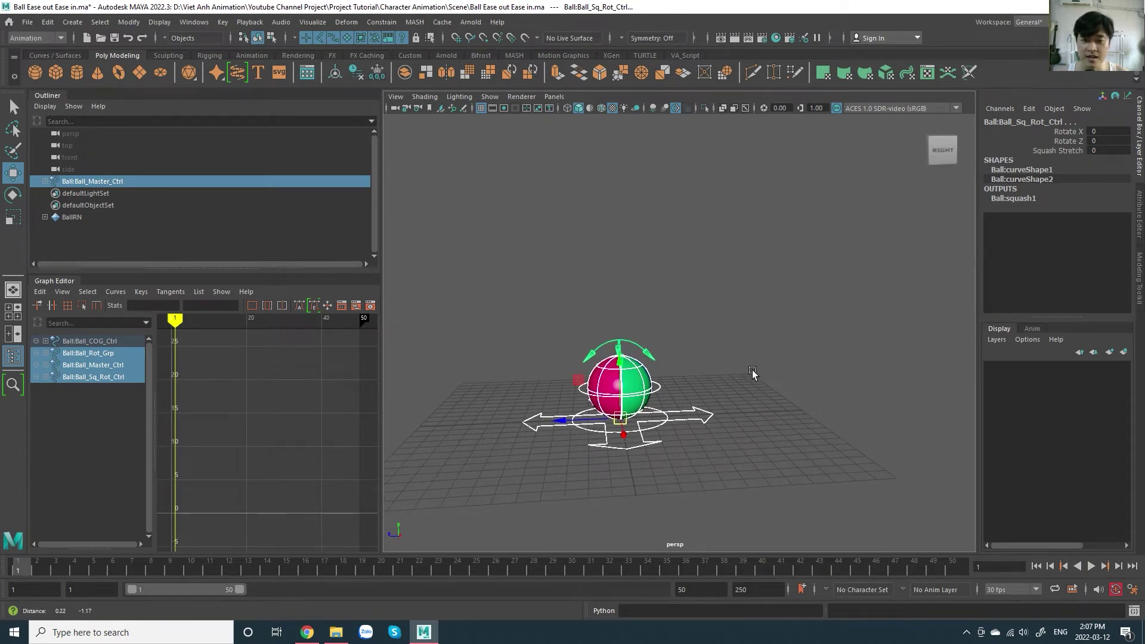
{"action": "scroll", "coordinate": [753, 370], "scroll_direction": "up", "scroll_amount": 1}
{"action": "scroll", "coordinate": [702, 393], "scroll_direction": "up", "scroll_amount": 1}
{"action": "scroll", "coordinate": [724, 389], "scroll_direction": "up", "scroll_amount": 1}
{"action": "scroll", "coordinate": [724, 389], "scroll_direction": "up", "scroll_amount": 1}
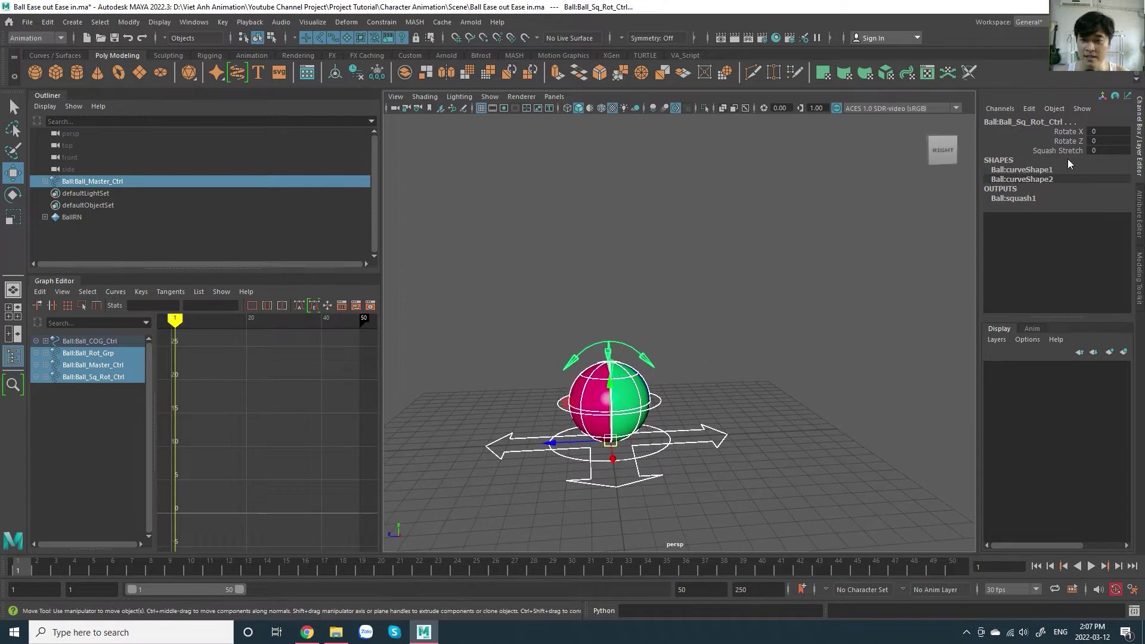
{"action": "left_click", "coordinate": [1061, 151]}
{"action": "mouse_move", "coordinate": [830, 332]}
{"action": "middle_mouse_down"}
{"action": "mouse_move", "coordinate": [816, 329]}
{"action": "mouse_move", "coordinate": [828, 334]}
{"action": "mouse_move", "coordinate": [821, 346]}
{"action": "mouse_move", "coordinate": [852, 352]}
{"action": "middle_mouse_up"}
{"action": "key", "text": "ctrl+z"}
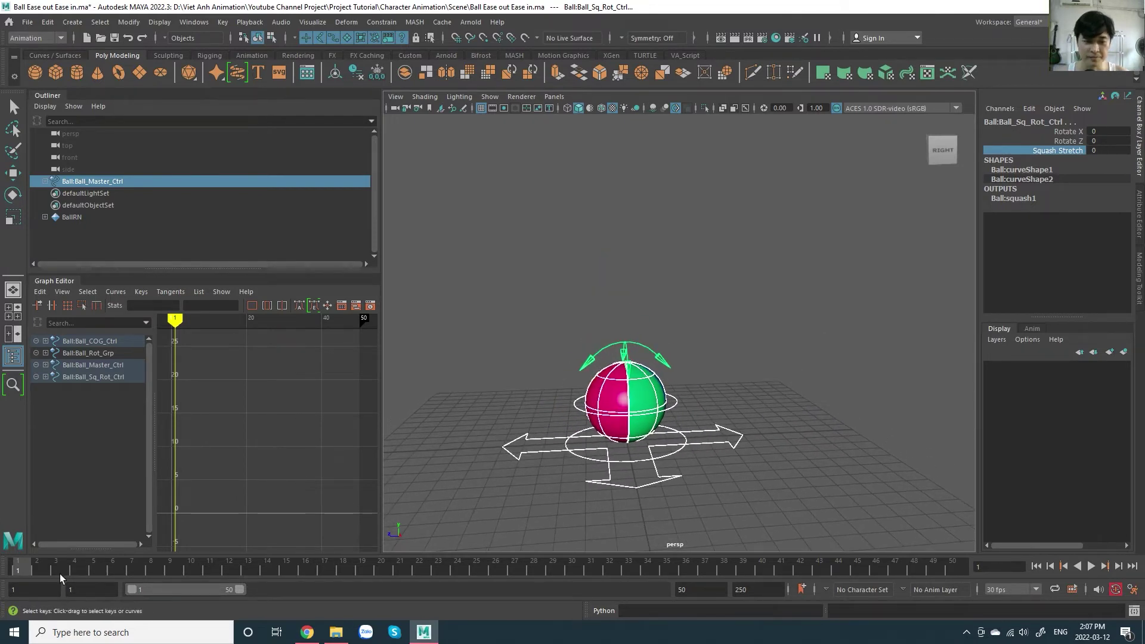
Step: Select the ball's COG control with the Move tool active
{"action": "left_click_drag", "start_coordinate": [36, 569], "coordinate": [31, 572]}
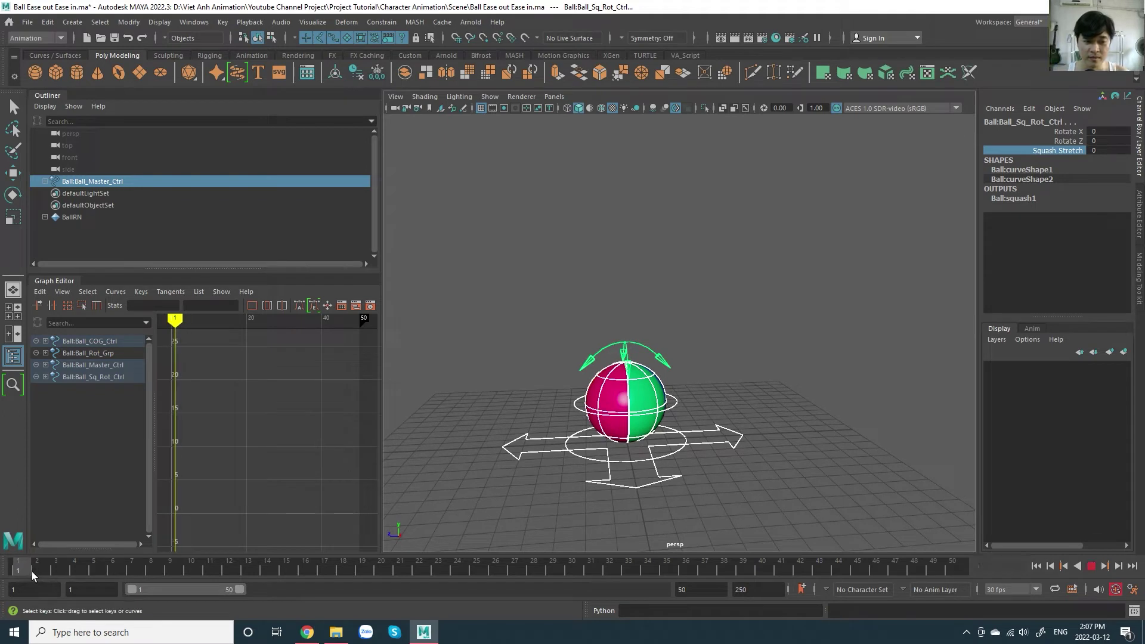
{"action": "middle_click_drag", "start_coordinate": [689, 349], "coordinate": [684, 343], "text": "alt"}
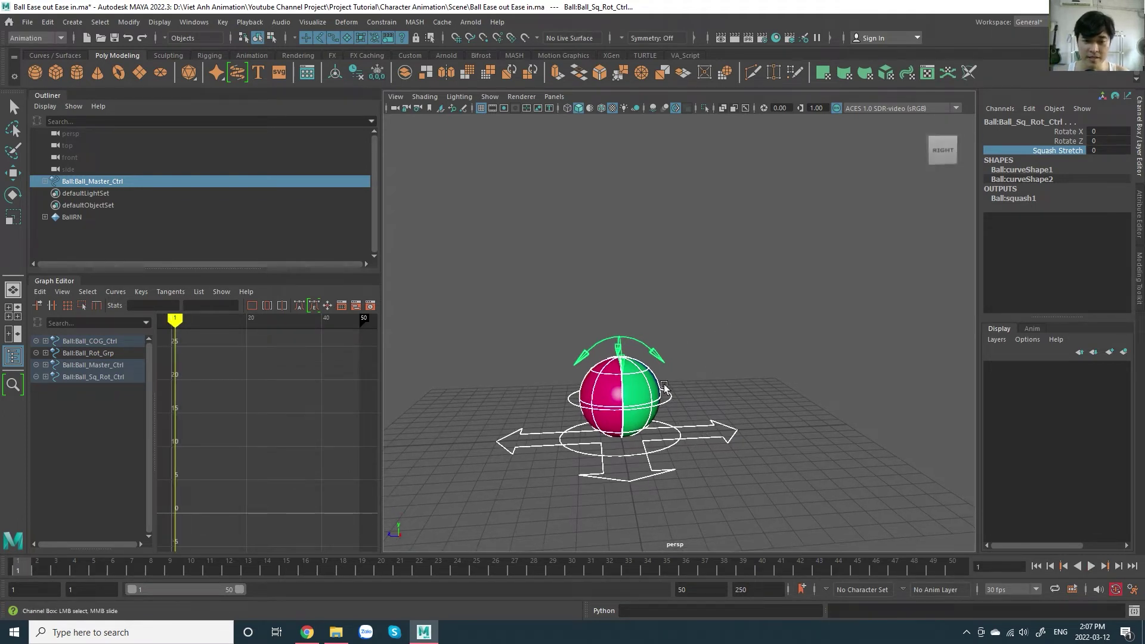
{"action": "left_click_drag", "start_coordinate": [475, 273], "coordinate": [725, 478]}
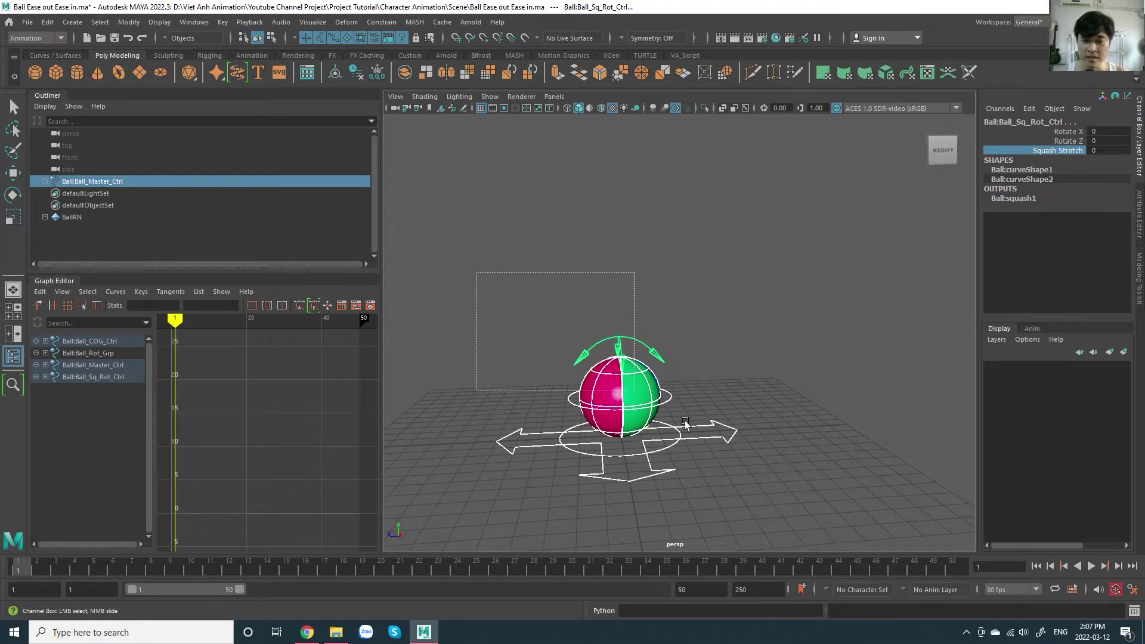
{"action": "left_click", "coordinate": [675, 455]}
{"action": "key", "text": "w"}
{"action": "mouse_move", "coordinate": [675, 455]}
{"action": "left_mouse_down", "text": "alt"}
{"action": "mouse_move", "coordinate": [696, 427]}
{"action": "mouse_move", "coordinate": [705, 445]}
{"action": "left_mouse_up", "text": "alt"}
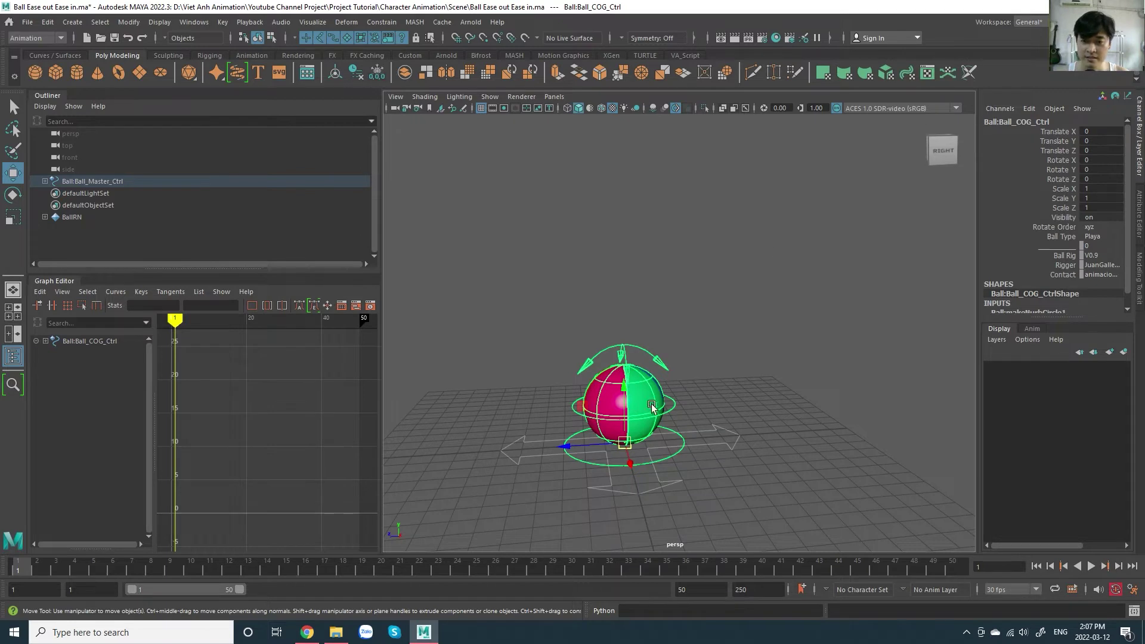
{"action": "left_click_drag", "start_coordinate": [626, 397], "coordinate": [659, 254]}
{"action": "middle_click_drag", "start_coordinate": [659, 254], "coordinate": [662, 230]}
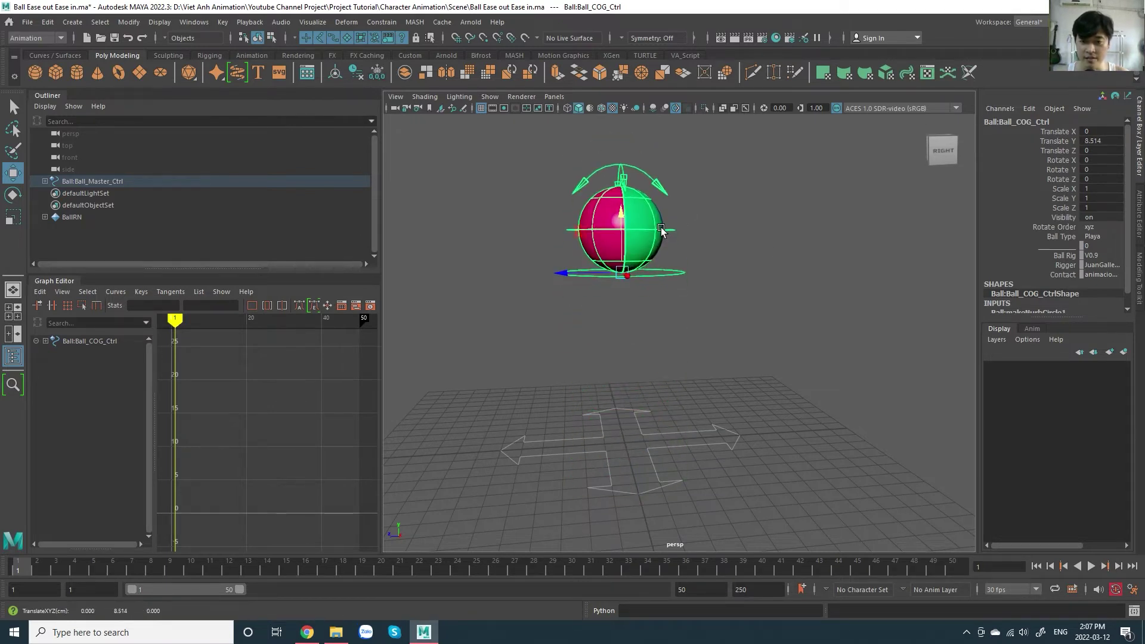
{"action": "key", "text": "e"}
{"action": "mouse_move", "coordinate": [769, 238]}
{"action": "middle_mouse_down"}
{"action": "mouse_move", "coordinate": [784, 255]}
{"action": "mouse_move", "coordinate": [779, 296]}
{"action": "mouse_move", "coordinate": [782, 190]}
{"action": "middle_mouse_up"}
{"action": "key", "text": "ctrl+z"}
{"action": "key", "text": "ctrl+z"}
{"action": "left_click", "coordinate": [652, 398]}
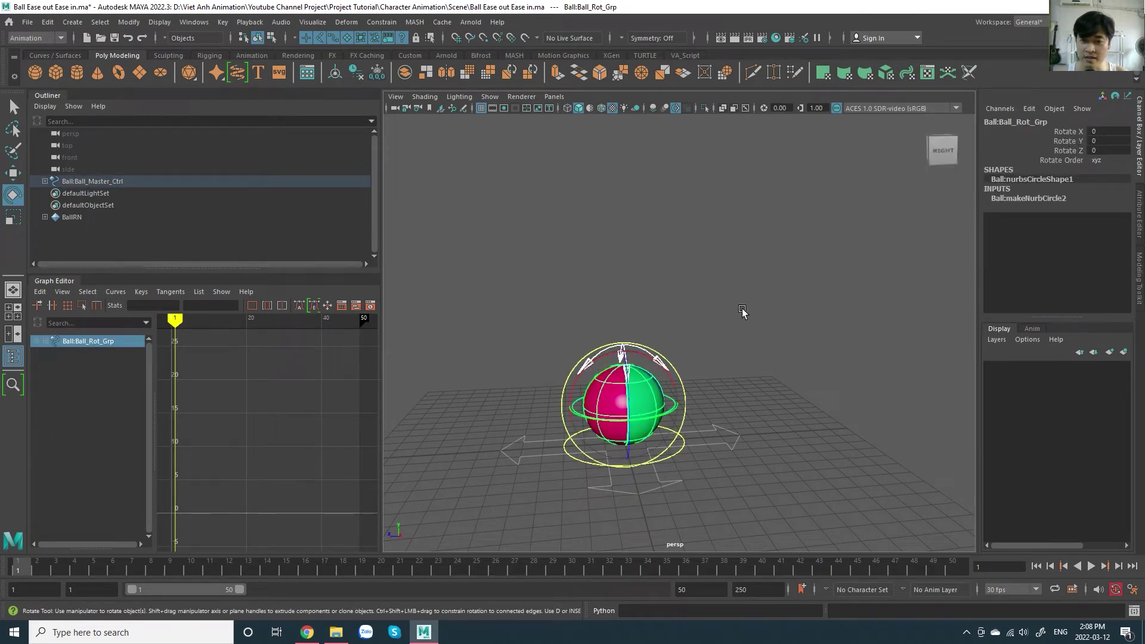
{"action": "left_click_drag", "start_coordinate": [656, 364], "coordinate": [683, 385]}
{"action": "key", "text": "ctrl+z"}
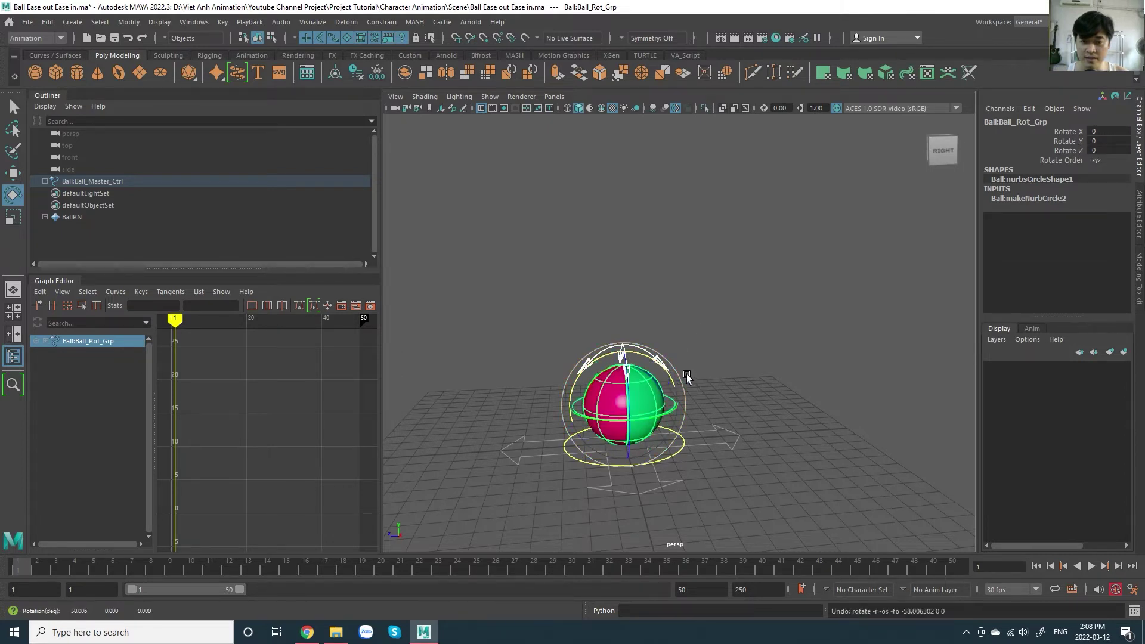
{"action": "left_click", "coordinate": [710, 322]}
{"action": "left_click", "coordinate": [643, 351]}
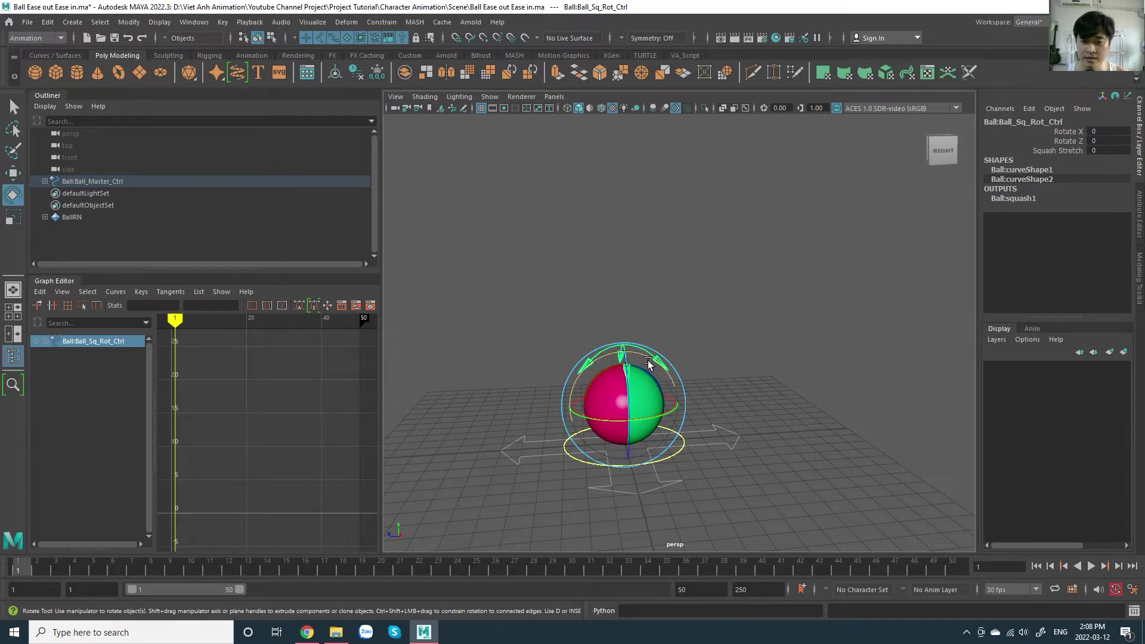
{"action": "left_click_drag", "start_coordinate": [653, 361], "coordinate": [675, 381]}
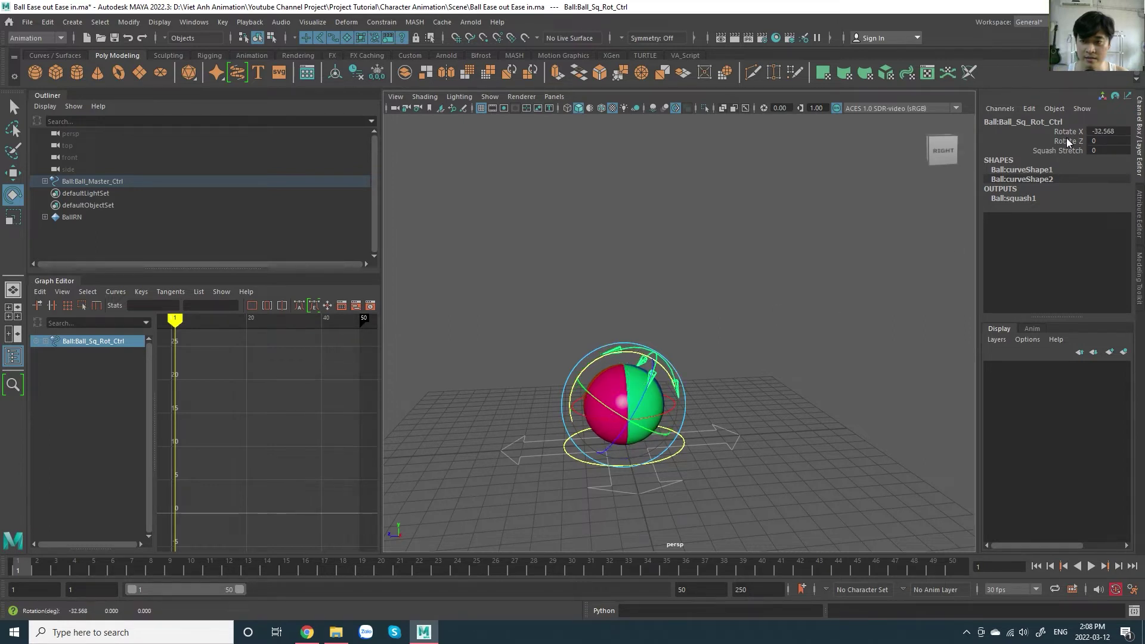
{"action": "left_click", "coordinate": [1059, 150]}
{"action": "middle_click_drag", "start_coordinate": [716, 281], "coordinate": [721, 307]}
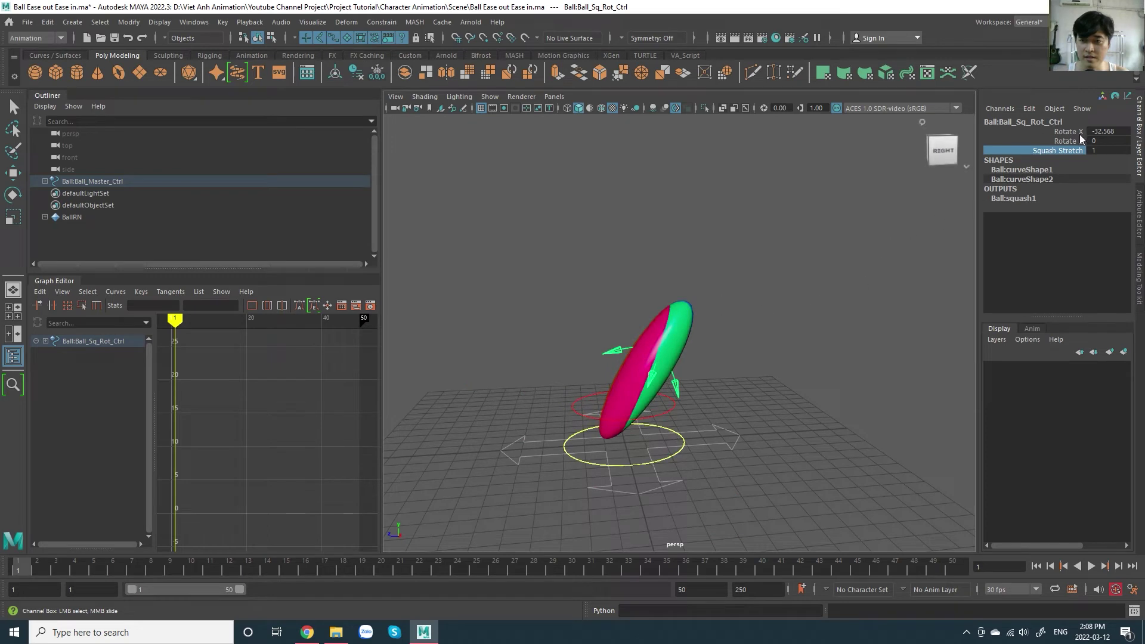
{"action": "key", "text": "ctrl+z"}
{"action": "key", "text": "ctrl+z"}
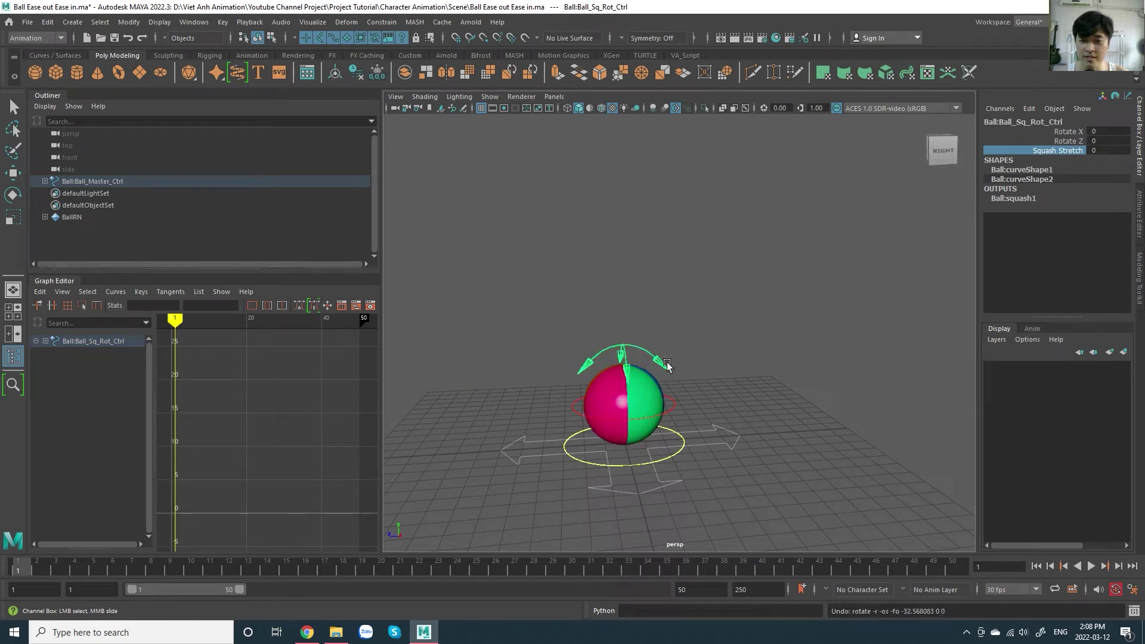
{"action": "middle_click_drag", "start_coordinate": [752, 391], "coordinate": [742, 370], "text": "alt"}
{"action": "left_click", "coordinate": [682, 446]}
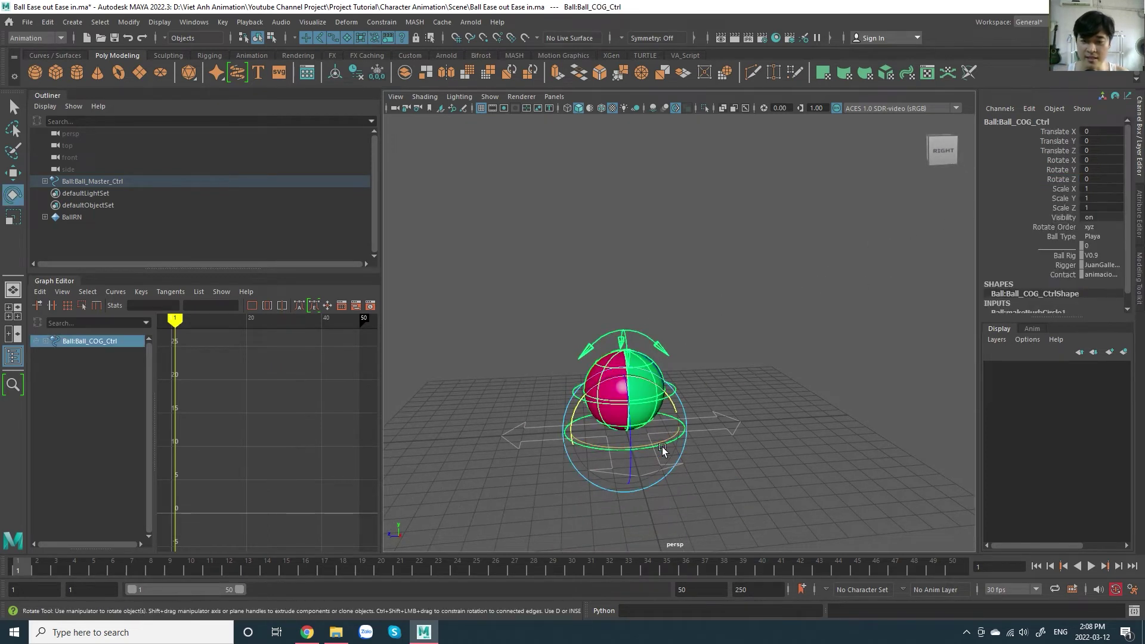
{"action": "key", "text": "w"}
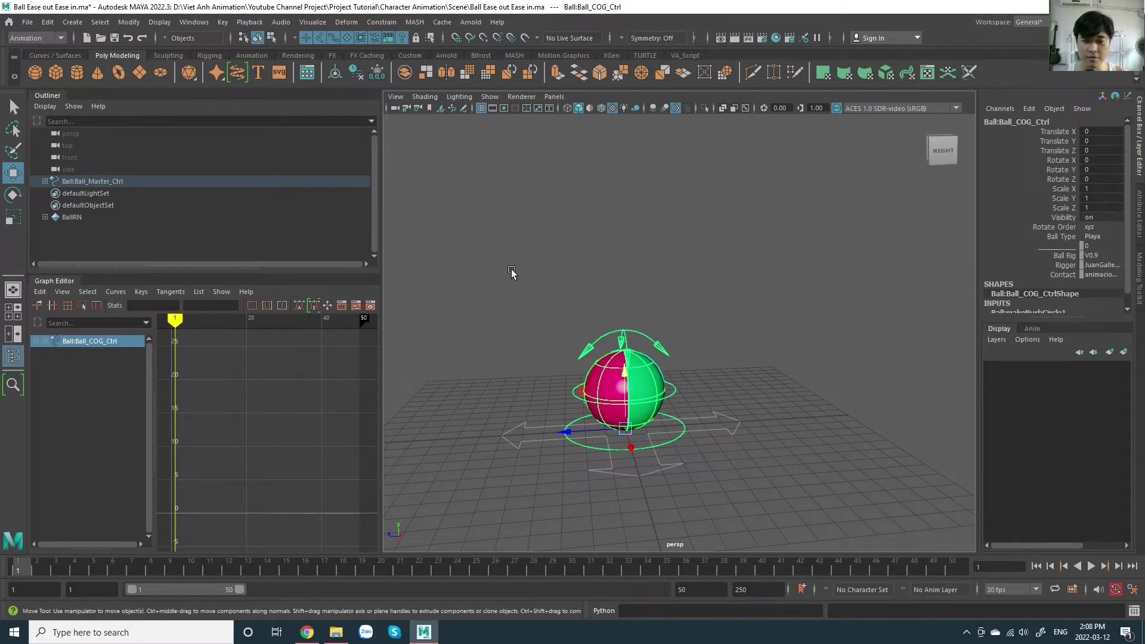
Step: Key every channel of all the ball rig controls at frame 1, then select only the COG
{"action": "left_click_drag", "start_coordinate": [508, 267], "coordinate": [812, 531]}
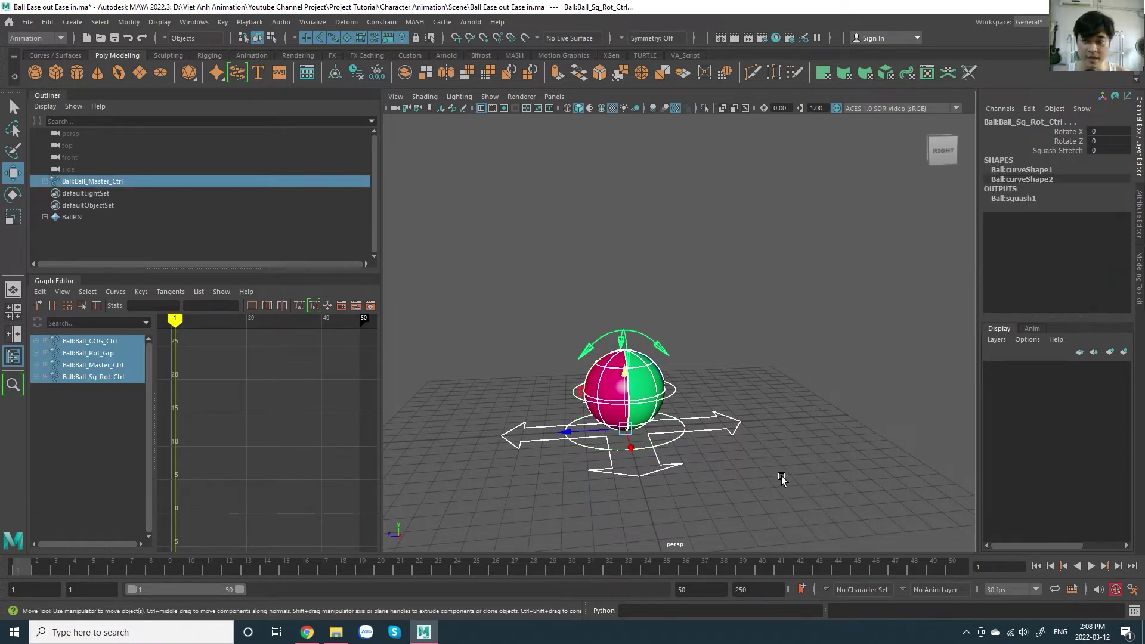
{"action": "key", "text": "s"}
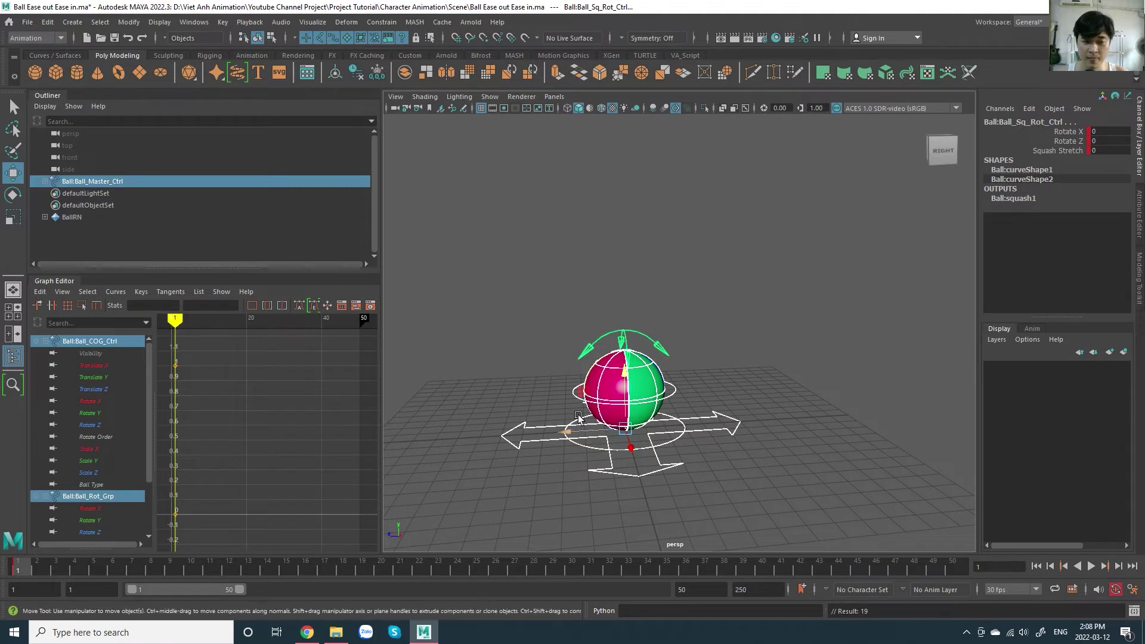
{"action": "left_click", "coordinate": [597, 432]}
{"action": "left_click", "coordinate": [683, 447]}
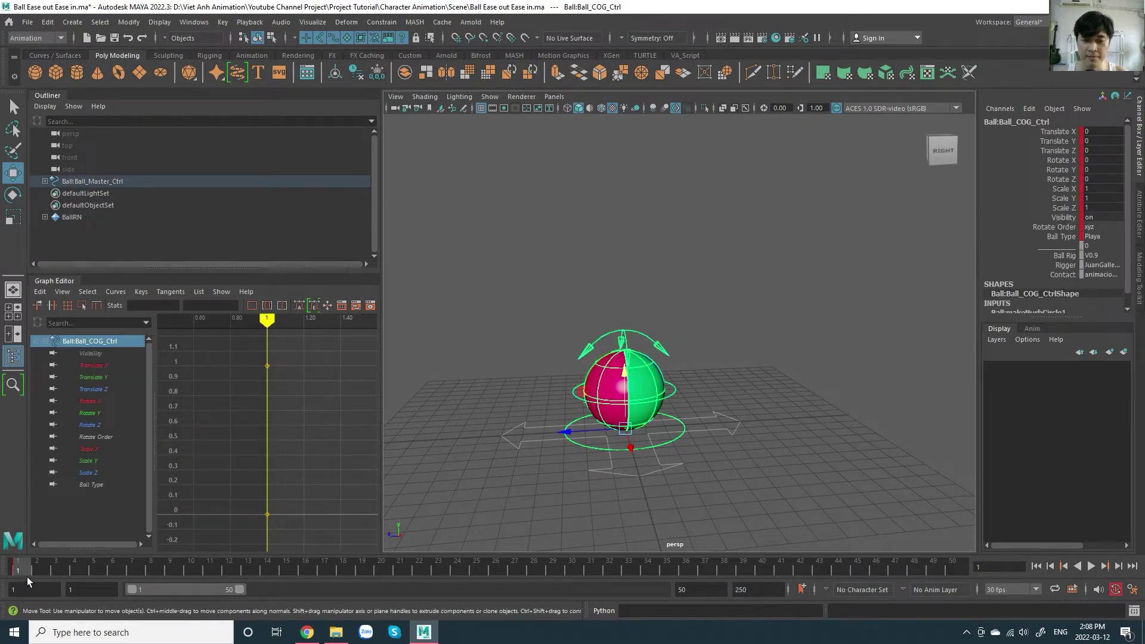
Step: Play back to check the keys, then go to frame 5 with nothing selected
{"action": "key", "text": "alt+v"}
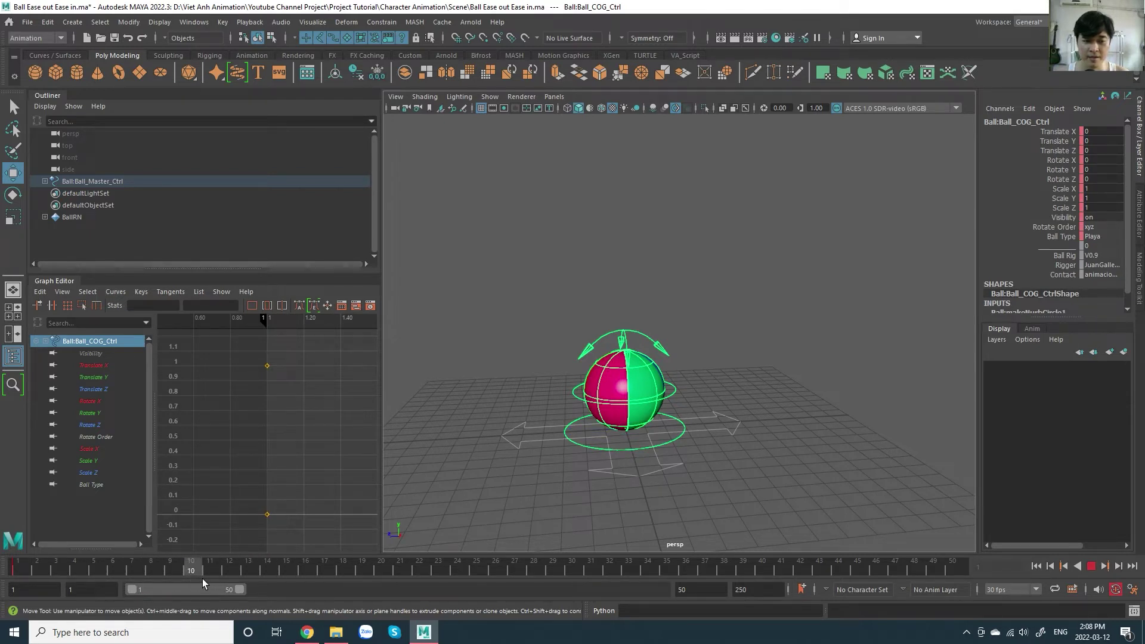
{"action": "key", "text": "alt+v"}
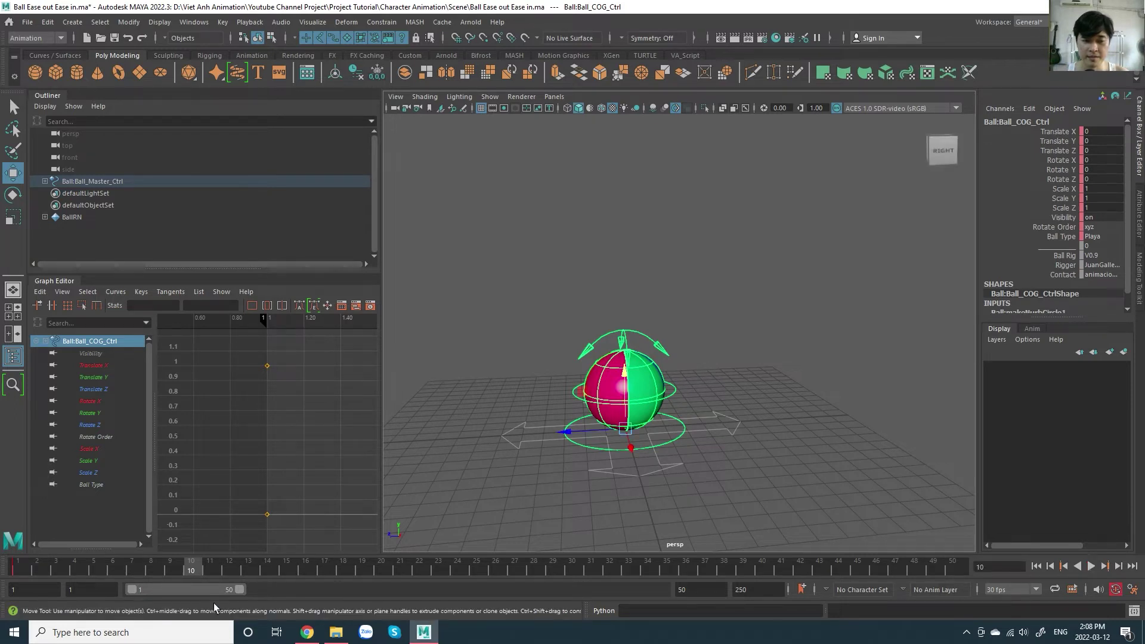
{"action": "left_click", "coordinate": [93, 569]}
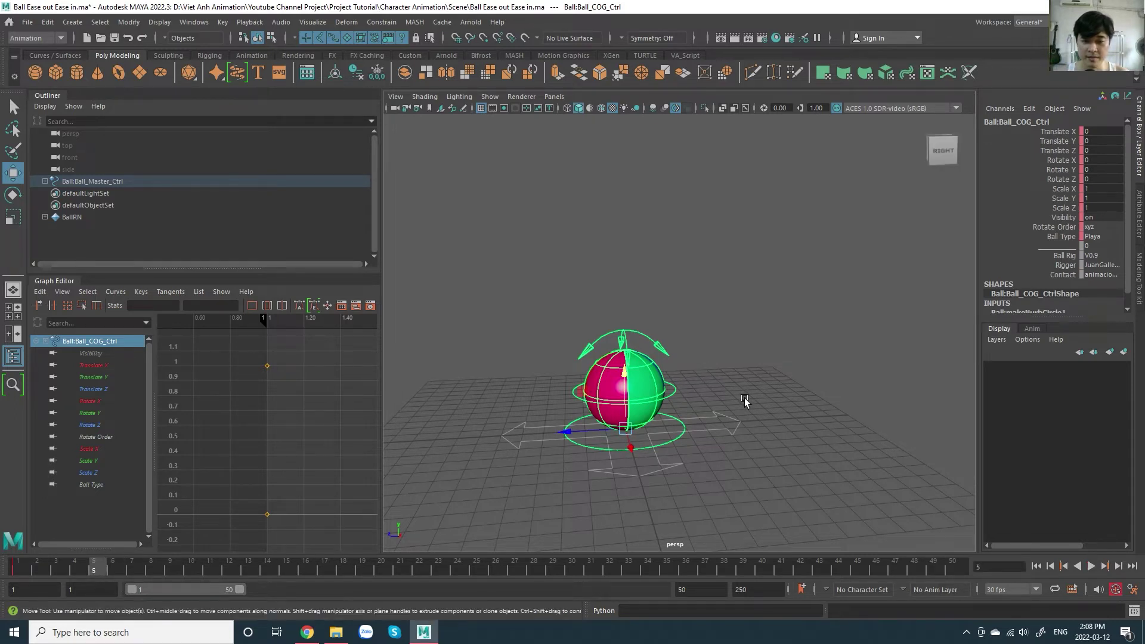
{"action": "left_click_drag", "start_coordinate": [507, 293], "coordinate": [875, 557]}
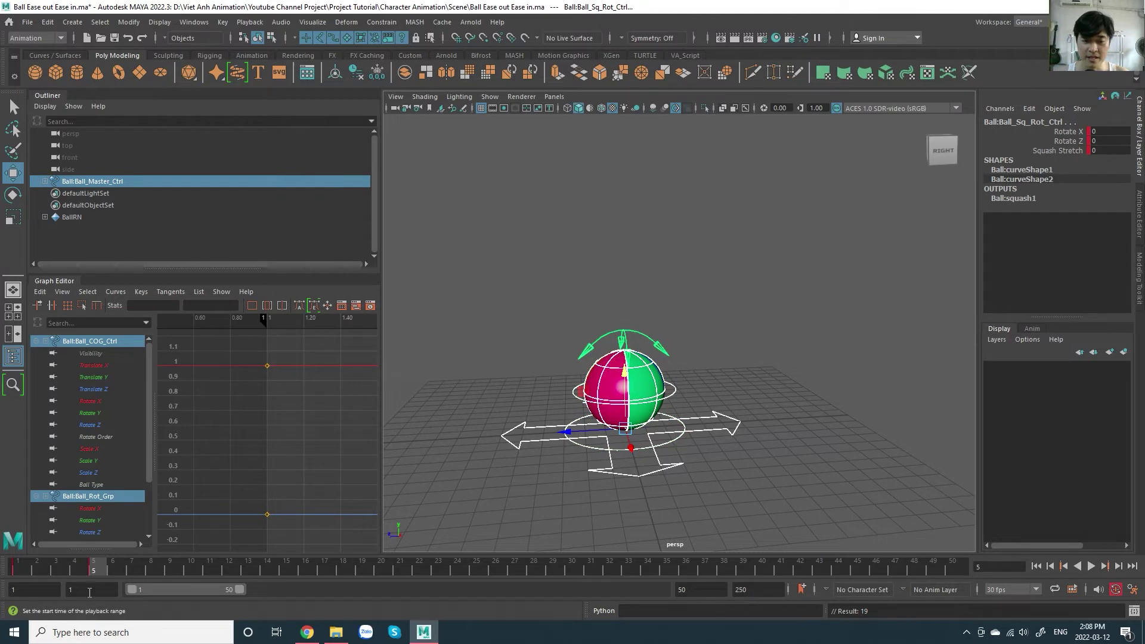
{"action": "left_click", "coordinate": [716, 394]}
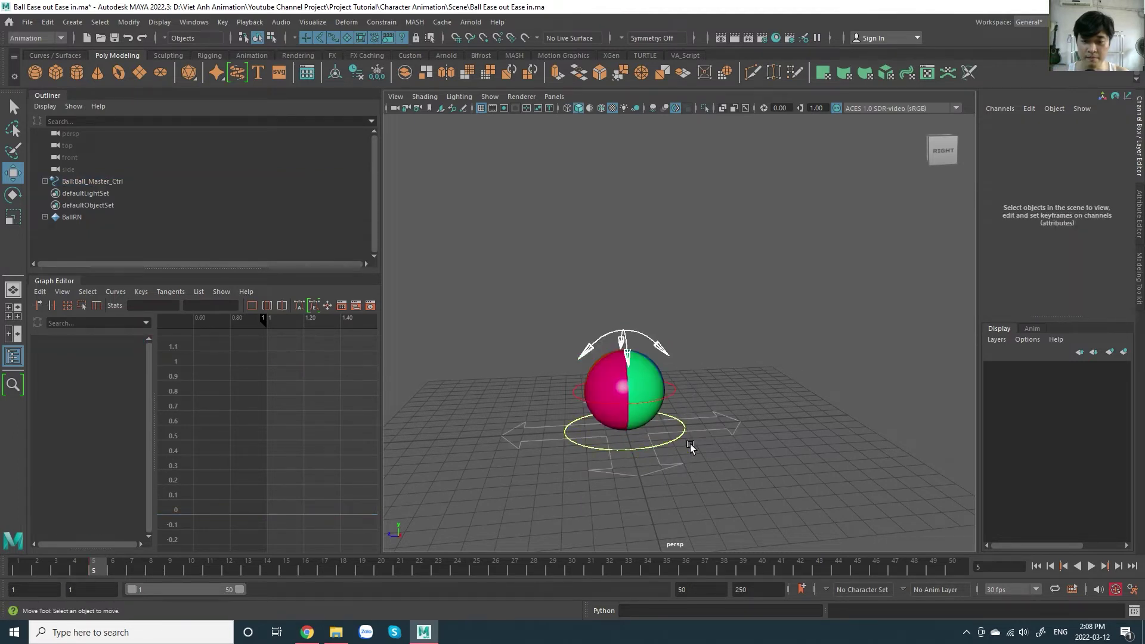
Step: Squash the ball by setting the squash-rotate control's Squash Stretch to -0.2
{"action": "left_click", "coordinate": [667, 351]}
{"action": "left_click", "coordinate": [1064, 150]}
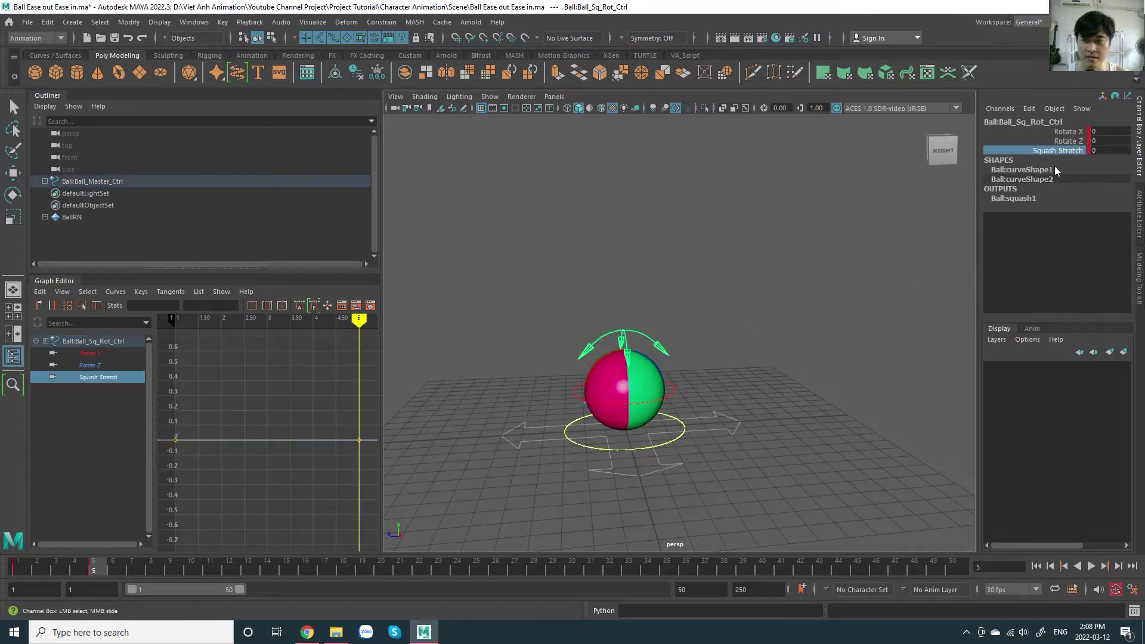
{"action": "middle_click_drag", "start_coordinate": [761, 337], "coordinate": [754, 337]}
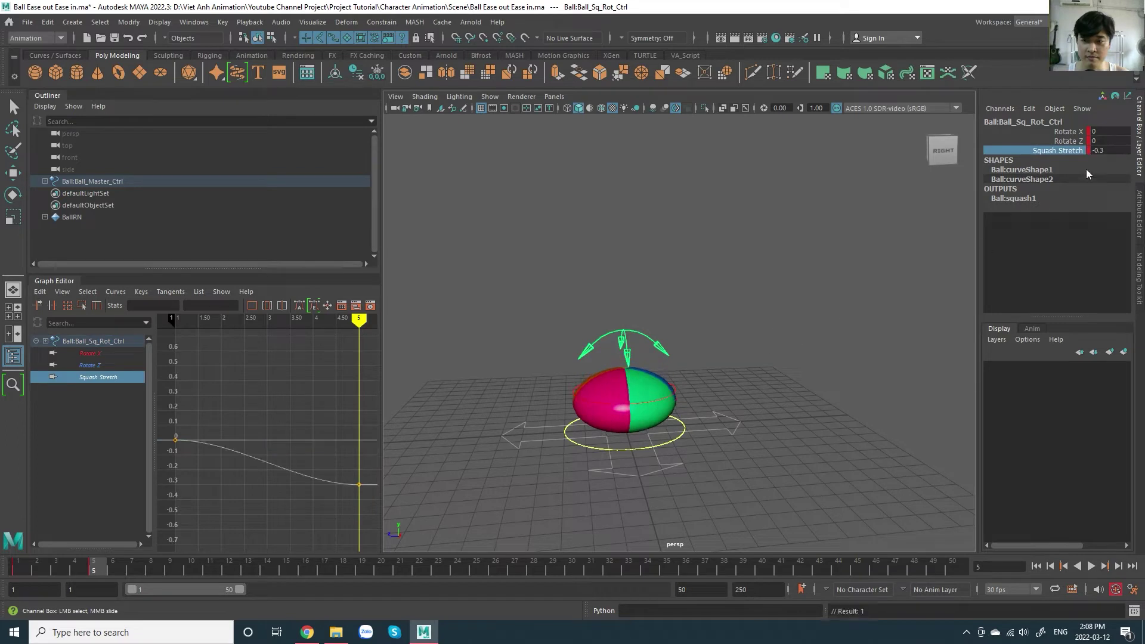
{"action": "left_click", "coordinate": [1109, 150]}
{"action": "type", "text": "-0.2"}
{"action": "key", "text": "Return"}
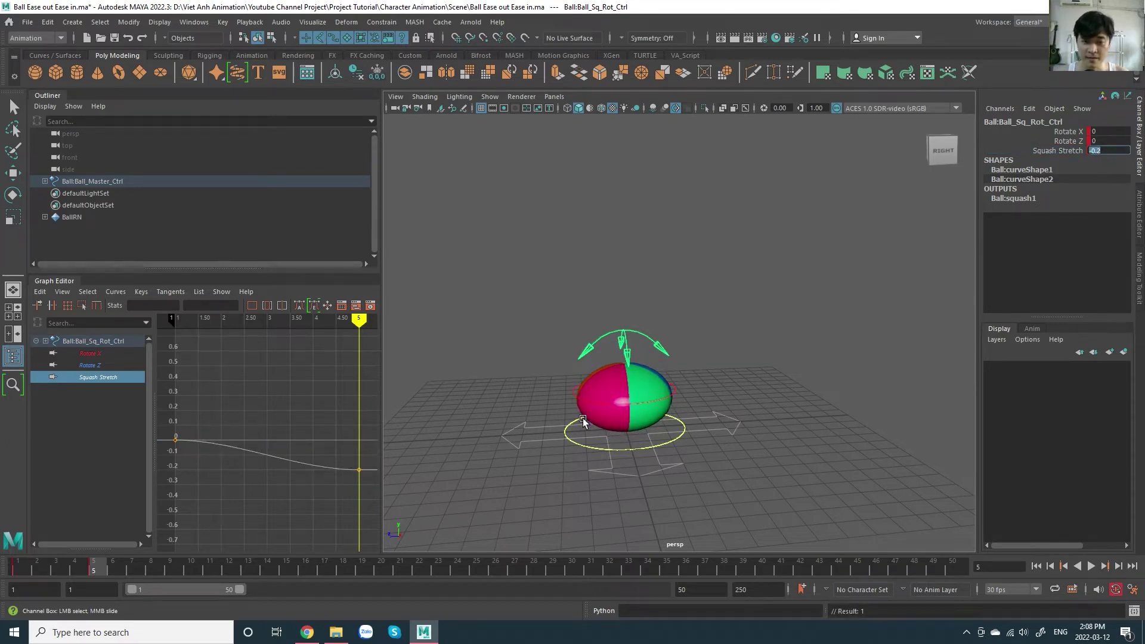
Step: At frame 10, reselect the squash-rotate control with only its Squash Stretch curve shown
{"action": "left_click_drag", "start_coordinate": [103, 571], "coordinate": [189, 581]}
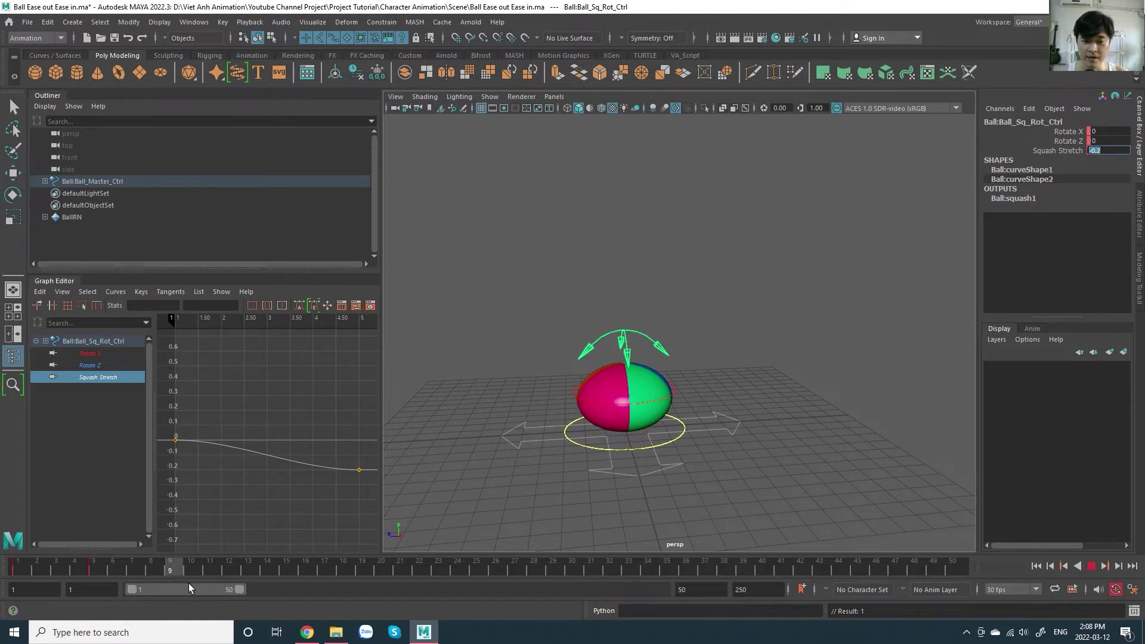
{"action": "key", "text": "w"}
{"action": "left_click_drag", "start_coordinate": [463, 273], "coordinate": [852, 478]}
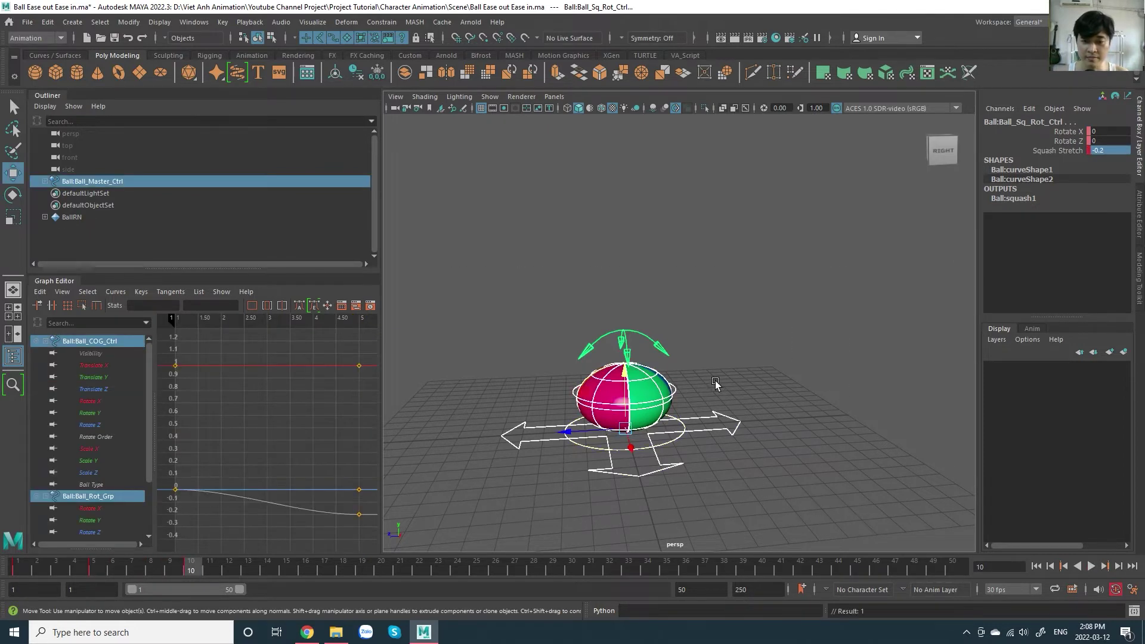
{"action": "left_click", "coordinate": [703, 395]}
{"action": "left_click", "coordinate": [679, 353]}
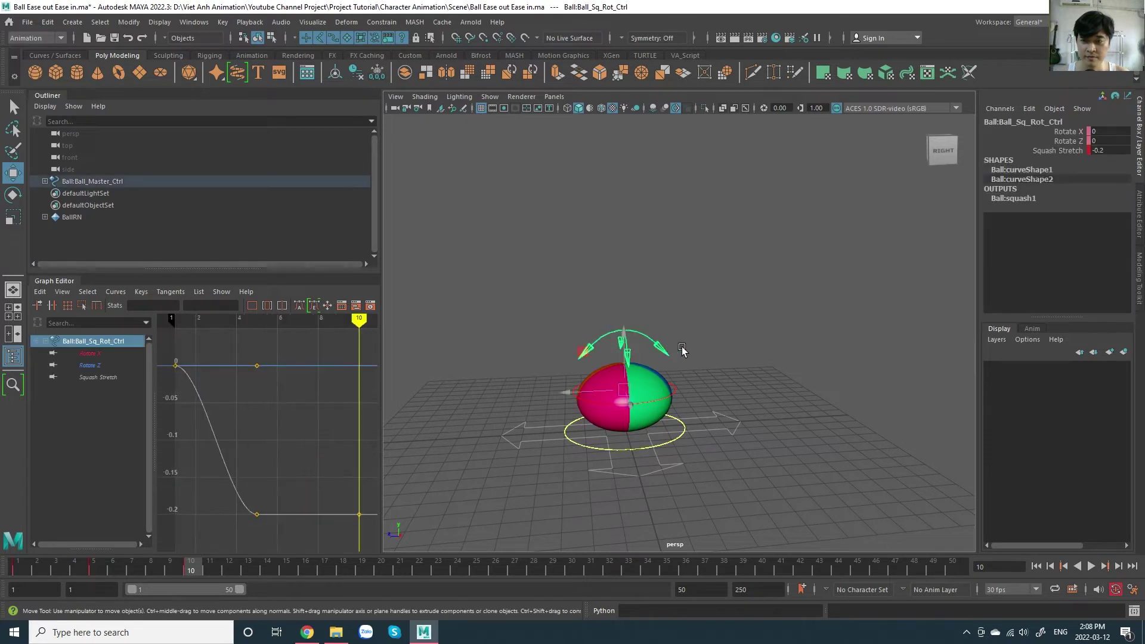
{"action": "left_click", "coordinate": [1064, 152]}
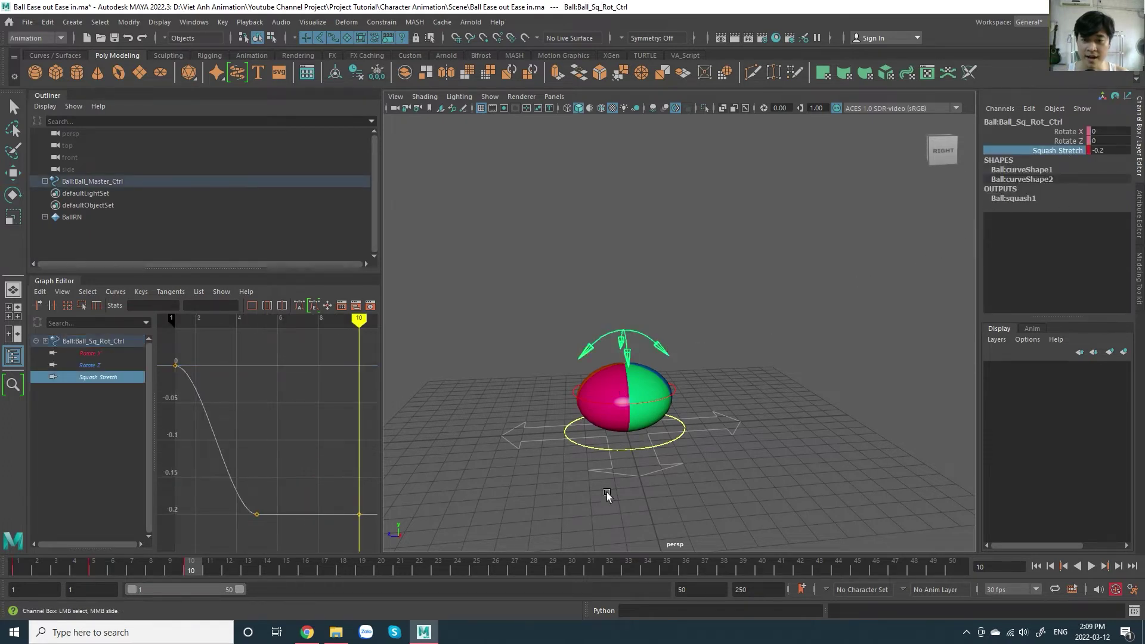
Step: Go to frame 15 and select the ball's COG control with the Move tool
{"action": "middle_click_drag", "start_coordinate": [805, 319], "coordinate": [790, 339], "text": "alt"}
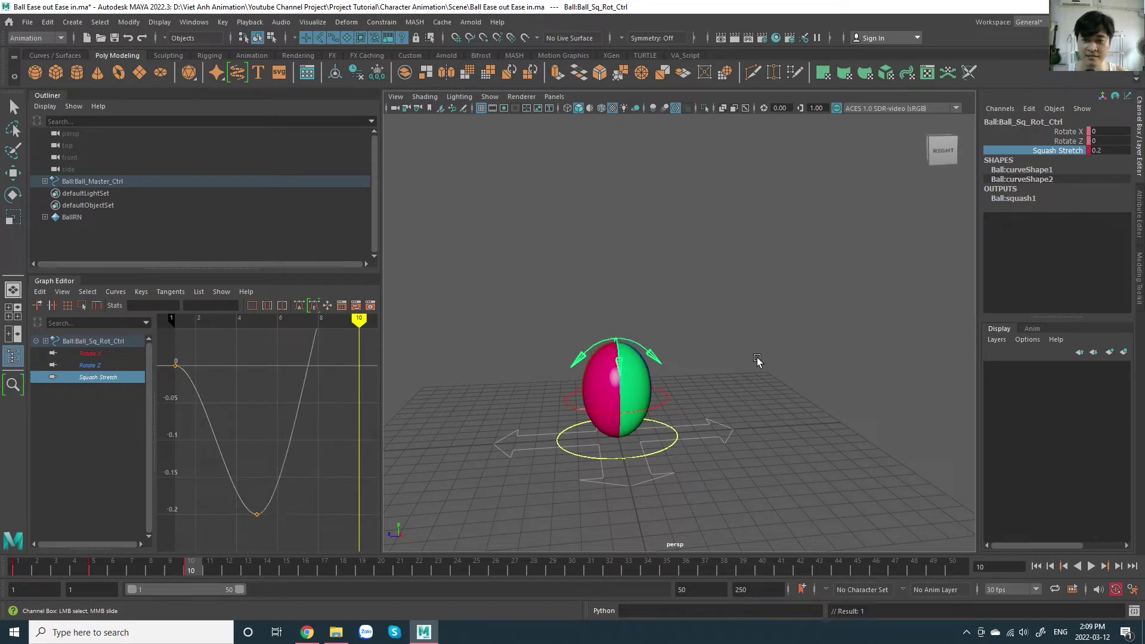
{"action": "left_click_drag", "start_coordinate": [496, 260], "coordinate": [581, 393]}
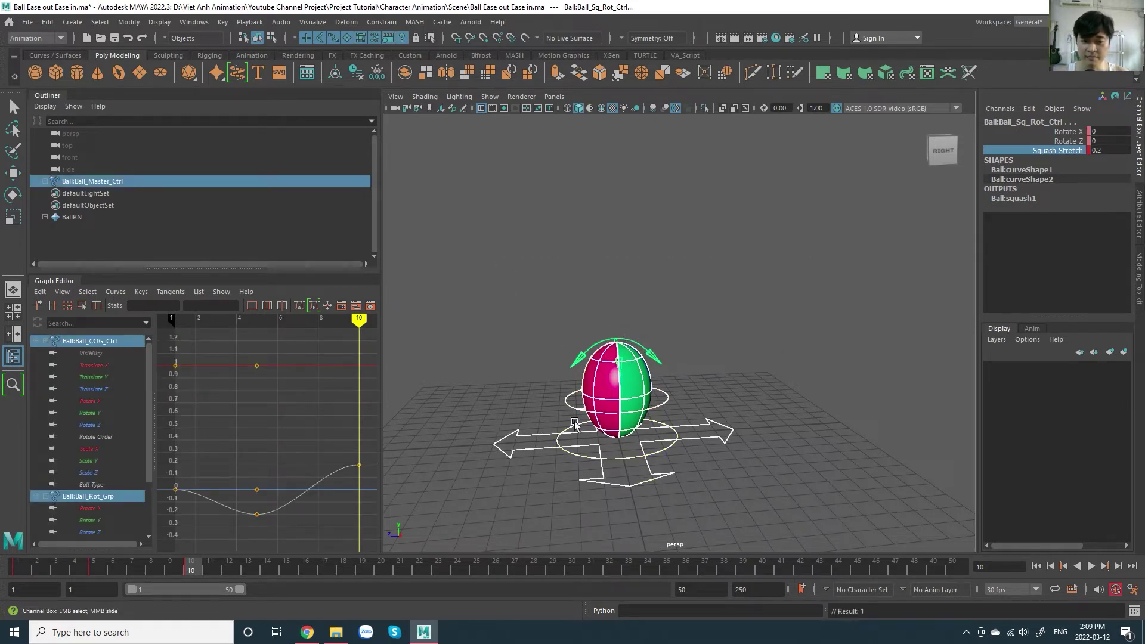
{"action": "left_click_drag", "start_coordinate": [213, 574], "coordinate": [289, 573]}
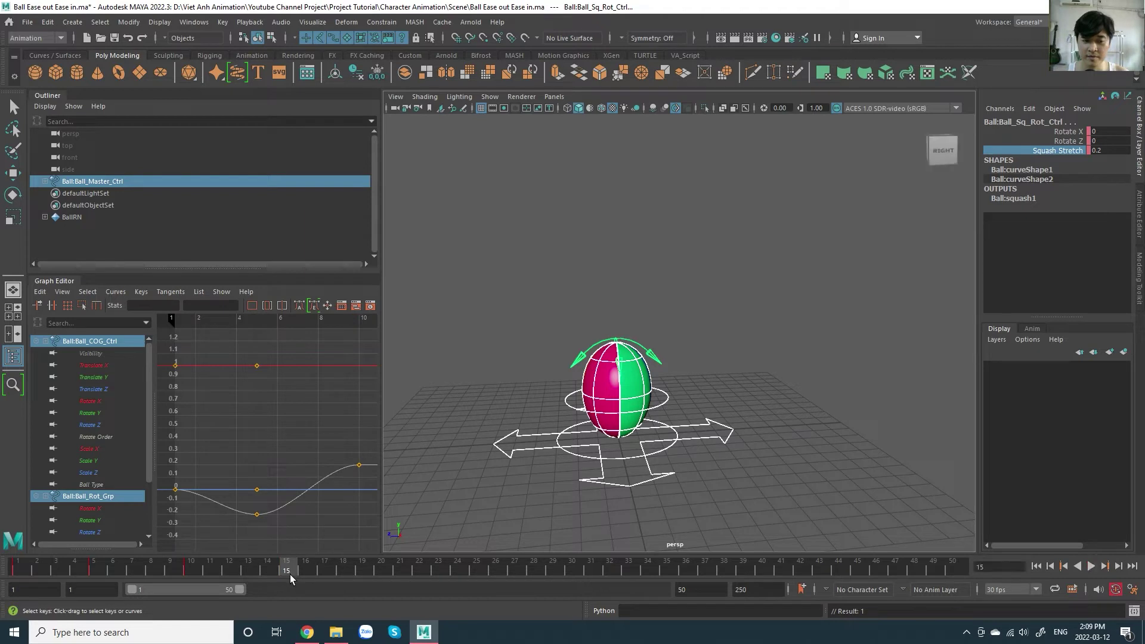
{"action": "key", "text": "w"}
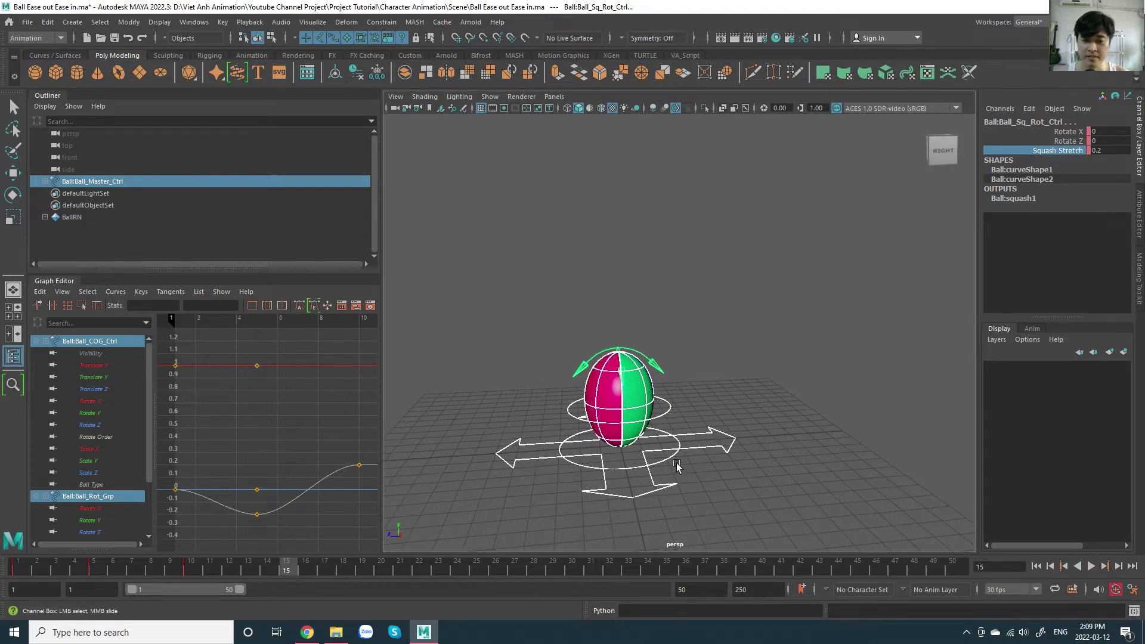
{"action": "left_click", "coordinate": [623, 380]}
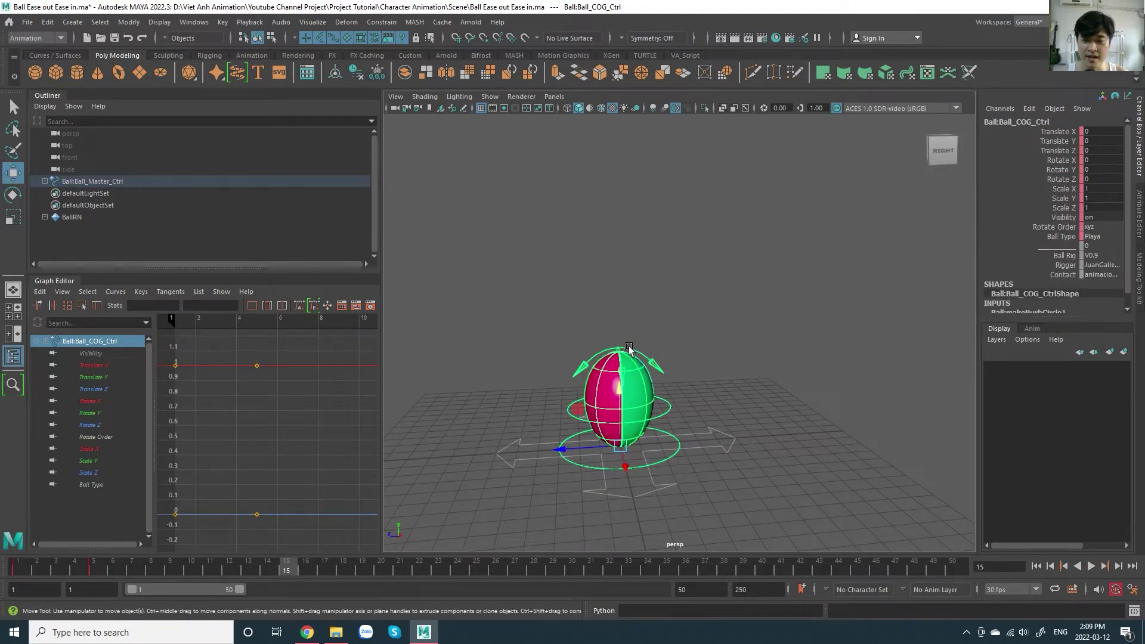
Step: Undo a trial lift of the ball and reselect the COG control at frame 15
{"action": "mouse_move", "coordinate": [633, 399]}
{"action": "left_mouse_down"}
{"action": "mouse_move", "coordinate": [666, 111]}
{"action": "mouse_move", "coordinate": [720, 297]}
{"action": "left_mouse_up"}
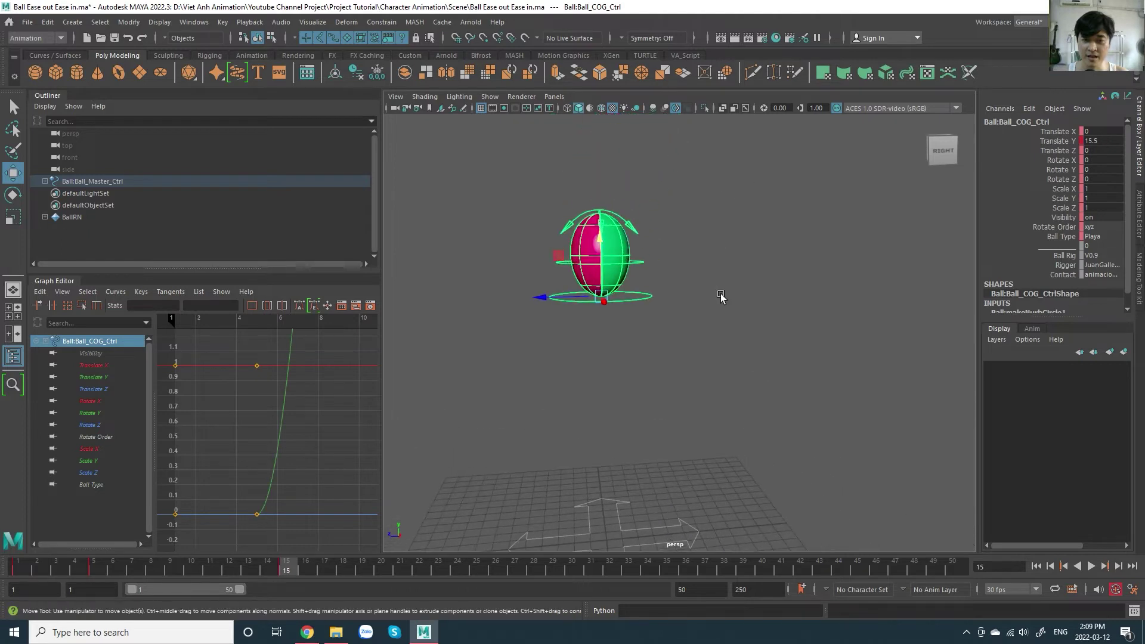
{"action": "key", "text": "ctrl+z"}
{"action": "key", "text": "ctrl+z"}
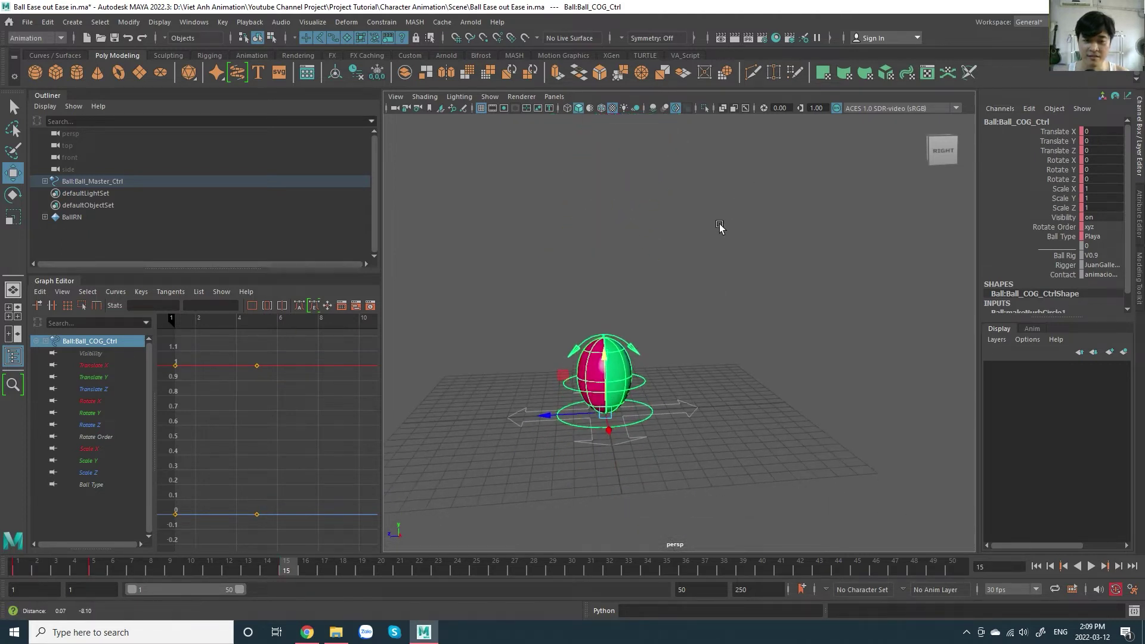
{"action": "key", "text": "ctrl+z"}
{"action": "key", "text": "ctrl+z"}
{"action": "left_click", "coordinate": [200, 574]}
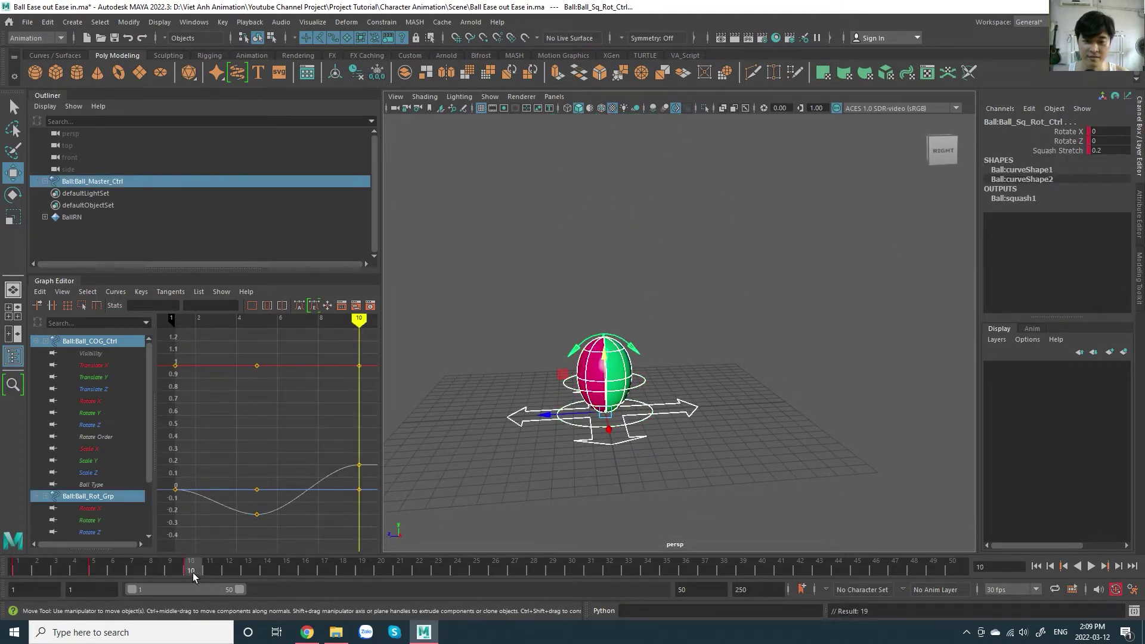
{"action": "mouse_move", "coordinate": [192, 573]}
{"action": "left_mouse_down"}
{"action": "mouse_move", "coordinate": [27, 573]}
{"action": "mouse_move", "coordinate": [209, 573]}
{"action": "left_mouse_up"}
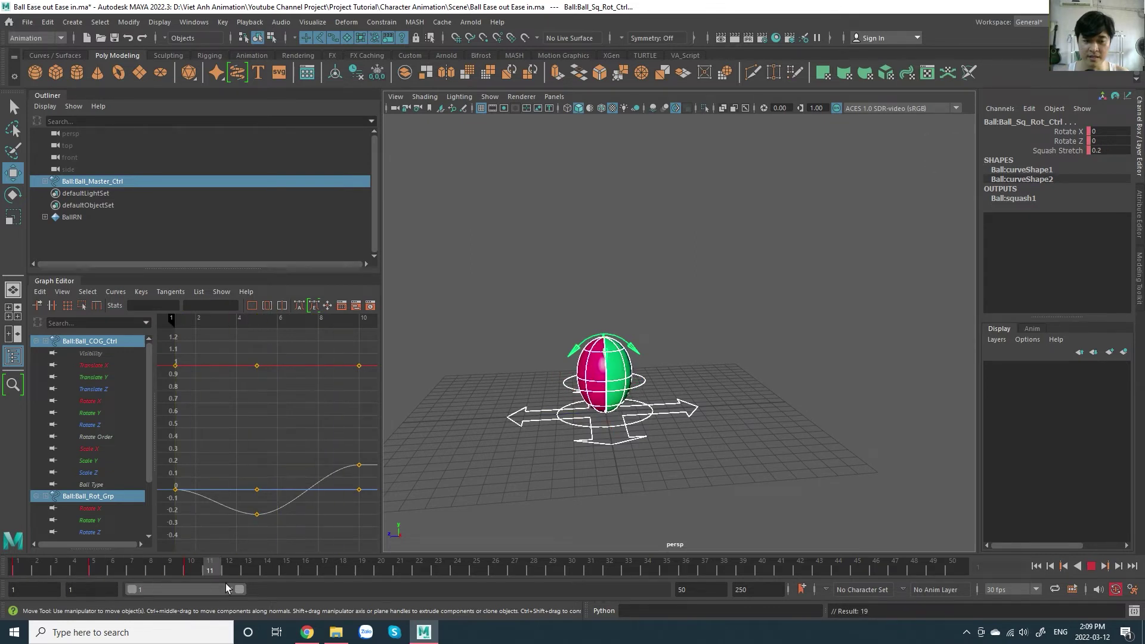
{"action": "left_click", "coordinate": [773, 435]}
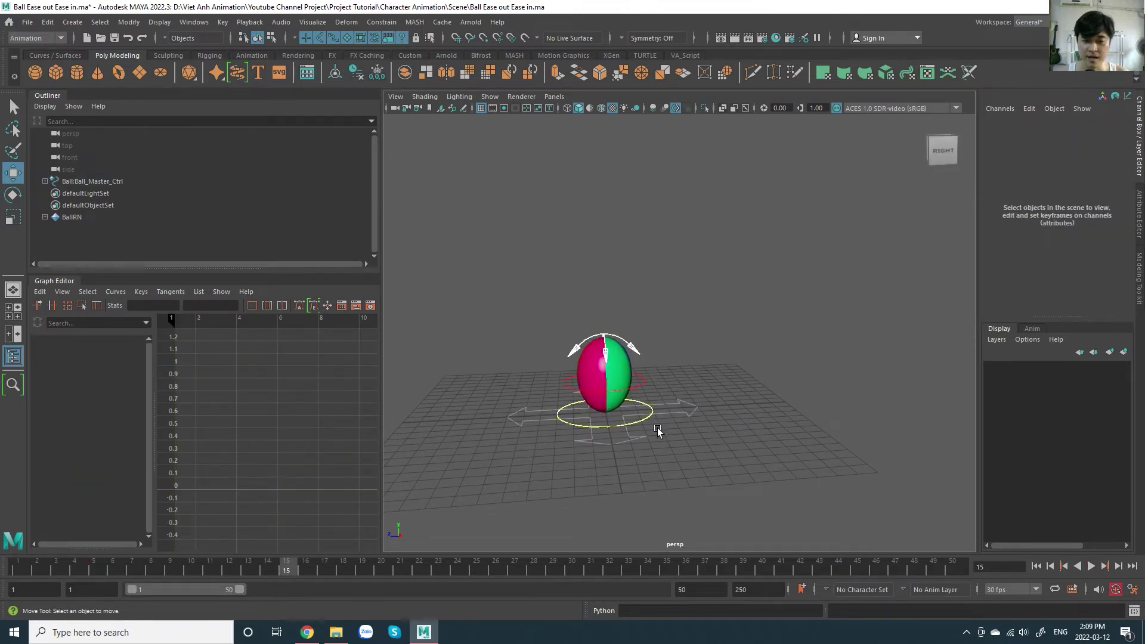
{"action": "key", "text": "ctrl+z"}
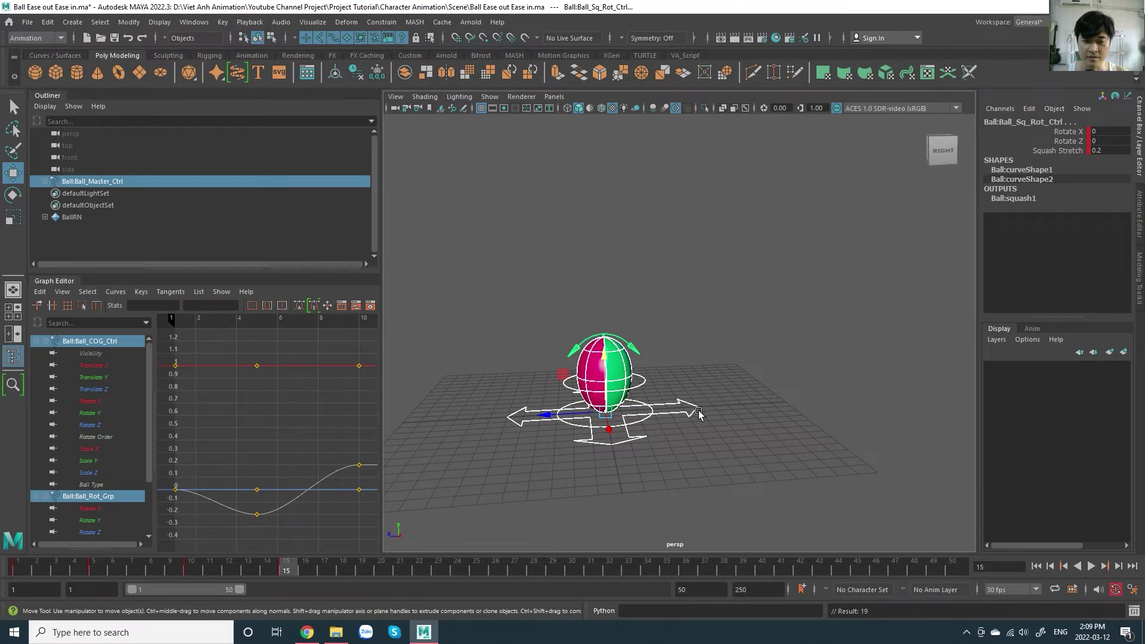
{"action": "left_click", "coordinate": [641, 452]}
{"action": "left_click", "coordinate": [646, 424]}
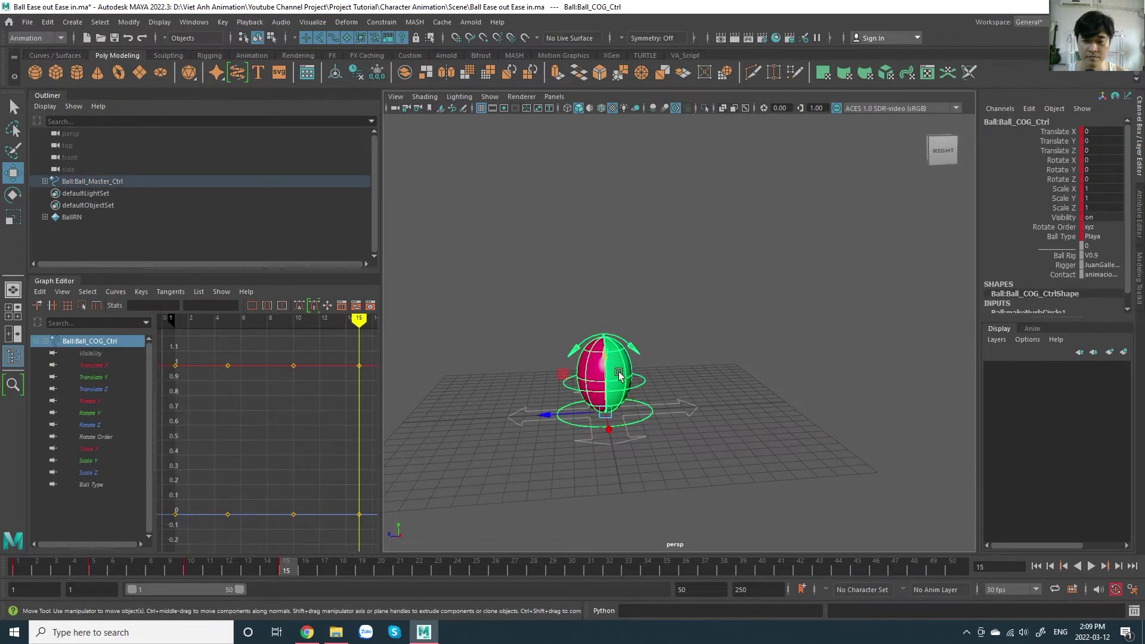
Step: Raise the COG control to Translate Y about 20.2 at frame 15
{"action": "left_click_drag", "start_coordinate": [619, 375], "coordinate": [619, 197]}
{"action": "left_click_drag", "start_coordinate": [734, 203], "coordinate": [742, 319], "text": "alt"}
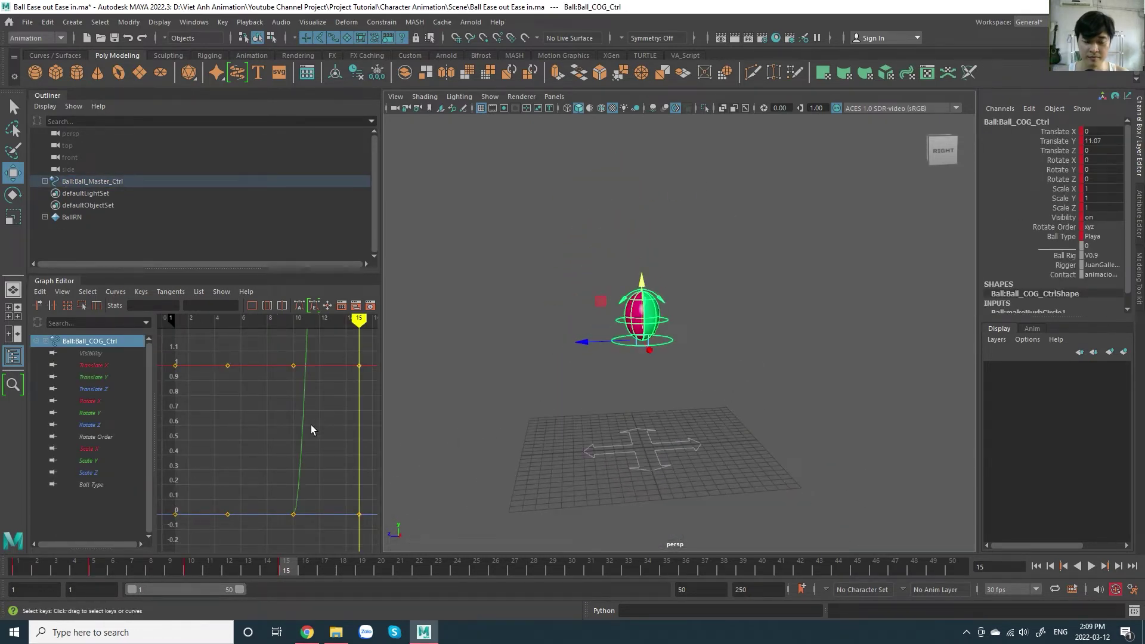
{"action": "key", "text": "f"}
{"action": "scroll", "coordinate": [720, 377], "scroll_direction": "up", "scroll_amount": 1}
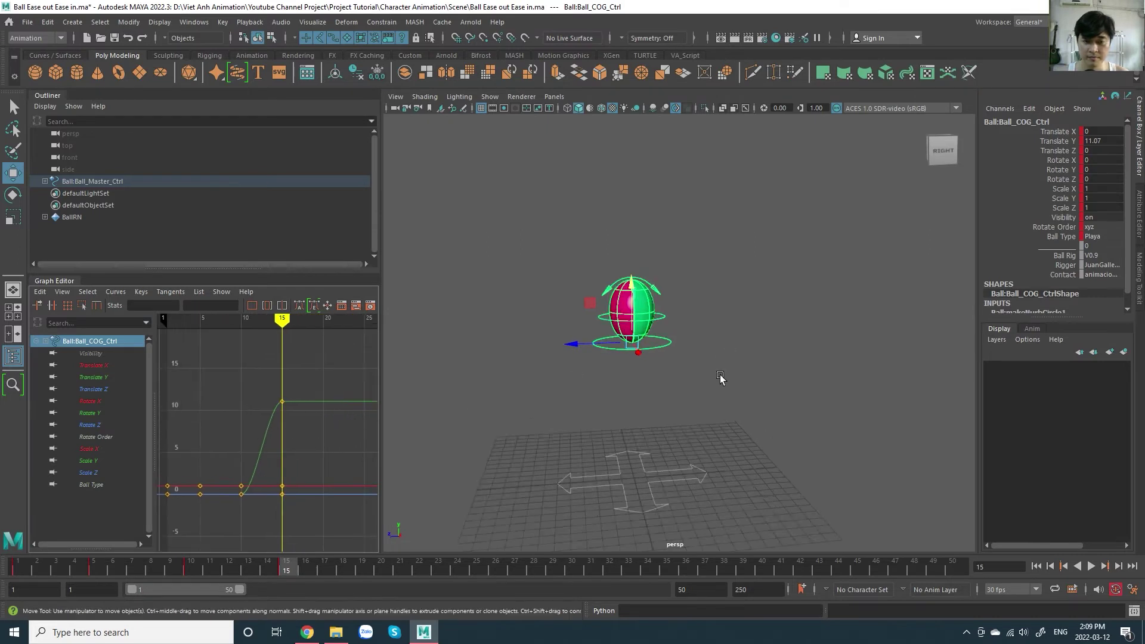
{"action": "mouse_move", "coordinate": [631, 325]}
{"action": "left_mouse_down"}
{"action": "mouse_move", "coordinate": [699, 217]}
{"action": "mouse_move", "coordinate": [721, 263]}
{"action": "mouse_move", "coordinate": [713, 284]}
{"action": "left_mouse_up"}
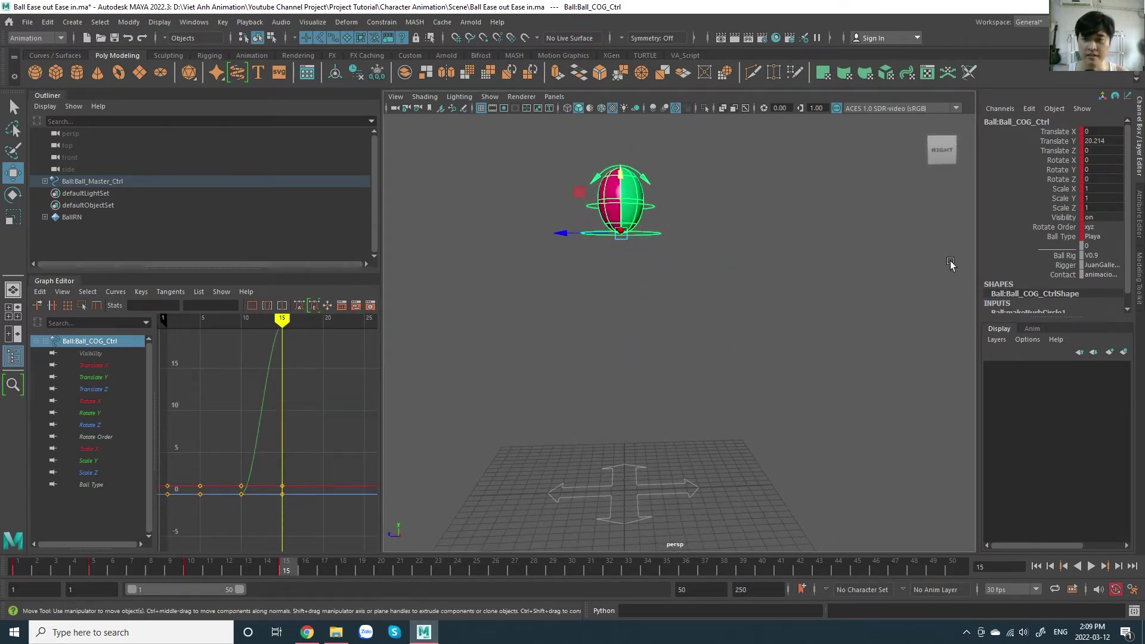
Step: Set the squash-rotate control's Squash Stretch to 0 so the ball is round
{"action": "left_click", "coordinate": [649, 187]}
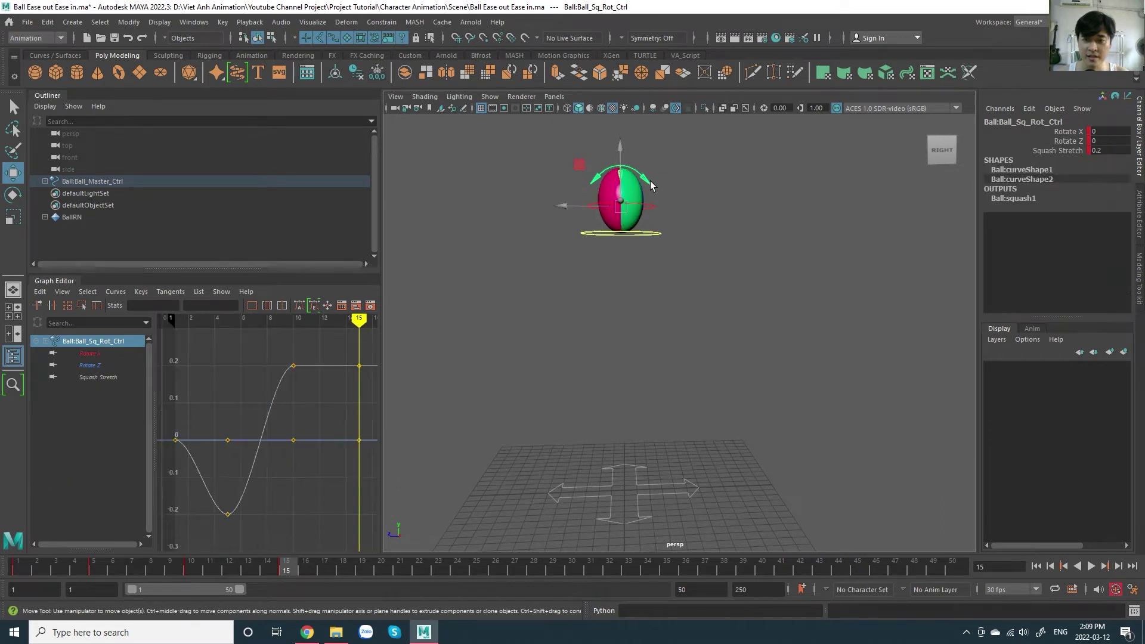
{"action": "double_click", "coordinate": [1105, 152]}
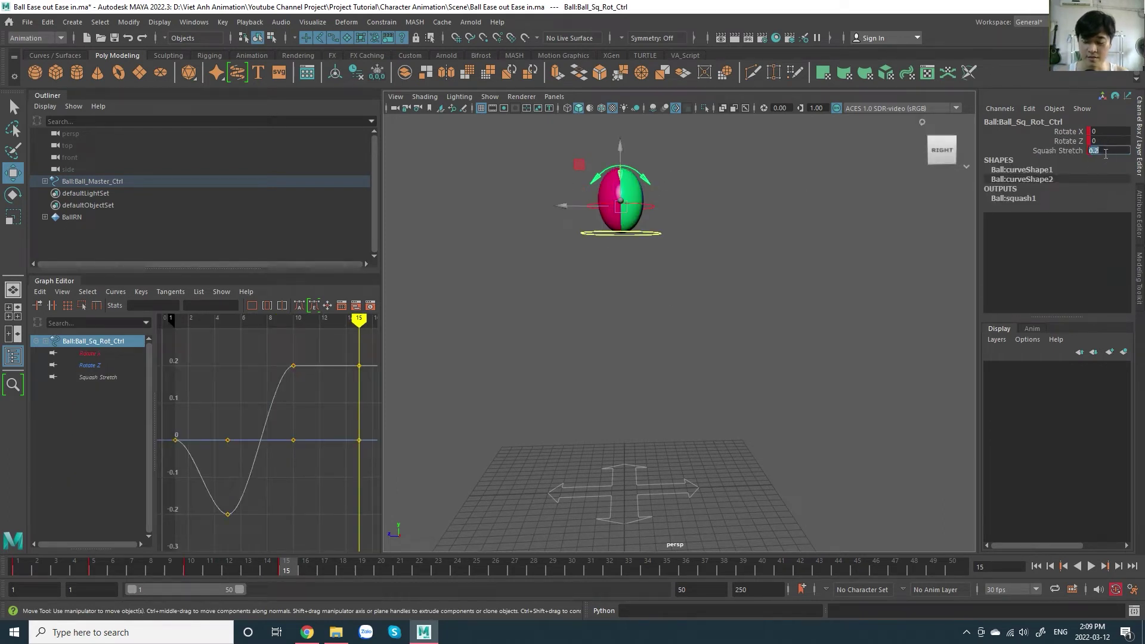
{"action": "type", "text": "0"}
{"action": "key", "text": "Return"}
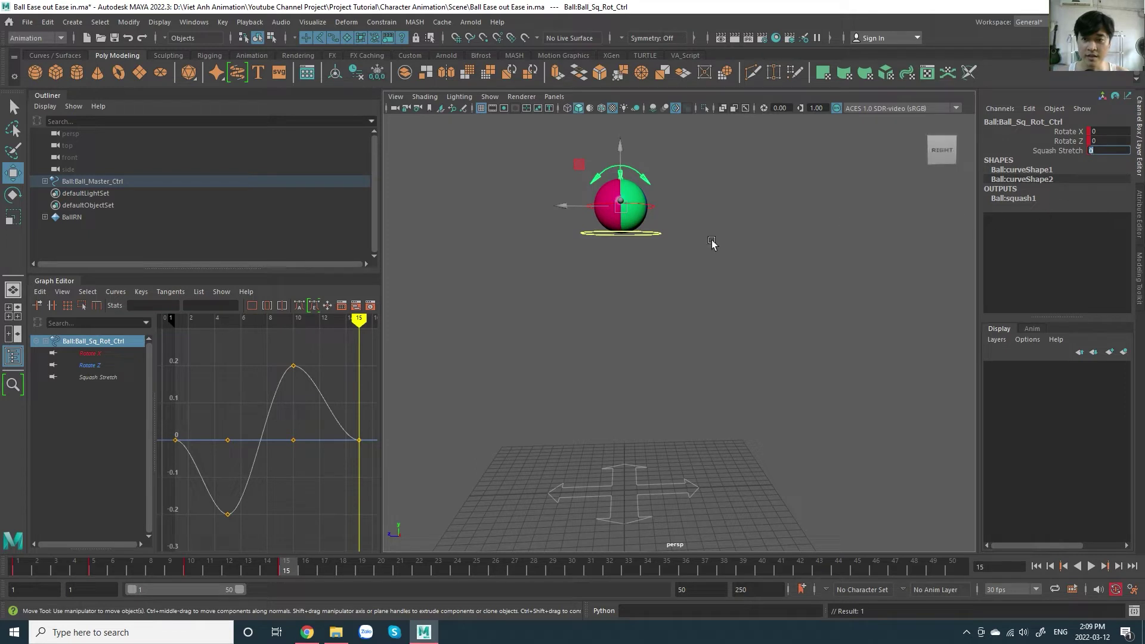
Step: Adjust the view and select the COG control and rotation group together
{"action": "left_click_drag", "start_coordinate": [750, 339], "coordinate": [704, 289], "text": "alt"}
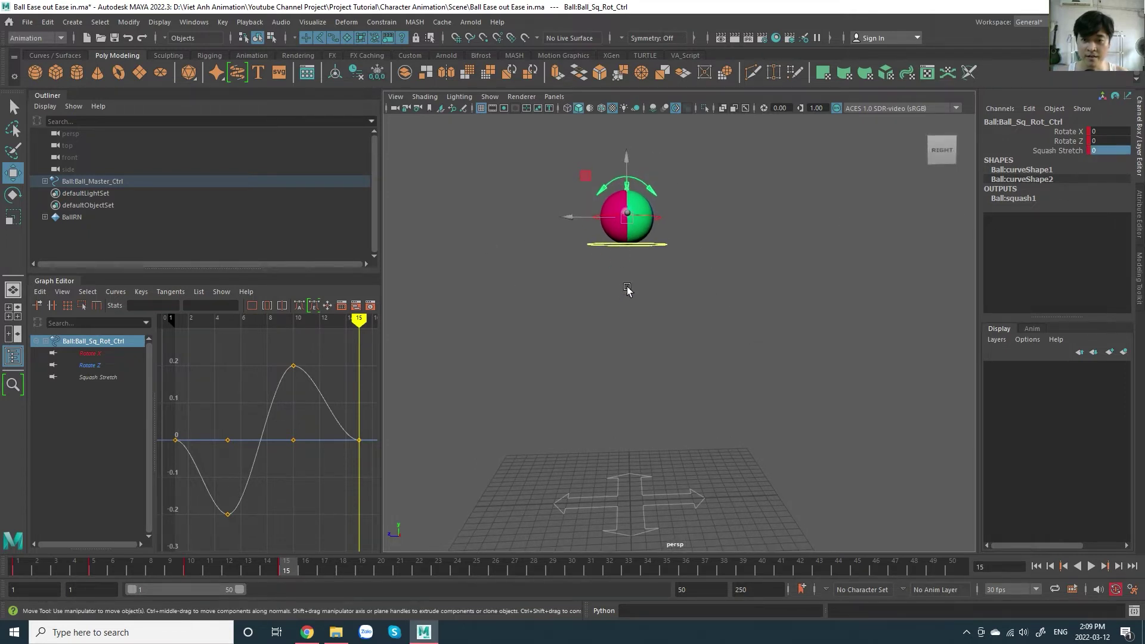
{"action": "left_click_drag", "start_coordinate": [626, 293], "coordinate": [656, 292], "text": "alt"}
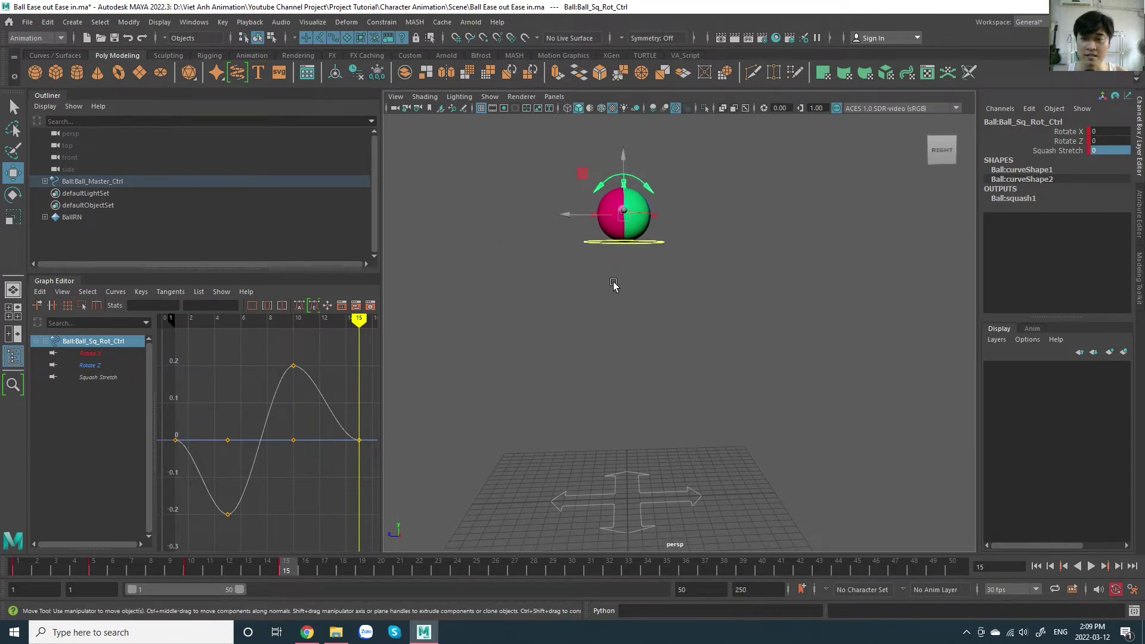
{"action": "left_click_drag", "start_coordinate": [614, 270], "coordinate": [685, 274], "text": "alt"}
{"action": "middle_click_drag", "start_coordinate": [685, 274], "coordinate": [690, 280], "text": "alt"}
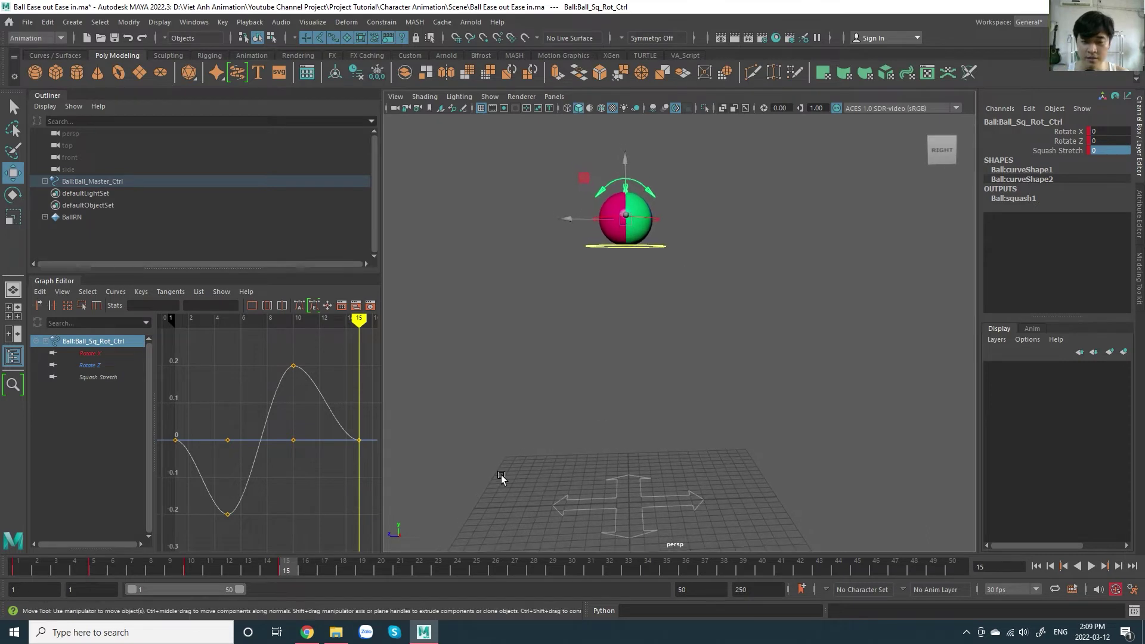
{"action": "left_click_drag", "start_coordinate": [540, 156], "coordinate": [841, 393]}
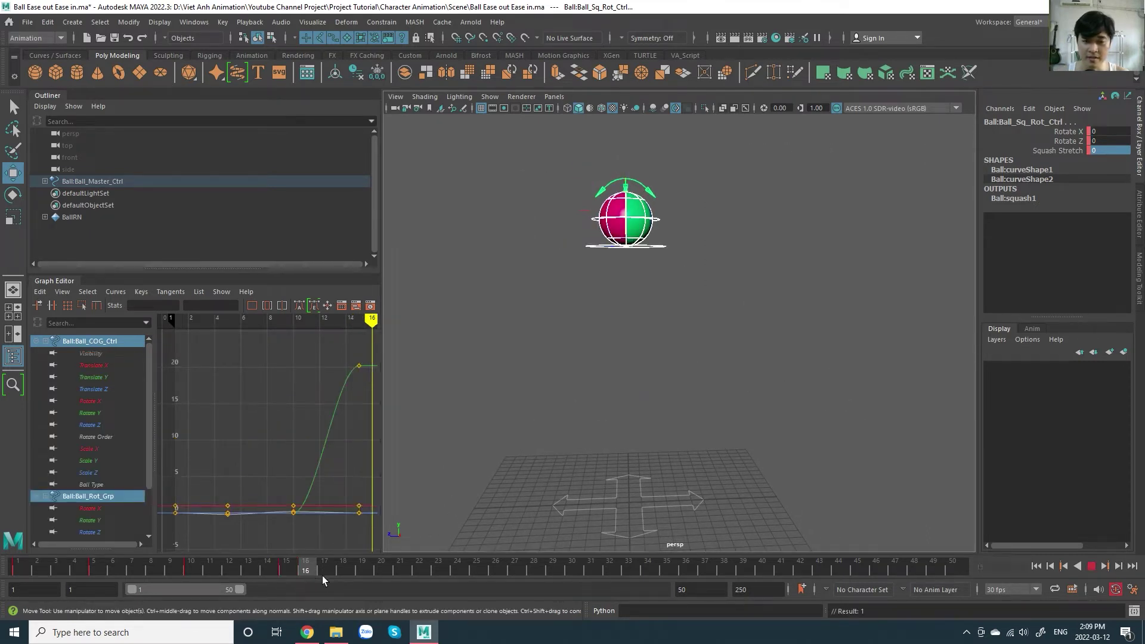
Step: At frame 20, set the COG control's Translate Y to 0 to land the ball
{"action": "left_click_drag", "start_coordinate": [295, 572], "coordinate": [381, 576]}
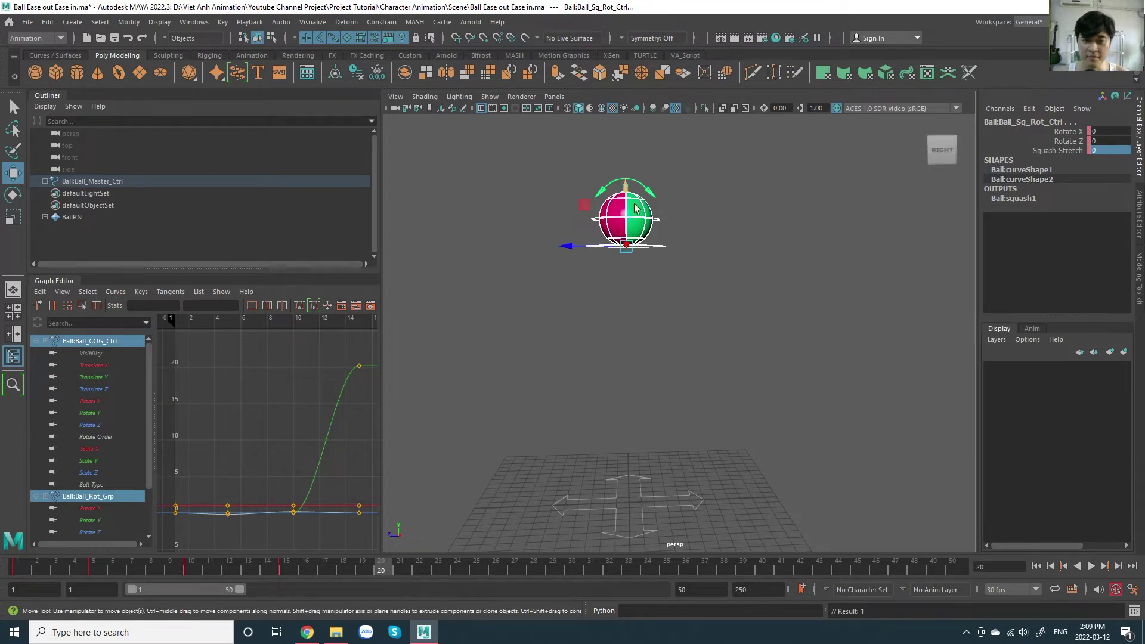
{"action": "left_click", "coordinate": [663, 254]}
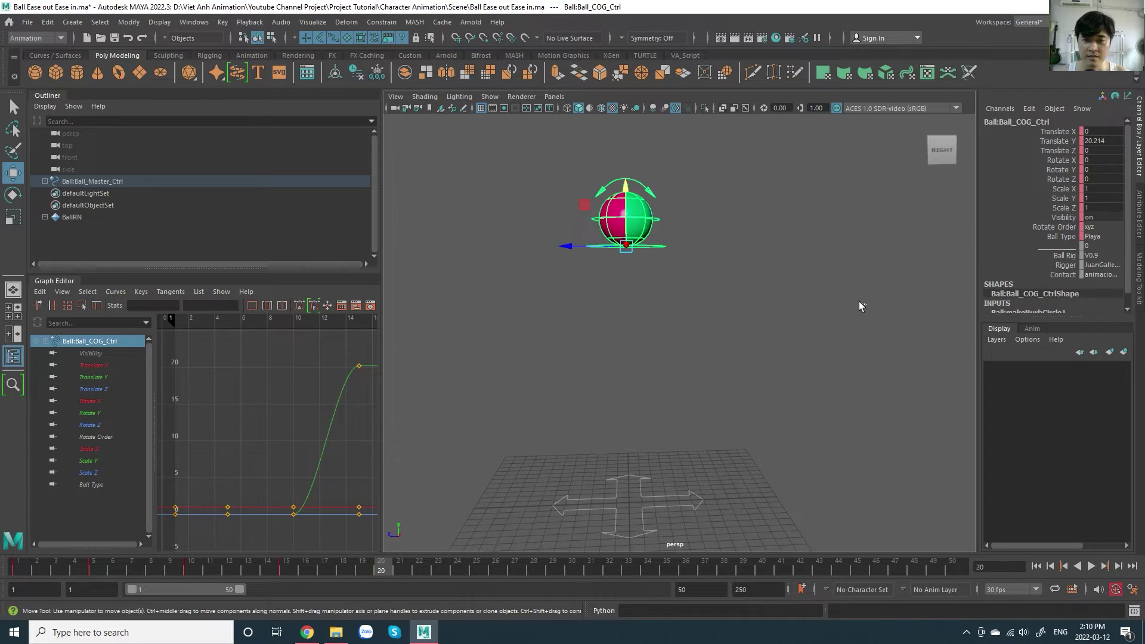
{"action": "left_click", "coordinate": [739, 247]}
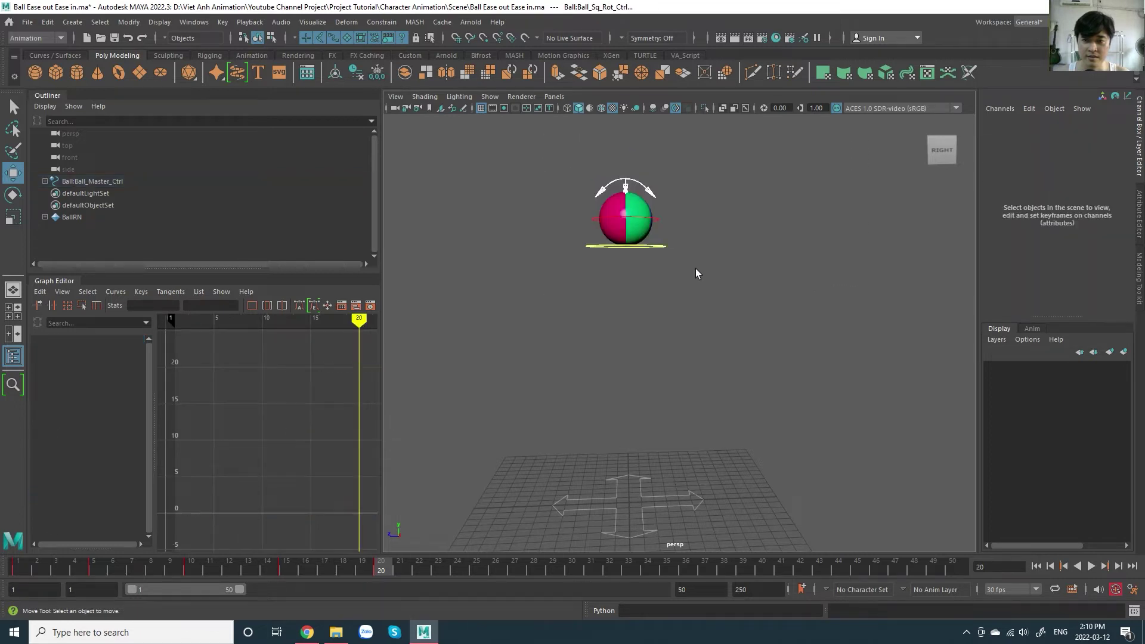
{"action": "left_click", "coordinate": [663, 256]}
{"action": "double_click", "coordinate": [1100, 141]}
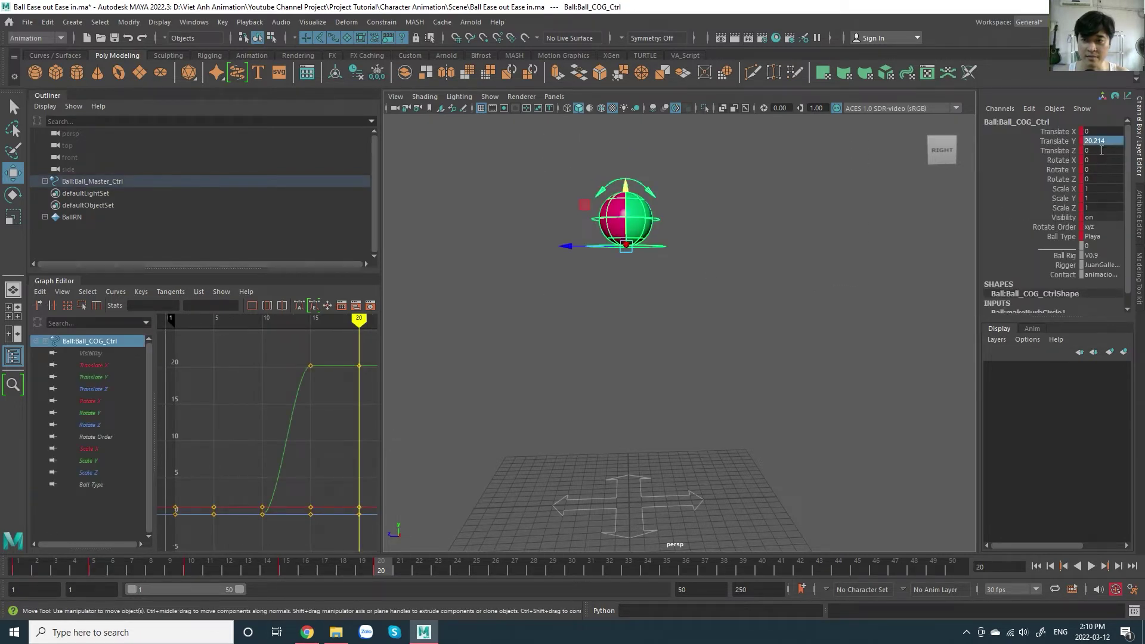
{"action": "type", "text": "0"}
{"action": "key", "text": "Return"}
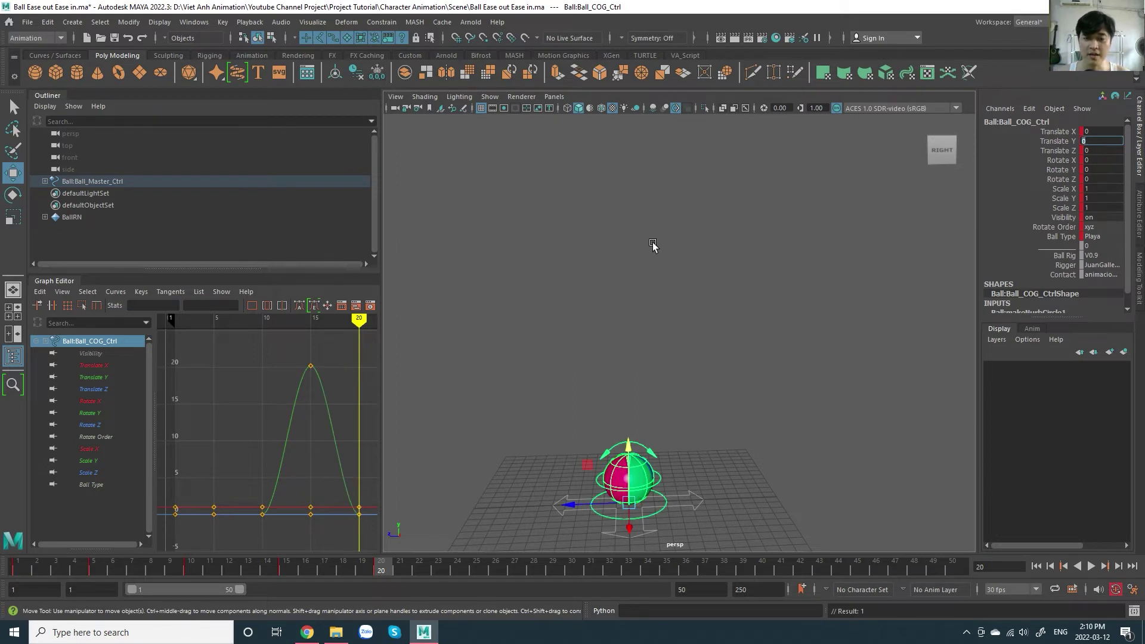
{"action": "mouse_move", "coordinate": [717, 453]}
{"action": "middle_mouse_down", "text": "alt"}
{"action": "mouse_move", "coordinate": [729, 317]}
{"action": "mouse_move", "coordinate": [730, 396]}
{"action": "middle_mouse_up", "text": "alt"}
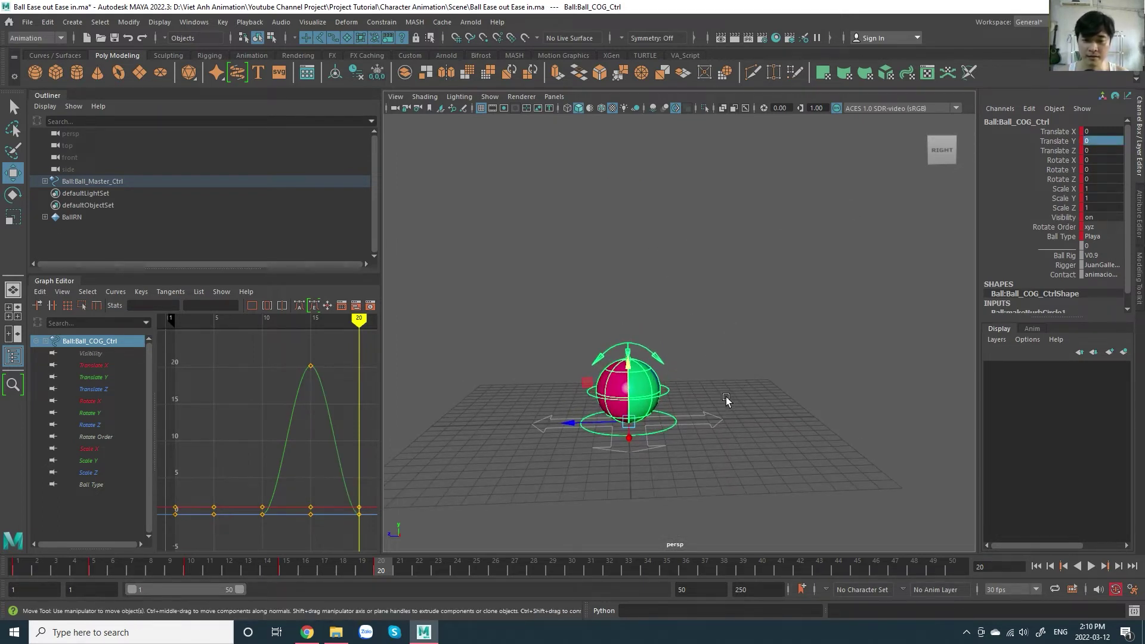
Step: At frame 25, pick the squash-rotate control's Squash Stretch channel, then select the whole rig
{"action": "left_click_drag", "start_coordinate": [391, 572], "coordinate": [485, 575]}
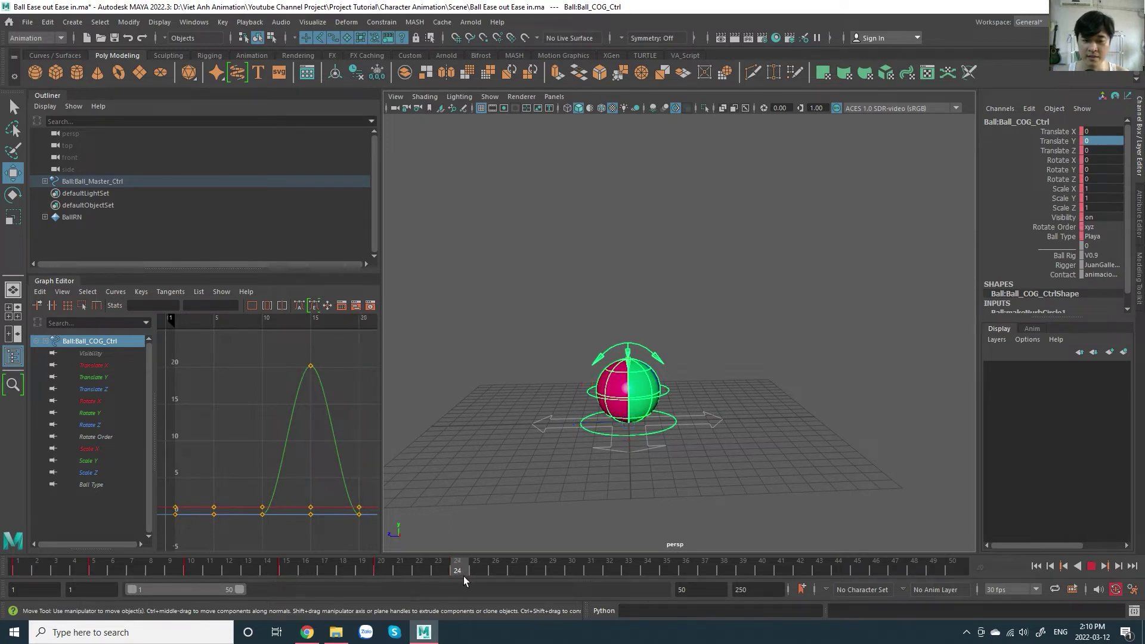
{"action": "scroll", "coordinate": [652, 424], "scroll_direction": "up", "scroll_amount": 3}
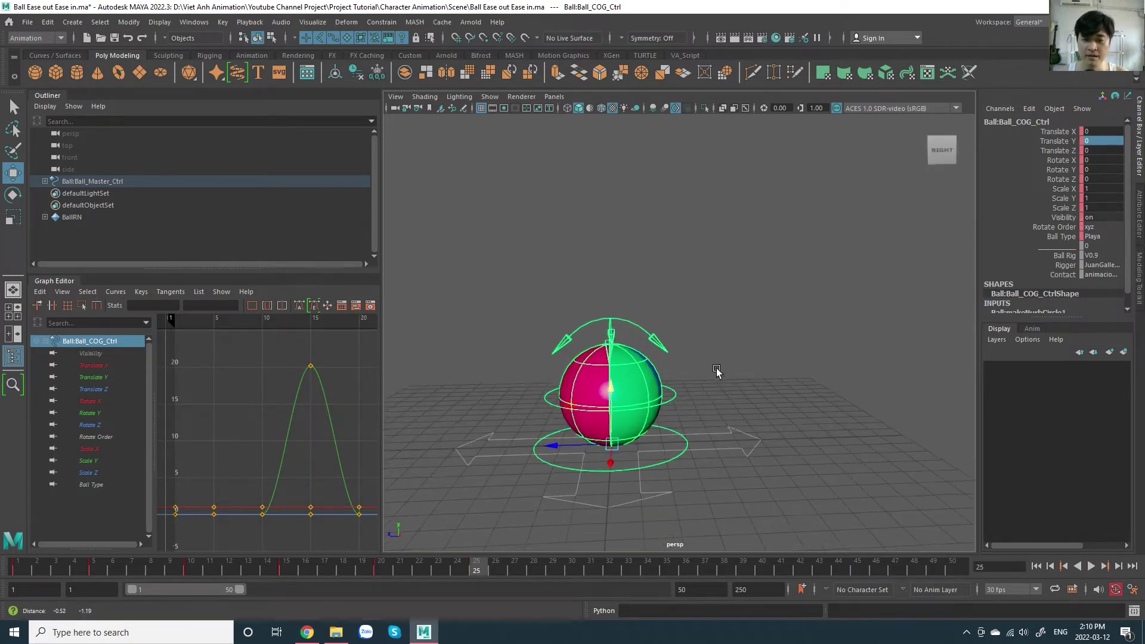
{"action": "left_click", "coordinate": [668, 330]}
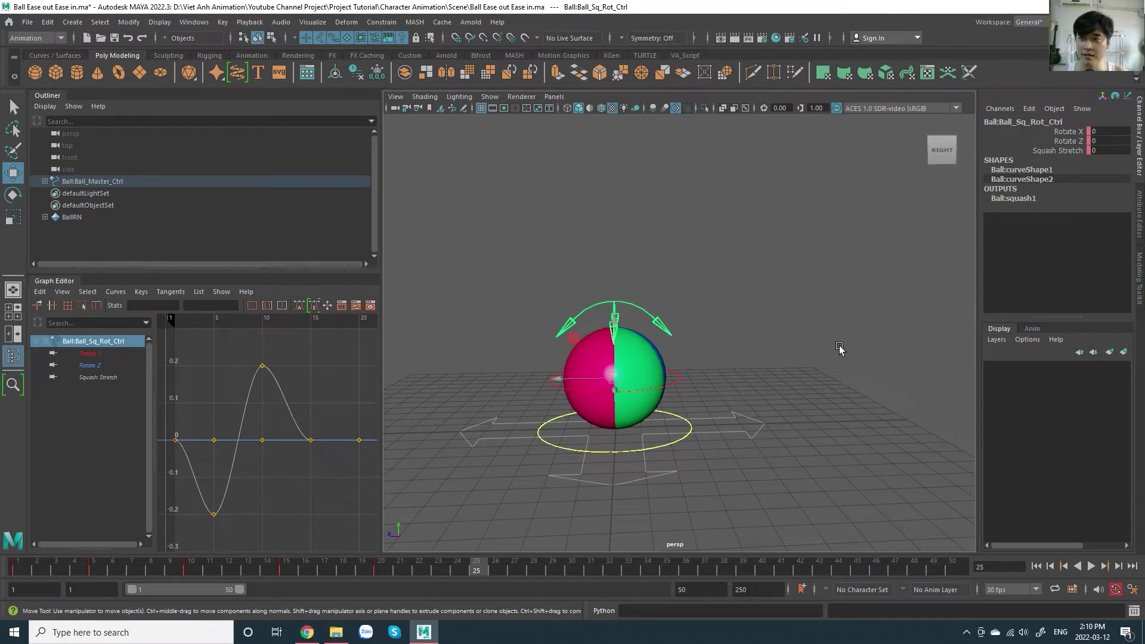
{"action": "left_click", "coordinate": [1057, 151]}
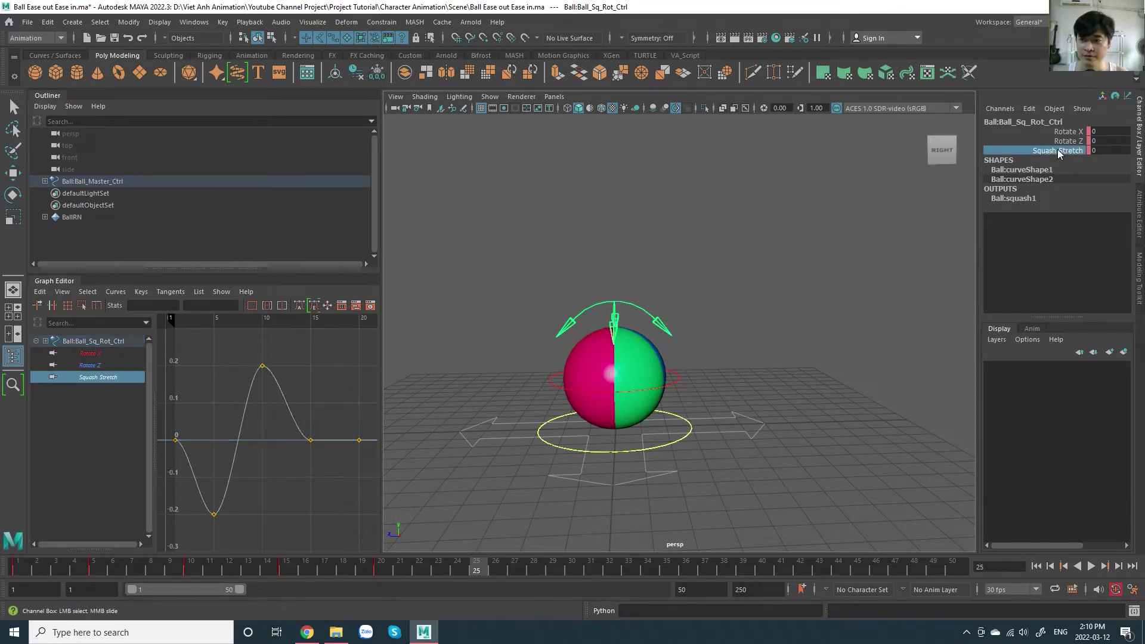
{"action": "left_click_drag", "start_coordinate": [435, 205], "coordinate": [855, 547]}
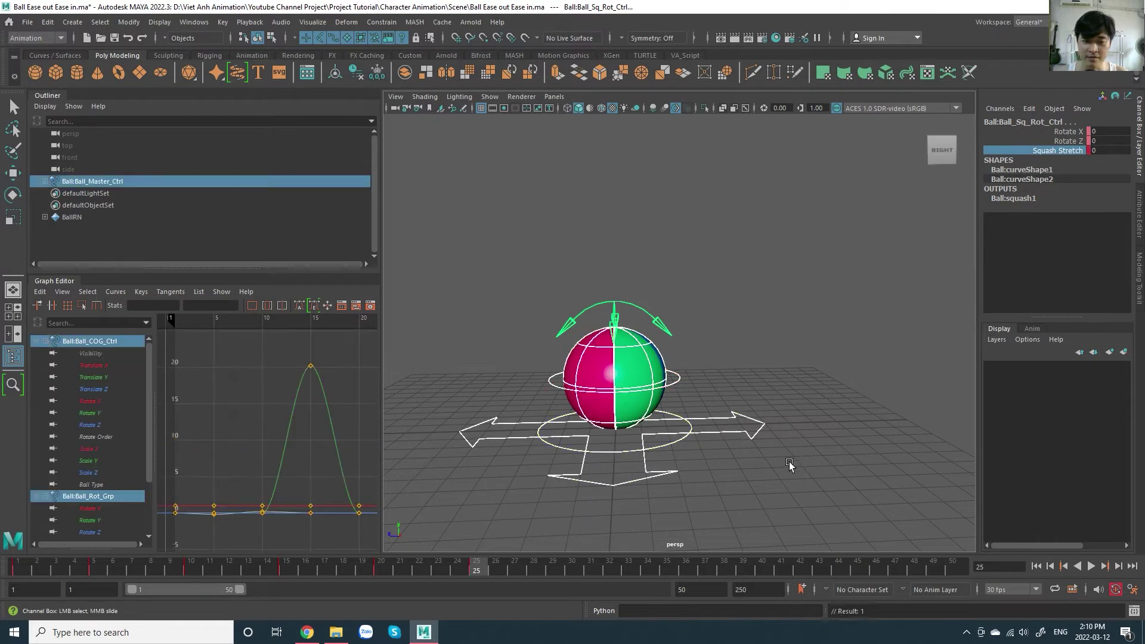
Step: Select Ball_Sq_Rot_Ctrl and key its Squash Stretch at -0.2 on frame 25
{"action": "key", "text": "w"}
{"action": "left_click", "coordinate": [769, 361]}
{"action": "left_click", "coordinate": [670, 334]}
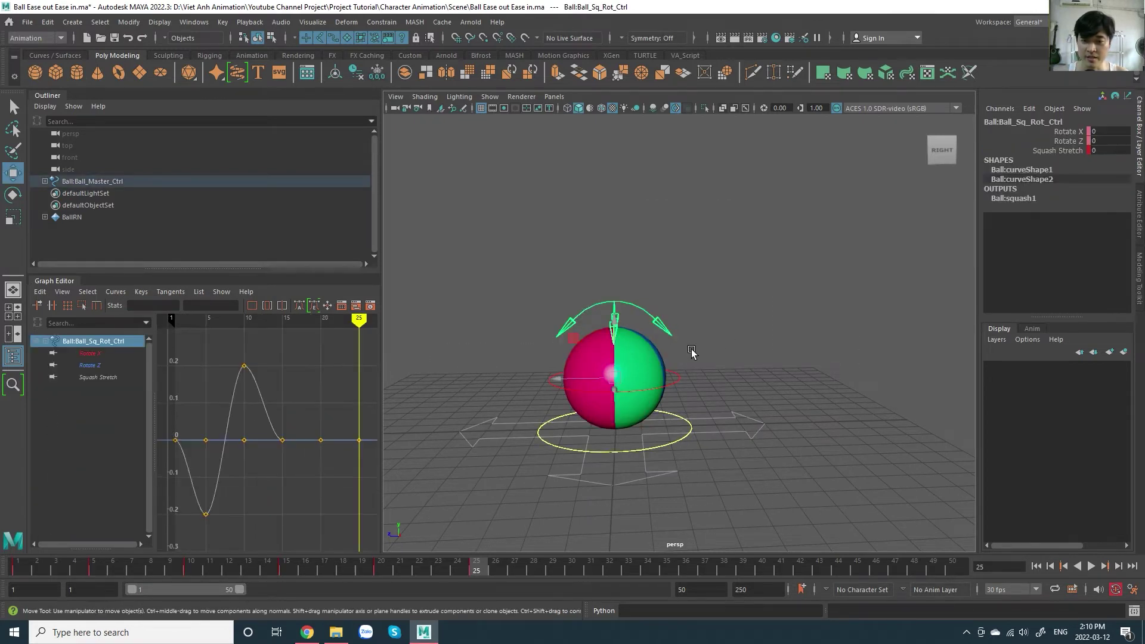
{"action": "left_click", "coordinate": [1063, 150]}
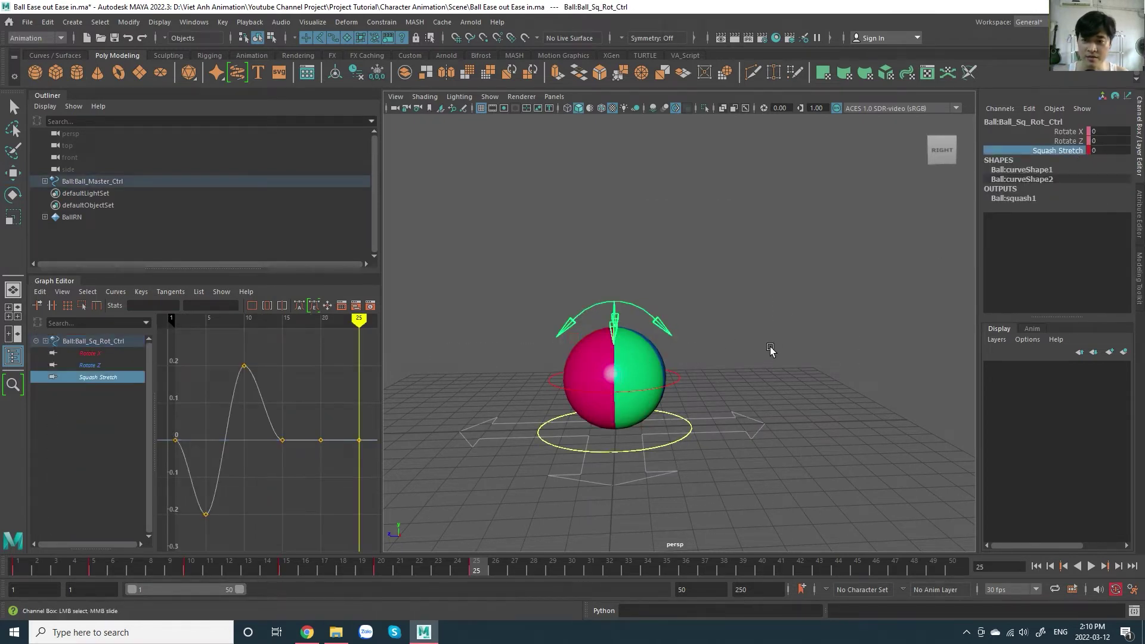
{"action": "middle_click_drag", "start_coordinate": [770, 350], "coordinate": [800, 348]}
{"action": "key", "text": "s"}
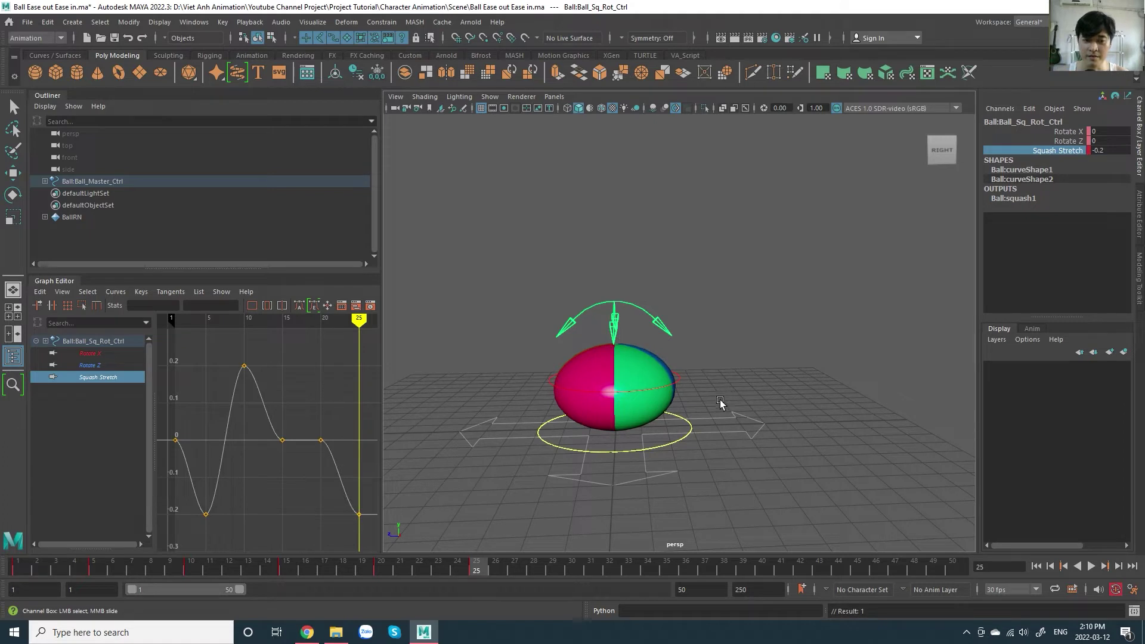
{"action": "left_click_drag", "start_coordinate": [507, 305], "coordinate": [389, 417]}
Step: Reselect the ball's body controls, play the animation, and move the time to frame 30
{"action": "left_click_drag", "start_coordinate": [450, 228], "coordinate": [793, 501]}
{"action": "key", "text": "w"}
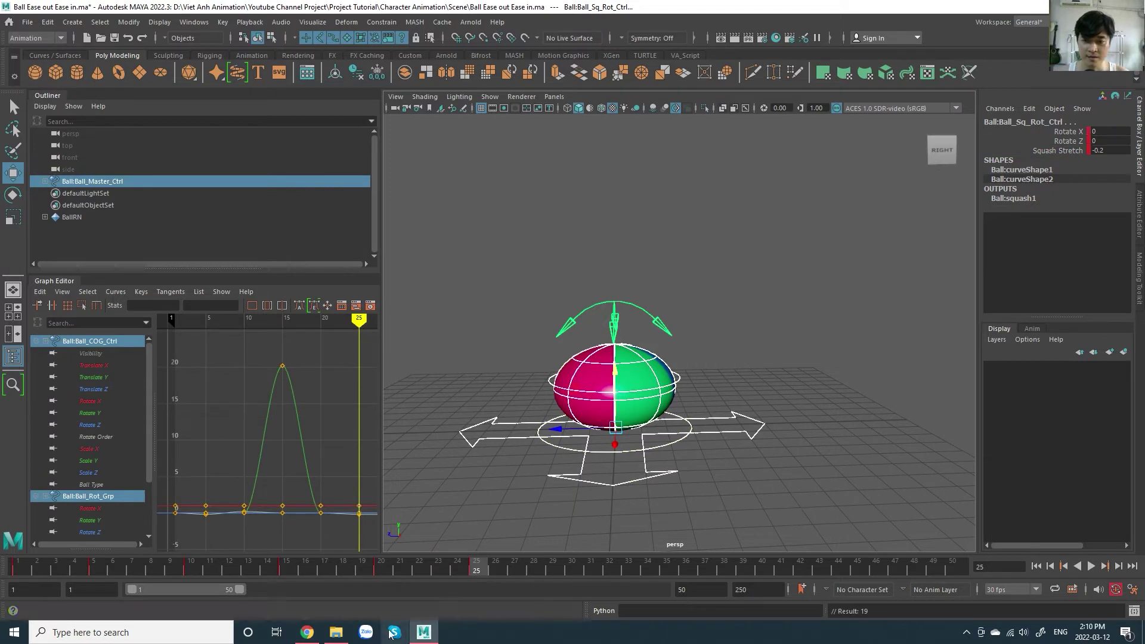
{"action": "left_click", "coordinate": [456, 574]}
{"action": "key", "text": "alt+v"}
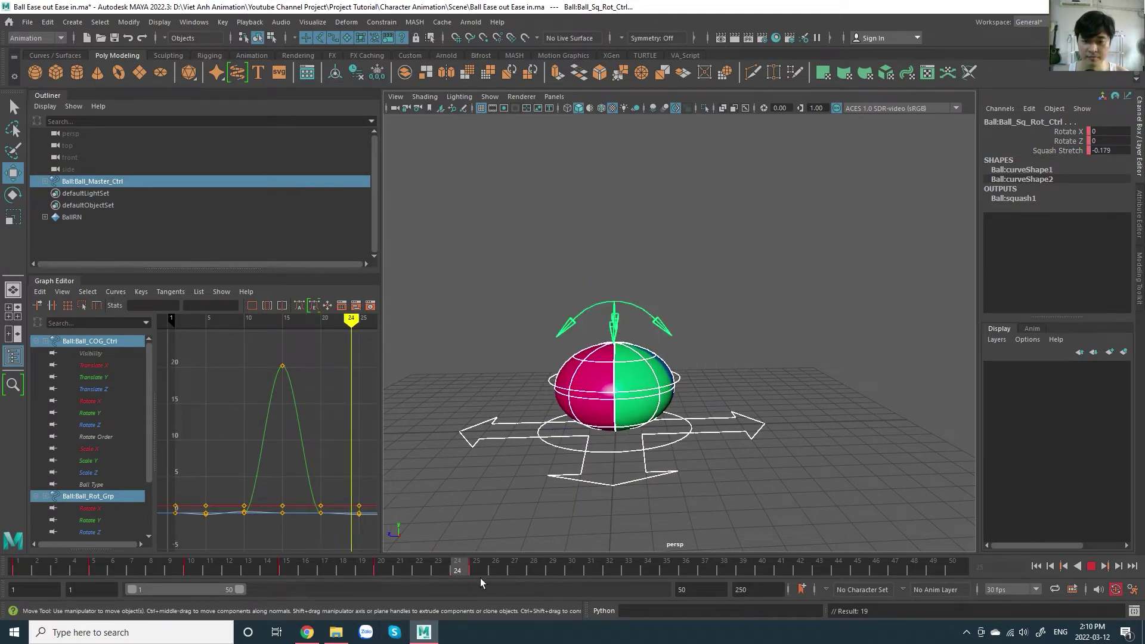
{"action": "left_click_drag", "start_coordinate": [481, 578], "coordinate": [572, 574]}
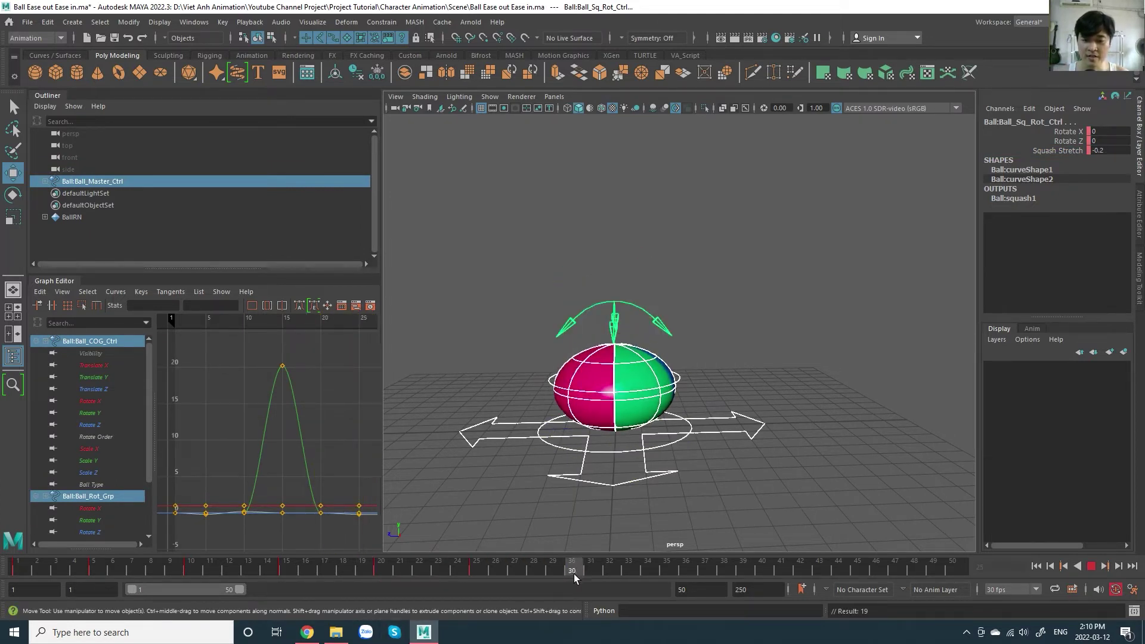
Step: Select Ball_Sq_Rot_Ctrl again and raise Squash Stretch to stretch the ball at frame 30
{"action": "left_click_drag", "start_coordinate": [660, 337], "coordinate": [663, 334]}
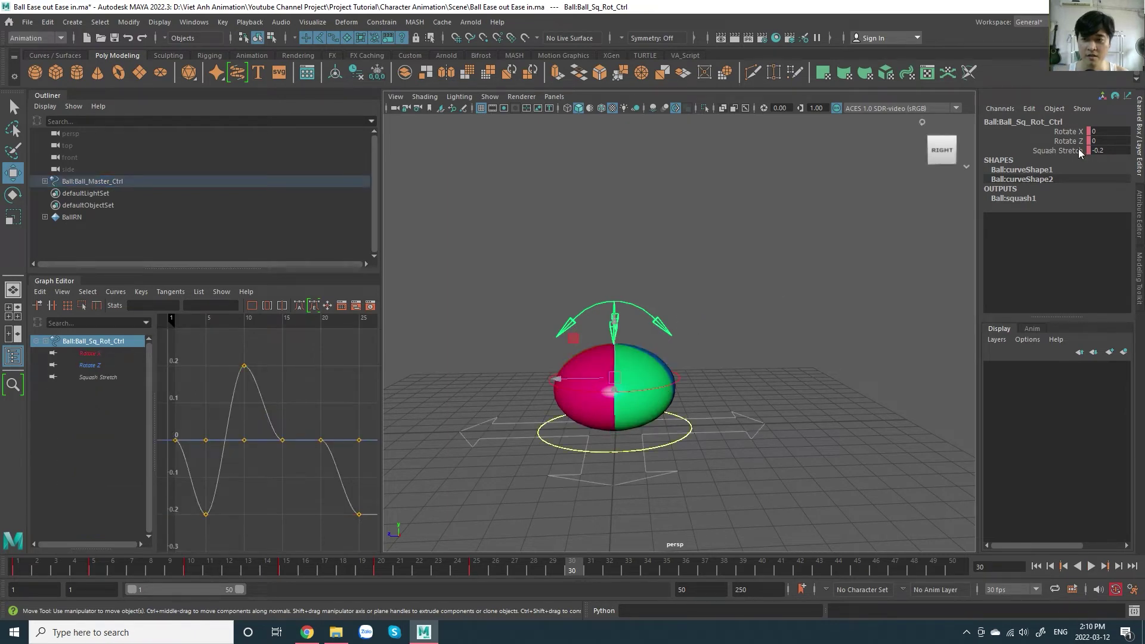
{"action": "left_click_drag", "start_coordinate": [480, 228], "coordinate": [786, 481]}
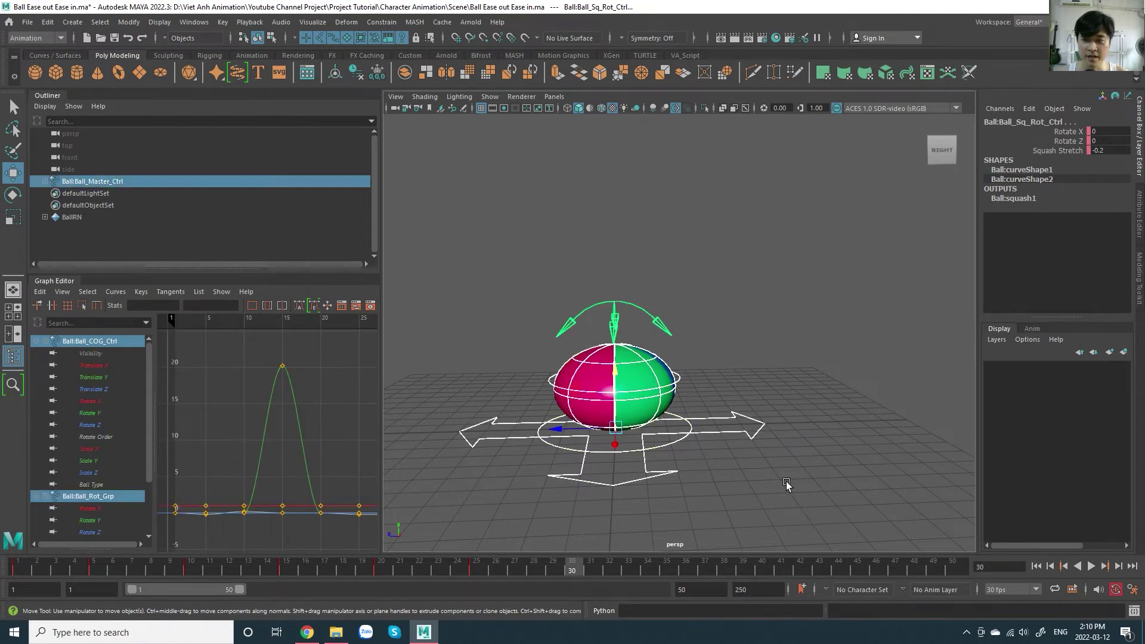
{"action": "left_click", "coordinate": [663, 327]}
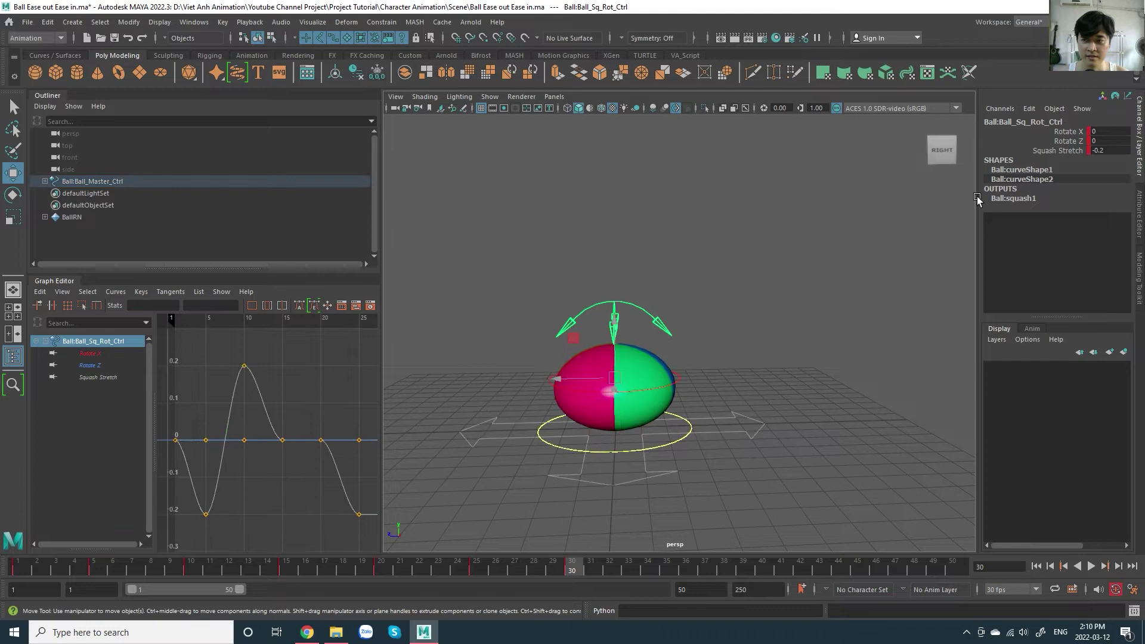
{"action": "left_click", "coordinate": [1072, 151]}
{"action": "middle_click_drag", "start_coordinate": [790, 361], "coordinate": [796, 370]}
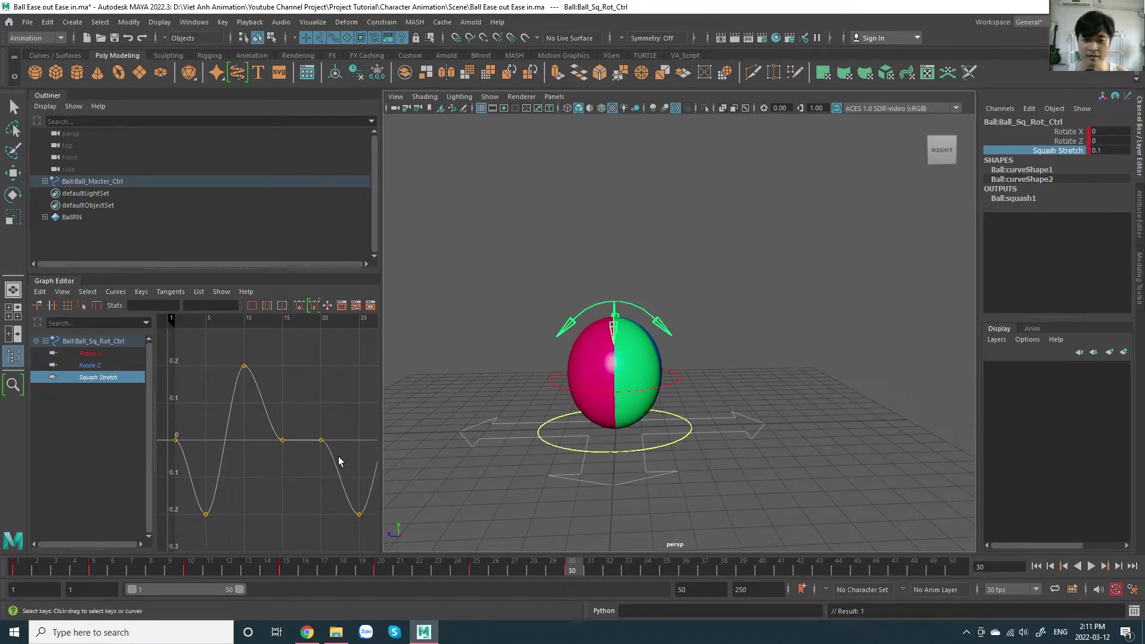
Step: At frame 35, set Ball_Sq_Rot_Ctrl's Squash Stretch back to 0
{"action": "middle_click_drag", "start_coordinate": [338, 461], "coordinate": [269, 463], "text": "alt"}
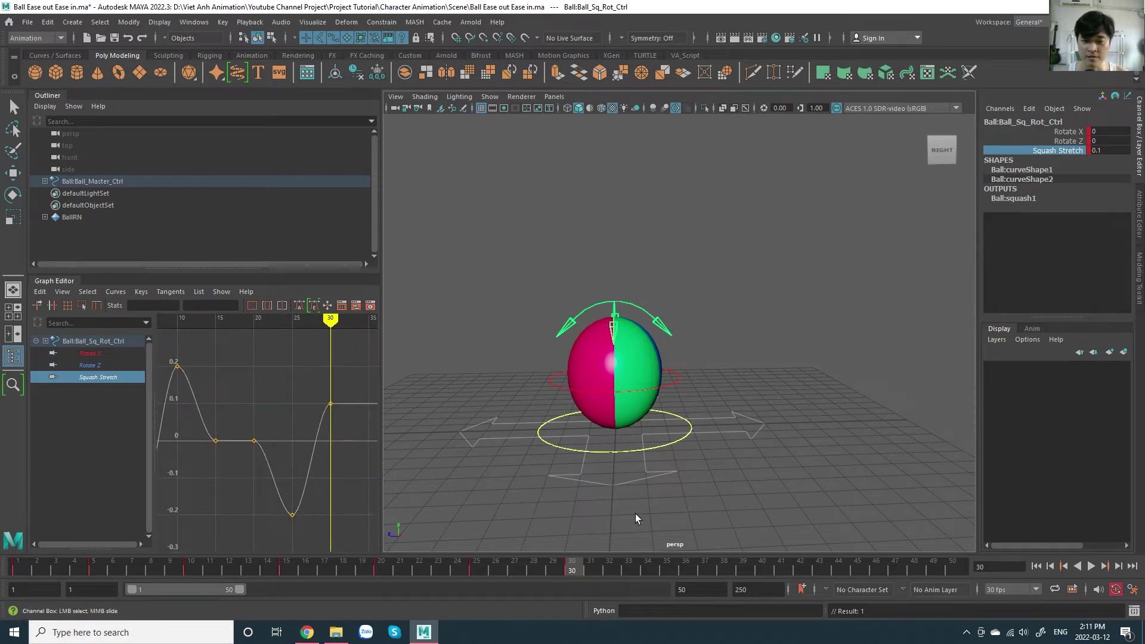
{"action": "left_click_drag", "start_coordinate": [510, 238], "coordinate": [868, 519]}
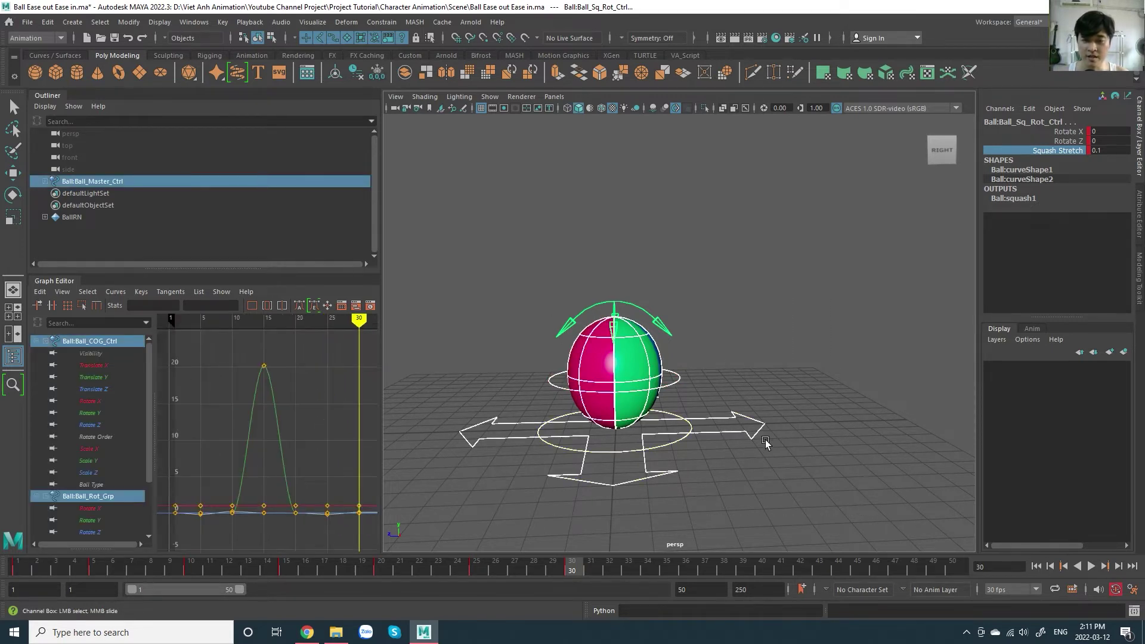
{"action": "left_click", "coordinate": [666, 571]}
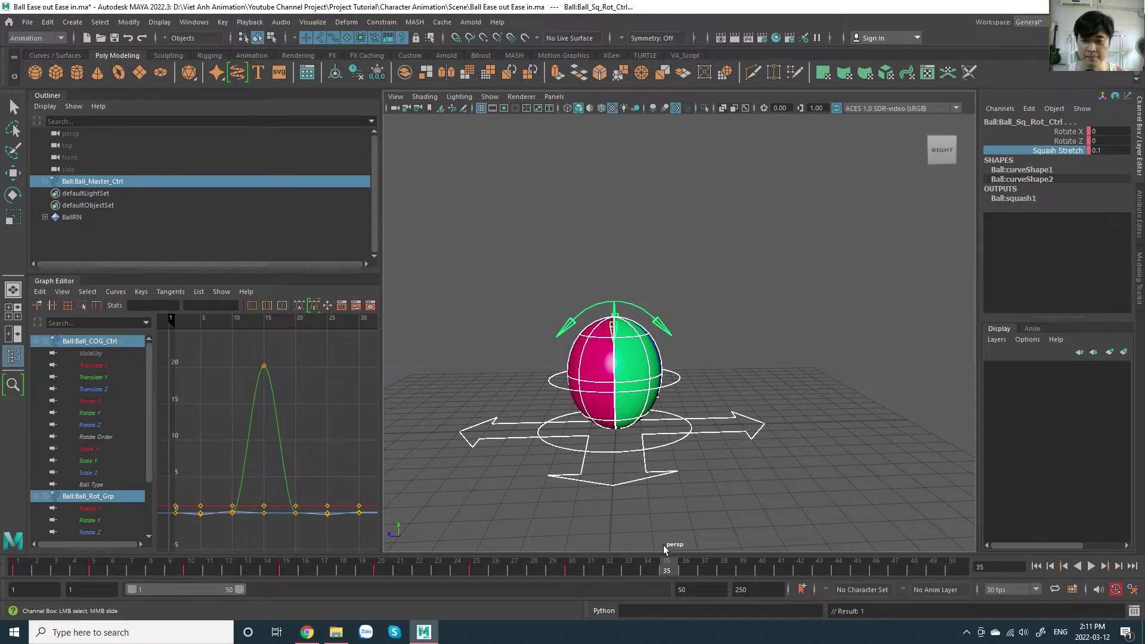
{"action": "left_click", "coordinate": [668, 331]}
{"action": "double_click", "coordinate": [1113, 153]}
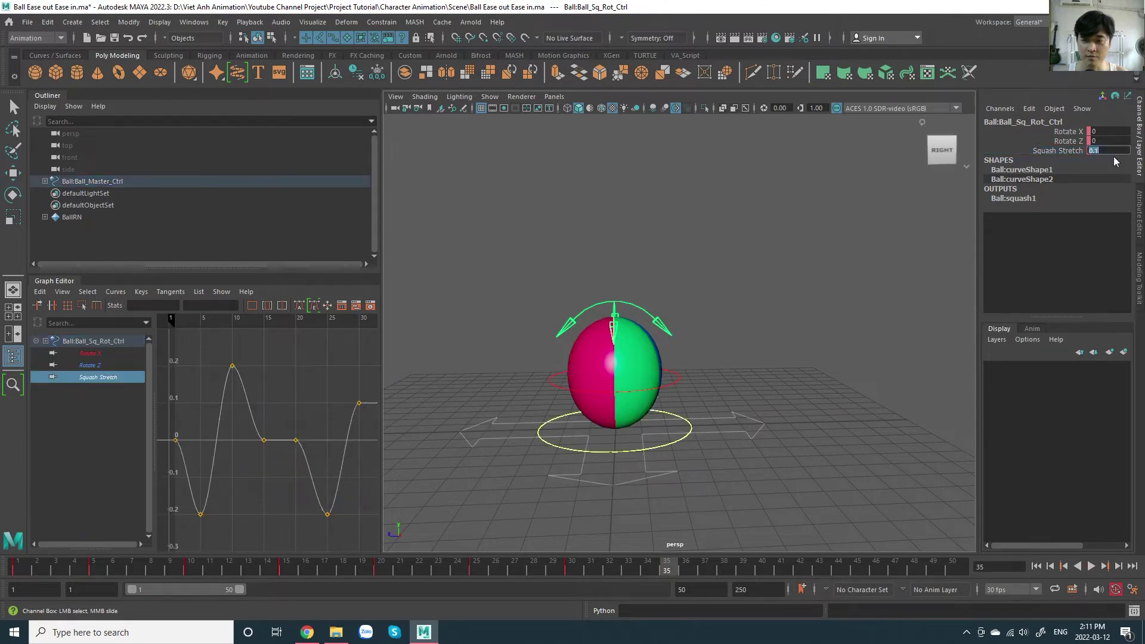
{"action": "type", "text": "0"}
{"action": "key", "text": "Return"}
Step: Clear the selection and box-select the ball's controls again
{"action": "key", "text": "w"}
{"action": "left_click", "coordinate": [830, 320]}
{"action": "mouse_move", "coordinate": [470, 242]}
{"action": "left_mouse_down"}
{"action": "mouse_move", "coordinate": [900, 589]}
{"action": "mouse_move", "coordinate": [809, 446]}
{"action": "left_mouse_up"}
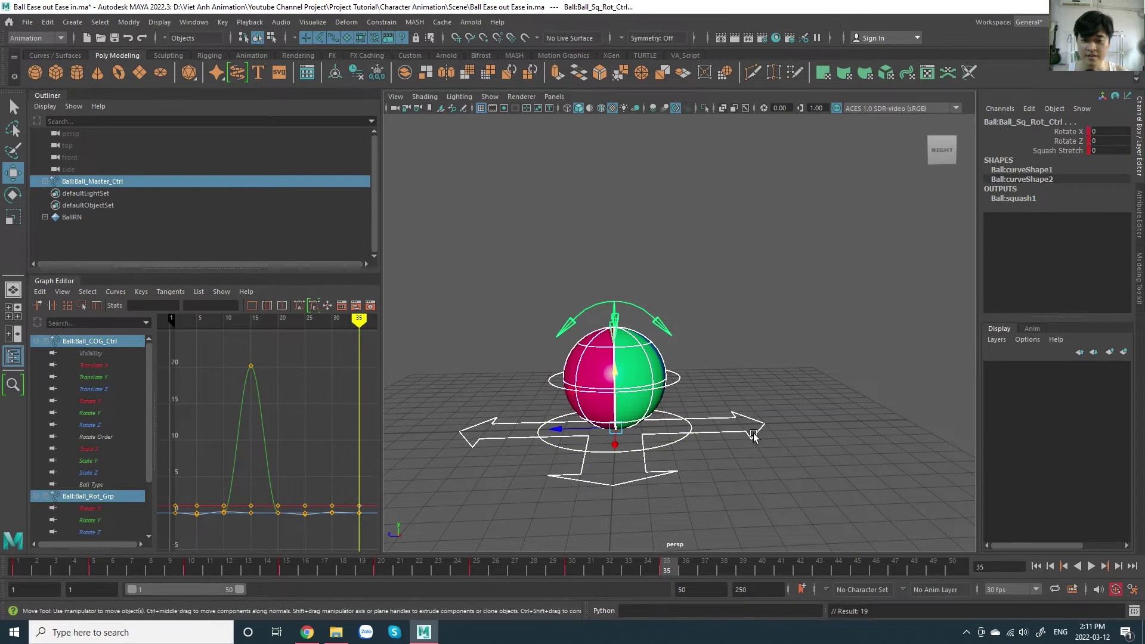
{"action": "left_click_drag", "start_coordinate": [915, 546], "coordinate": [916, 546]}
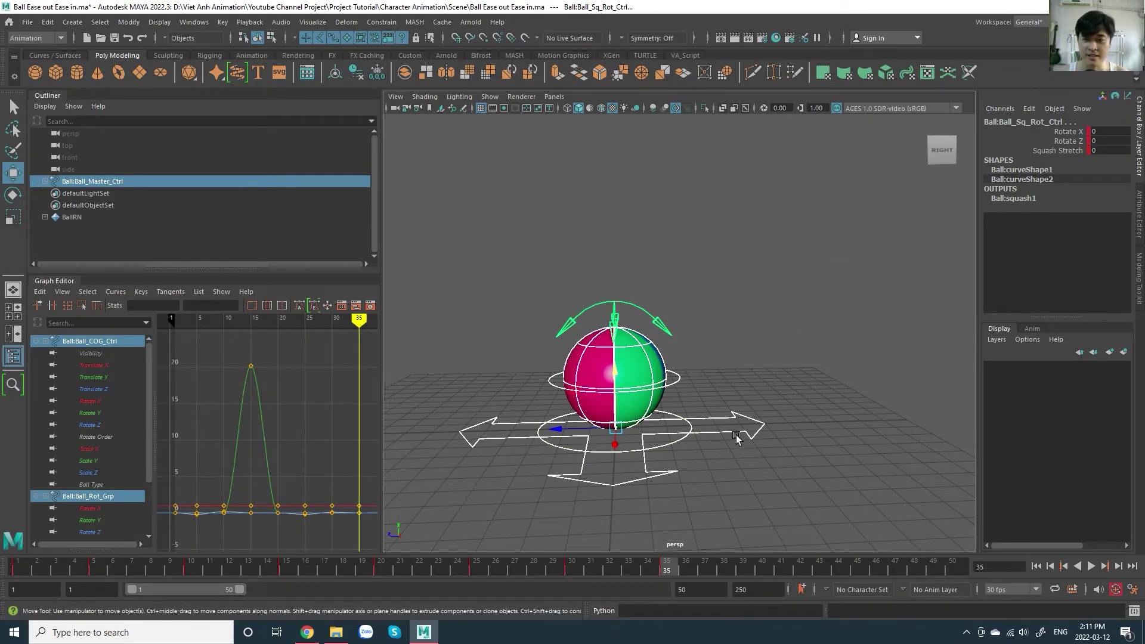
{"action": "left_click", "coordinate": [20, 574]}
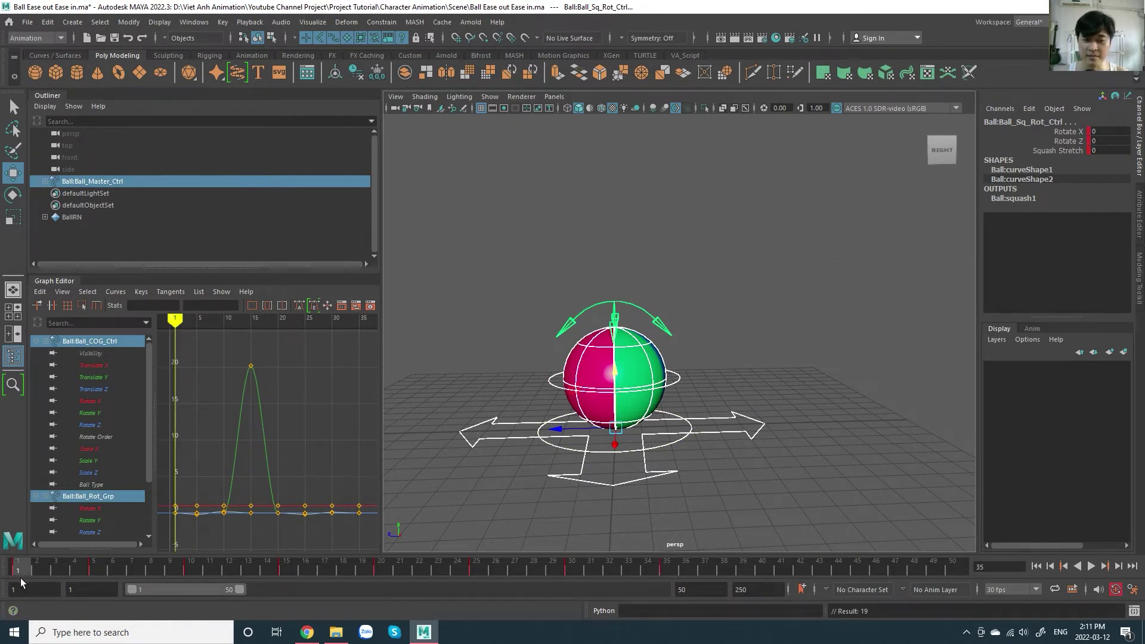
{"action": "scroll", "coordinate": [703, 373], "scroll_direction": "down", "scroll_amount": 3}
{"action": "scroll", "coordinate": [704, 381], "scroll_direction": "down", "scroll_amount": 2}
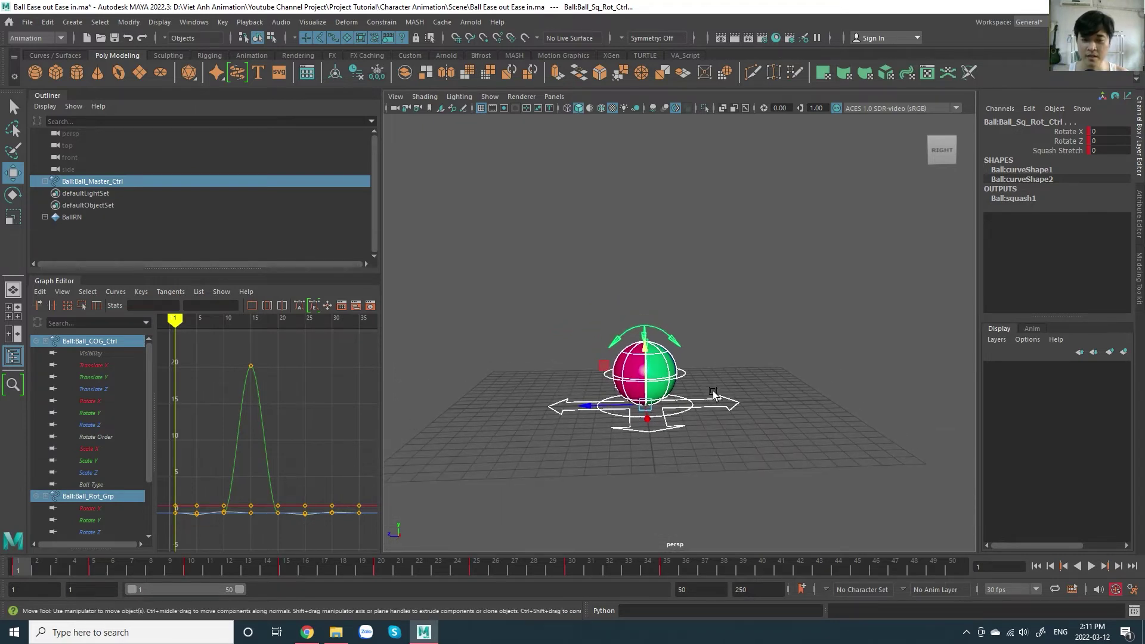
{"action": "left_click_drag", "start_coordinate": [713, 391], "coordinate": [714, 398], "text": "alt"}
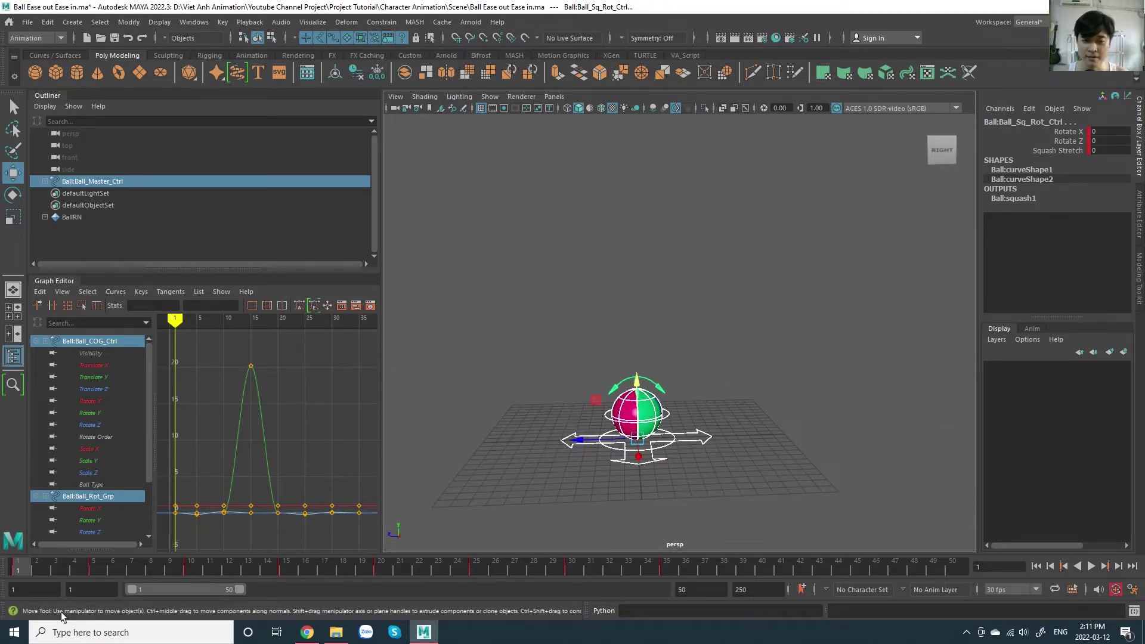
{"action": "left_click_drag", "start_coordinate": [655, 458], "coordinate": [665, 435], "text": "alt"}
{"action": "scroll", "coordinate": [659, 456], "scroll_direction": "up", "scroll_amount": 2}
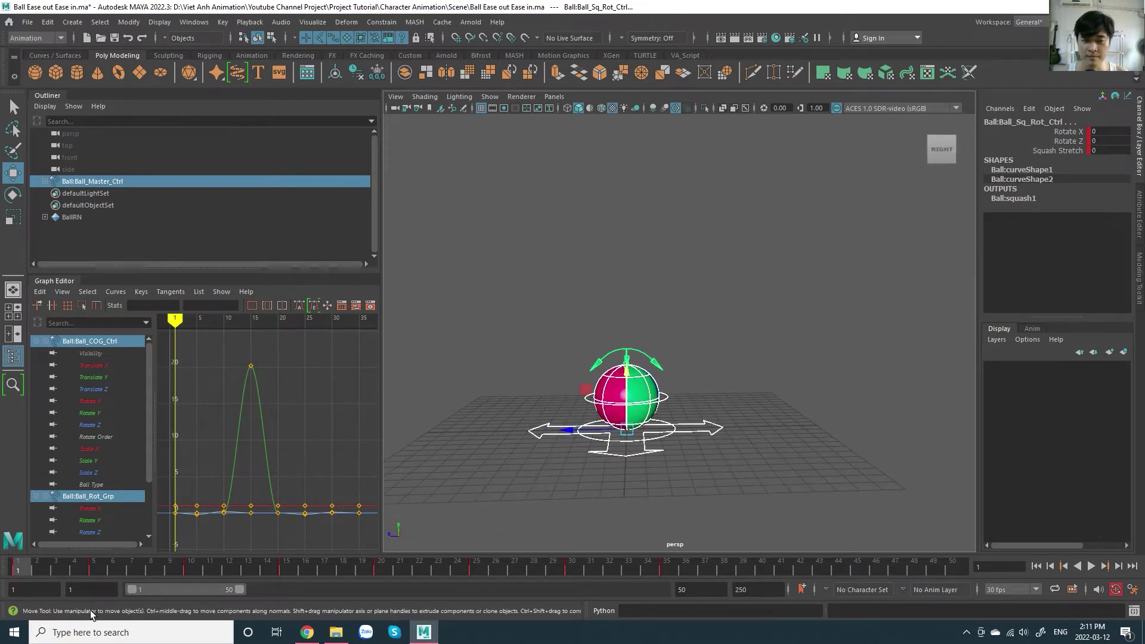
{"action": "mouse_move", "coordinate": [27, 568]}
{"action": "left_mouse_down"}
{"action": "mouse_move", "coordinate": [99, 578]}
{"action": "mouse_move", "coordinate": [267, 569]}
{"action": "left_mouse_up"}
{"action": "scroll", "coordinate": [723, 285], "scroll_direction": "down", "scroll_amount": 3}
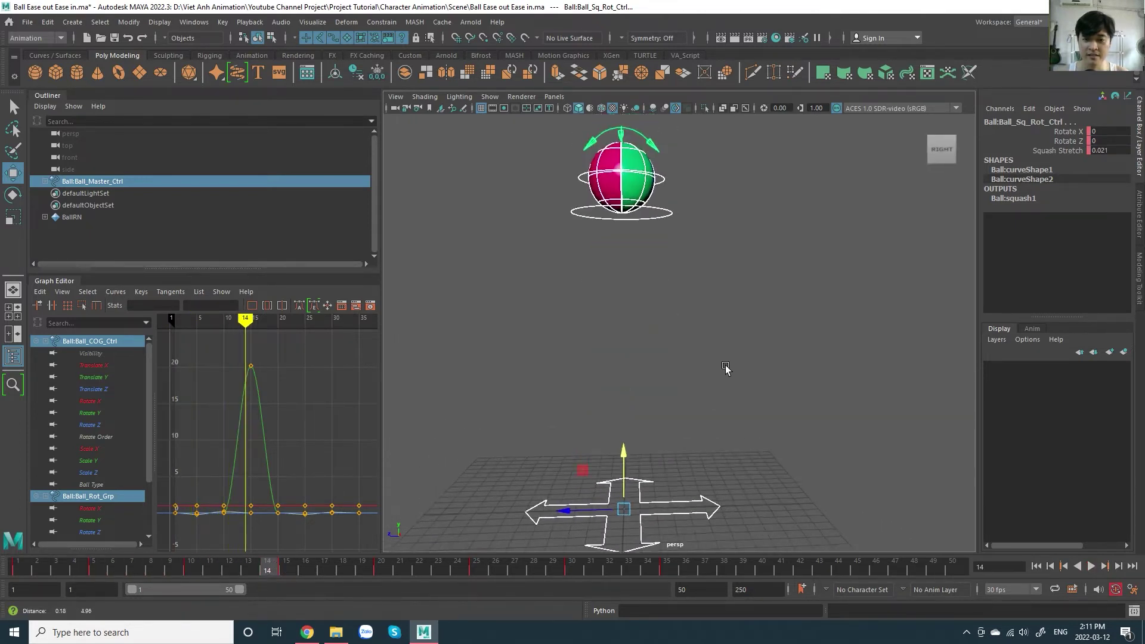
{"action": "left_click", "coordinate": [293, 568]}
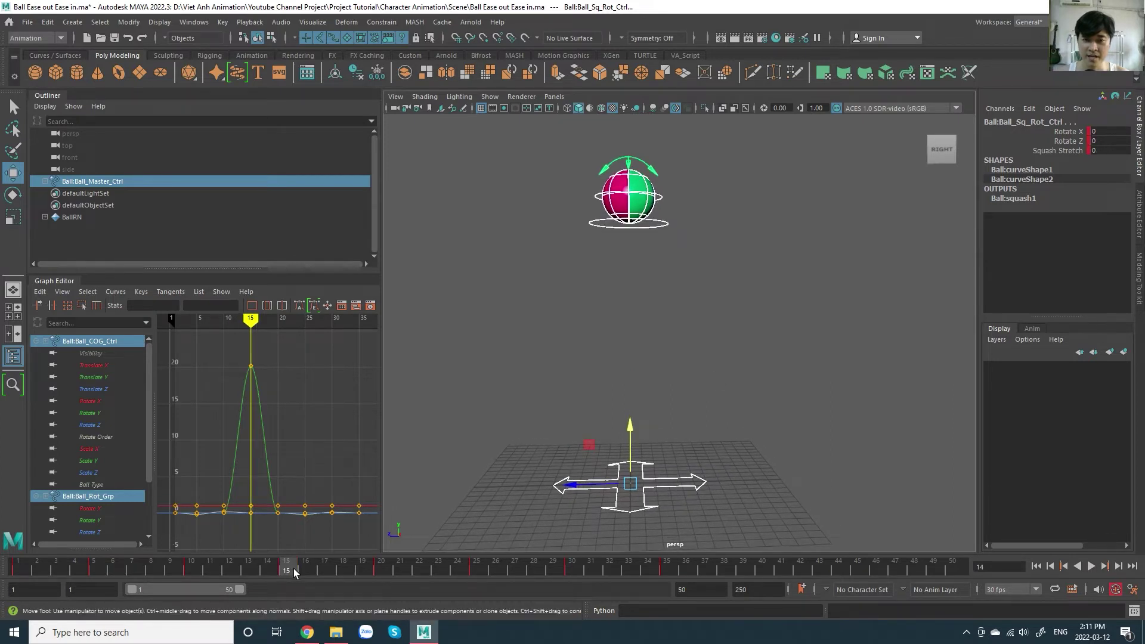
{"action": "key", "text": "alt+v"}
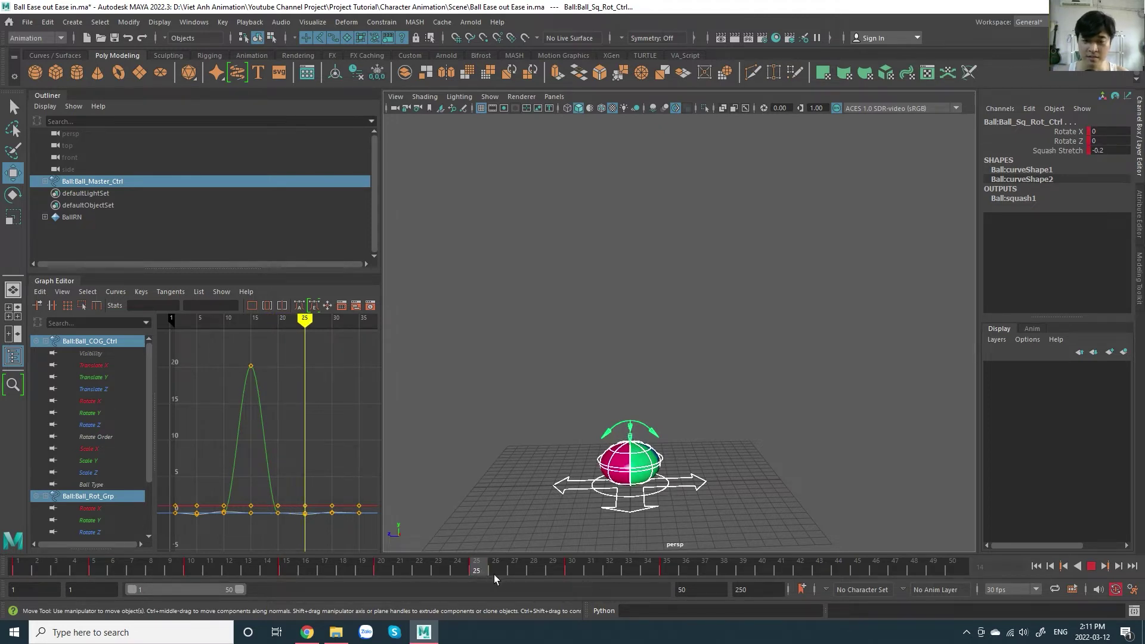
{"action": "left_click_drag", "start_coordinate": [494, 574], "coordinate": [573, 575]}
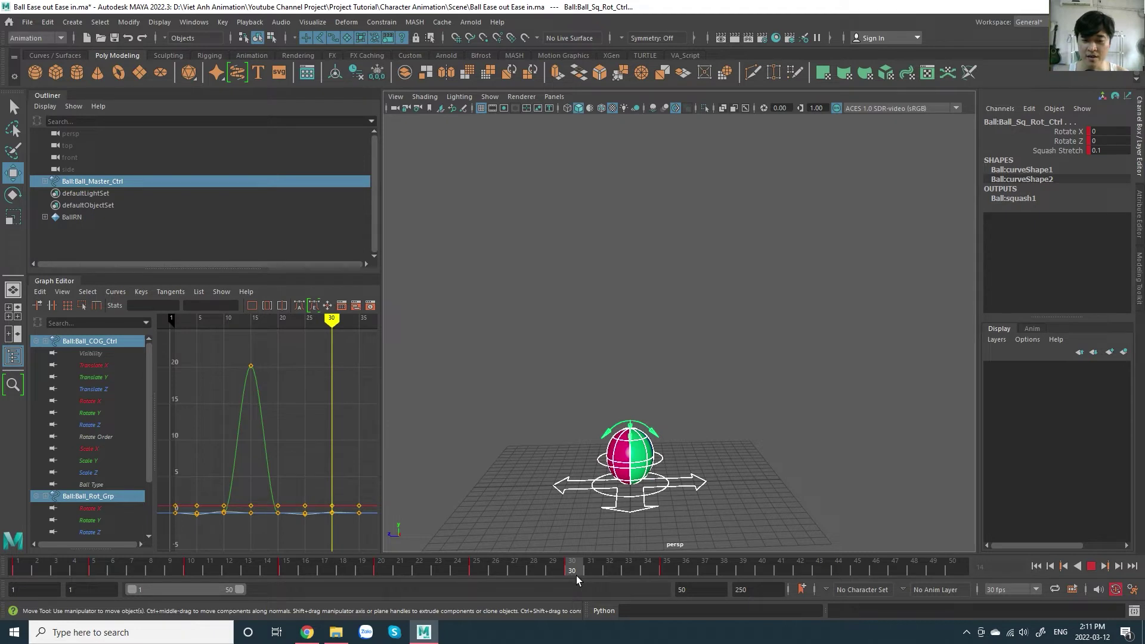
{"action": "mouse_move", "coordinate": [576, 575]}
{"action": "left_mouse_down"}
{"action": "mouse_move", "coordinate": [514, 578]}
{"action": "mouse_move", "coordinate": [675, 575]}
{"action": "left_mouse_up"}
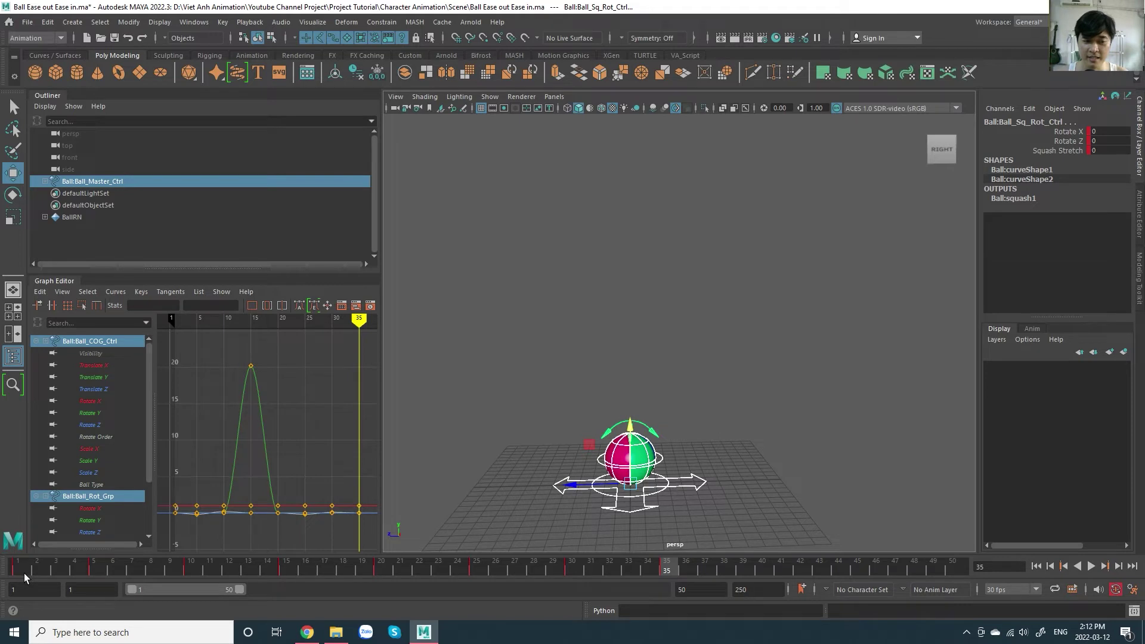
{"action": "left_click", "coordinate": [24, 573]}
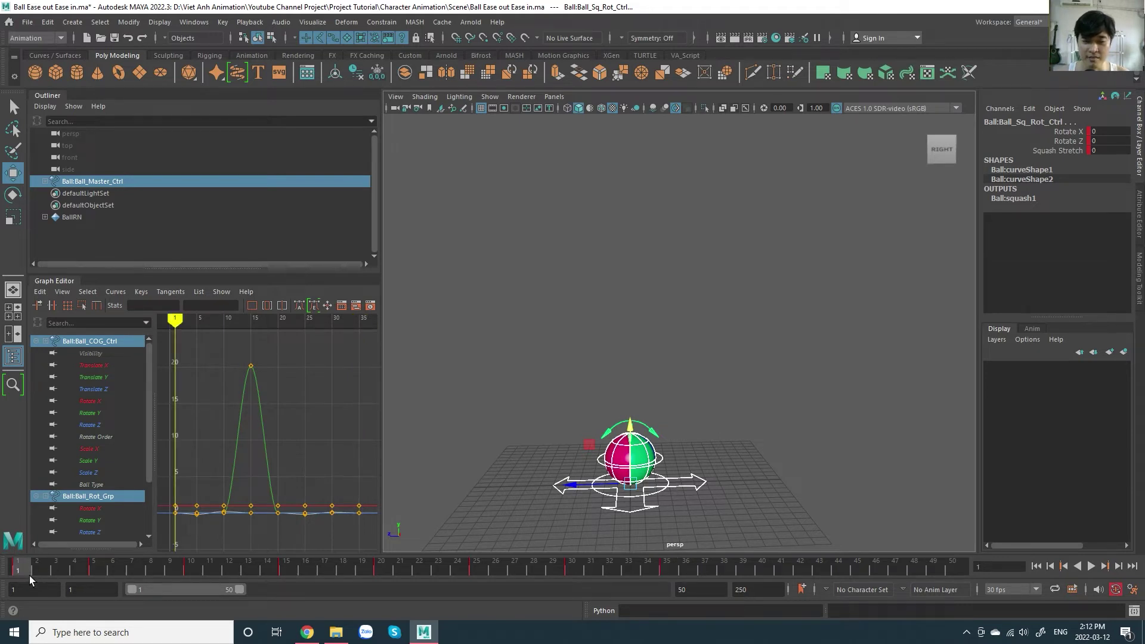
{"action": "left_click_drag", "start_coordinate": [28, 570], "coordinate": [670, 581]}
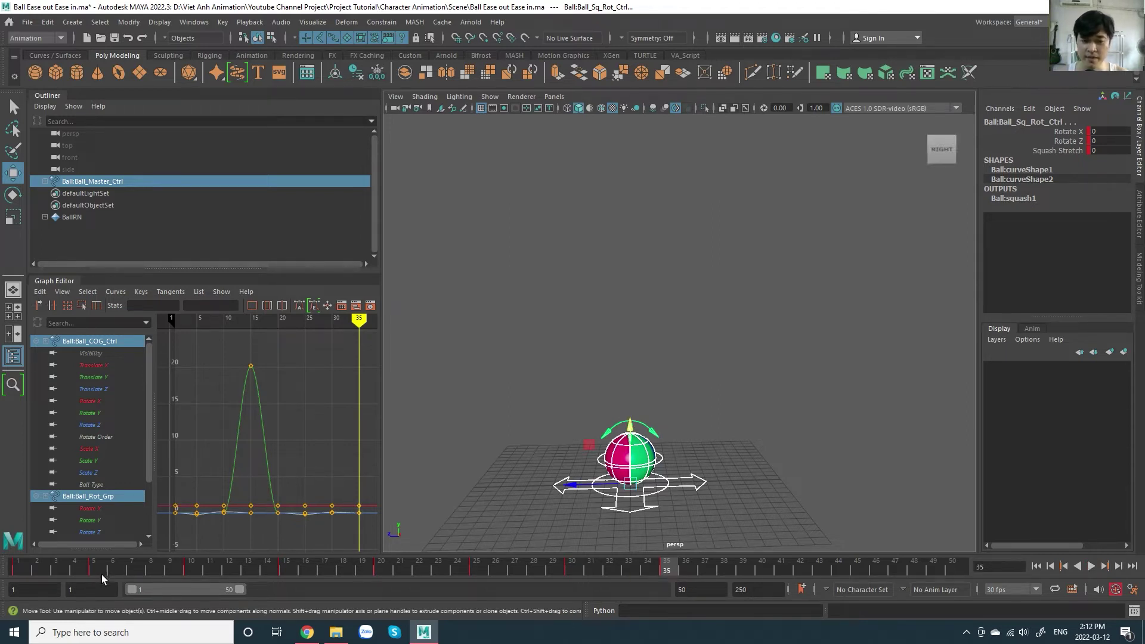
{"action": "left_click_drag", "start_coordinate": [100, 573], "coordinate": [42, 591]}
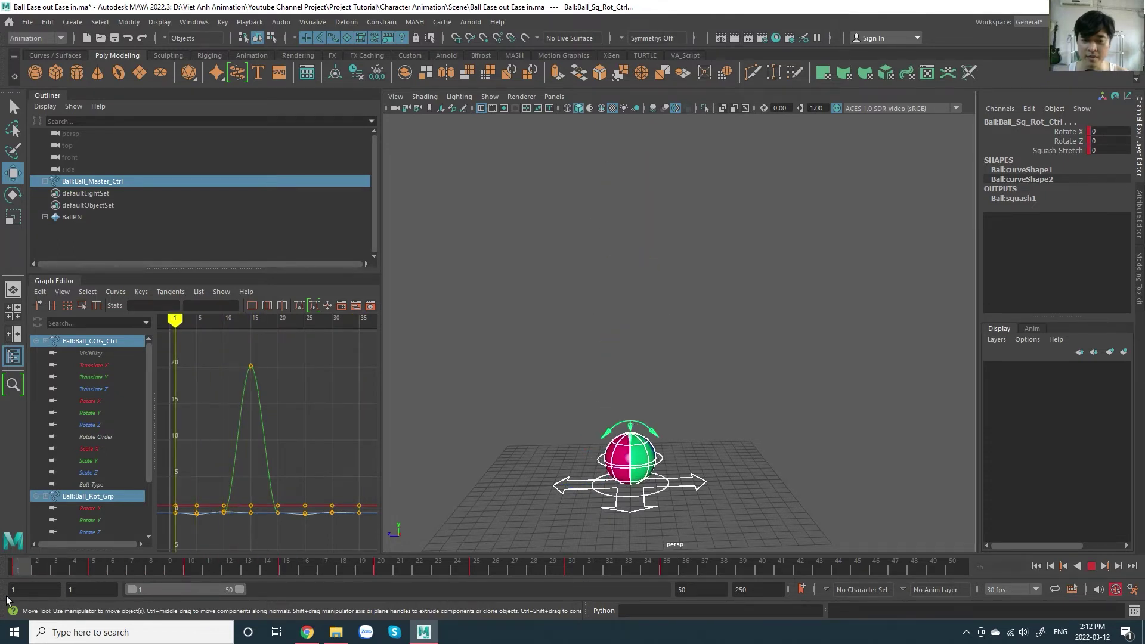
{"action": "key", "text": "Escape"}
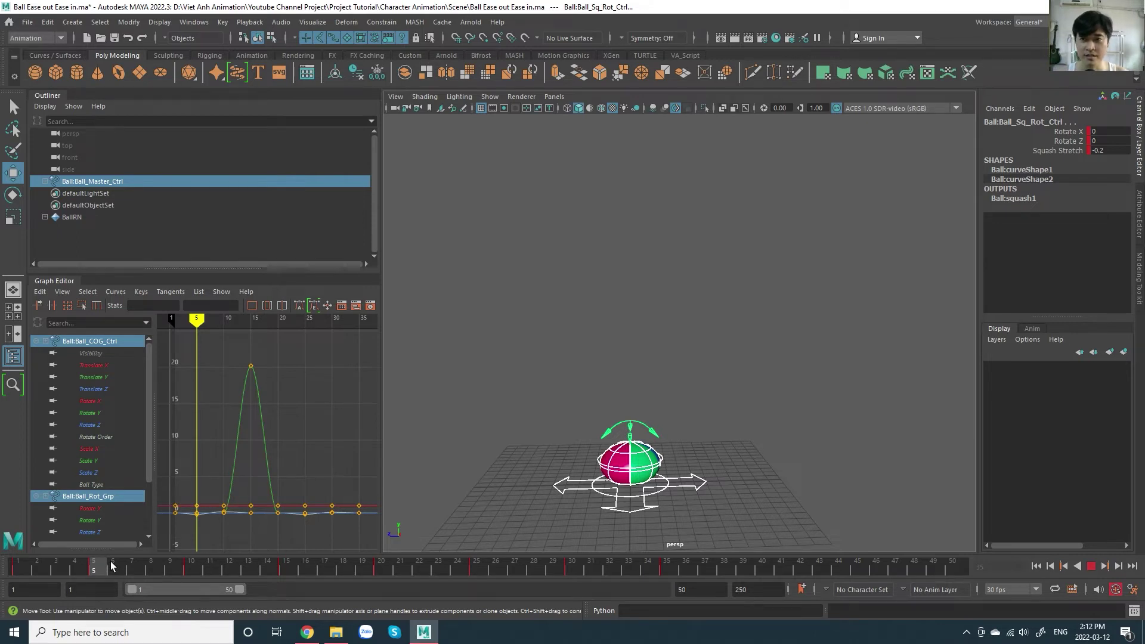
{"action": "mouse_move", "coordinate": [112, 567]}
{"action": "left_mouse_down"}
{"action": "mouse_move", "coordinate": [55, 571]}
{"action": "mouse_move", "coordinate": [120, 573]}
{"action": "left_mouse_up"}
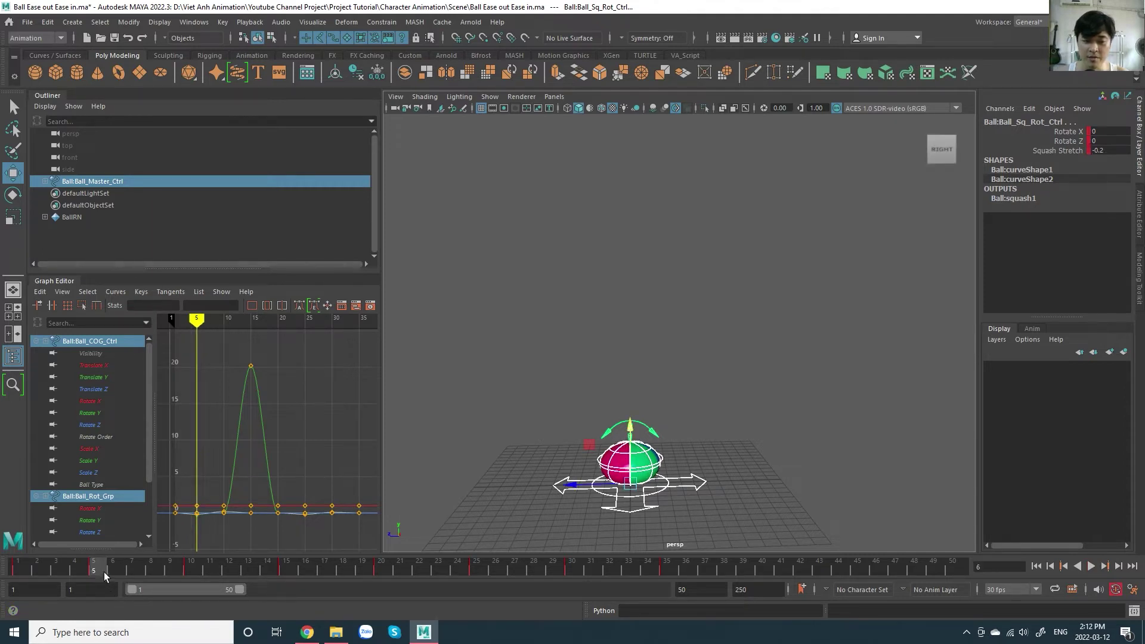
{"action": "left_click", "coordinate": [104, 571]}
{"action": "mouse_move", "coordinate": [103, 571]}
{"action": "left_mouse_down"}
{"action": "mouse_move", "coordinate": [35, 600]}
{"action": "mouse_move", "coordinate": [101, 581]}
{"action": "left_mouse_up"}
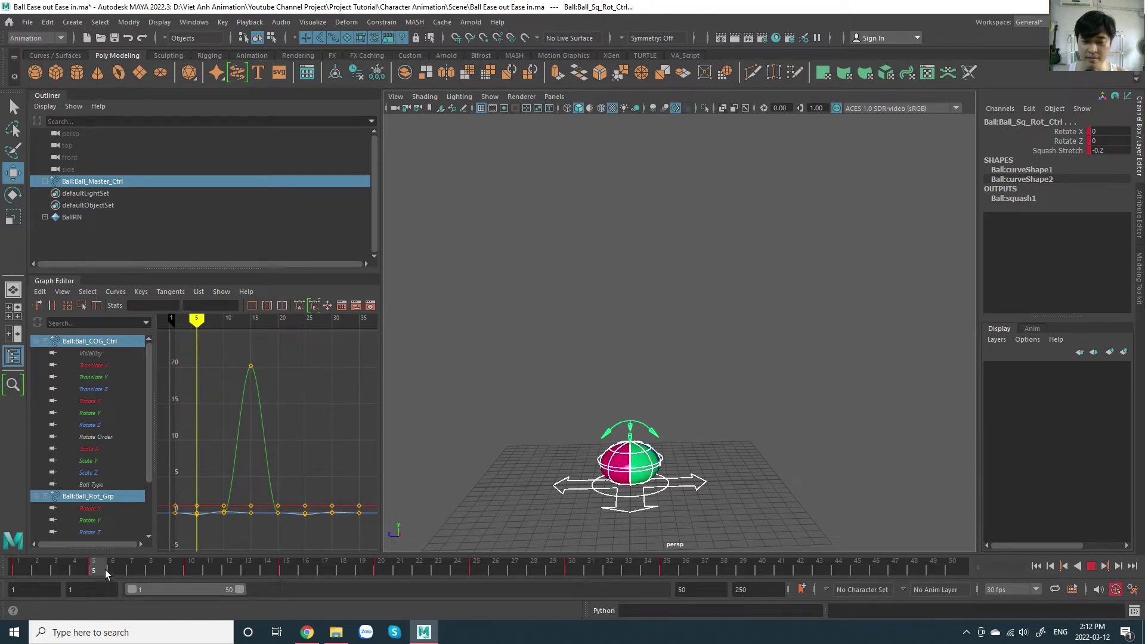
{"action": "left_click_drag", "start_coordinate": [114, 578], "coordinate": [202, 576]}
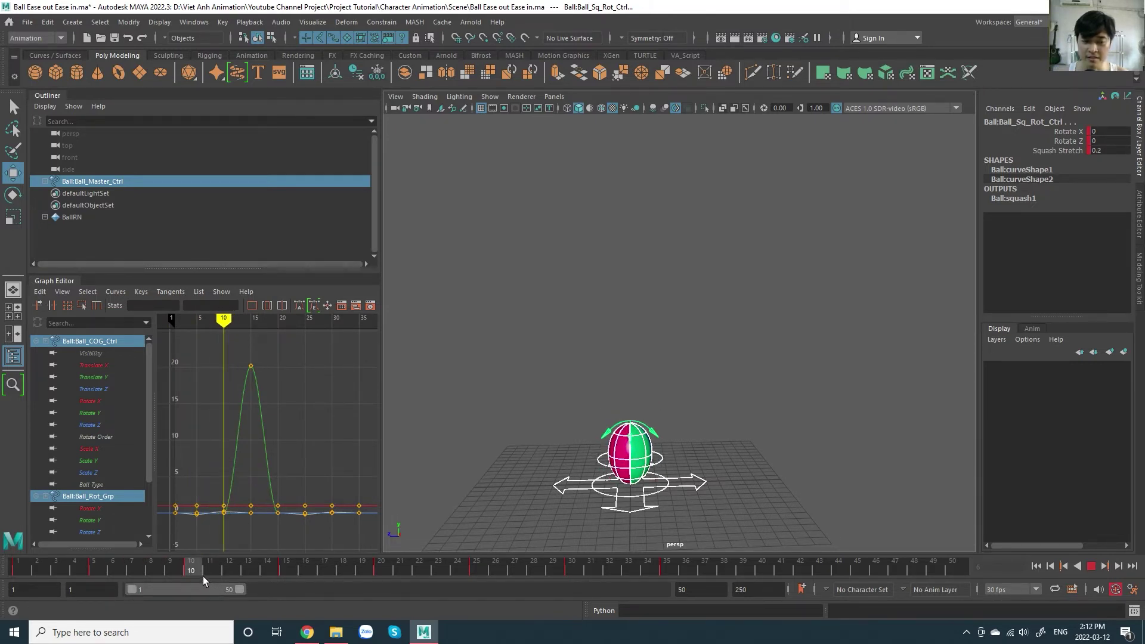
{"action": "left_click_drag", "start_coordinate": [203, 576], "coordinate": [570, 579]}
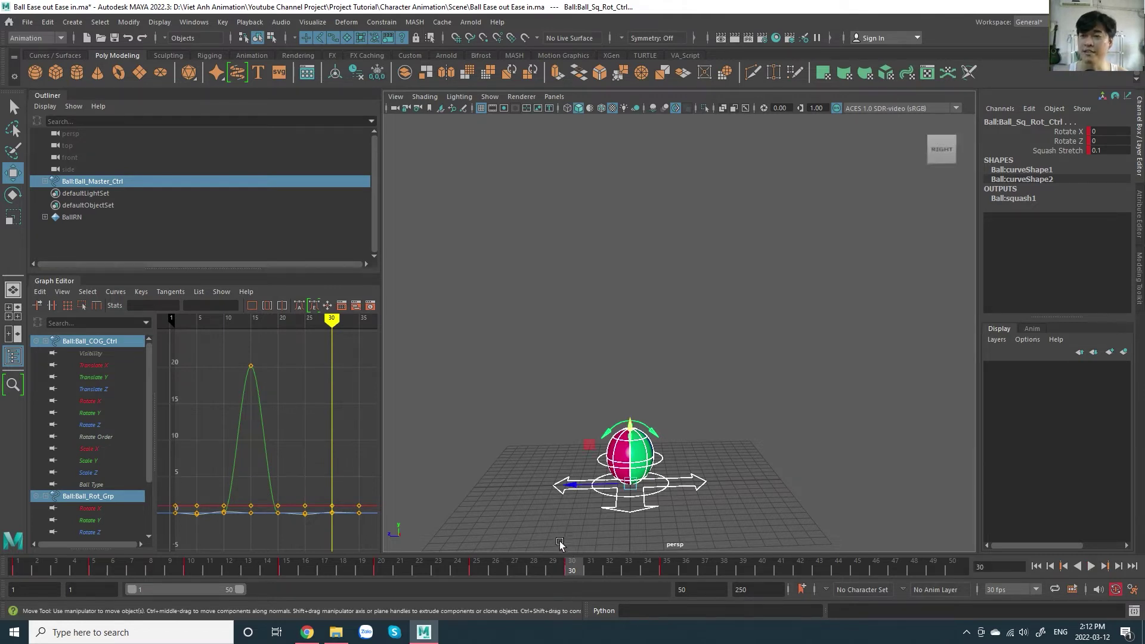
{"action": "left_click_drag", "start_coordinate": [391, 571], "coordinate": [18, 572]}
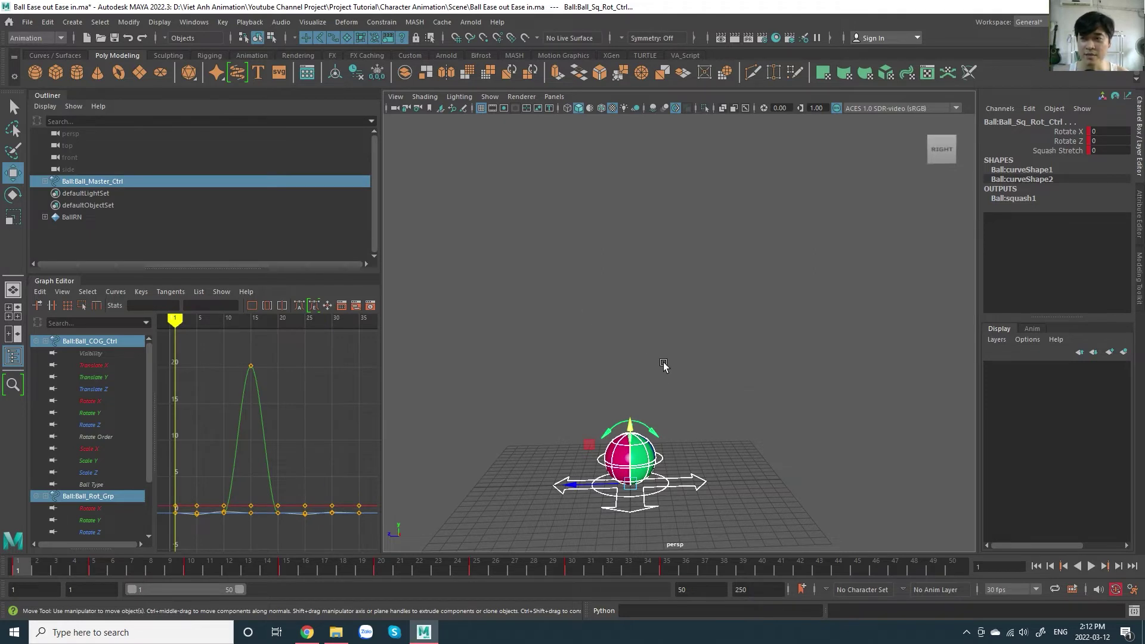
{"action": "key", "text": "alt+v"}
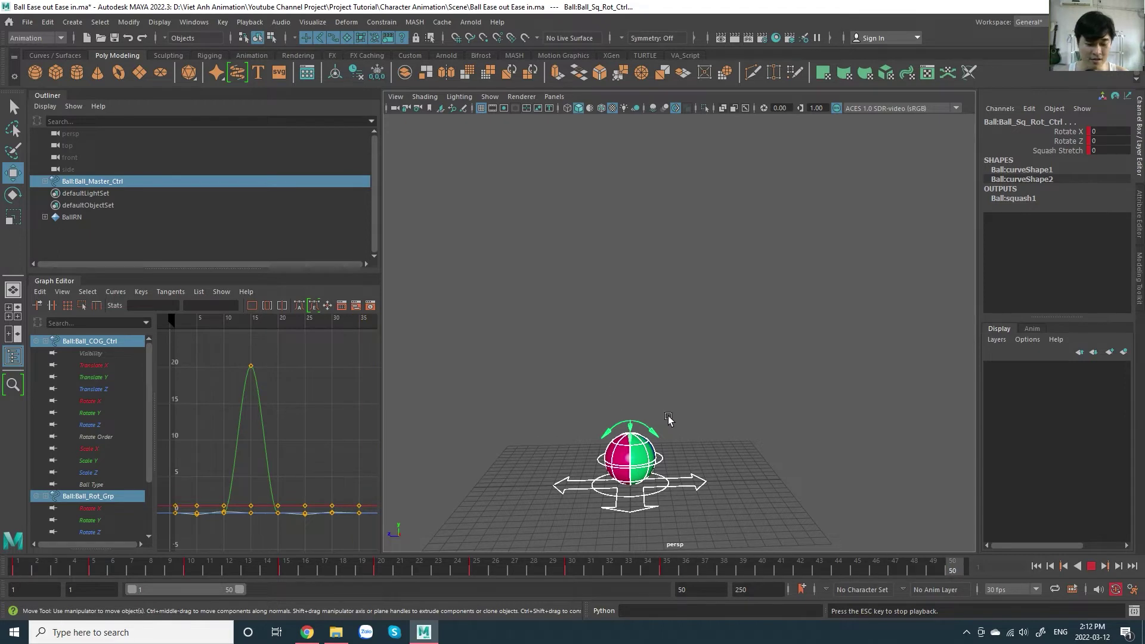
{"action": "key", "text": "Escape"}
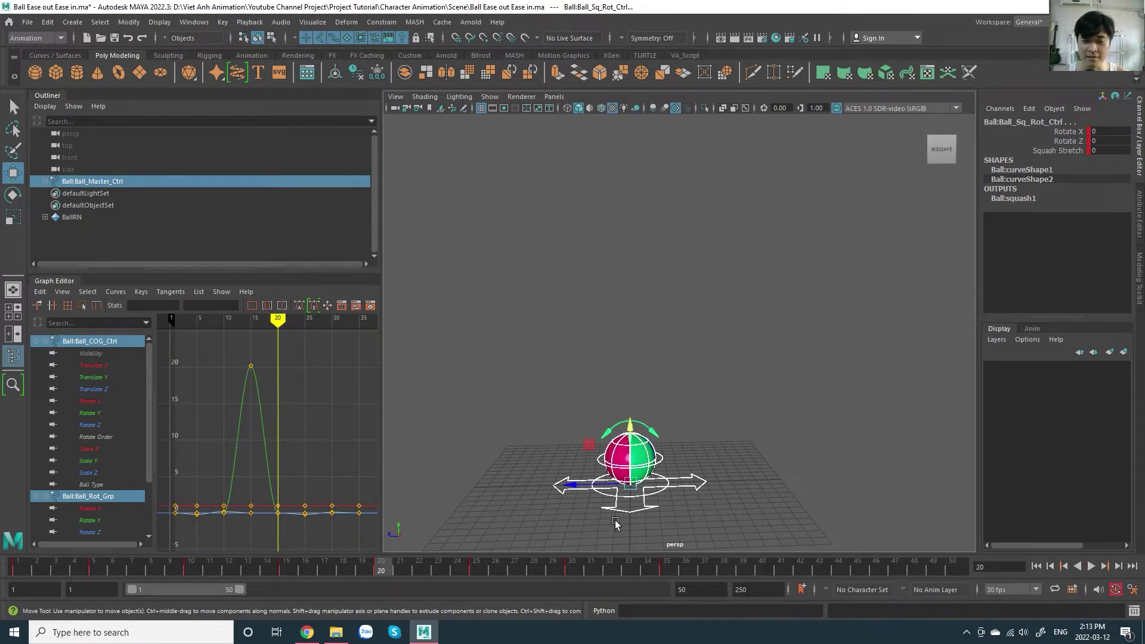
Step: Insert 'Tăng/' before 'Giảm' in cell D145's tip, commit it, and return to Maya
{"action": "left_click", "coordinate": [319, 637]}
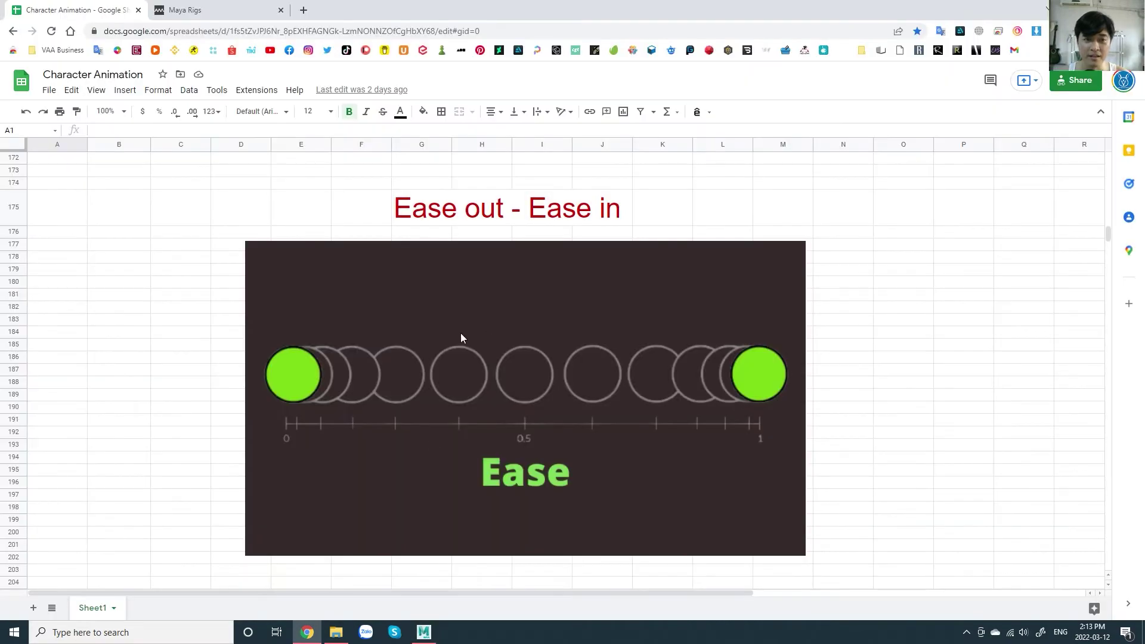
{"action": "scroll", "coordinate": [460, 337], "scroll_direction": "up", "scroll_amount": 3}
{"action": "scroll", "coordinate": [460, 342], "scroll_direction": "up", "scroll_amount": 6}
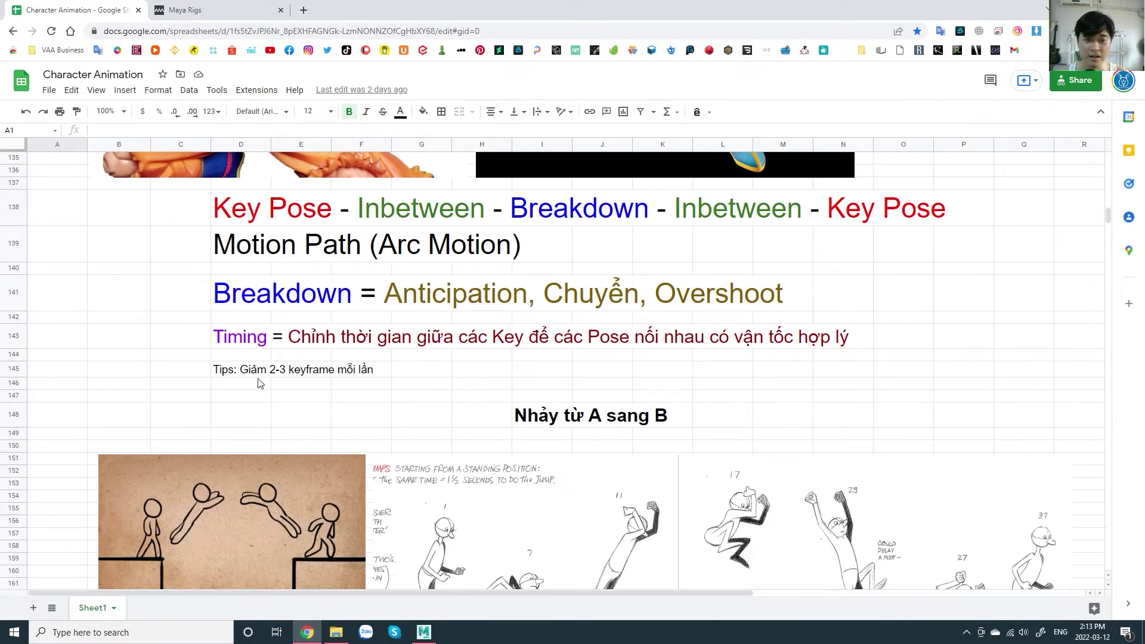
{"action": "scroll", "coordinate": [255, 385], "scroll_direction": "down", "scroll_amount": 3}
{"action": "scroll", "coordinate": [248, 373], "scroll_direction": "up", "scroll_amount": 2}
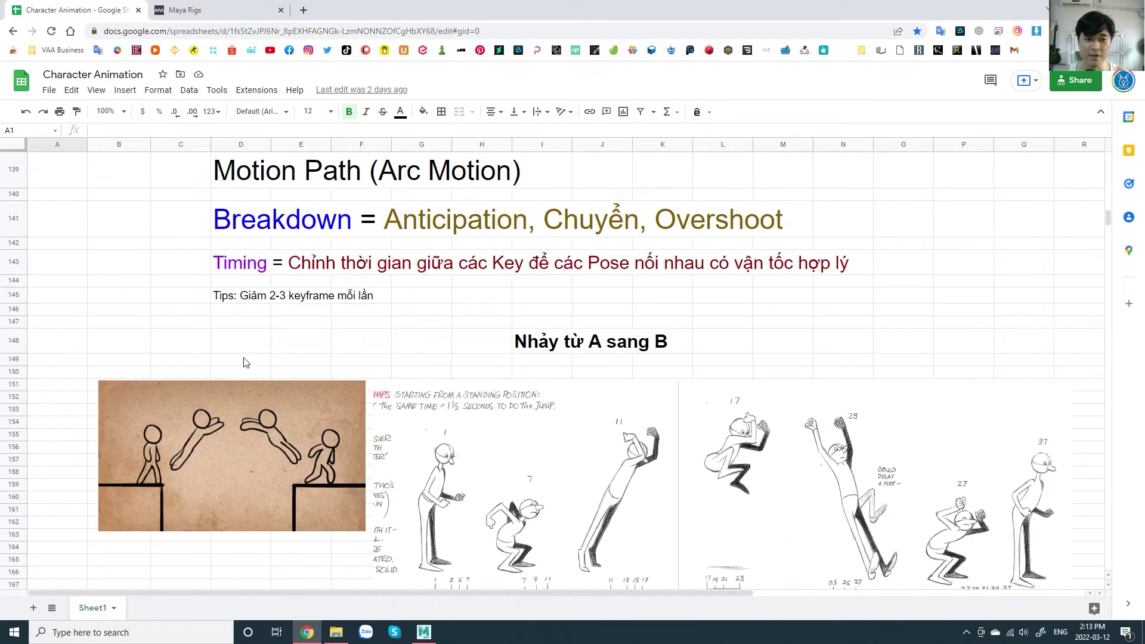
{"action": "left_click", "coordinate": [269, 297]}
{"action": "double_click", "coordinate": [243, 296]}
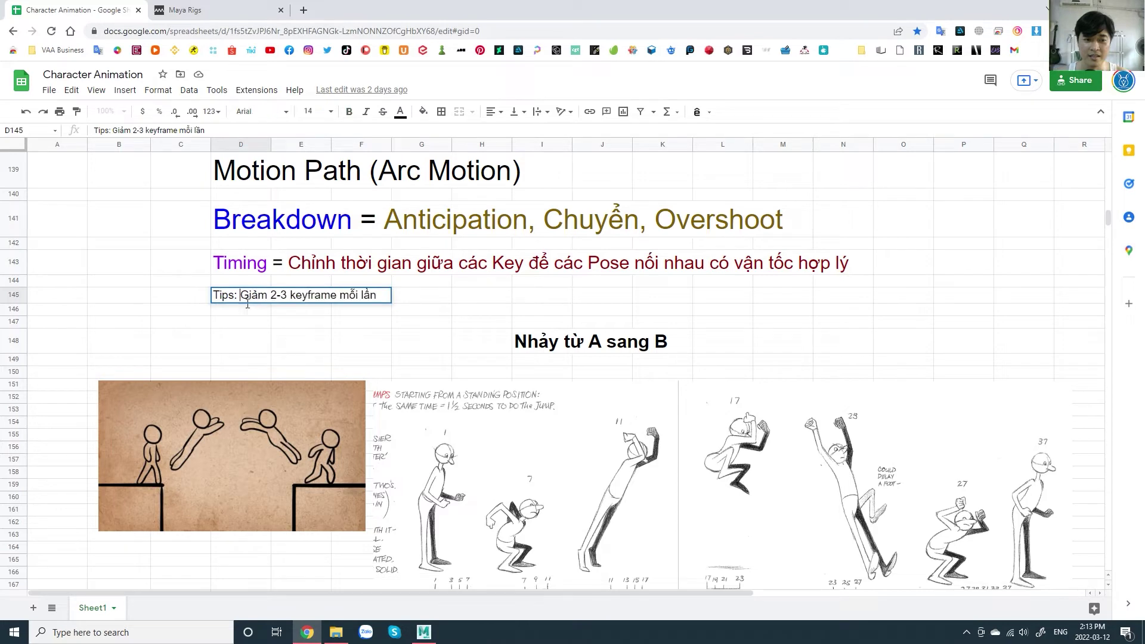
{"action": "type", "text": "Tan"}
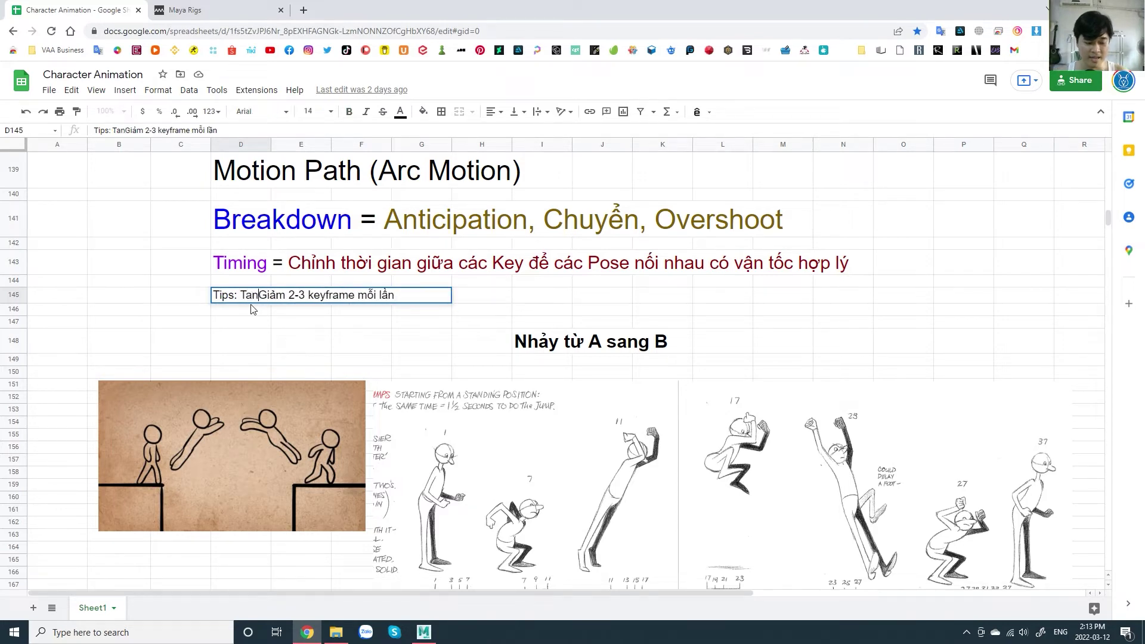
{"action": "type", "text": "g"}
{"action": "type", "text": "w"}
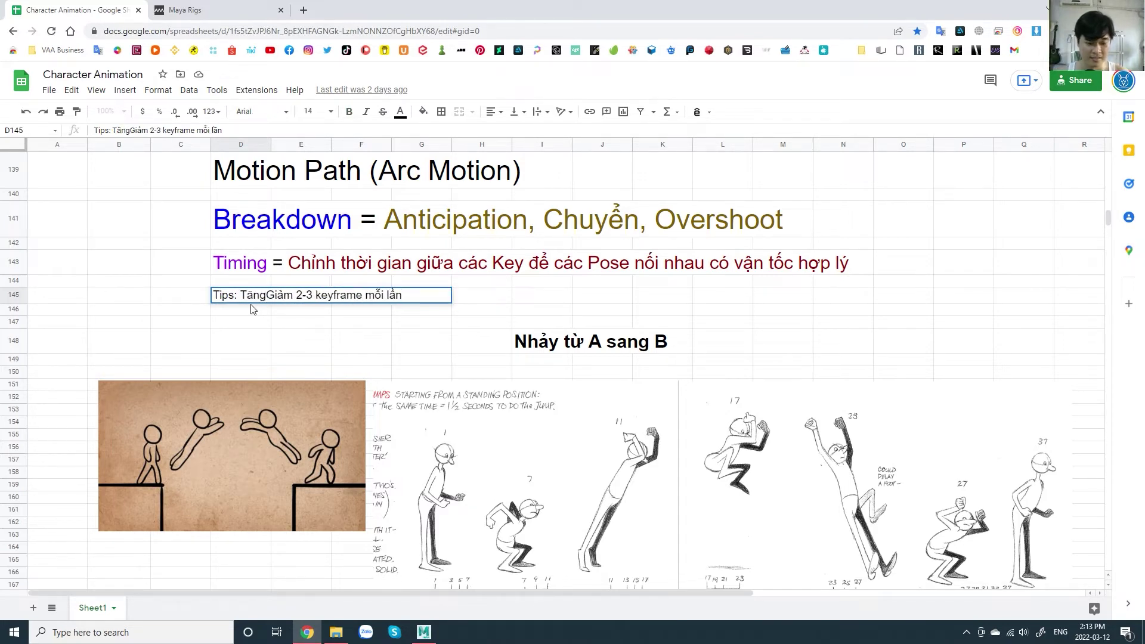
{"action": "type", "text": "/"}
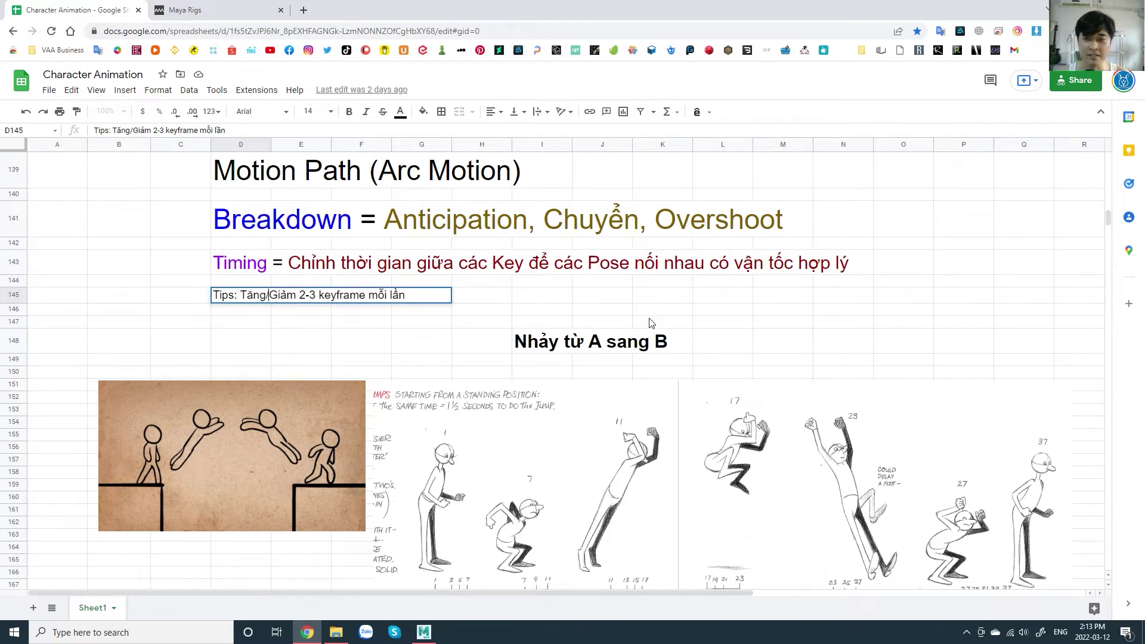
{"action": "left_click", "coordinate": [478, 324]}
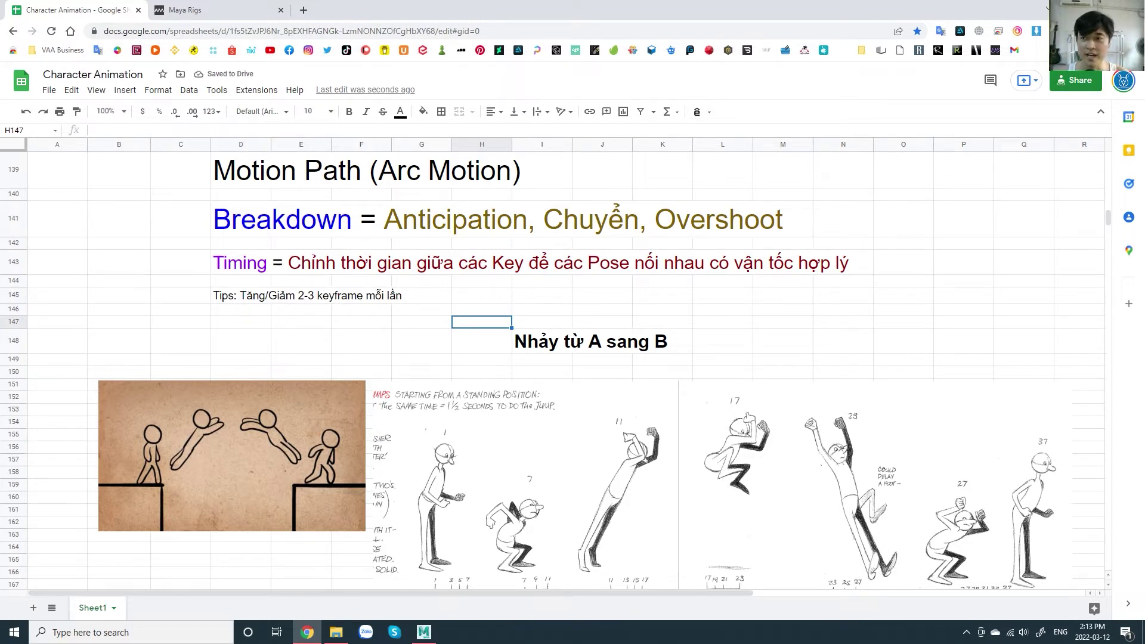
{"action": "left_click", "coordinate": [427, 631]}
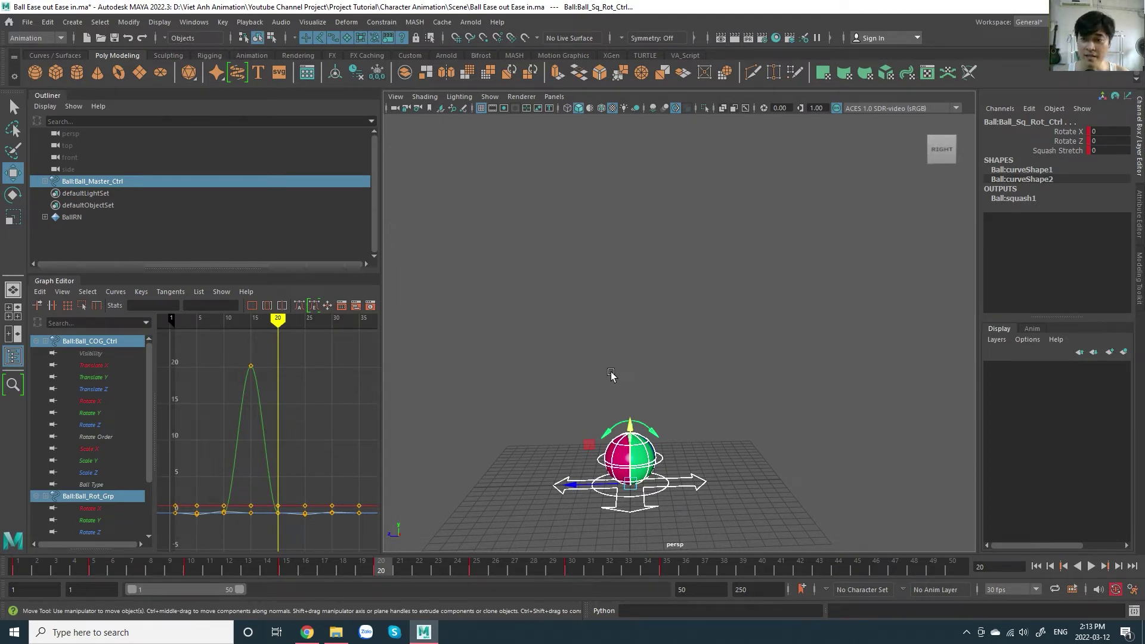
{"action": "left_click_drag", "start_coordinate": [490, 333], "coordinate": [571, 409]}
{"action": "left_click", "coordinate": [27, 572]}
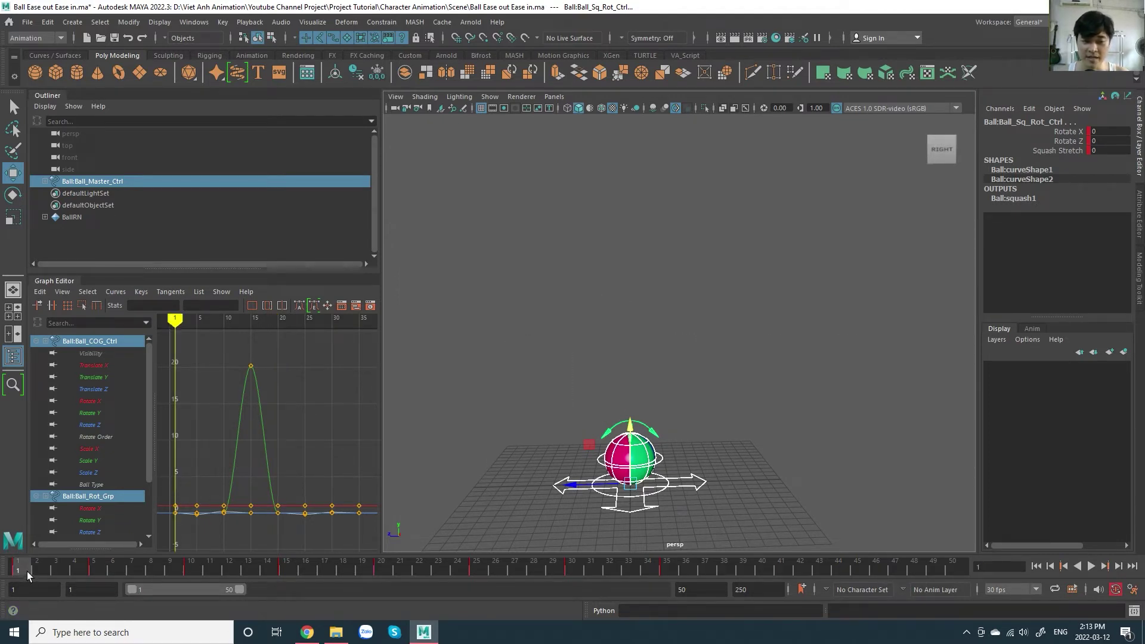
{"action": "key", "text": "alt+v"}
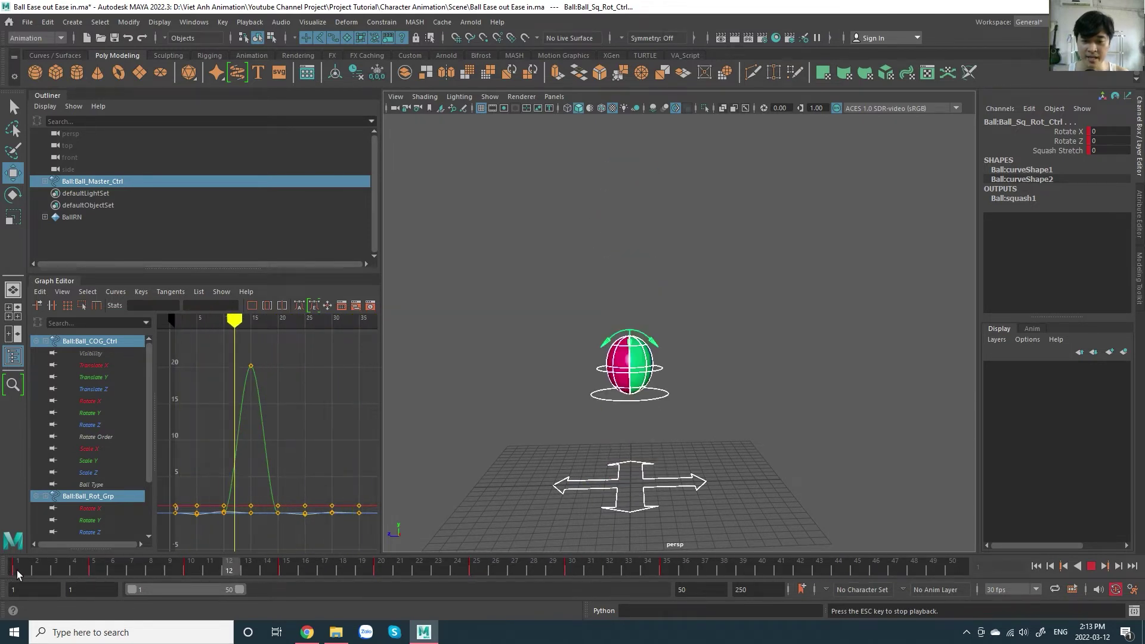
{"action": "key", "text": "Escape"}
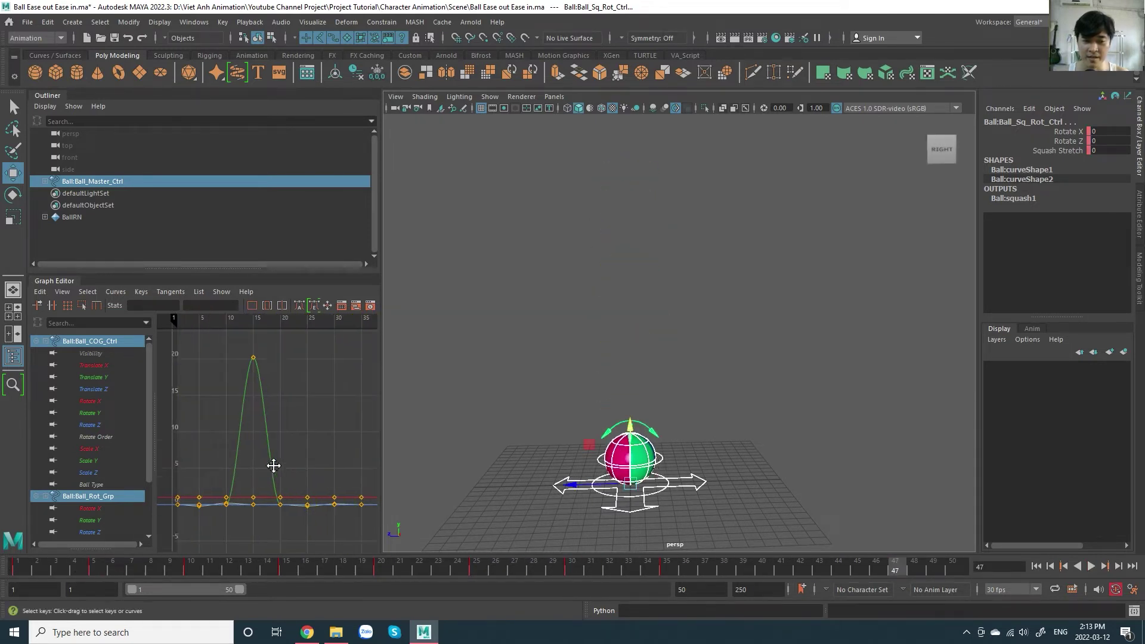
Step: Zoom out the Graph Editor, marquee-select all the jump keys, and frame them
{"action": "mouse_move", "coordinate": [274, 465]}
{"action": "middle_mouse_down", "text": "alt"}
{"action": "mouse_move", "coordinate": [307, 411]}
{"action": "mouse_move", "coordinate": [299, 449]}
{"action": "middle_mouse_up", "text": "alt"}
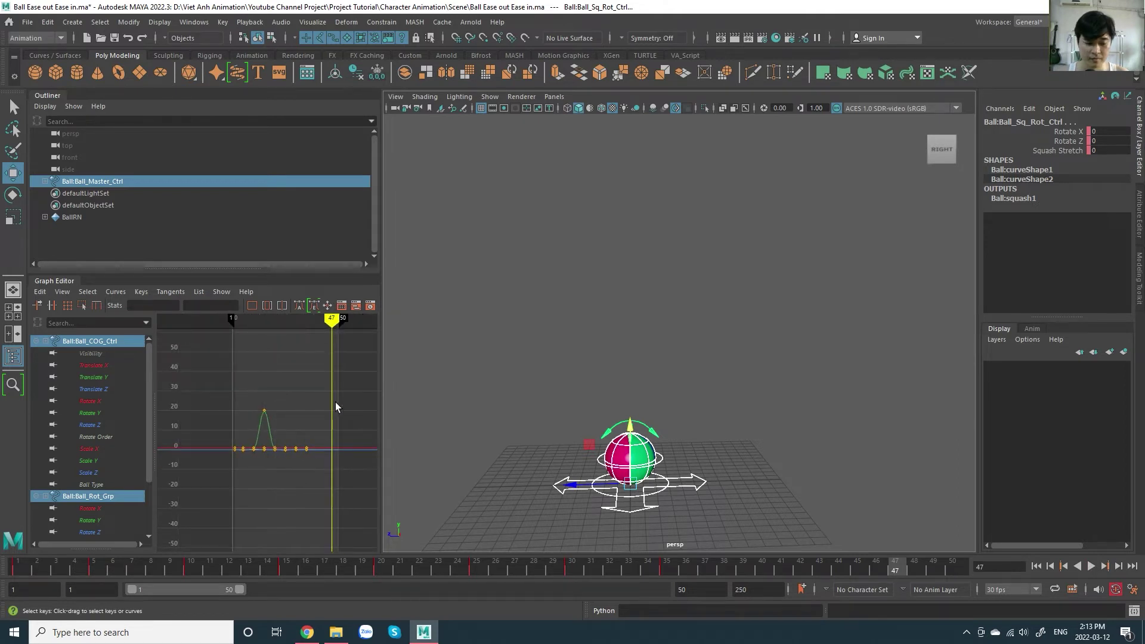
{"action": "mouse_move", "coordinate": [309, 418]}
{"action": "right_mouse_down", "text": "alt"}
{"action": "mouse_move", "coordinate": [274, 453]}
{"action": "mouse_move", "coordinate": [295, 460]}
{"action": "mouse_move", "coordinate": [297, 435]}
{"action": "mouse_move", "coordinate": [336, 438]}
{"action": "mouse_move", "coordinate": [312, 463]}
{"action": "mouse_move", "coordinate": [285, 428]}
{"action": "right_mouse_up", "text": "alt"}
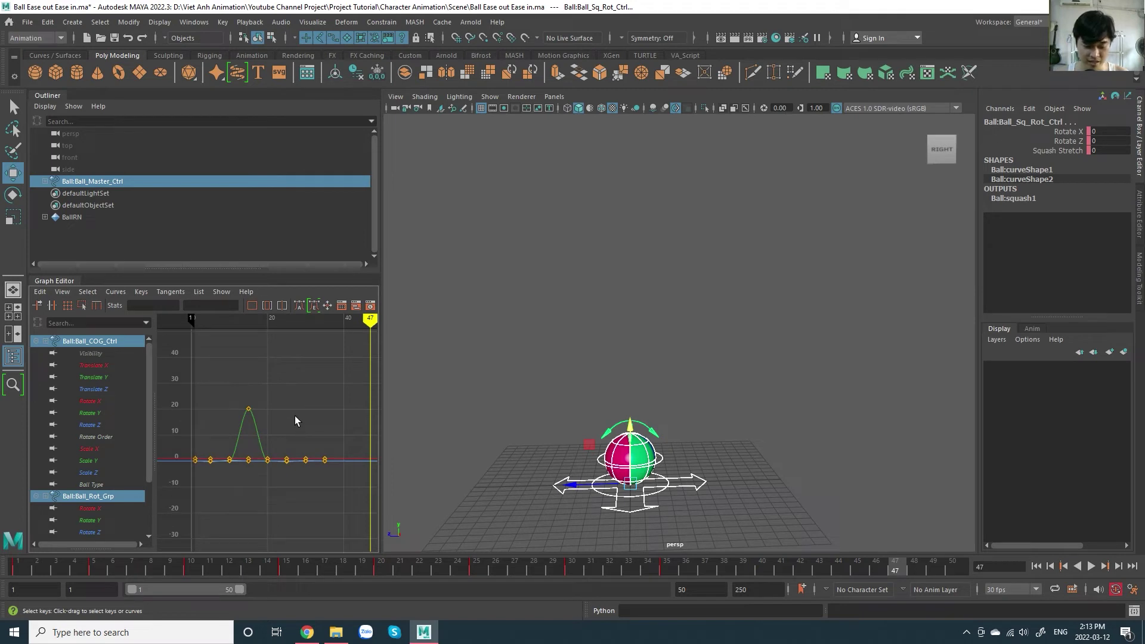
{"action": "mouse_move", "coordinate": [292, 413]}
{"action": "right_mouse_down", "text": "alt"}
{"action": "mouse_move", "coordinate": [301, 434]}
{"action": "mouse_move", "coordinate": [289, 429]}
{"action": "mouse_move", "coordinate": [284, 444]}
{"action": "right_mouse_up", "text": "alt"}
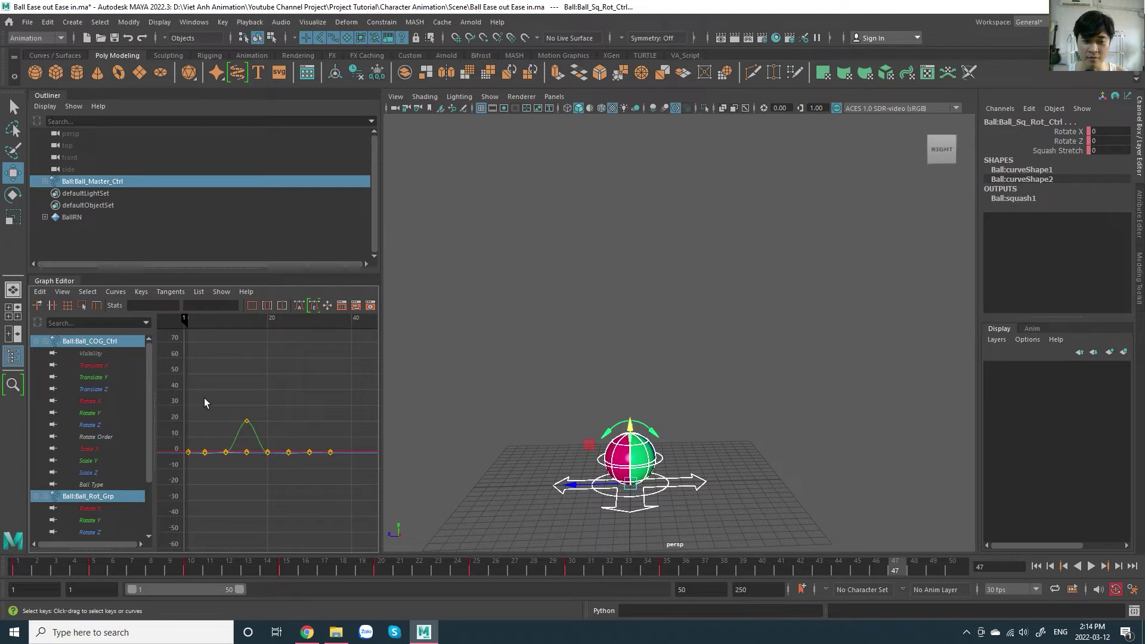
{"action": "left_click_drag", "start_coordinate": [204, 399], "coordinate": [373, 492]}
{"action": "key", "text": "f"}
{"action": "mouse_move", "coordinate": [260, 481]}
{"action": "middle_mouse_down", "text": "alt"}
{"action": "mouse_move", "coordinate": [358, 466]}
{"action": "mouse_move", "coordinate": [320, 456]}
{"action": "middle_mouse_up", "text": "alt"}
{"action": "middle_click_drag", "start_coordinate": [226, 433], "coordinate": [237, 438]}
Step: Undo the accidental key move, then delay the selected keys three frames, previewing playback
{"action": "key", "text": "ctrl+z"}
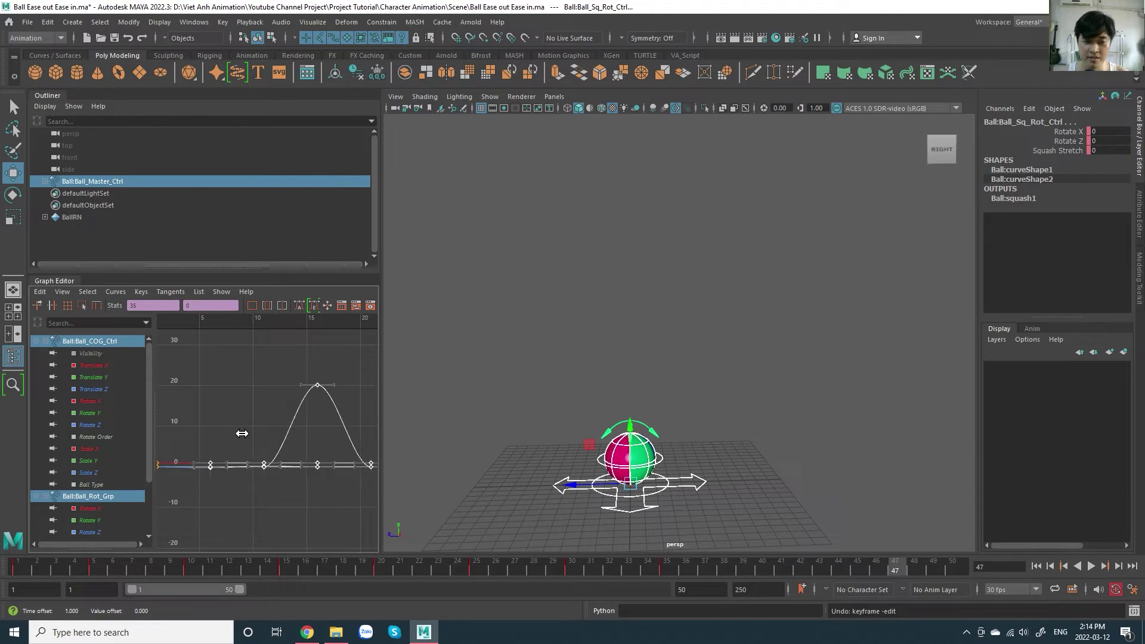
{"action": "middle_click_drag", "start_coordinate": [237, 432], "coordinate": [253, 433]}
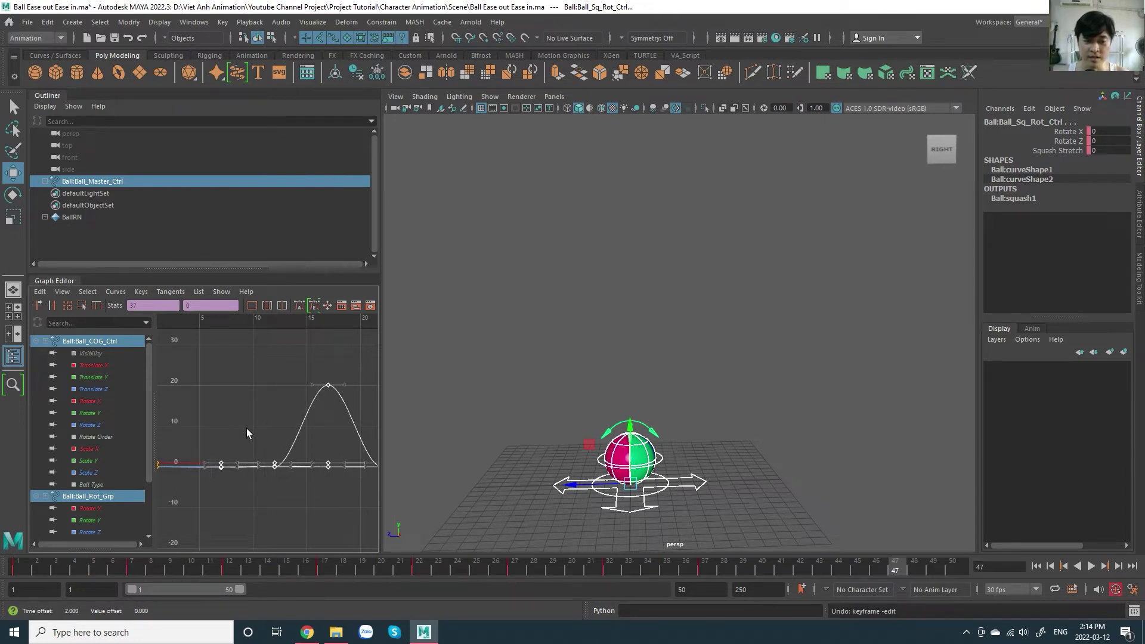
{"action": "key", "text": "alt+v"}
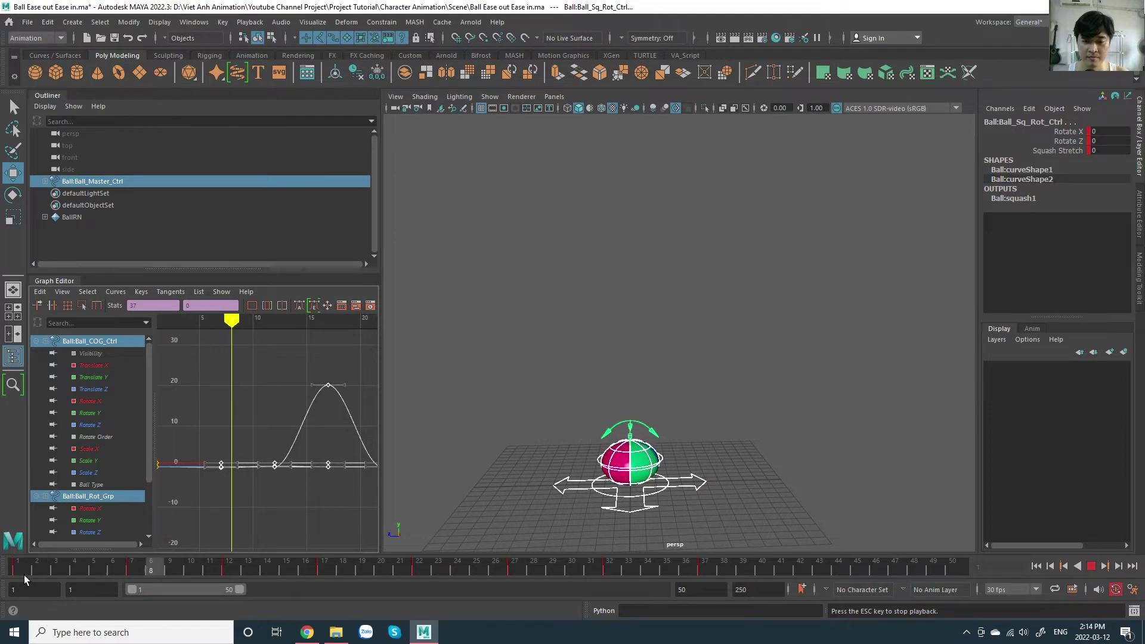
{"action": "key", "text": "Escape"}
{"action": "middle_click_drag", "start_coordinate": [237, 394], "coordinate": [254, 398], "text": "shift"}
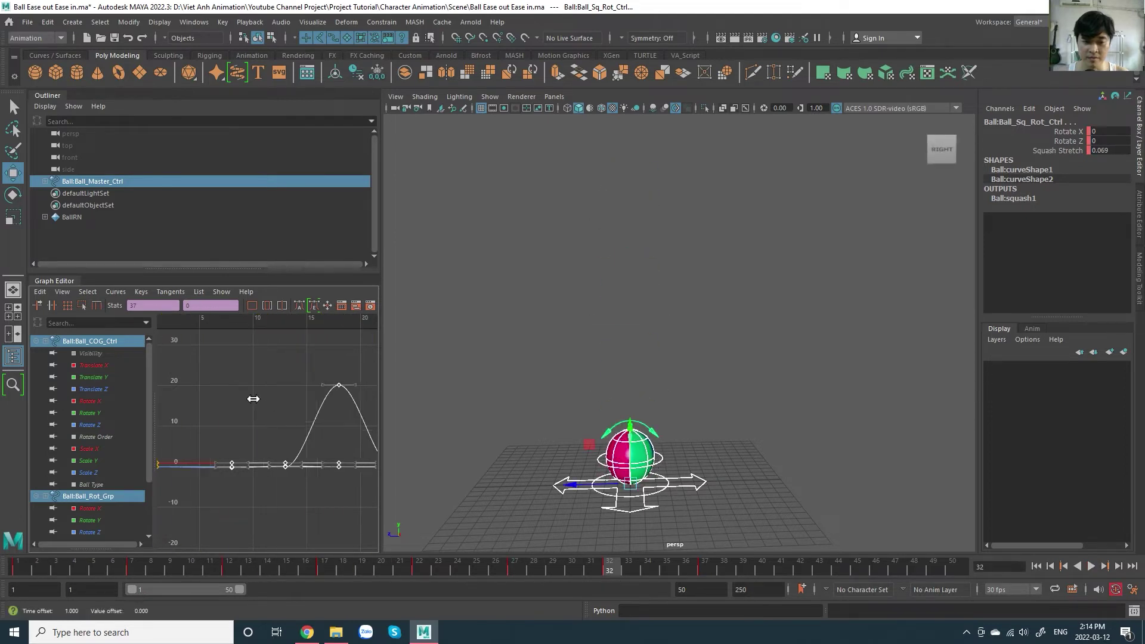
{"action": "left_click", "coordinate": [24, 571]}
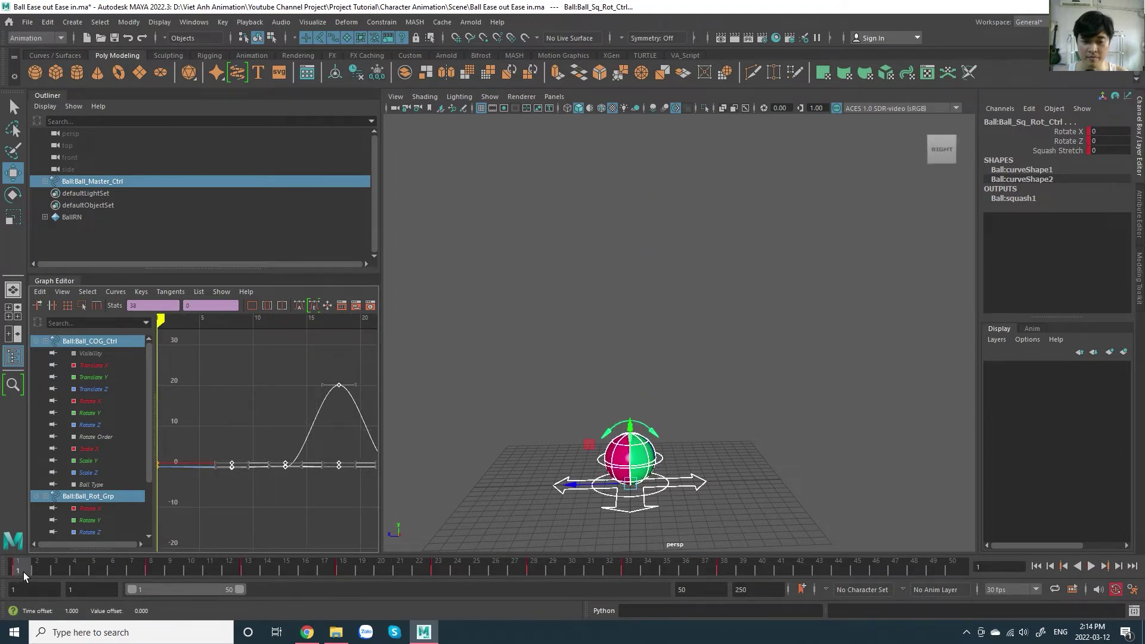
{"action": "key", "text": "alt+v"}
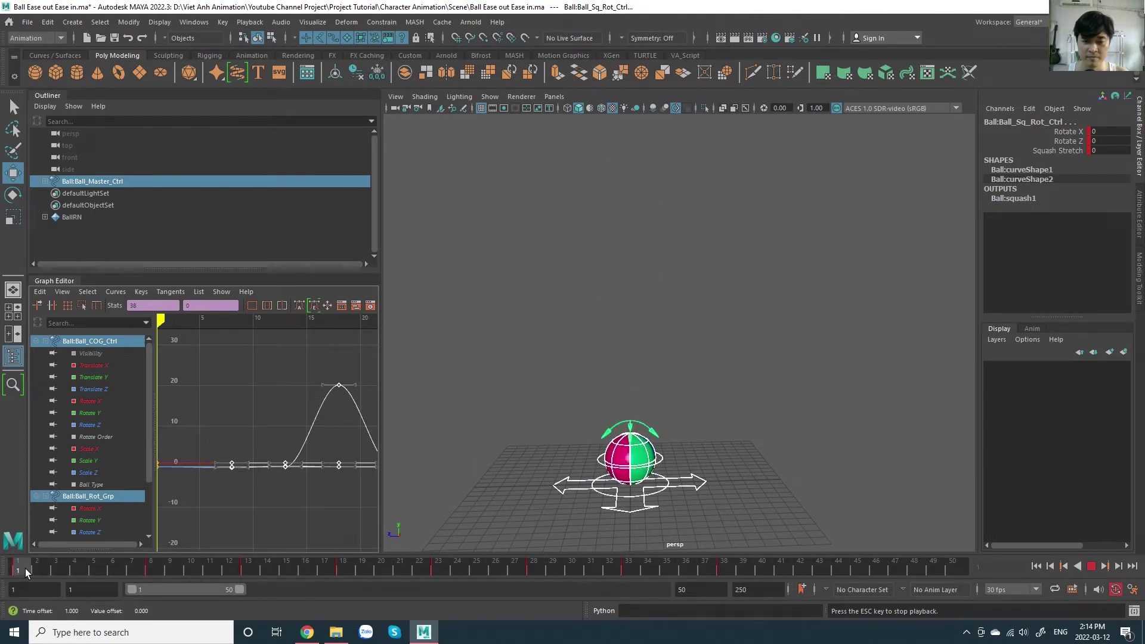
{"action": "key", "text": "Escape"}
Step: Delay the selected keys two more frames, replaying from frame 1 after each nudge
{"action": "middle_click_drag", "start_coordinate": [232, 418], "coordinate": [246, 413], "text": "shift"}
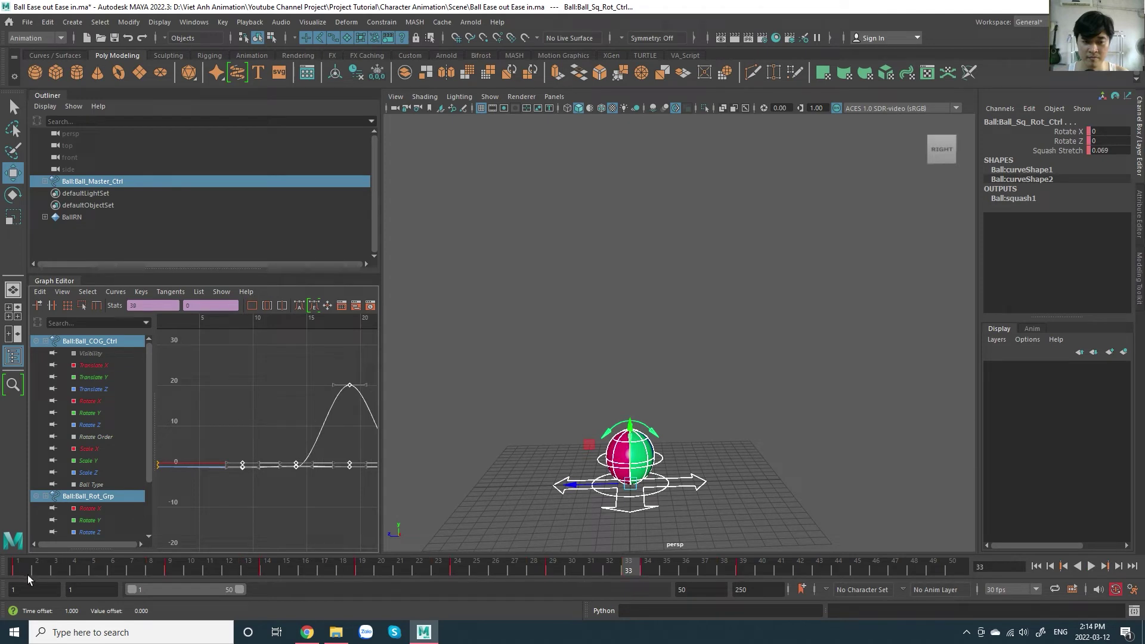
{"action": "left_click", "coordinate": [26, 574]}
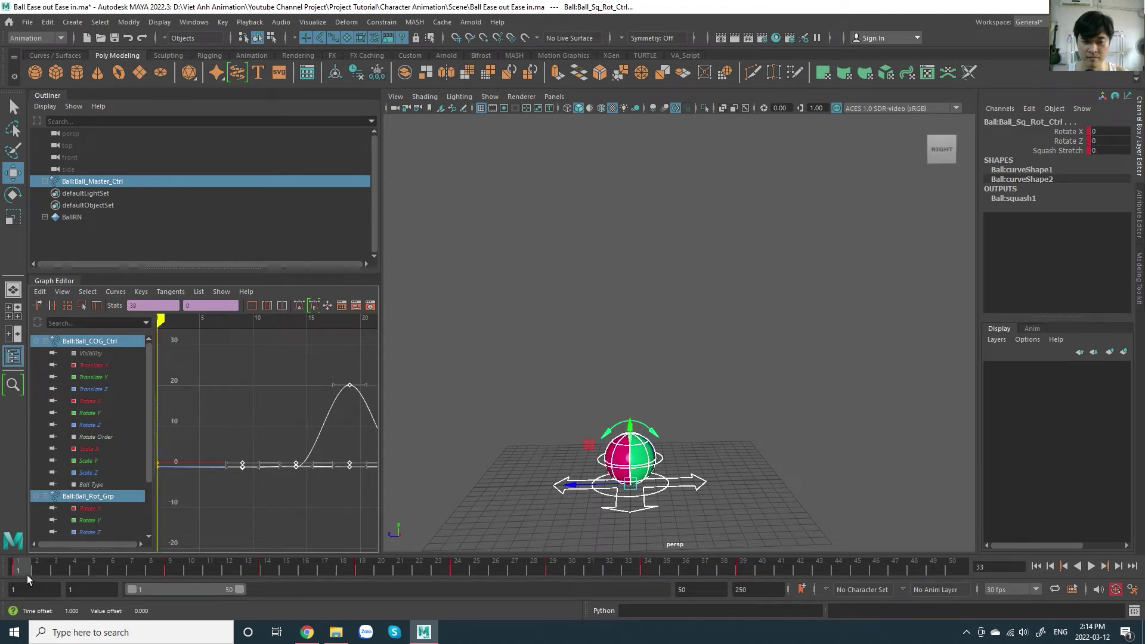
{"action": "key", "text": "alt+v"}
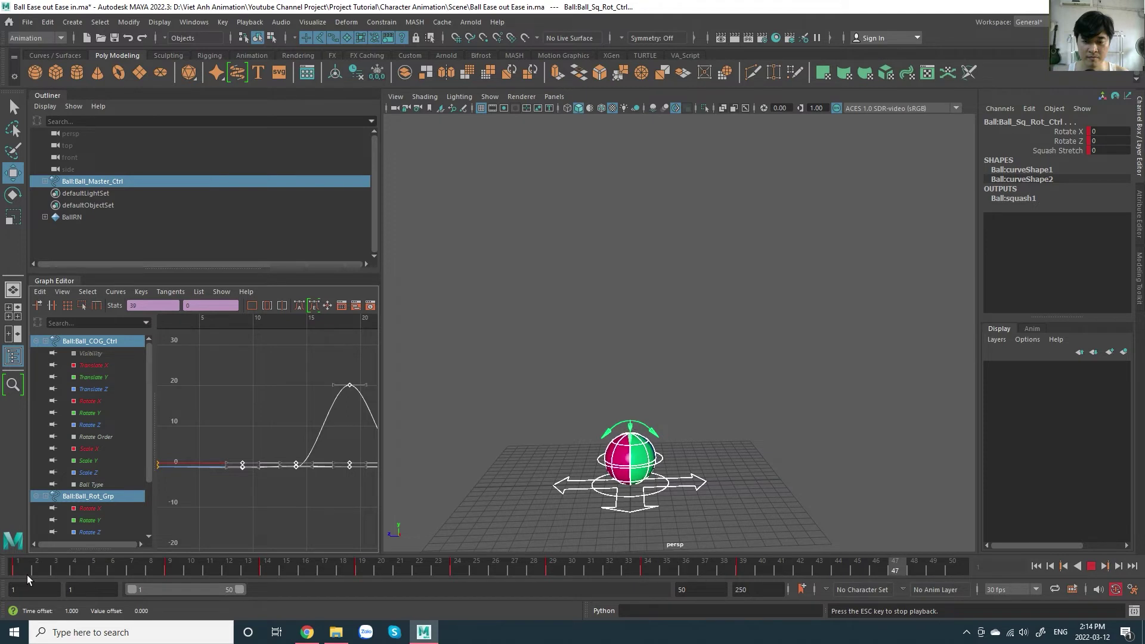
{"action": "key", "text": "Escape"}
{"action": "middle_click_drag", "start_coordinate": [260, 407], "coordinate": [279, 406]}
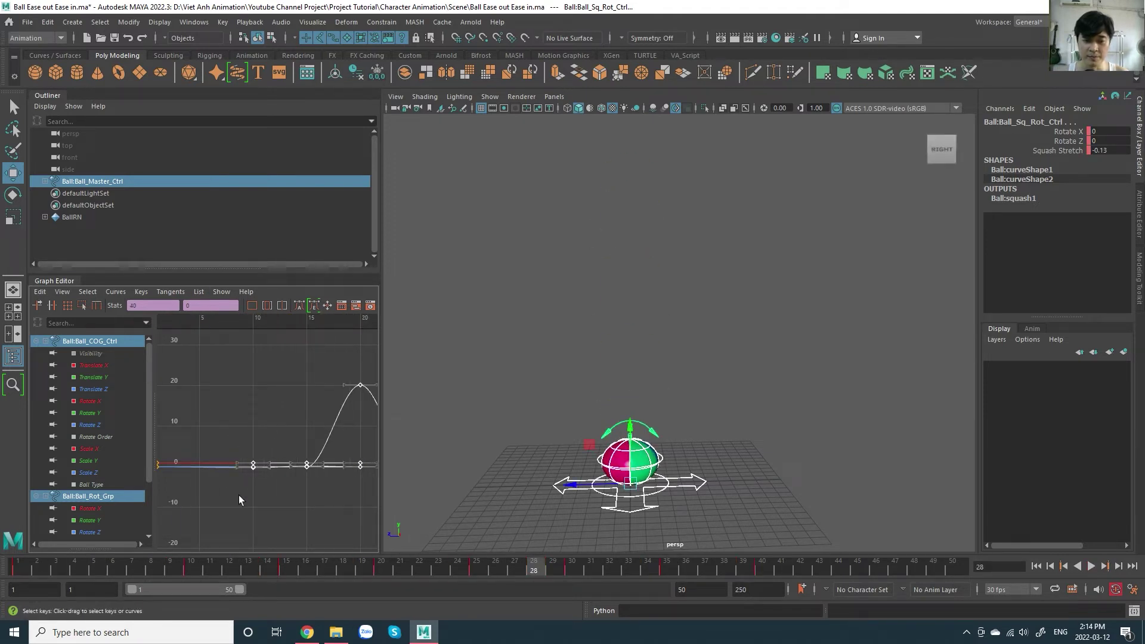
{"action": "left_click_drag", "start_coordinate": [69, 572], "coordinate": [16, 572]}
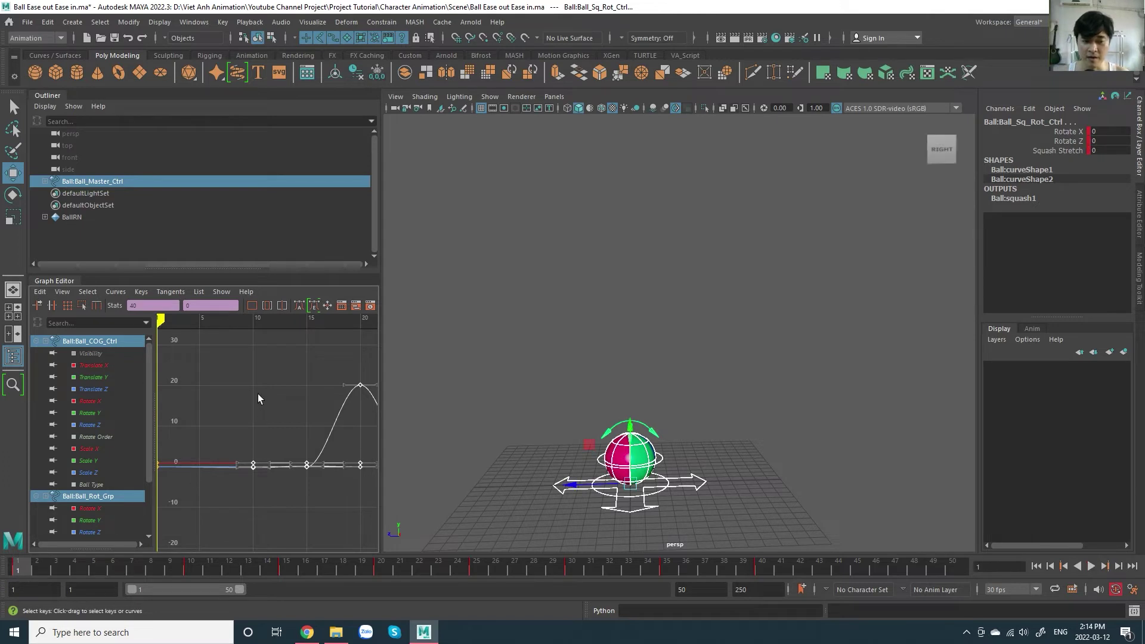
{"action": "key", "text": "alt+v"}
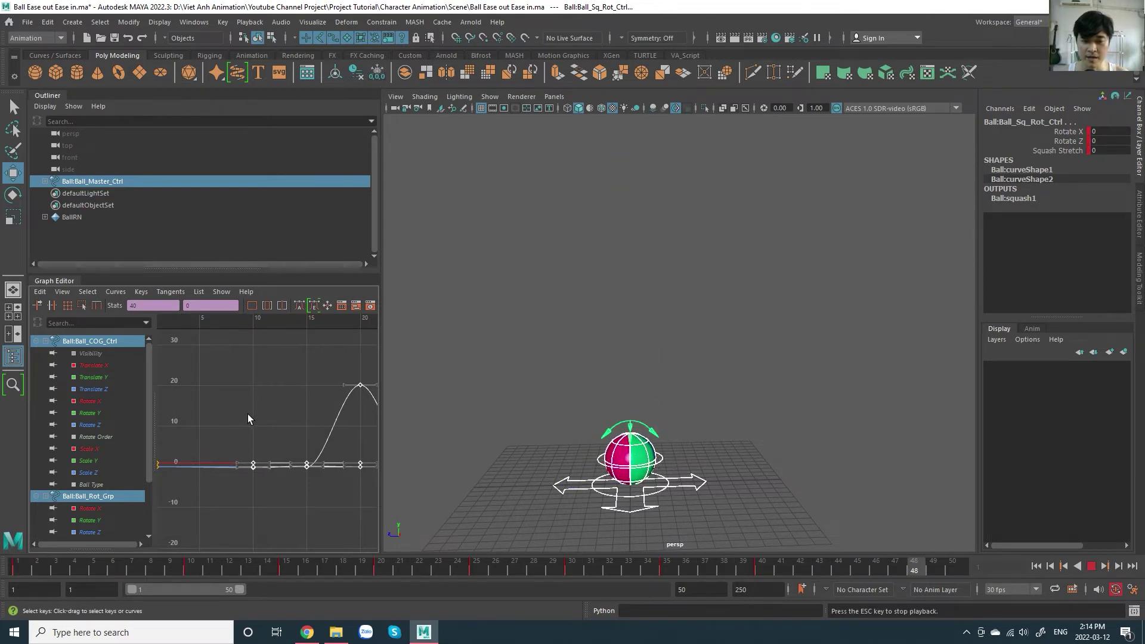
{"action": "key", "text": "Escape"}
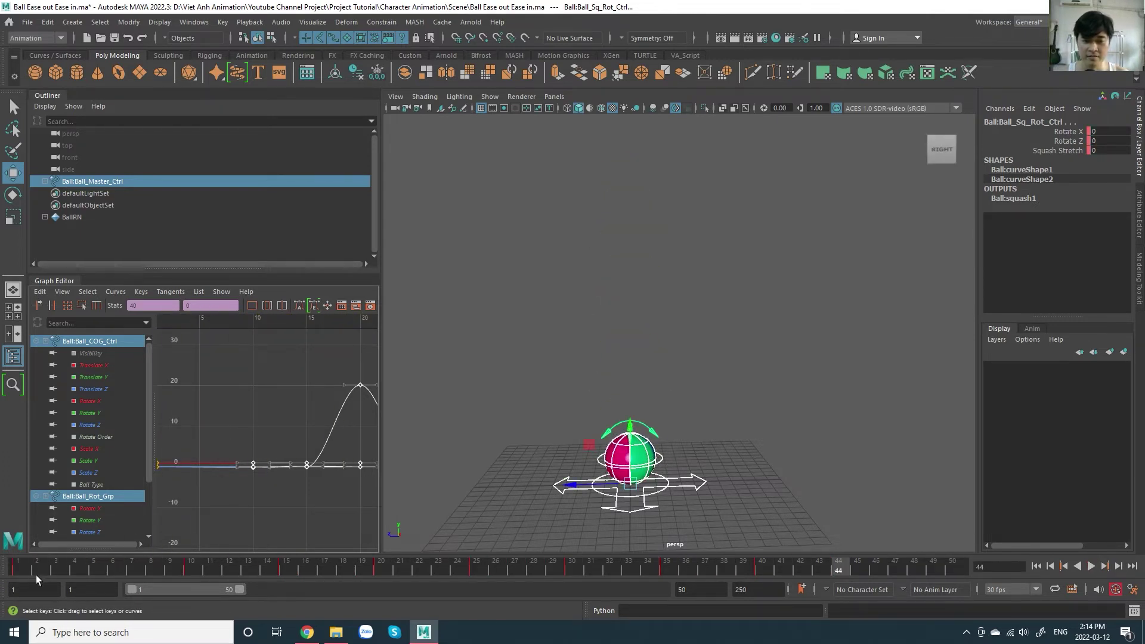
{"action": "mouse_move", "coordinate": [36, 575]}
{"action": "left_mouse_down"}
{"action": "mouse_move", "coordinate": [216, 562]}
{"action": "mouse_move", "coordinate": [226, 562]}
{"action": "mouse_move", "coordinate": [206, 575]}
{"action": "mouse_move", "coordinate": [293, 579]}
{"action": "mouse_move", "coordinate": [208, 578]}
{"action": "mouse_move", "coordinate": [289, 573]}
{"action": "left_mouse_up"}
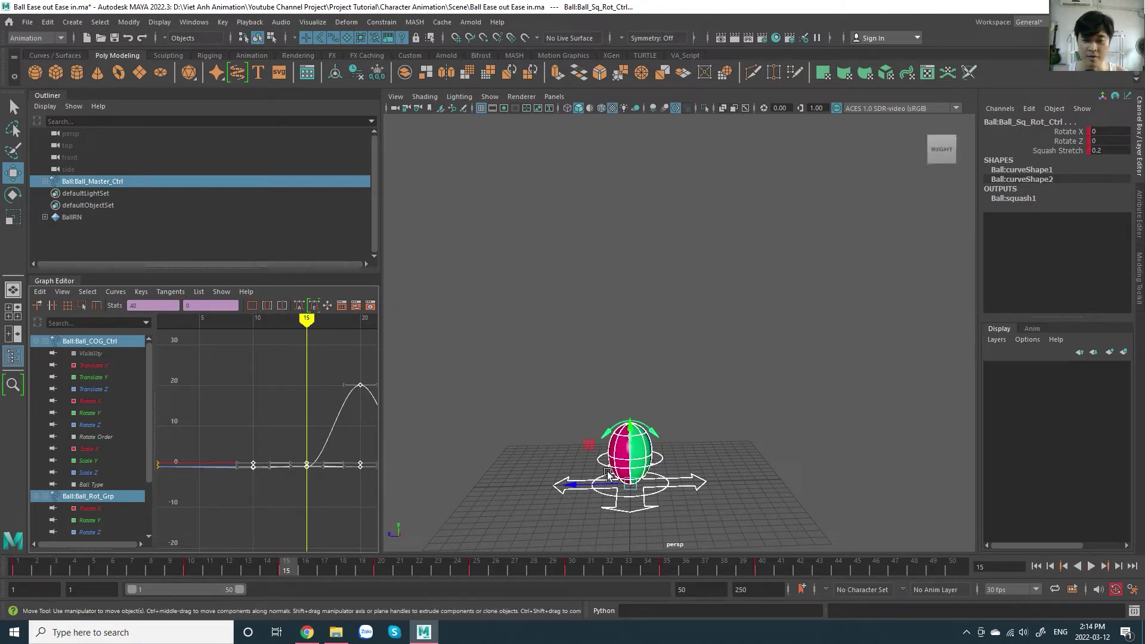
Step: Shift the peak keys two frames earlier, preview from frame 7, and select the frame-12 key
{"action": "left_click_drag", "start_coordinate": [607, 472], "coordinate": [654, 329], "text": "alt"}
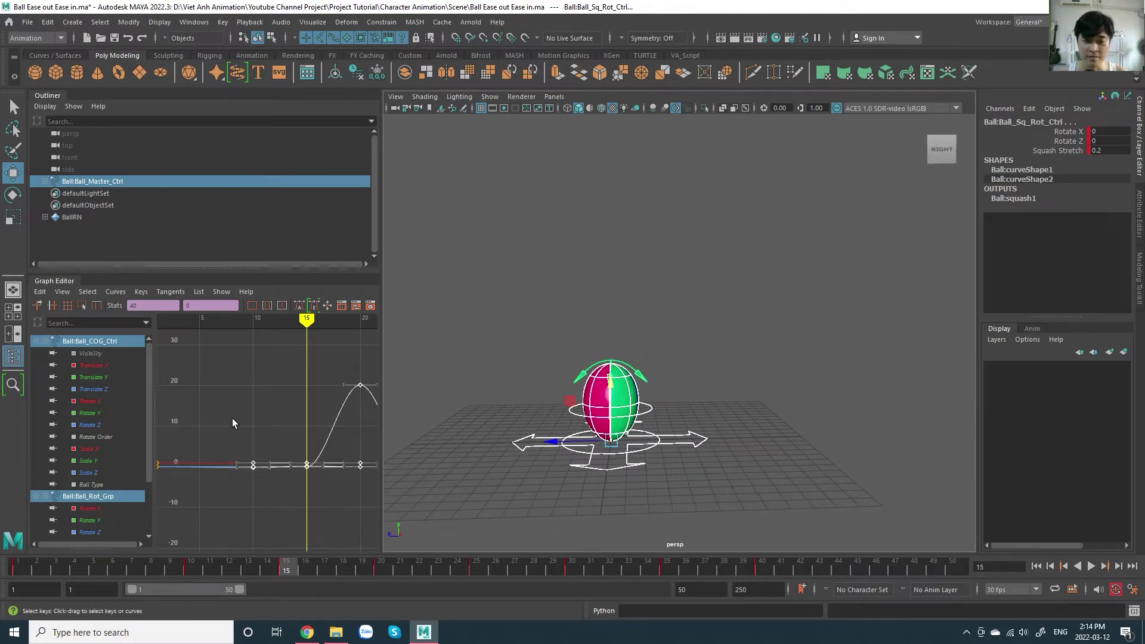
{"action": "mouse_move", "coordinate": [292, 436]}
{"action": "middle_mouse_down", "text": "shift"}
{"action": "mouse_move", "coordinate": [275, 432]}
{"action": "mouse_move", "coordinate": [257, 462]}
{"action": "middle_mouse_up", "text": "shift"}
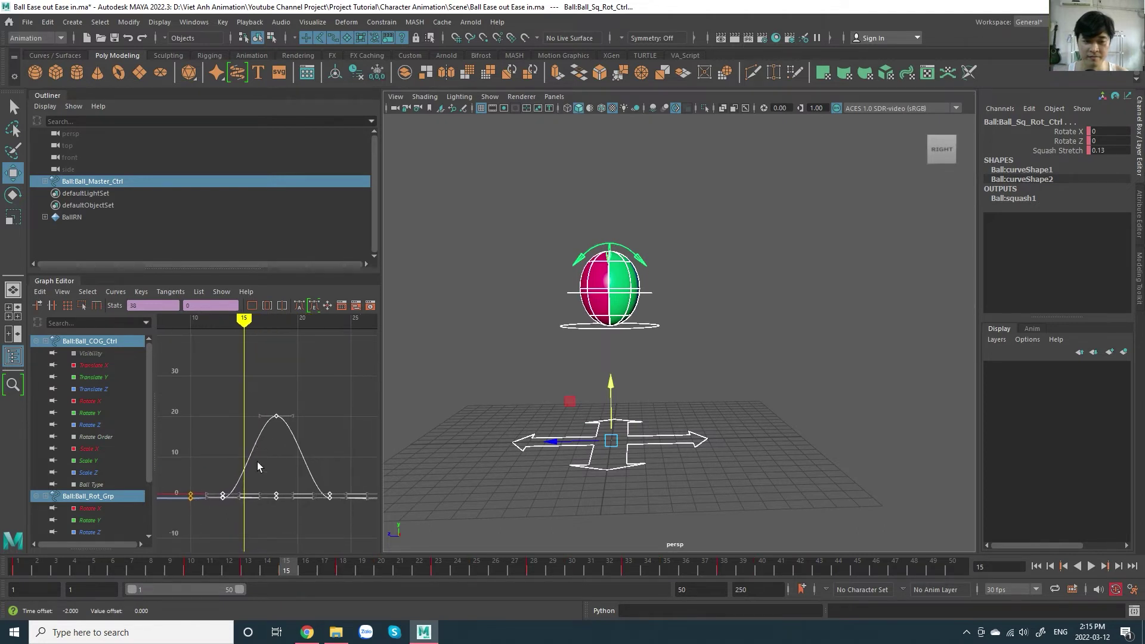
{"action": "left_click", "coordinate": [138, 570]}
{"action": "key", "text": "alt+v"}
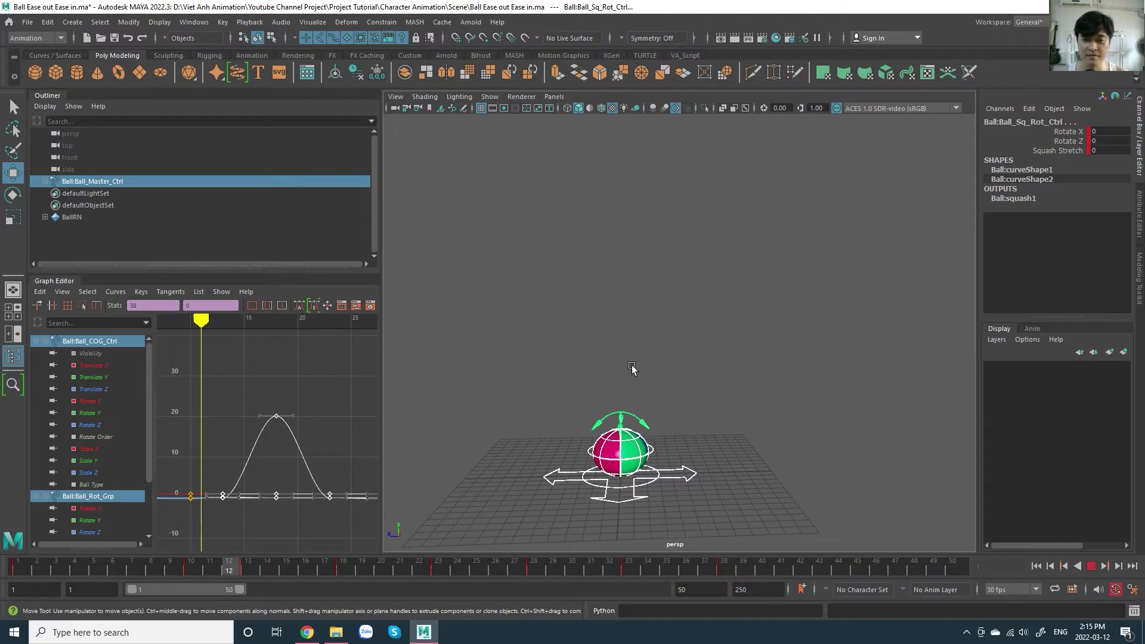
{"action": "key", "text": "Escape"}
{"action": "middle_click_drag", "start_coordinate": [288, 488], "coordinate": [273, 449], "text": "alt"}
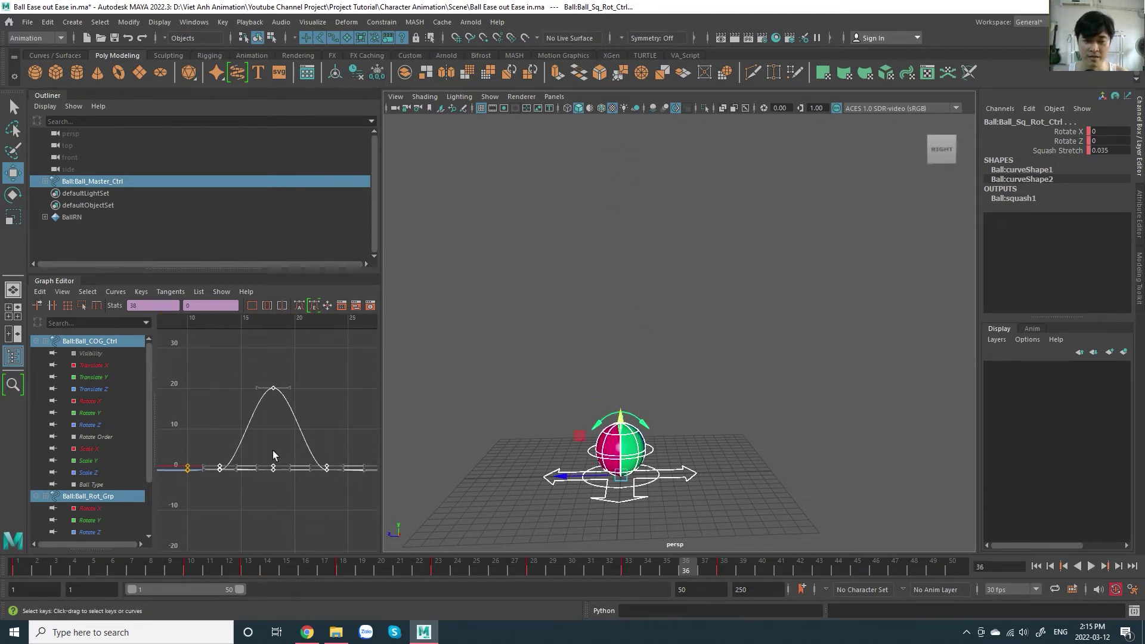
{"action": "left_click_drag", "start_coordinate": [190, 444], "coordinate": [226, 522]}
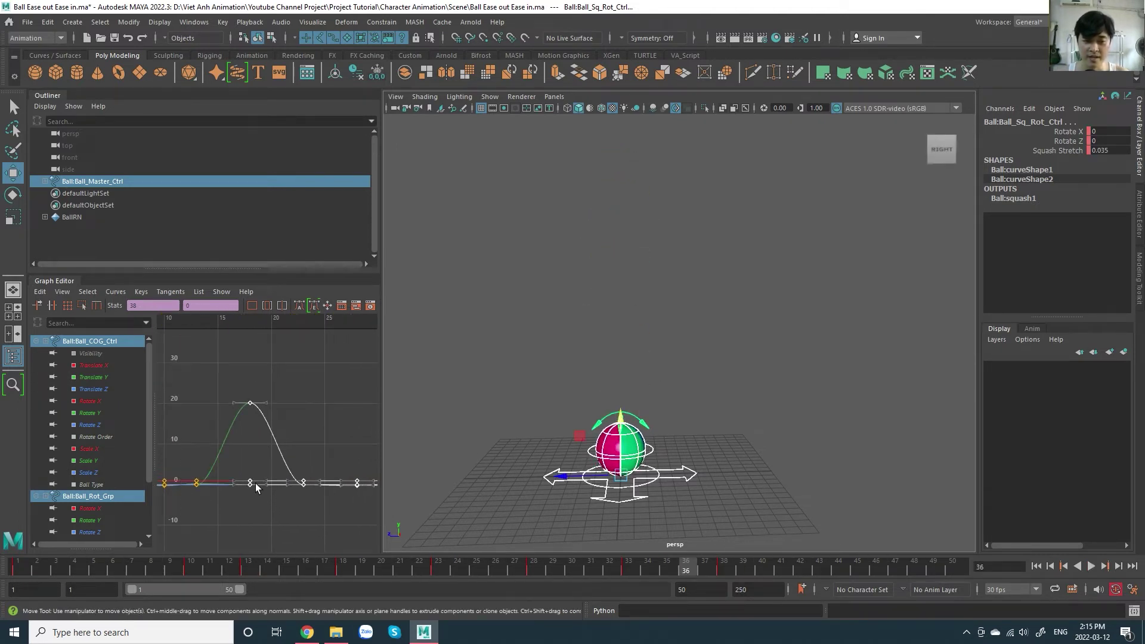
{"action": "mouse_move", "coordinate": [212, 365]}
{"action": "left_mouse_down"}
{"action": "mouse_move", "coordinate": [206, 346]}
{"action": "mouse_move", "coordinate": [365, 386]}
{"action": "mouse_move", "coordinate": [258, 373]}
{"action": "left_mouse_up"}
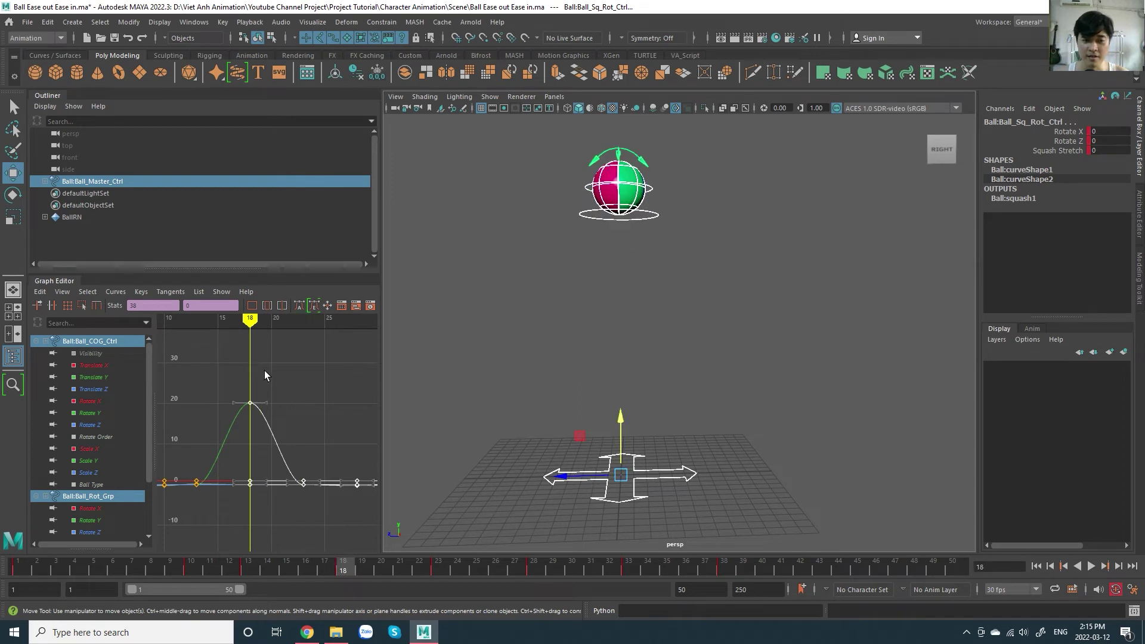
Step: Shift the peak keys about four frames later, checking the jump by playback and scrubbing
{"action": "middle_click_drag", "start_coordinate": [263, 371], "coordinate": [283, 386], "text": "shift"}
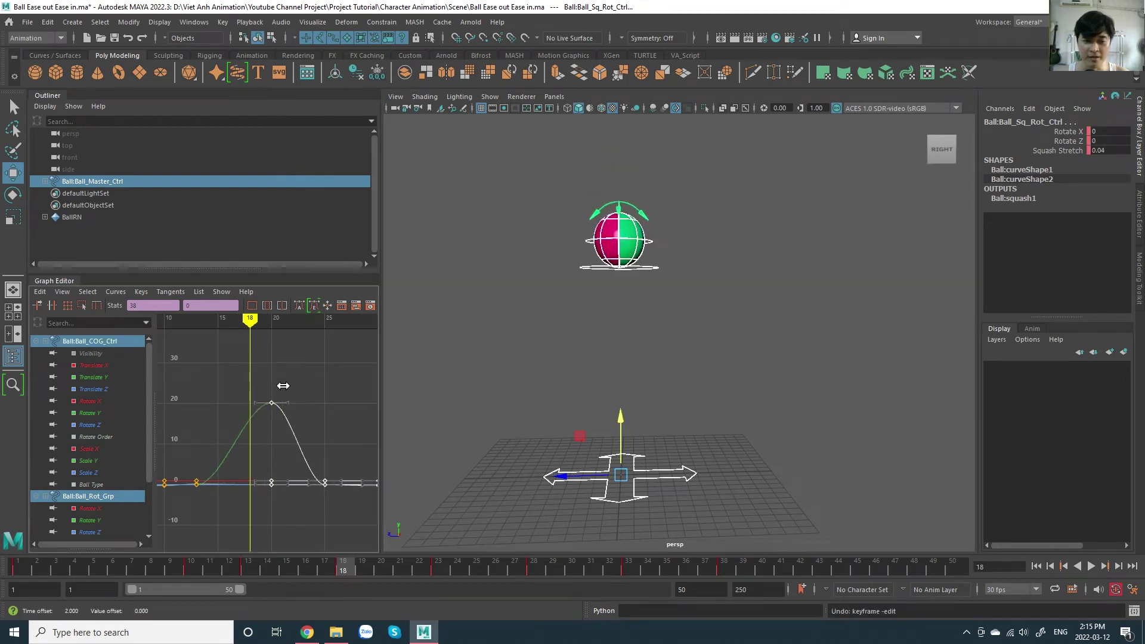
{"action": "key", "text": "alt+v"}
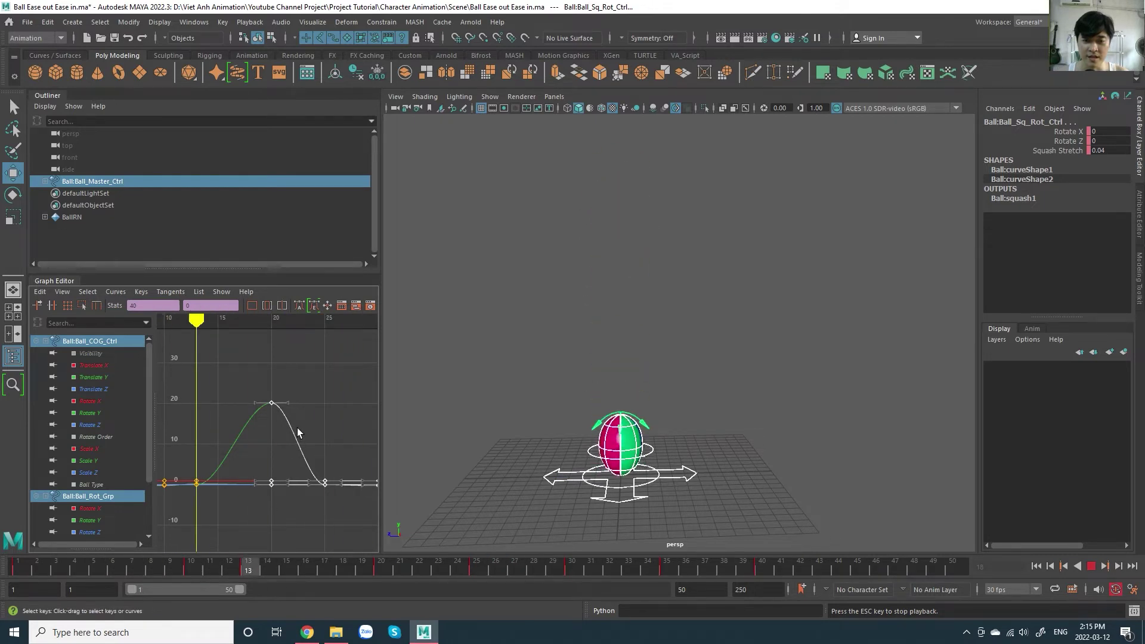
{"action": "key", "text": "Escape"}
{"action": "middle_click_drag", "start_coordinate": [284, 374], "coordinate": [308, 391], "text": "shift"}
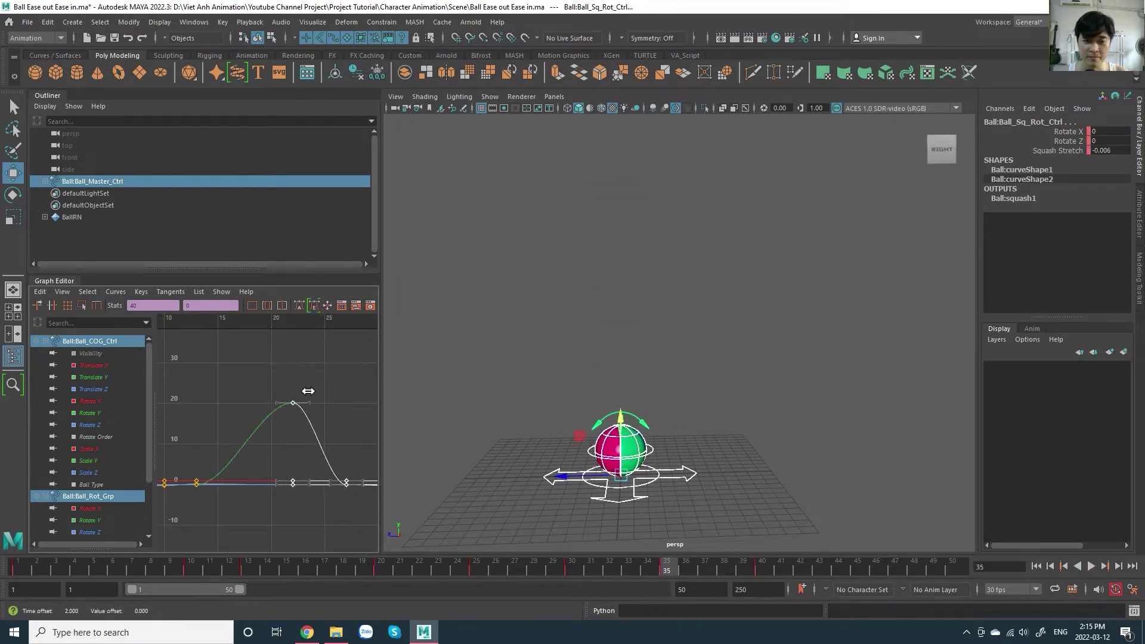
{"action": "left_click_drag", "start_coordinate": [297, 338], "coordinate": [310, 347]}
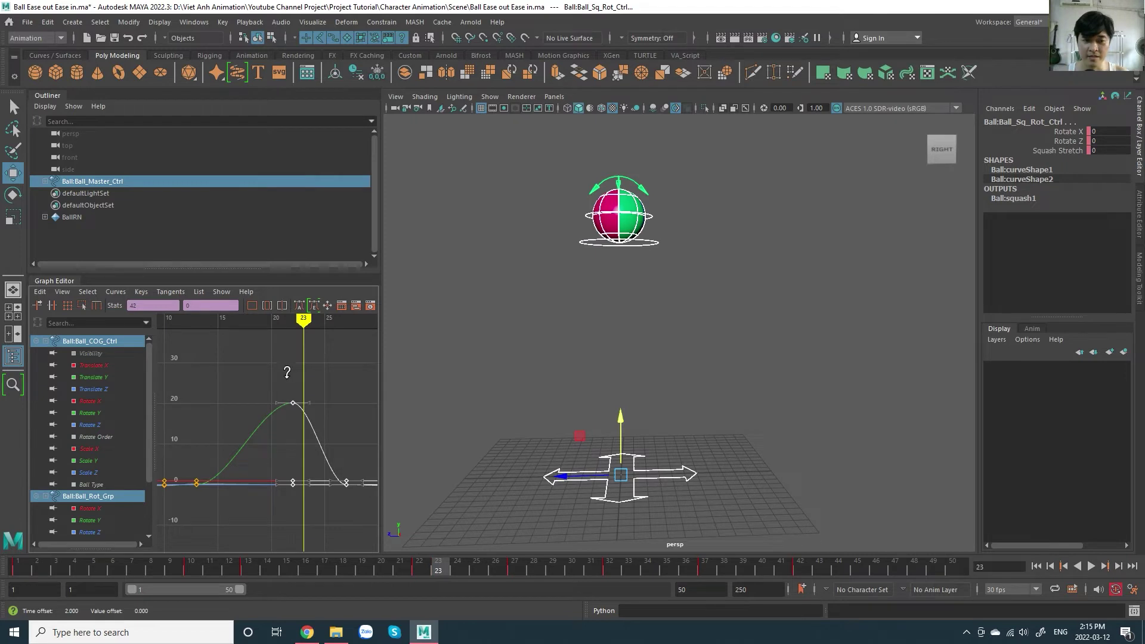
{"action": "middle_click_drag", "start_coordinate": [287, 372], "coordinate": [299, 375], "text": "shift"}
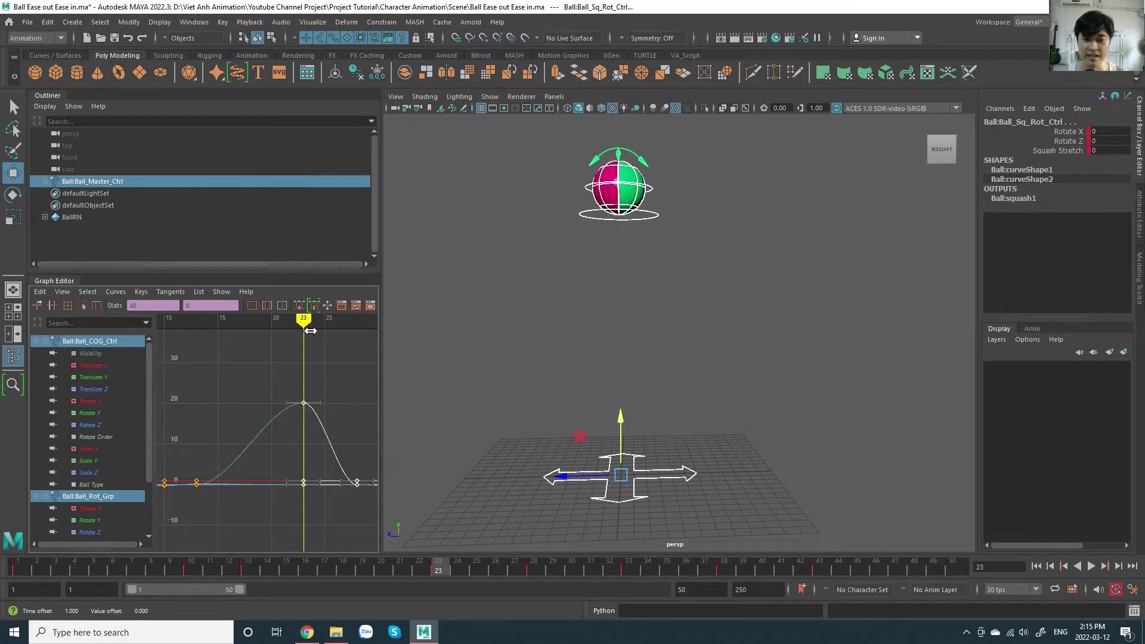
{"action": "left_click_drag", "start_coordinate": [216, 335], "coordinate": [317, 375]}
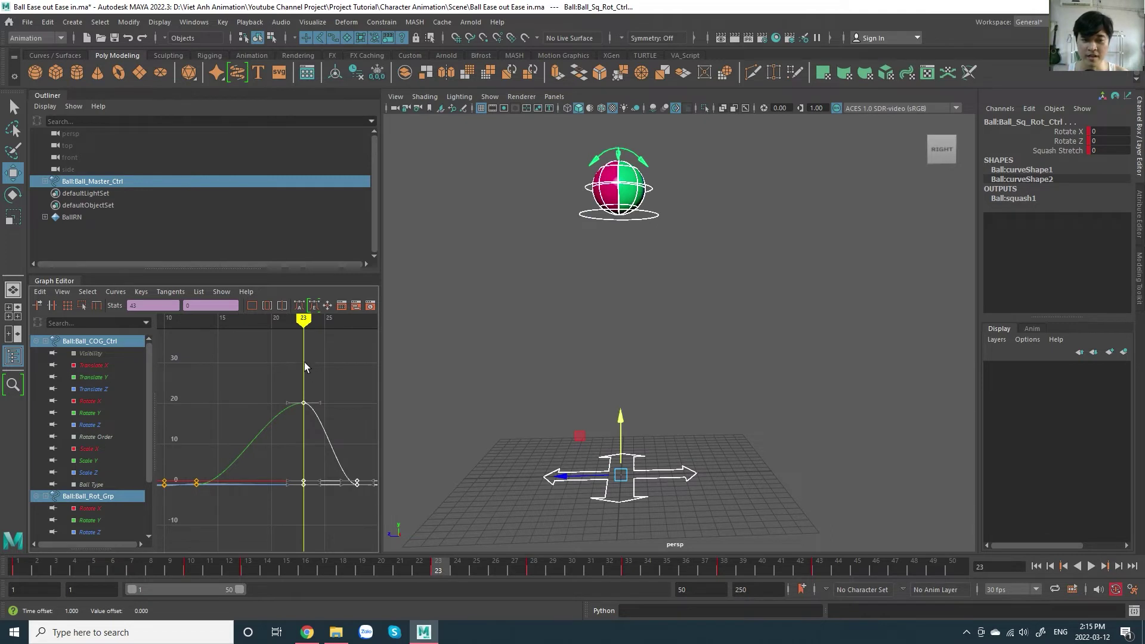
Step: Slide the landing keys later so the fall ends near frame 30, then preview playback
{"action": "middle_click_drag", "start_coordinate": [358, 421], "coordinate": [274, 435], "text": "alt"}
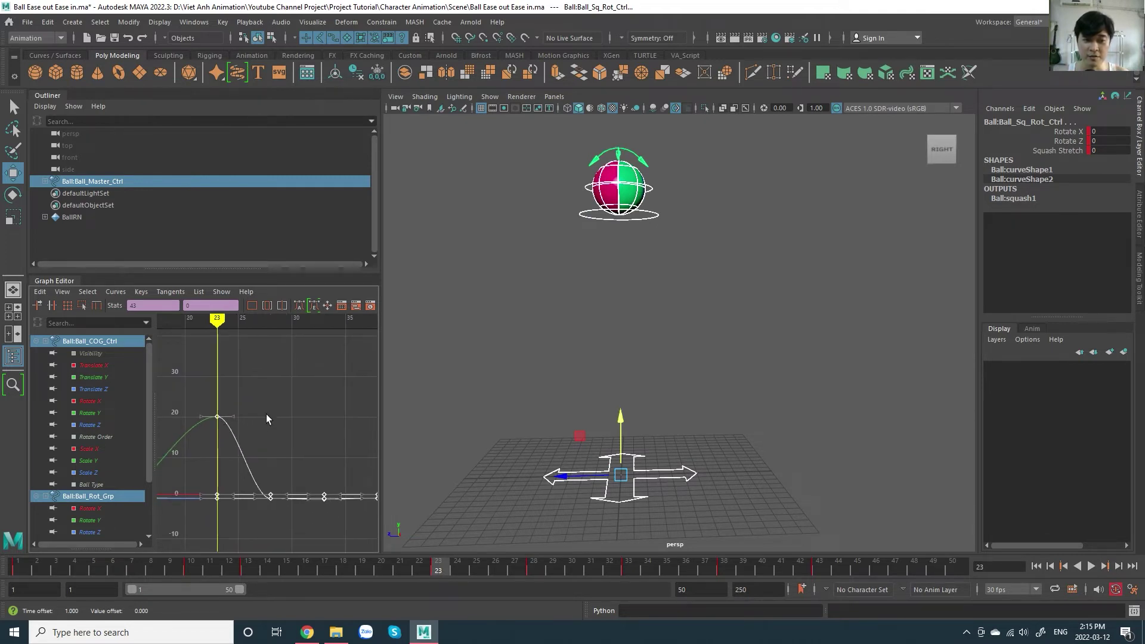
{"action": "middle_click_drag", "start_coordinate": [226, 468], "coordinate": [291, 401], "text": "shift"}
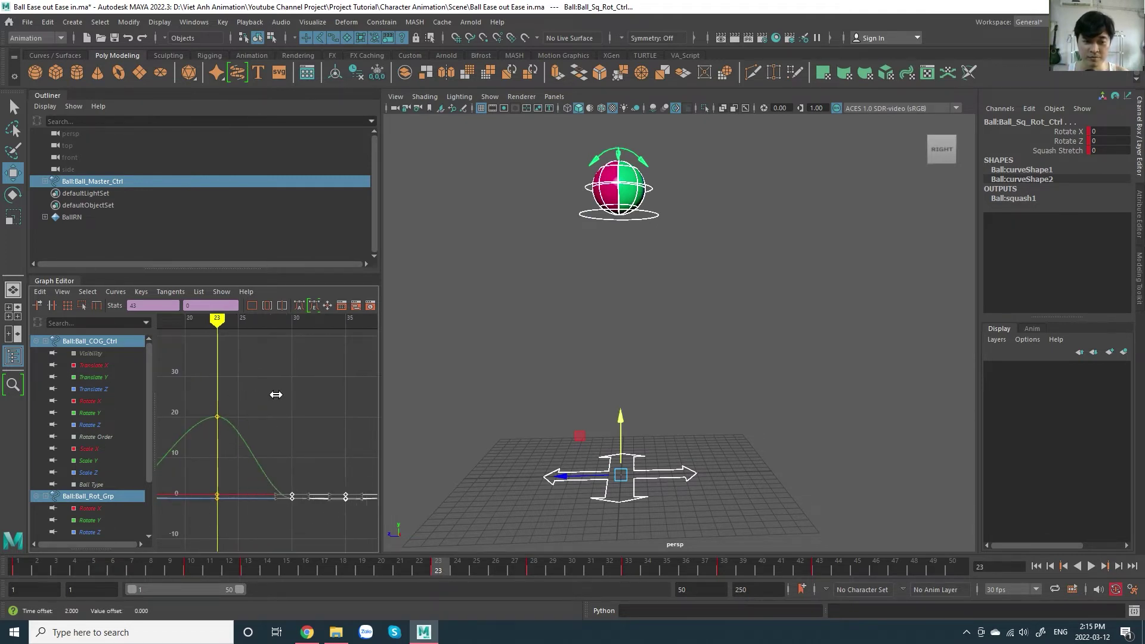
{"action": "left_click_drag", "start_coordinate": [312, 341], "coordinate": [332, 354]}
{"action": "middle_click_drag", "start_coordinate": [312, 402], "coordinate": [317, 396], "text": "shift"}
{"action": "scroll", "coordinate": [281, 410], "scroll_direction": "down", "scroll_amount": 3}
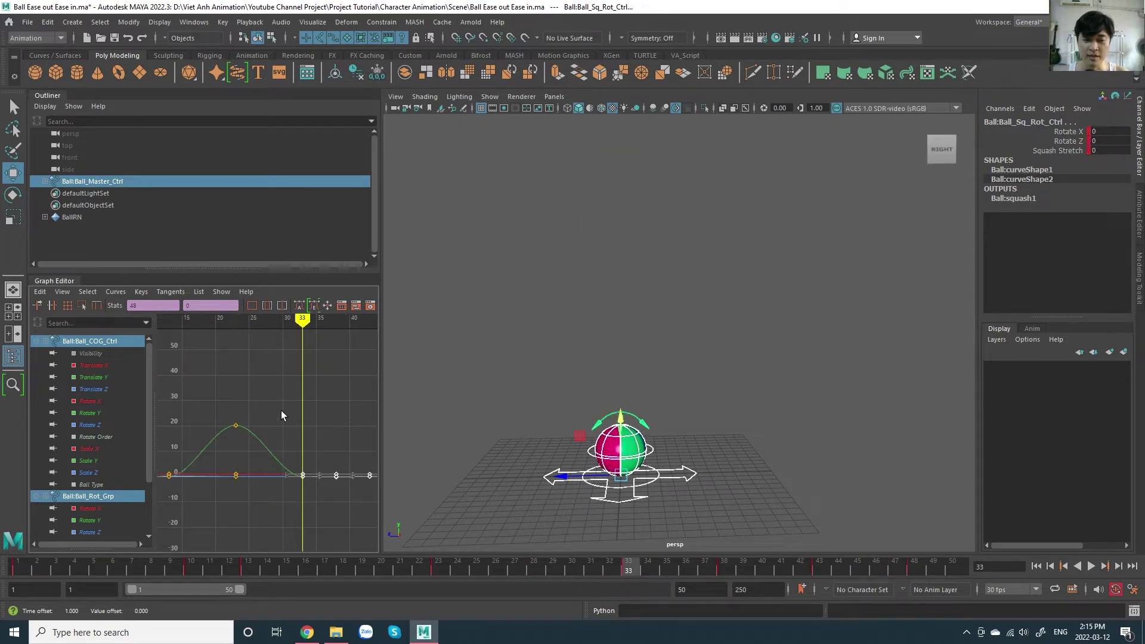
{"action": "key", "text": "alt+v"}
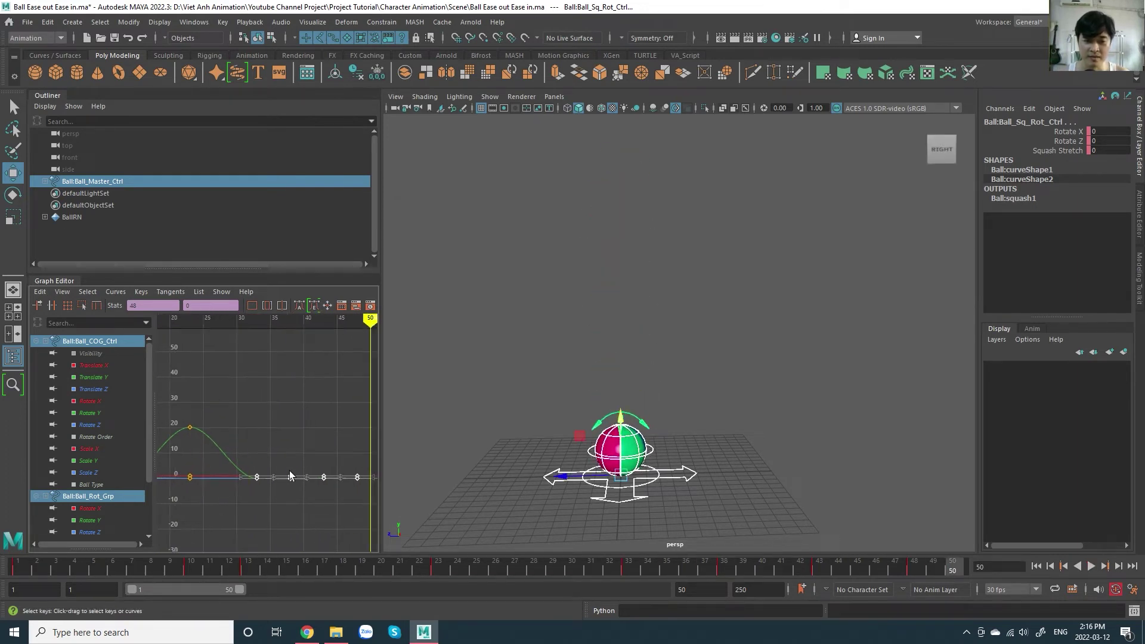
{"action": "middle_click_drag", "start_coordinate": [297, 476], "coordinate": [272, 451], "text": "alt"}
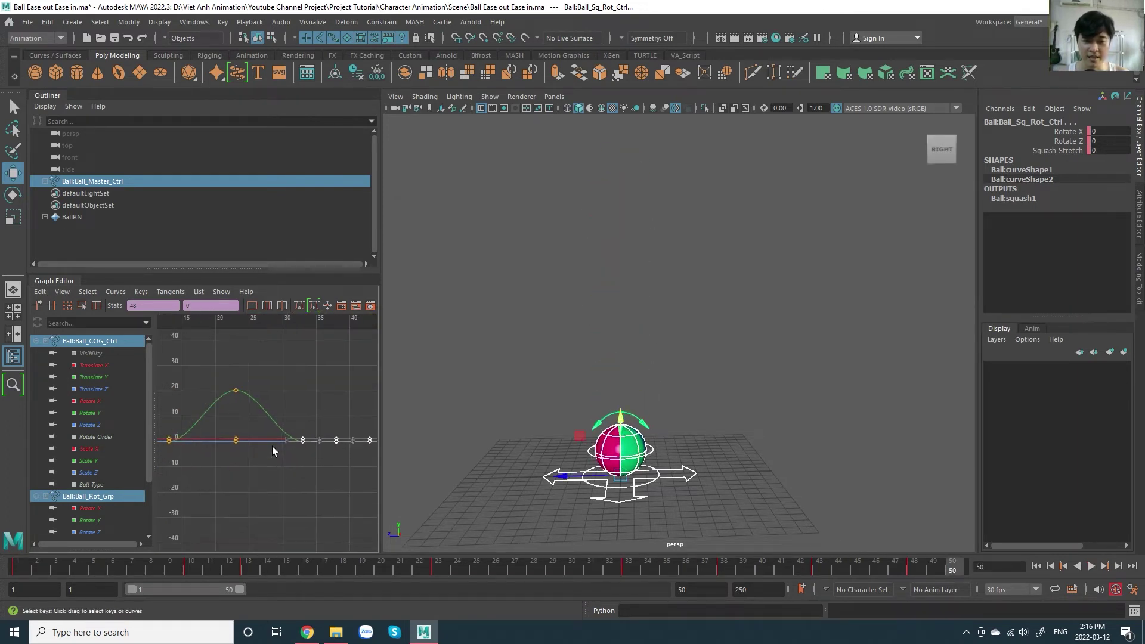
{"action": "key", "text": "alt+v"}
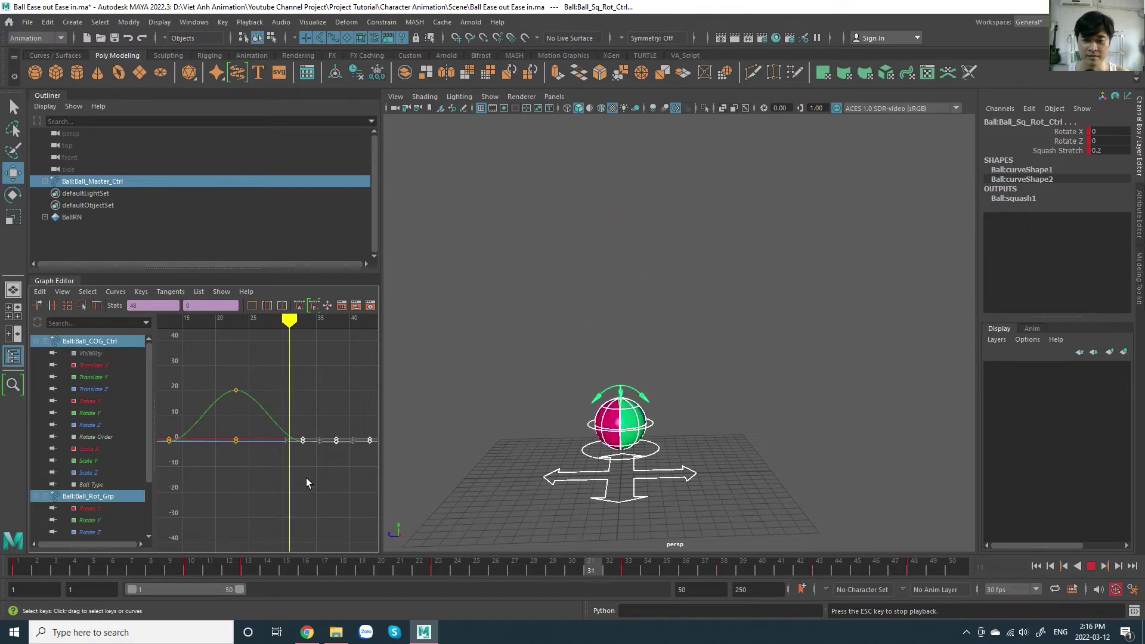
{"action": "key", "text": "Escape"}
Step: Check the flat tail between frames 33 and 42, then select the Translate Y curve
{"action": "middle_click_drag", "start_coordinate": [324, 476], "coordinate": [300, 473], "text": "alt"}
{"action": "right_click_drag", "start_coordinate": [300, 474], "coordinate": [279, 477], "text": "alt"}
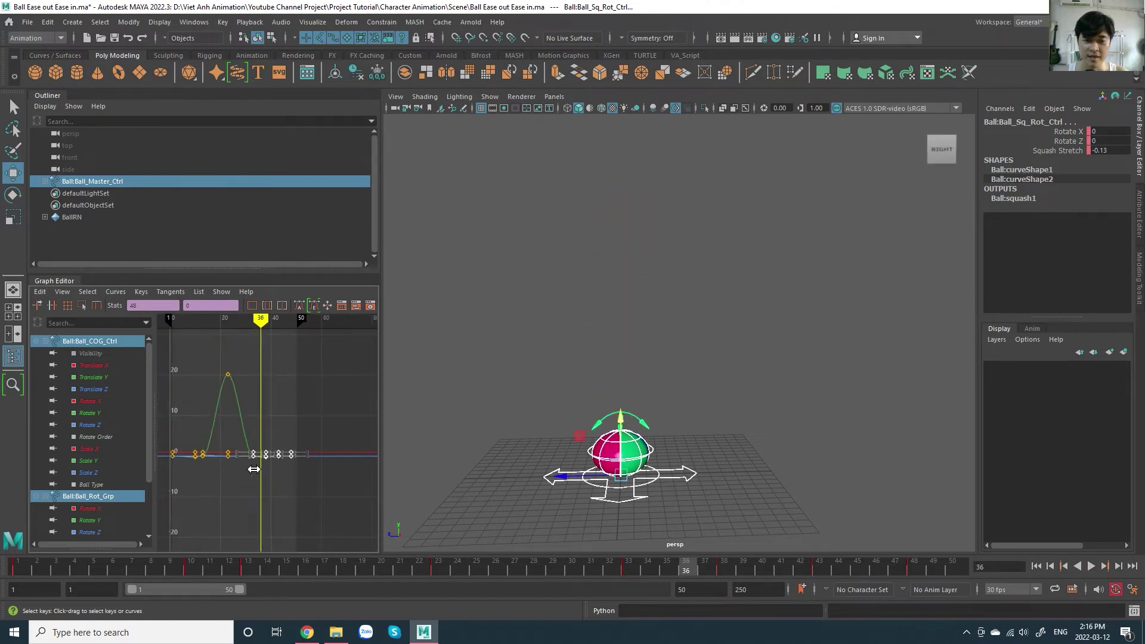
{"action": "mouse_move", "coordinate": [279, 477]}
{"action": "middle_mouse_down", "text": "alt"}
{"action": "mouse_move", "coordinate": [350, 441]}
{"action": "mouse_move", "coordinate": [282, 473]}
{"action": "middle_mouse_up", "text": "alt"}
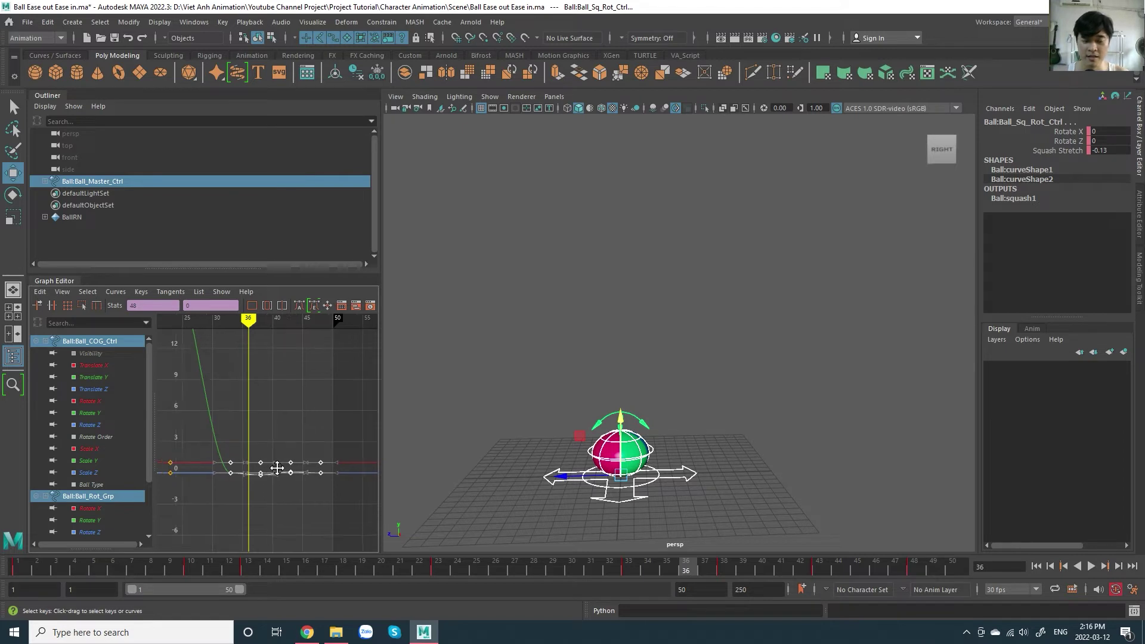
{"action": "middle_click_drag", "start_coordinate": [265, 474], "coordinate": [281, 485], "text": "alt"}
{"action": "mouse_move", "coordinate": [281, 417]}
{"action": "left_mouse_down"}
{"action": "mouse_move", "coordinate": [317, 358]}
{"action": "mouse_move", "coordinate": [251, 360]}
{"action": "left_mouse_up"}
{"action": "middle_click_drag", "start_coordinate": [251, 360], "coordinate": [317, 398], "text": "alt"}
{"action": "right_click_drag", "start_coordinate": [316, 399], "coordinate": [303, 432], "text": "alt"}
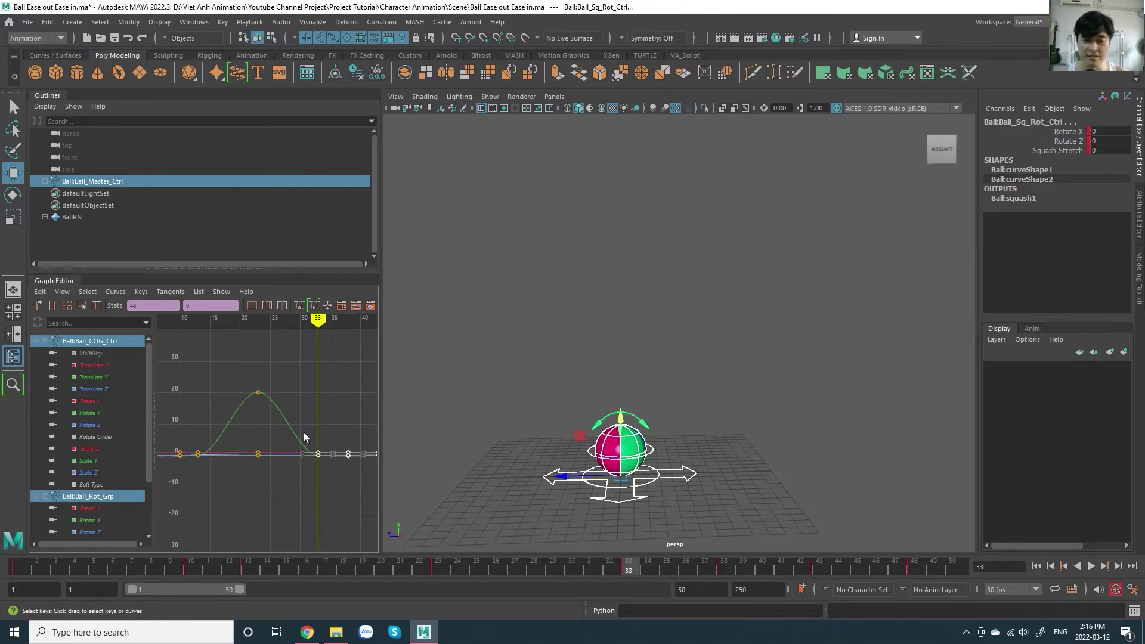
{"action": "left_click_drag", "start_coordinate": [295, 406], "coordinate": [227, 430]}
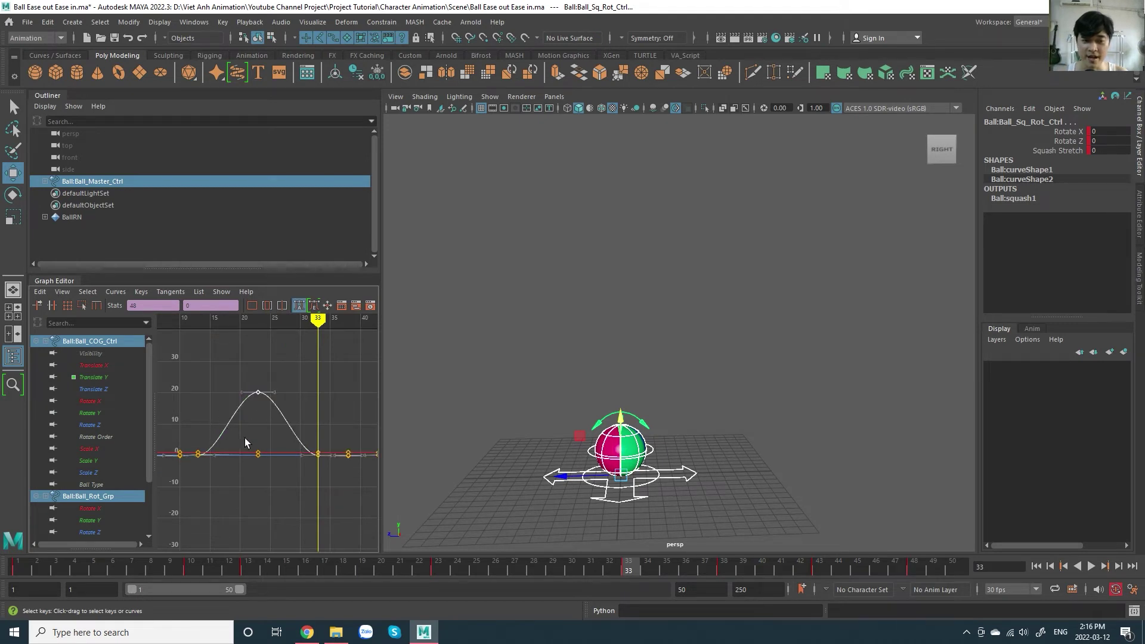
{"action": "left_click", "coordinate": [201, 424]}
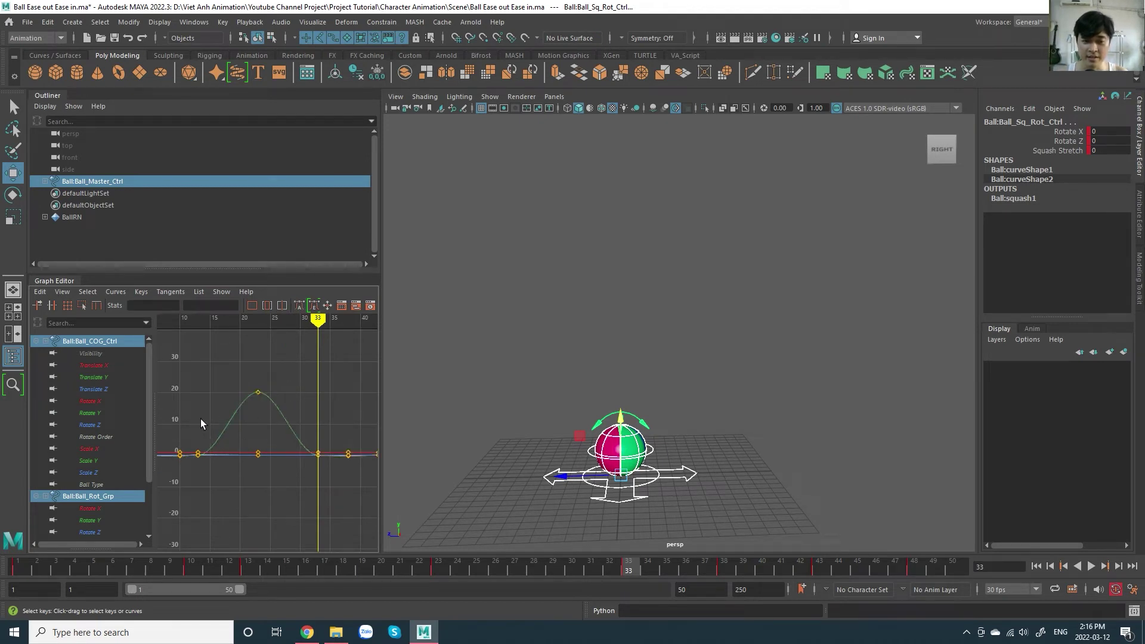
{"action": "left_click_drag", "start_coordinate": [317, 428], "coordinate": [318, 432]}
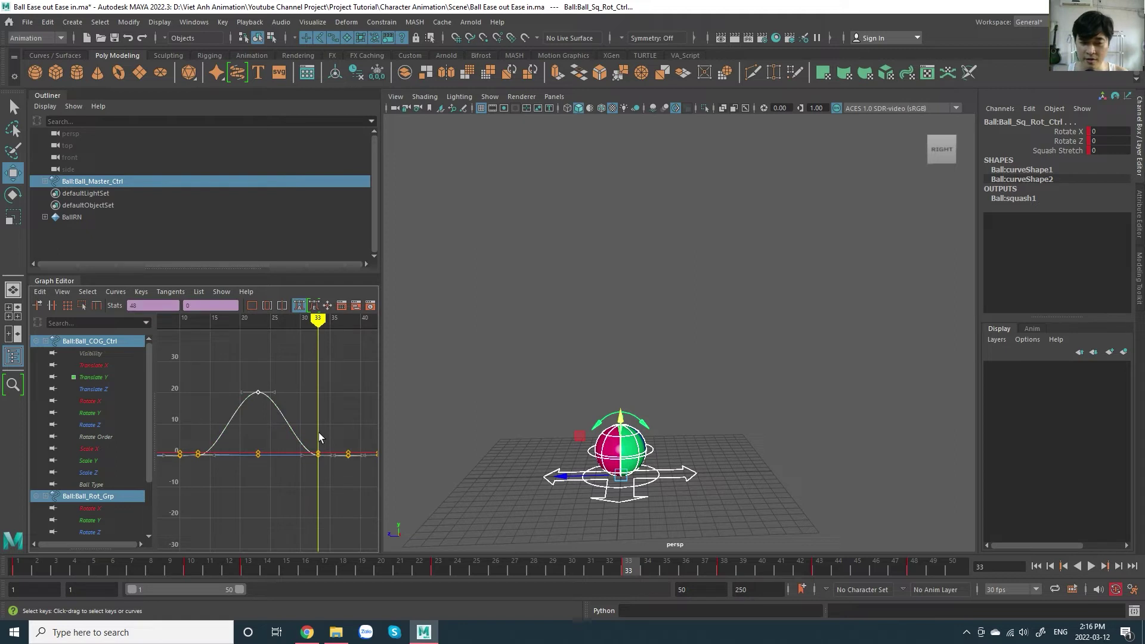
Step: Isolate the Translate Y curve in the Graph Editor
{"action": "right_click", "coordinate": [278, 420]}
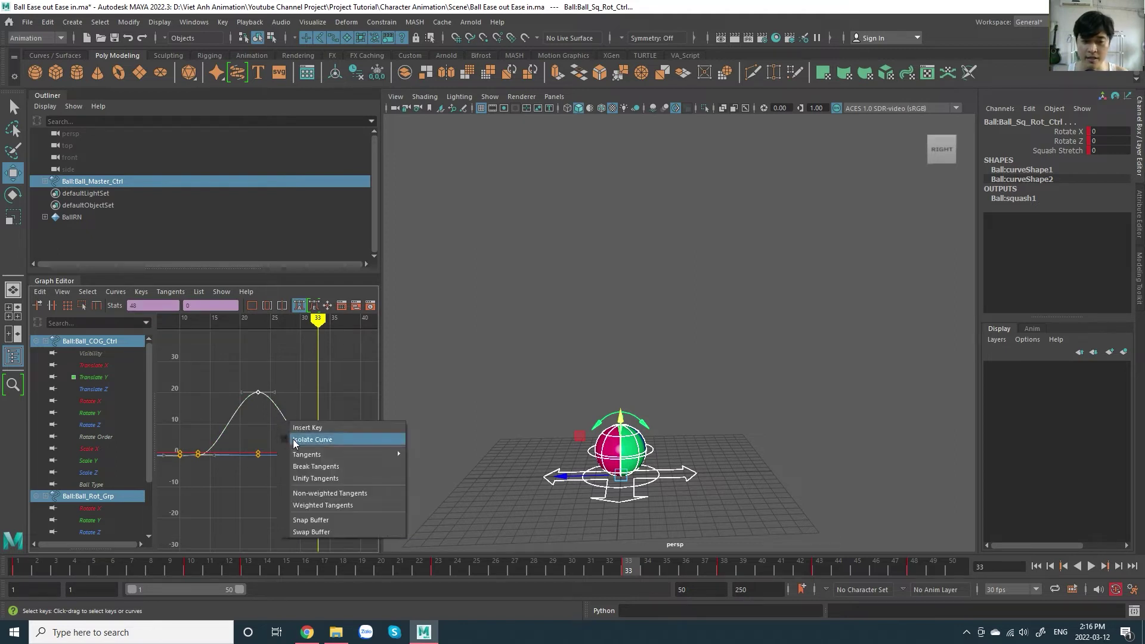
{"action": "left_click", "coordinate": [296, 440]}
{"action": "middle_click_drag", "start_coordinate": [273, 466], "coordinate": [265, 446], "text": "alt"}
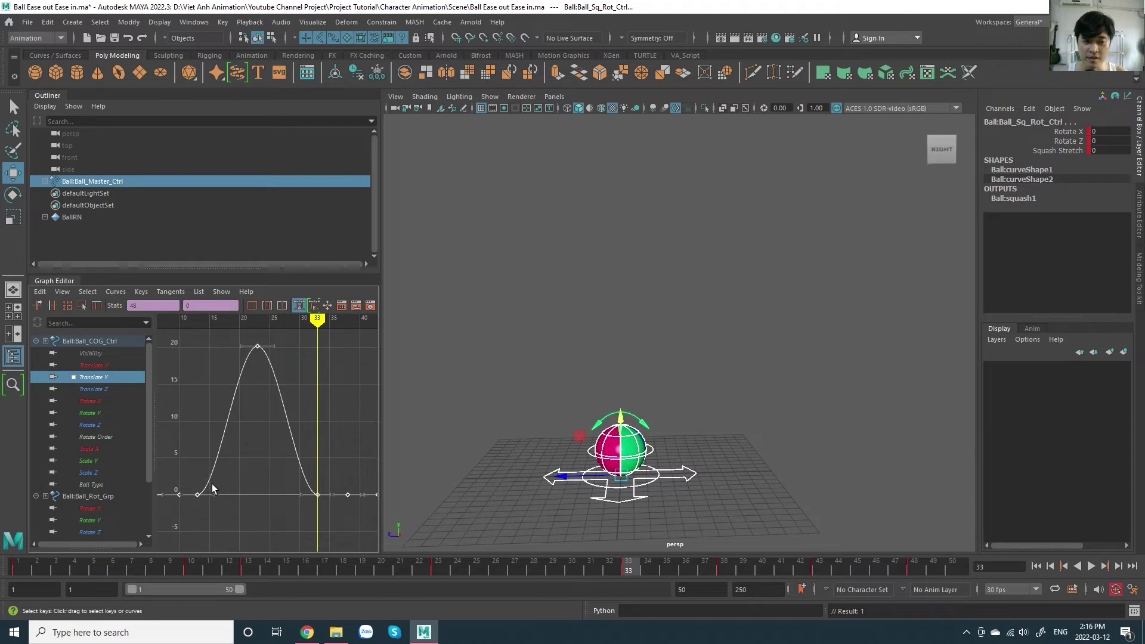
Step: Give the frame-11 takeoff and frame-33 landing keys linear tangents
{"action": "left_click_drag", "start_coordinate": [233, 510], "coordinate": [236, 510]}
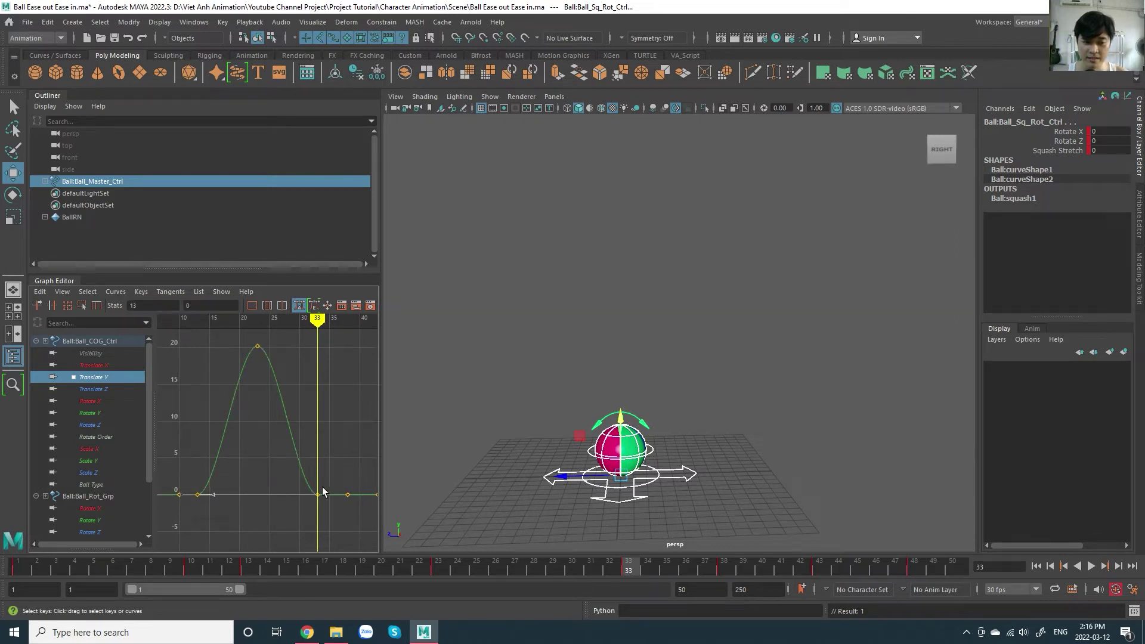
{"action": "left_click_drag", "start_coordinate": [312, 516], "coordinate": [311, 511]}
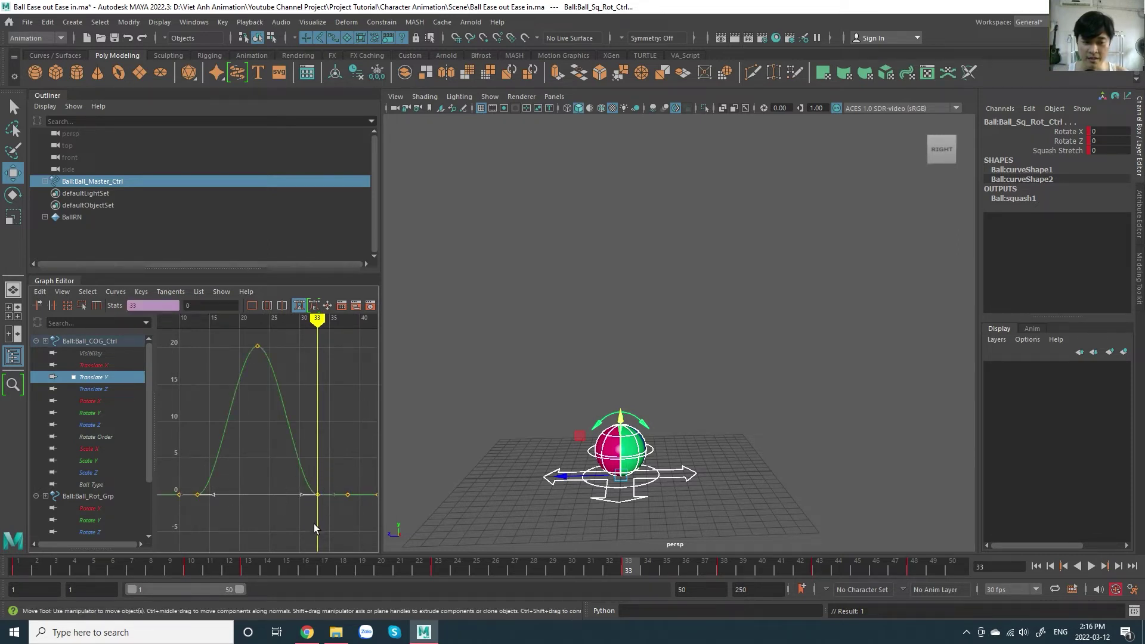
{"action": "right_click", "coordinate": [255, 436]}
{"action": "mouse_move", "coordinate": [315, 464]}
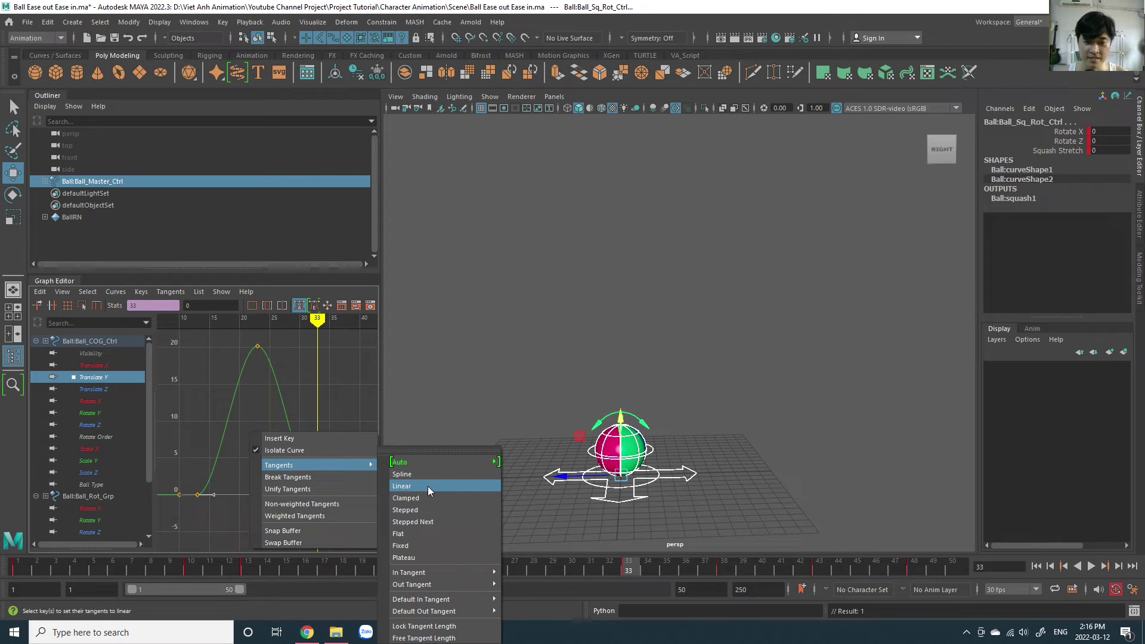
{"action": "left_click", "coordinate": [427, 485]}
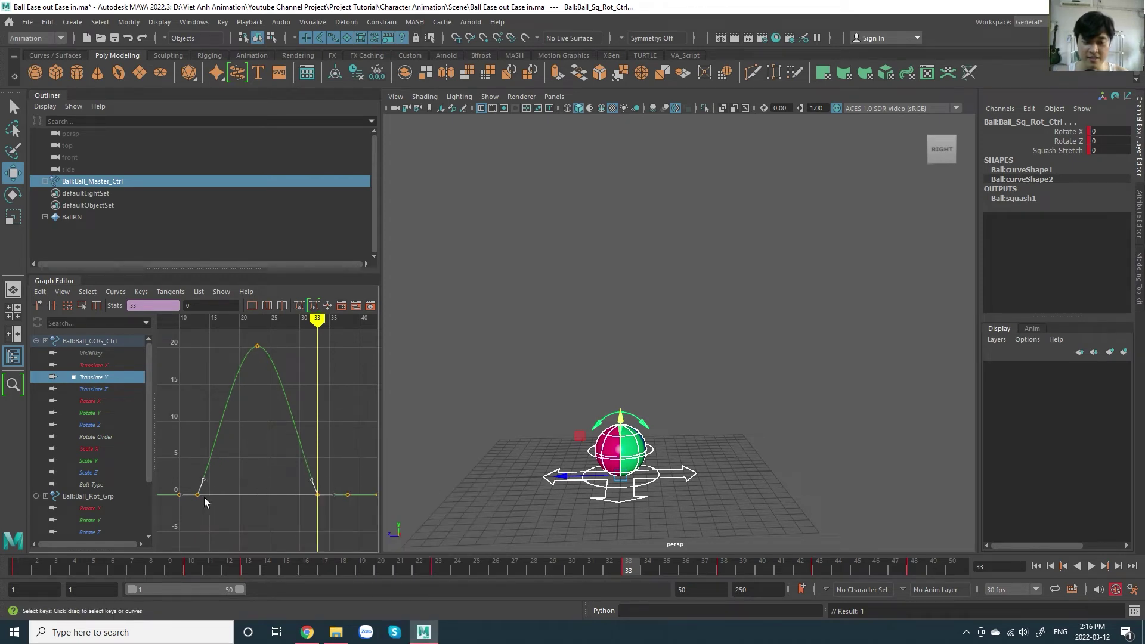
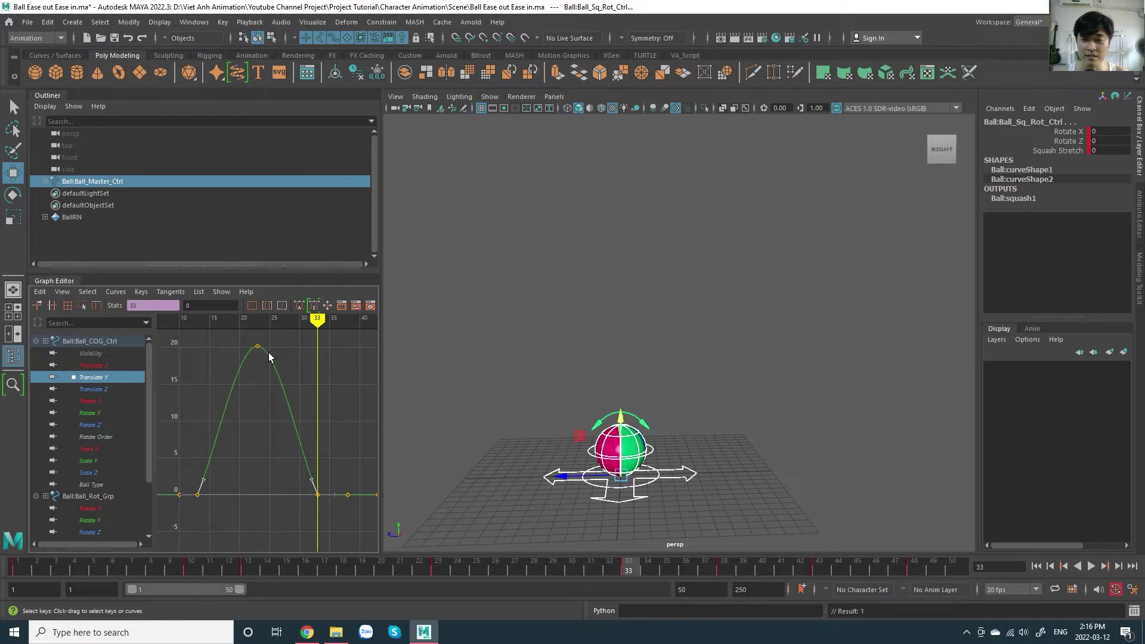
Step: Play back the ball's hop to review its current timing
{"action": "mouse_move", "coordinate": [259, 356]}
{"action": "left_mouse_down"}
{"action": "mouse_move", "coordinate": [222, 343]}
{"action": "mouse_move", "coordinate": [228, 353]}
{"action": "mouse_move", "coordinate": [167, 370]}
{"action": "left_mouse_up"}
{"action": "key", "text": "alt+v"}
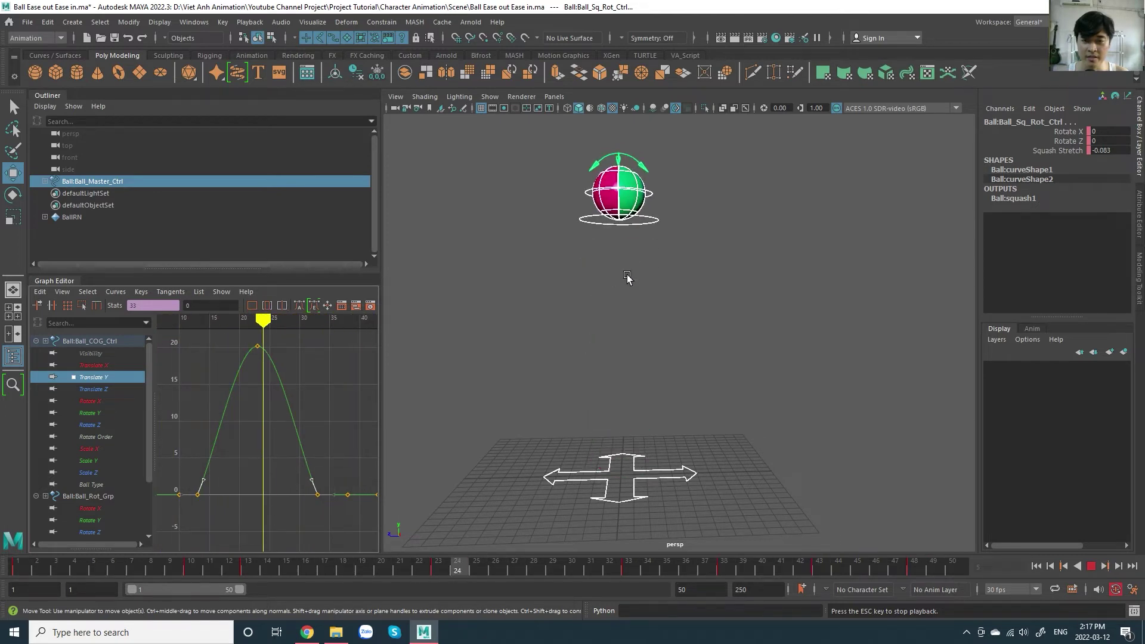
{"action": "key", "text": "Escape"}
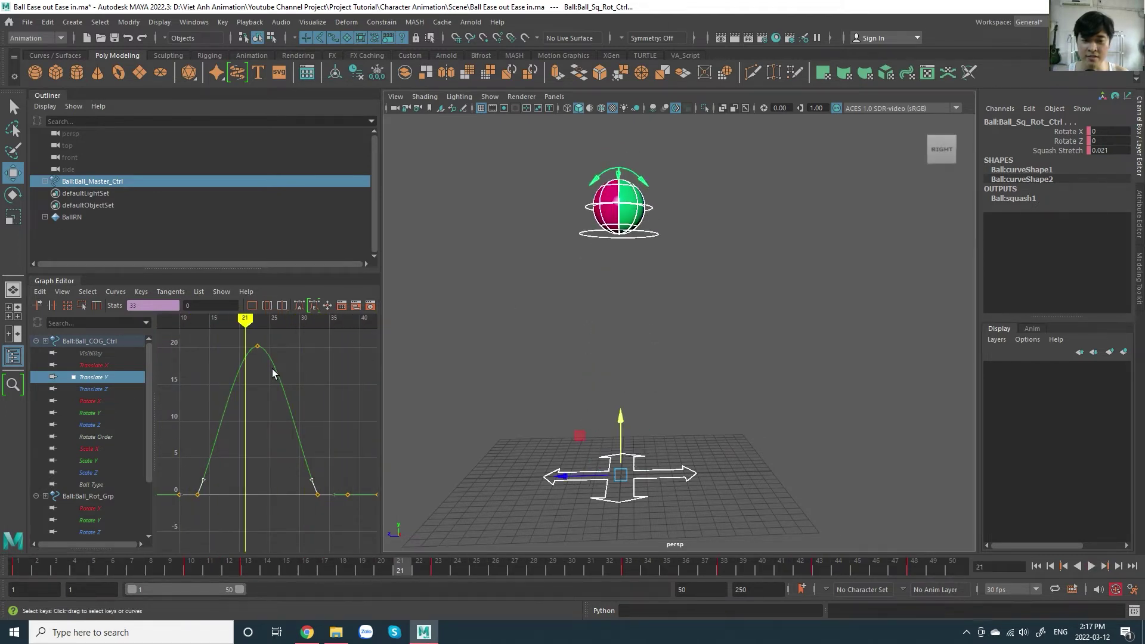
Step: Insert new keys on the Translate Y curve at frames 18 and 28
{"action": "mouse_move", "coordinate": [281, 420]}
{"action": "right_mouse_down", "text": "alt"}
{"action": "mouse_move", "coordinate": [270, 372]}
{"action": "mouse_move", "coordinate": [301, 381]}
{"action": "mouse_move", "coordinate": [298, 393]}
{"action": "right_mouse_up", "text": "alt"}
{"action": "left_click_drag", "start_coordinate": [244, 325], "coordinate": [241, 341]}
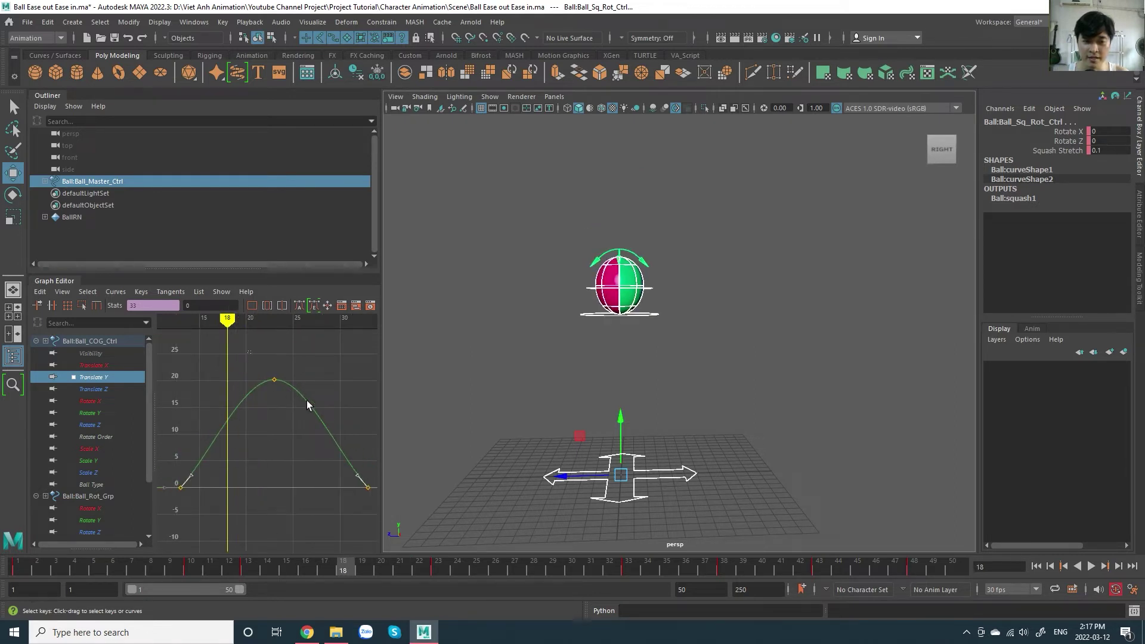
{"action": "left_click", "coordinate": [274, 380]}
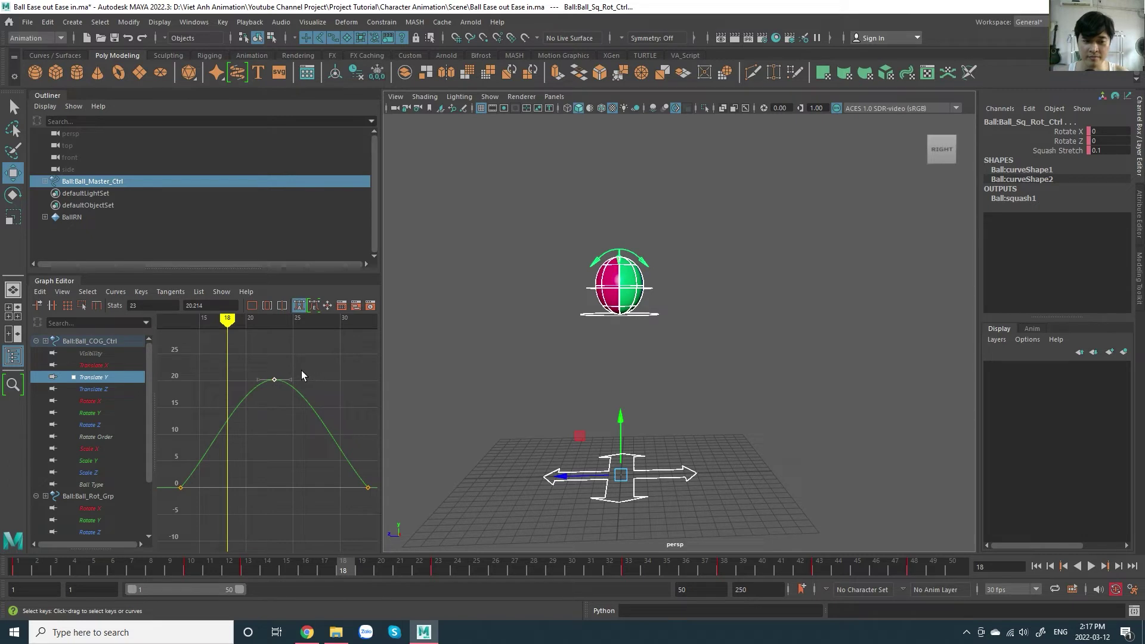
{"action": "right_click", "coordinate": [302, 371]}
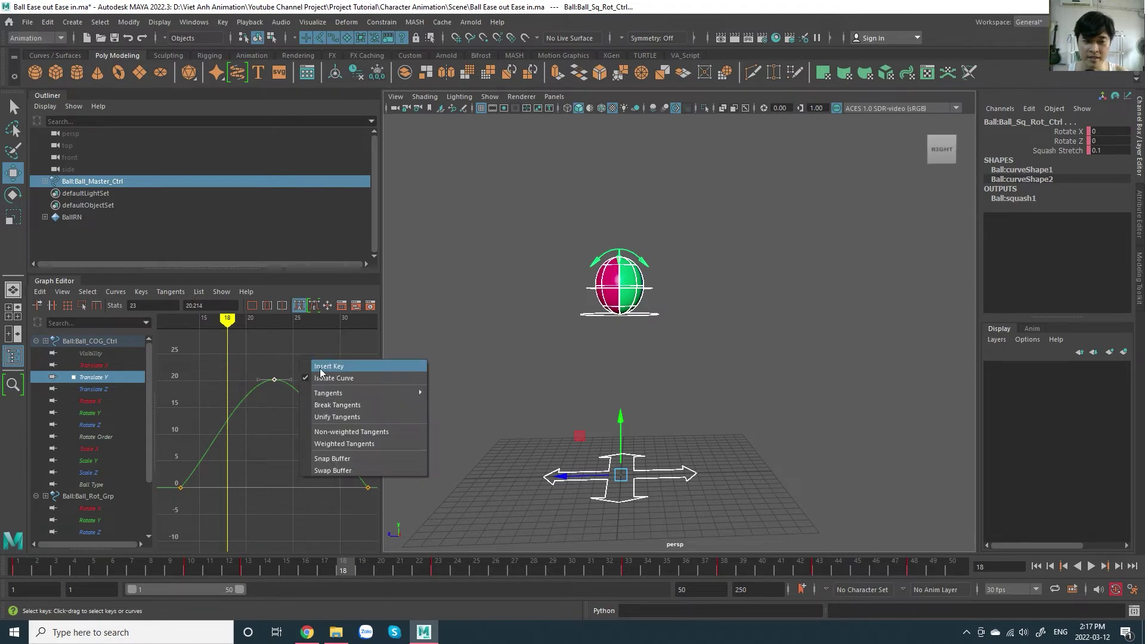
{"action": "left_click", "coordinate": [320, 368]}
{"action": "left_click_drag", "start_coordinate": [318, 335], "coordinate": [322, 337]}
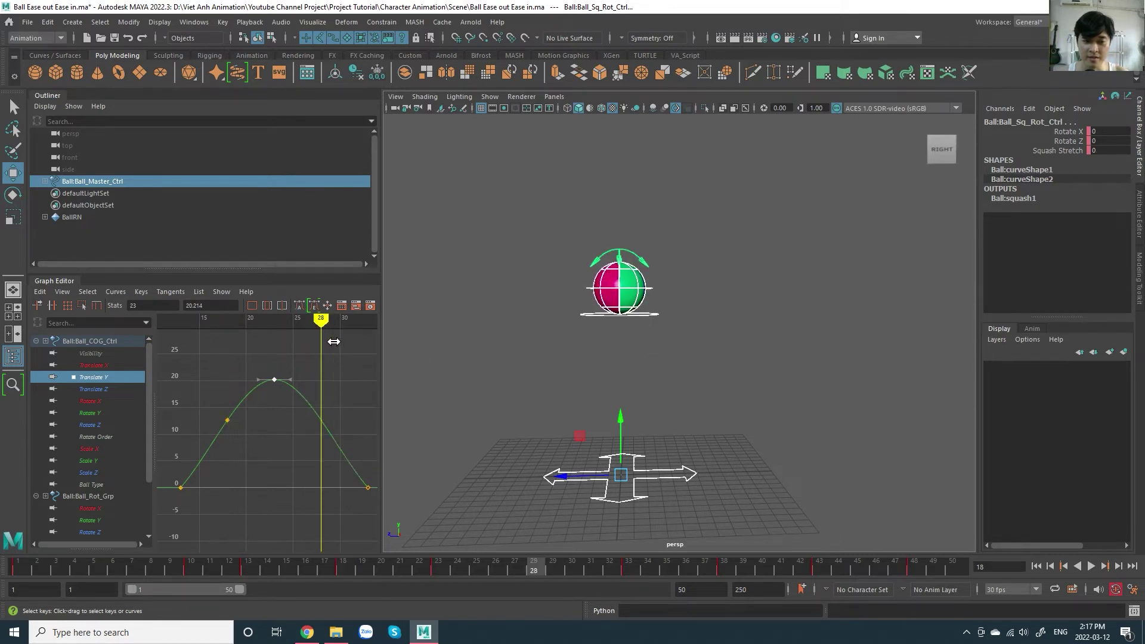
{"action": "right_click", "coordinate": [339, 368]}
{"action": "left_click", "coordinate": [345, 369]}
Step: Lower the new frame-18 and frame-28 keys to about 2
{"action": "left_click_drag", "start_coordinate": [197, 413], "coordinate": [362, 439]}
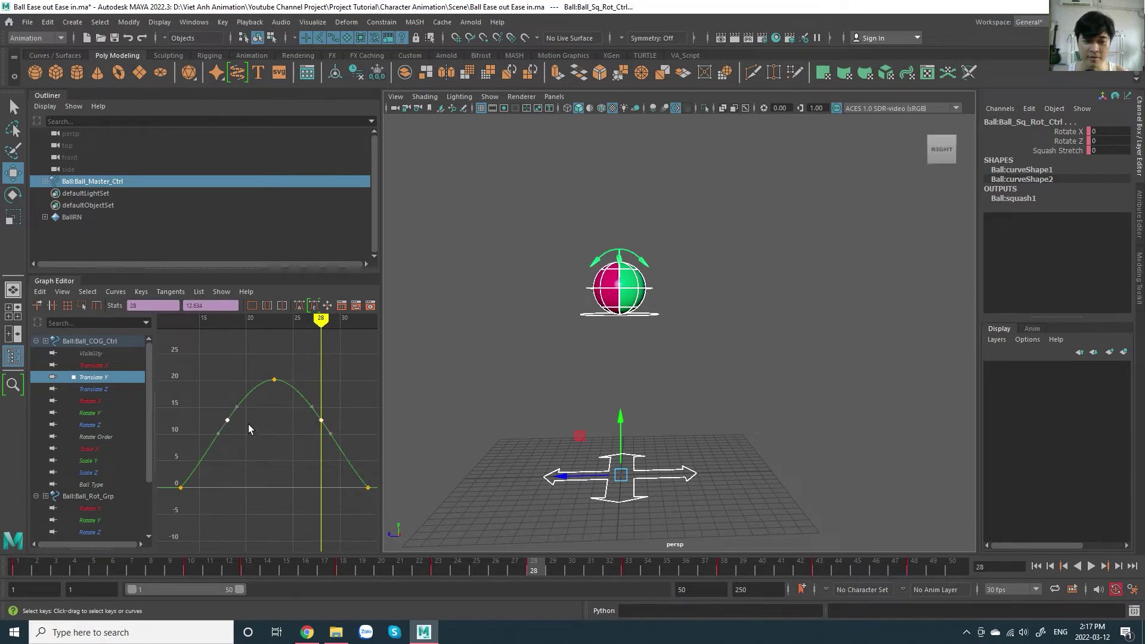
{"action": "left_click", "coordinate": [181, 488]}
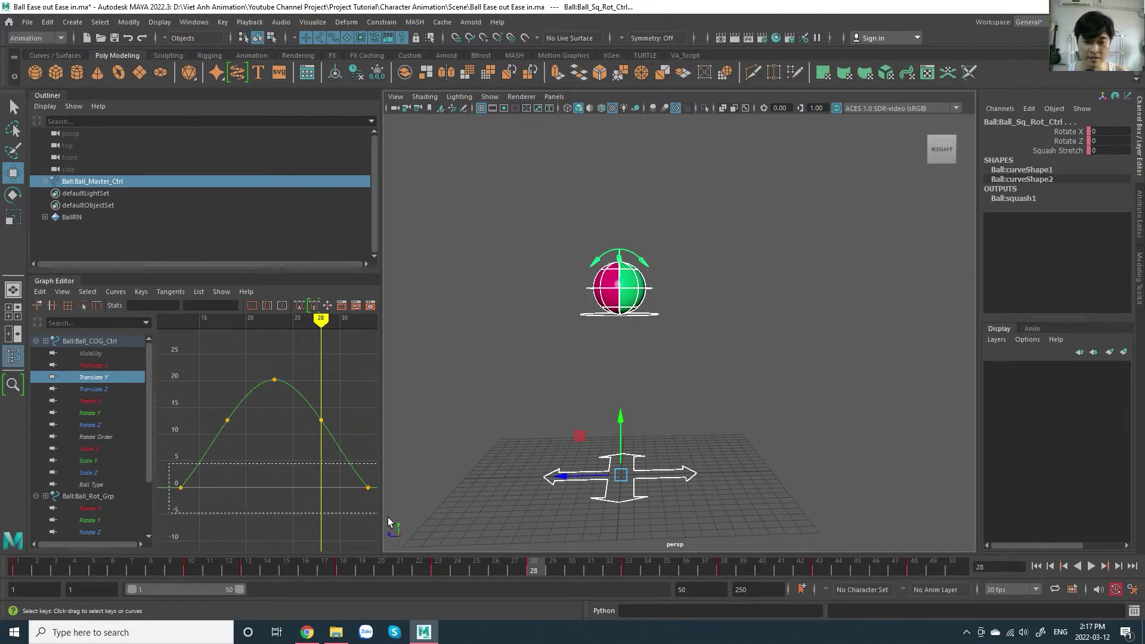
{"action": "left_click_drag", "start_coordinate": [388, 524], "coordinate": [291, 486], "text": "shift"}
{"action": "left_click_drag", "start_coordinate": [214, 400], "coordinate": [343, 460]}
{"action": "mouse_move", "coordinate": [342, 459]}
{"action": "middle_mouse_down", "text": "shift"}
{"action": "mouse_move", "coordinate": [317, 526]}
{"action": "mouse_move", "coordinate": [323, 481]}
{"action": "mouse_move", "coordinate": [322, 514]}
{"action": "middle_mouse_up", "text": "shift"}
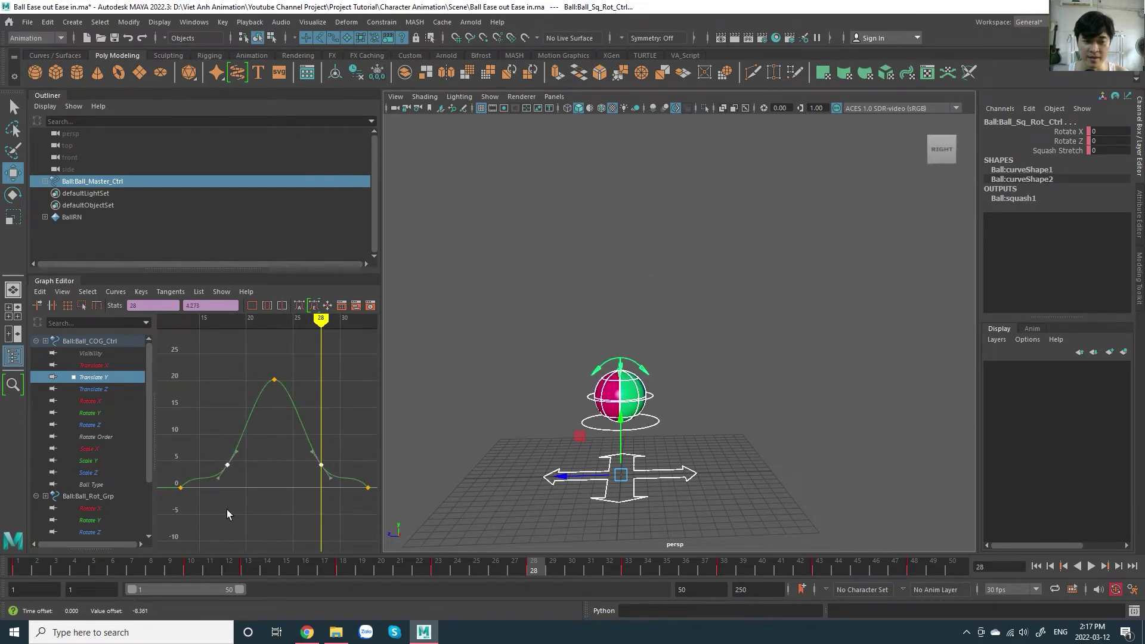
Step: Select both ground keys at frames 13 and 33
{"action": "left_click", "coordinate": [182, 488]}
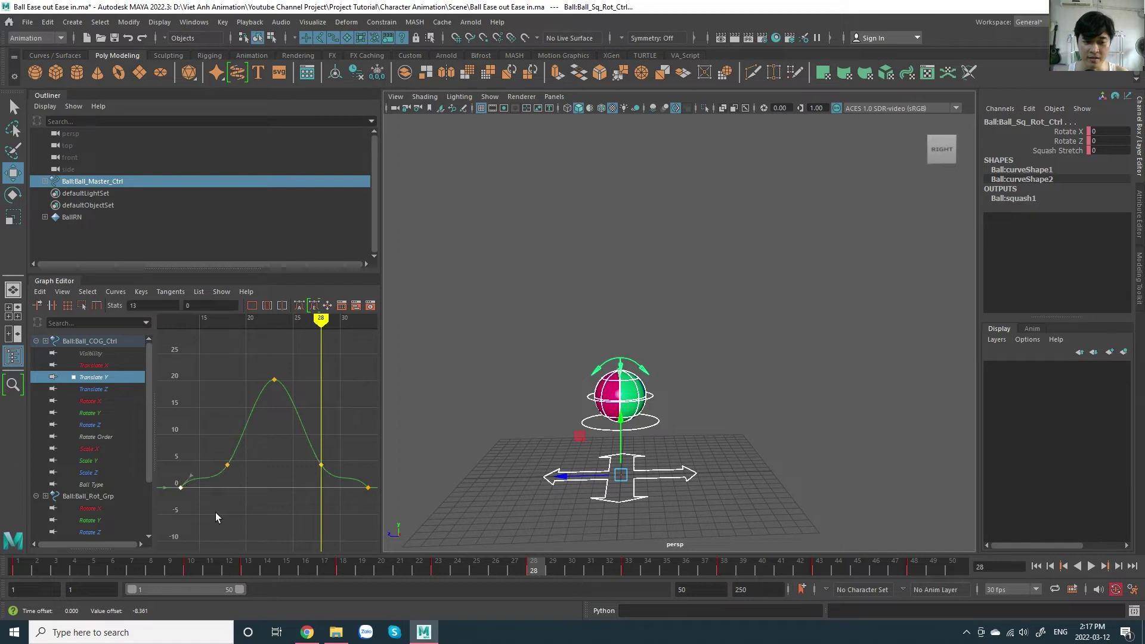
{"action": "left_click_drag", "start_coordinate": [367, 471], "coordinate": [377, 515]}
{"action": "left_click", "coordinate": [358, 476]}
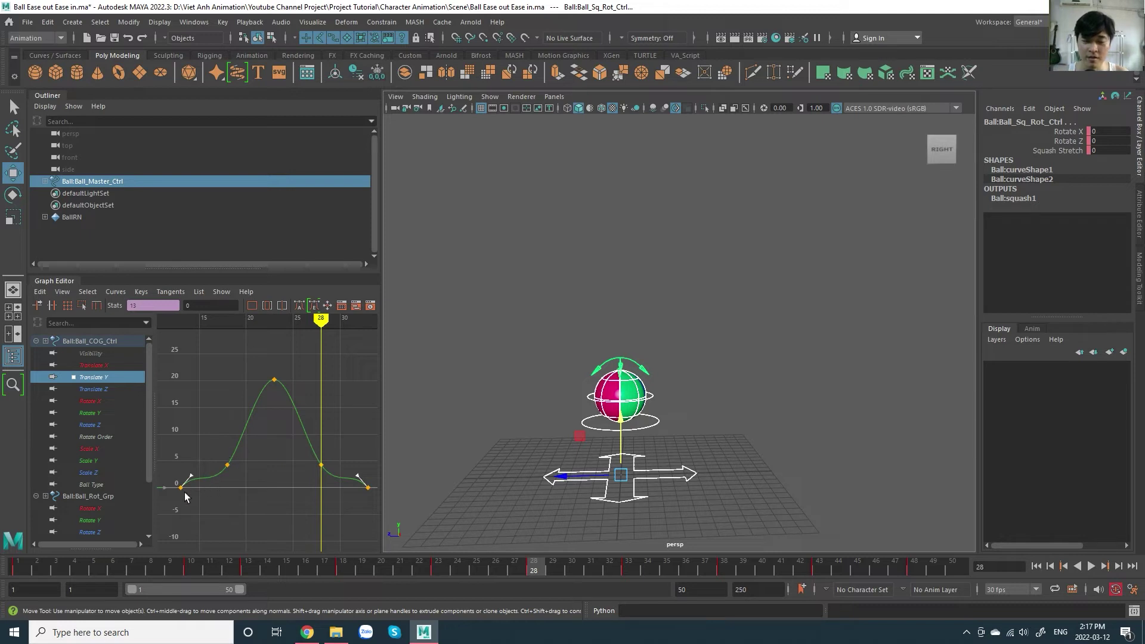
Step: Make the end keys' tangents Linear, then select the frame-18 and frame-28 keys
{"action": "right_click", "coordinate": [220, 430]}
{"action": "mouse_move", "coordinate": [282, 459]}
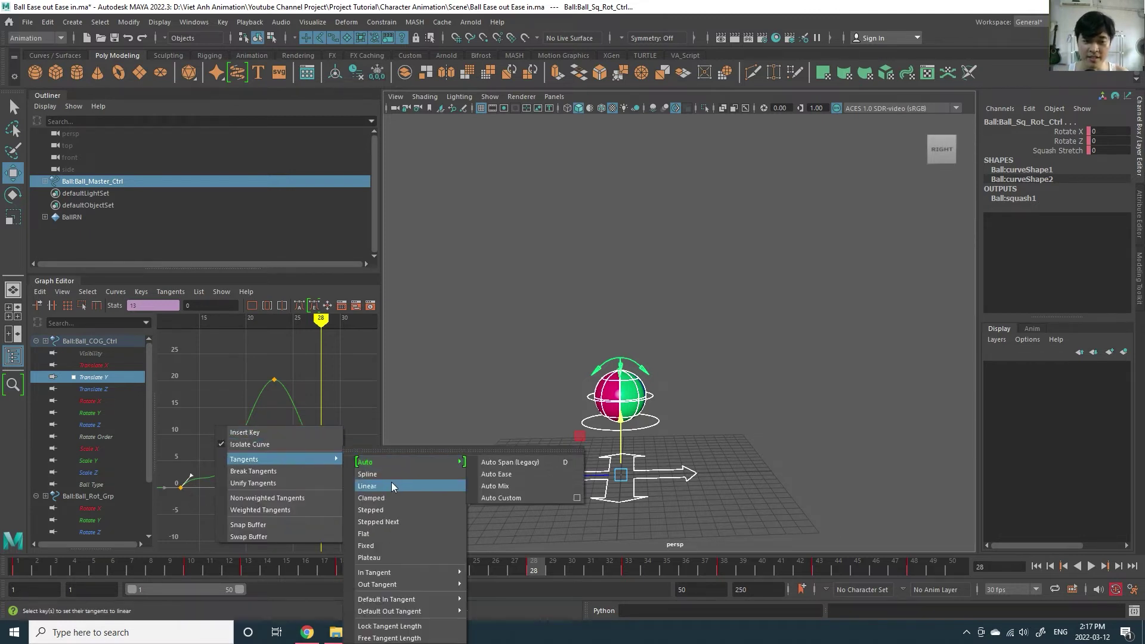
{"action": "left_click", "coordinate": [391, 485]}
{"action": "left_click", "coordinate": [227, 464]}
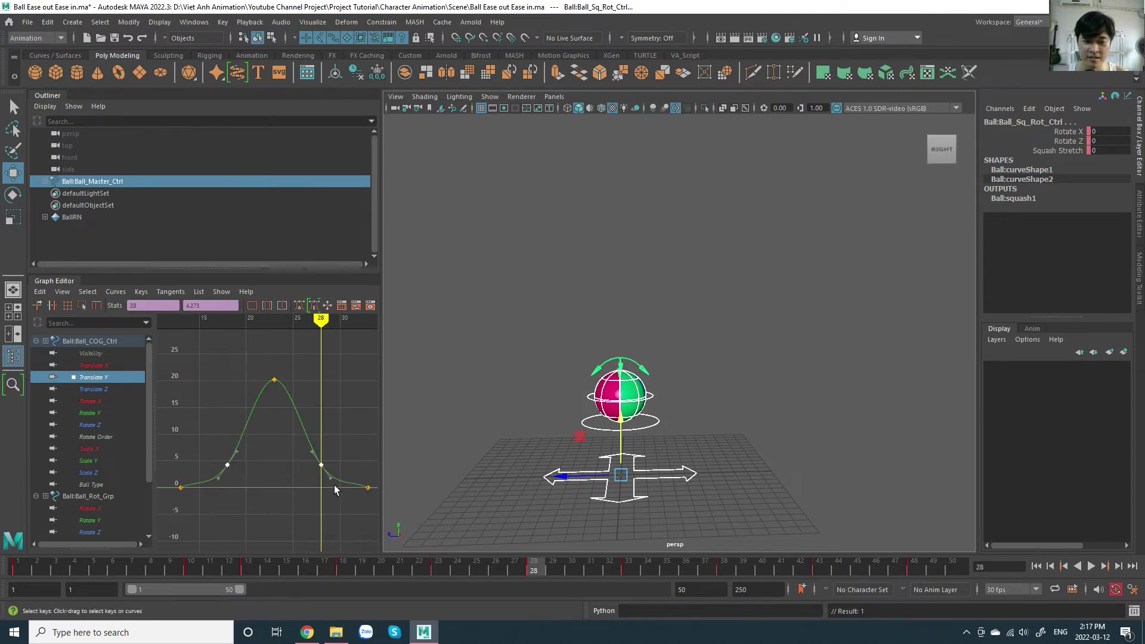
{"action": "left_click", "coordinate": [321, 464], "text": "shift"}
{"action": "middle_click_drag", "start_coordinate": [286, 446], "coordinate": [286, 456]}
Step: Raise the frame-18 and frame-28 keys to about 16
{"action": "left_click", "coordinate": [180, 487]}
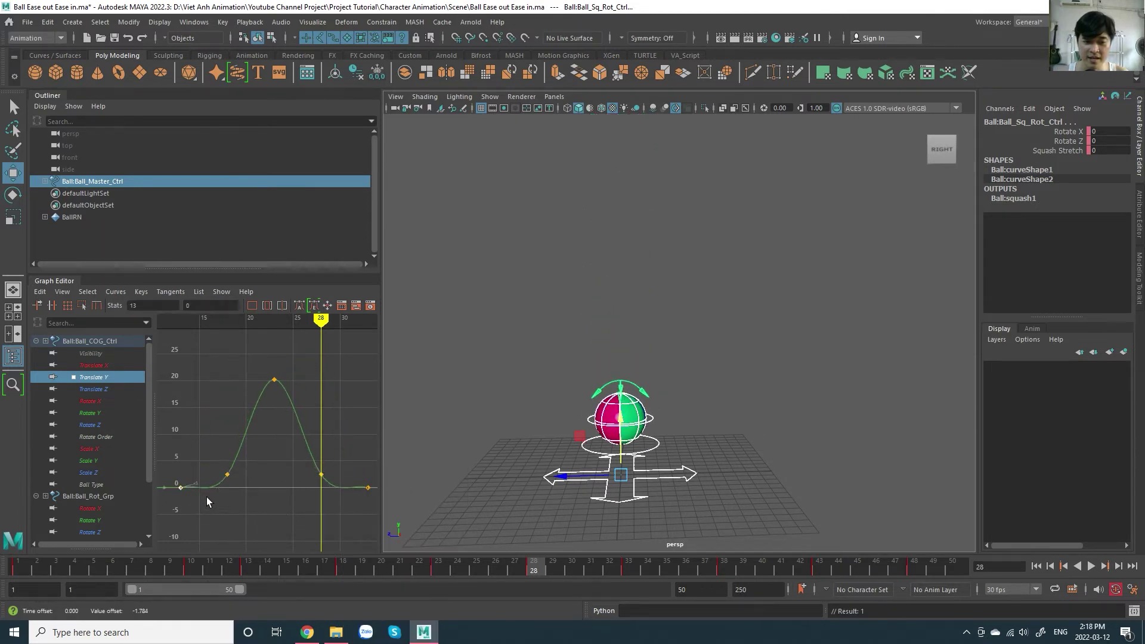
{"action": "middle_click_drag", "start_coordinate": [247, 498], "coordinate": [244, 425]}
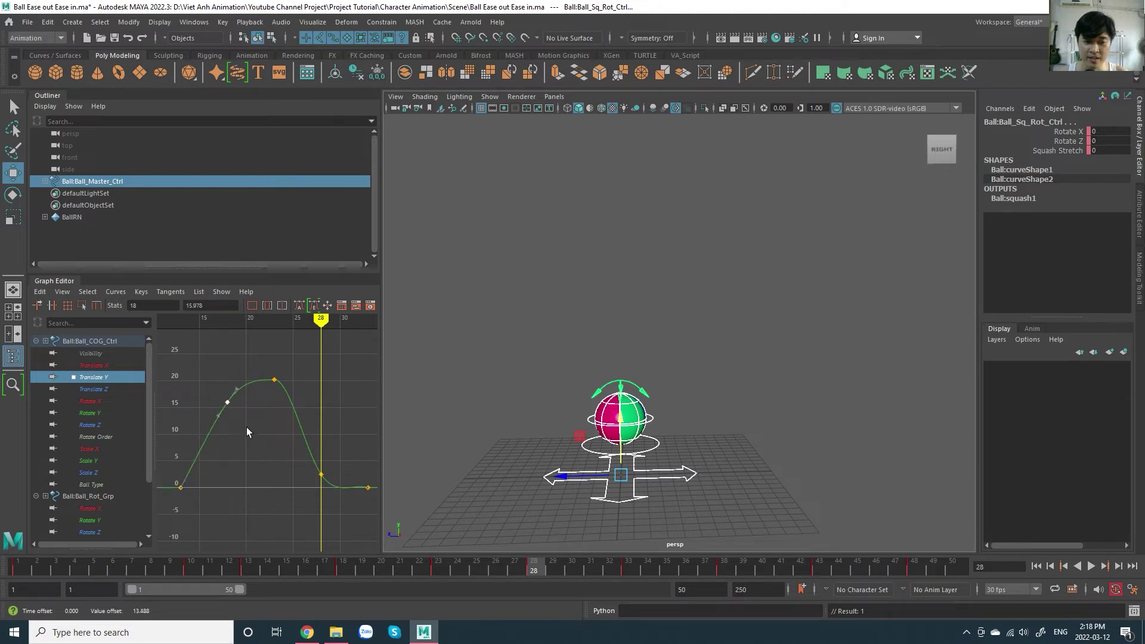
{"action": "middle_click_drag", "start_coordinate": [247, 432], "coordinate": [253, 528]}
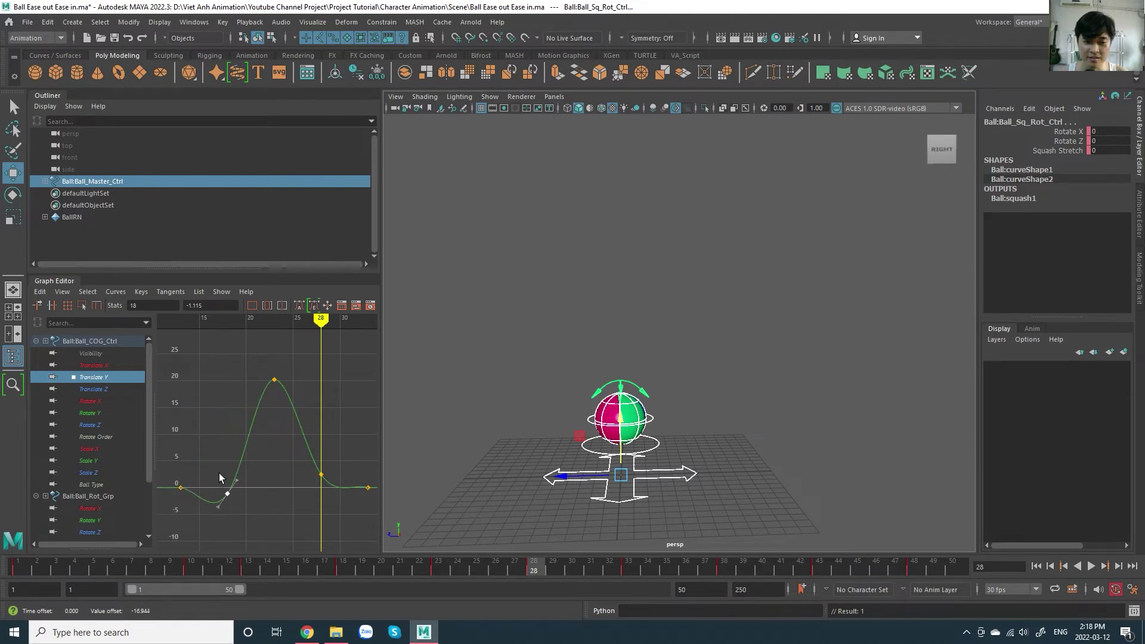
{"action": "key", "text": "ctrl+z"}
{"action": "key", "text": "ctrl+z"}
{"action": "mouse_move", "coordinate": [263, 418]}
{"action": "middle_mouse_down"}
{"action": "mouse_move", "coordinate": [260, 488]}
{"action": "mouse_move", "coordinate": [284, 434]}
{"action": "middle_mouse_up"}
{"action": "left_click", "coordinate": [321, 475], "text": "shift"}
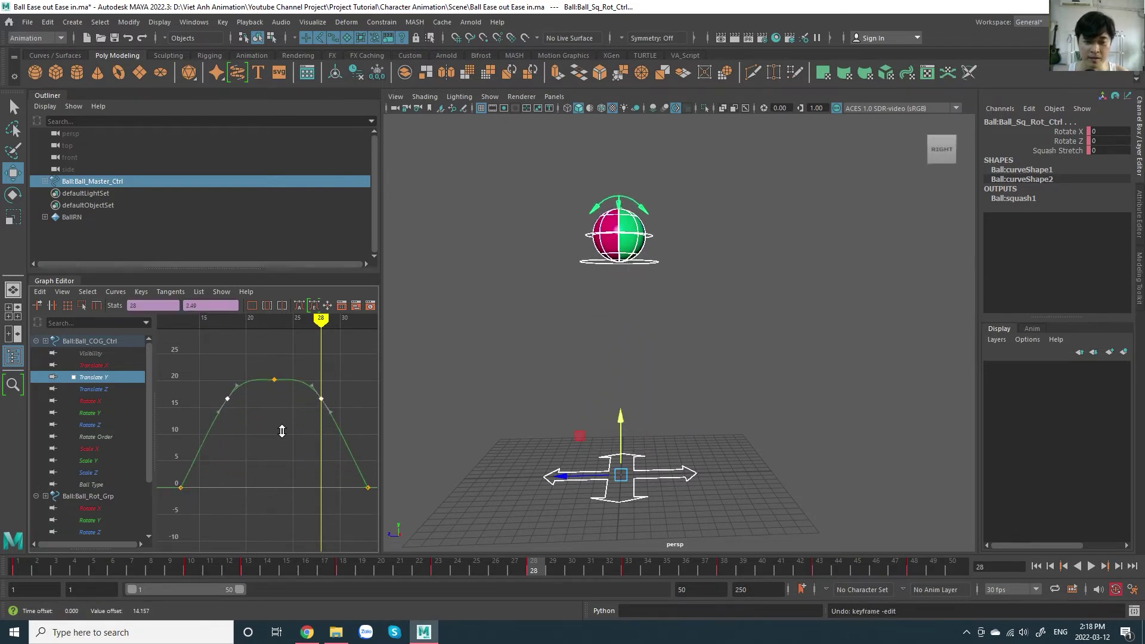
Step: Flatten the frame-23 peak key and settle the side keys at about 15.2
{"action": "left_click_drag", "start_coordinate": [305, 427], "coordinate": [298, 417]}
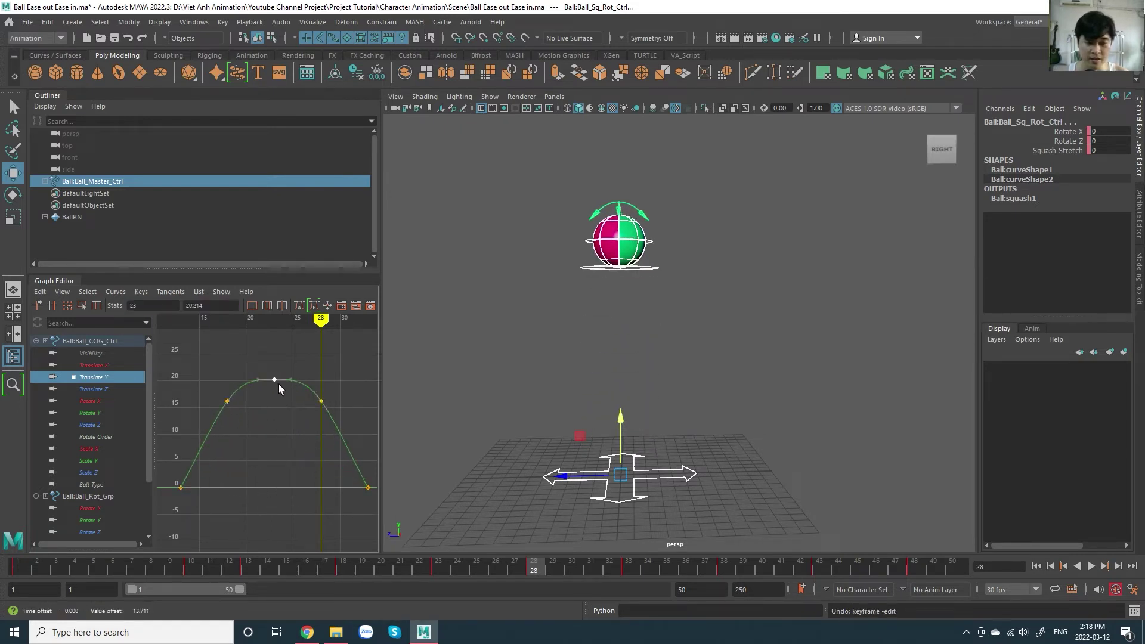
{"action": "left_click", "coordinate": [299, 305]}
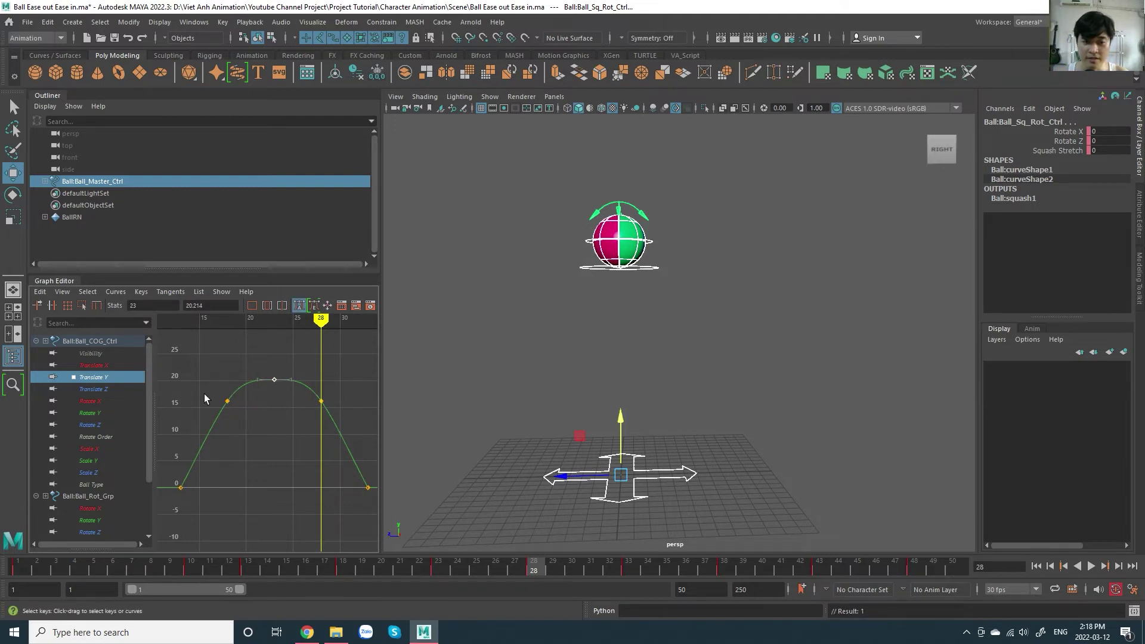
{"action": "left_click_drag", "start_coordinate": [359, 425], "coordinate": [352, 422]}
{"action": "middle_click_drag", "start_coordinate": [352, 422], "coordinate": [273, 429]}
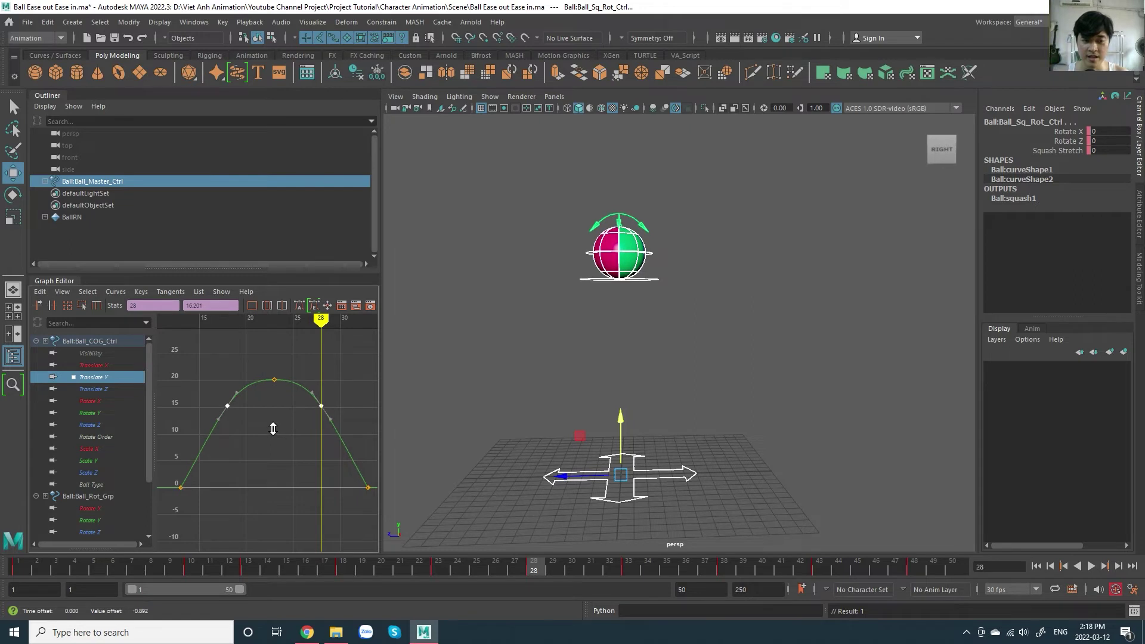
{"action": "middle_click_drag", "start_coordinate": [273, 429], "coordinate": [274, 427]}
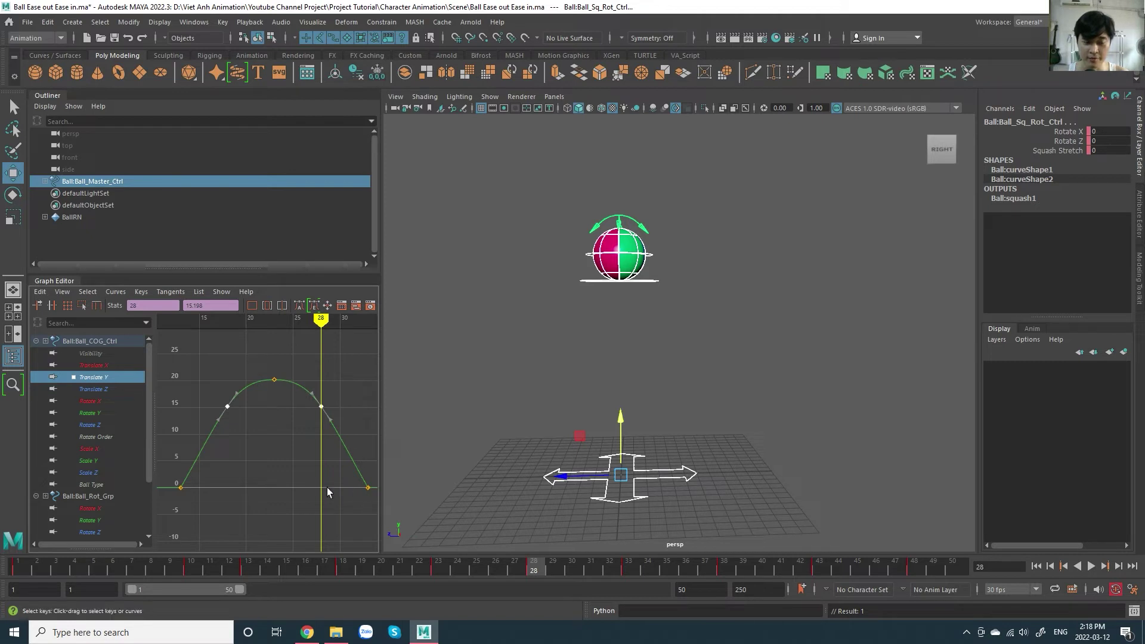
Step: Raise the frame-23 peak key to about 21.3 and replay the hop
{"action": "key", "text": "alt+v"}
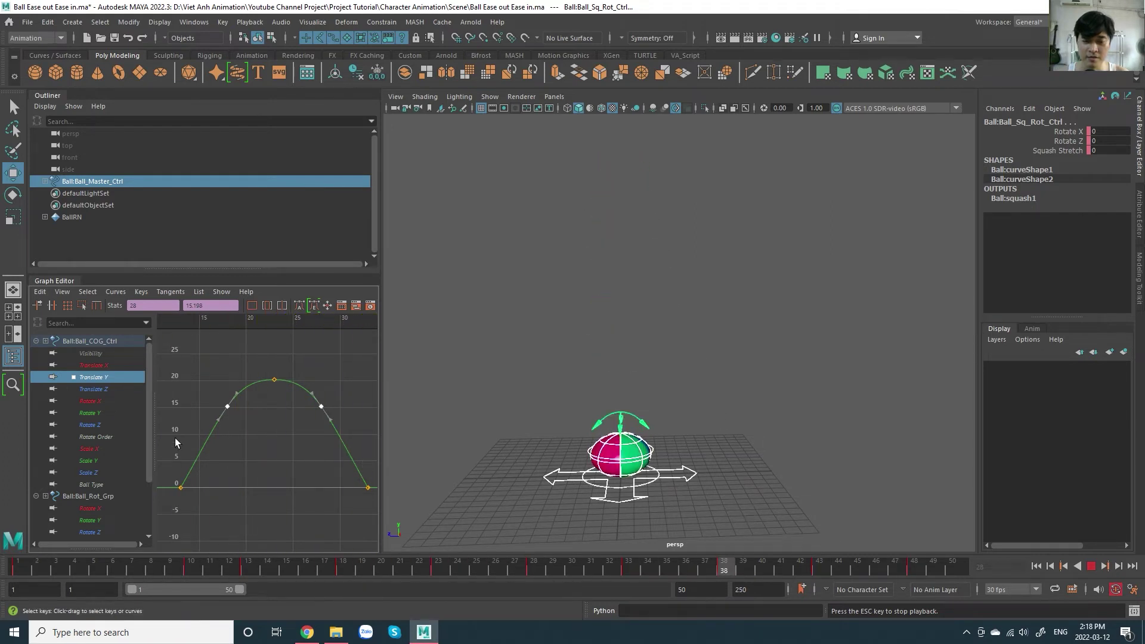
{"action": "key", "text": "Escape"}
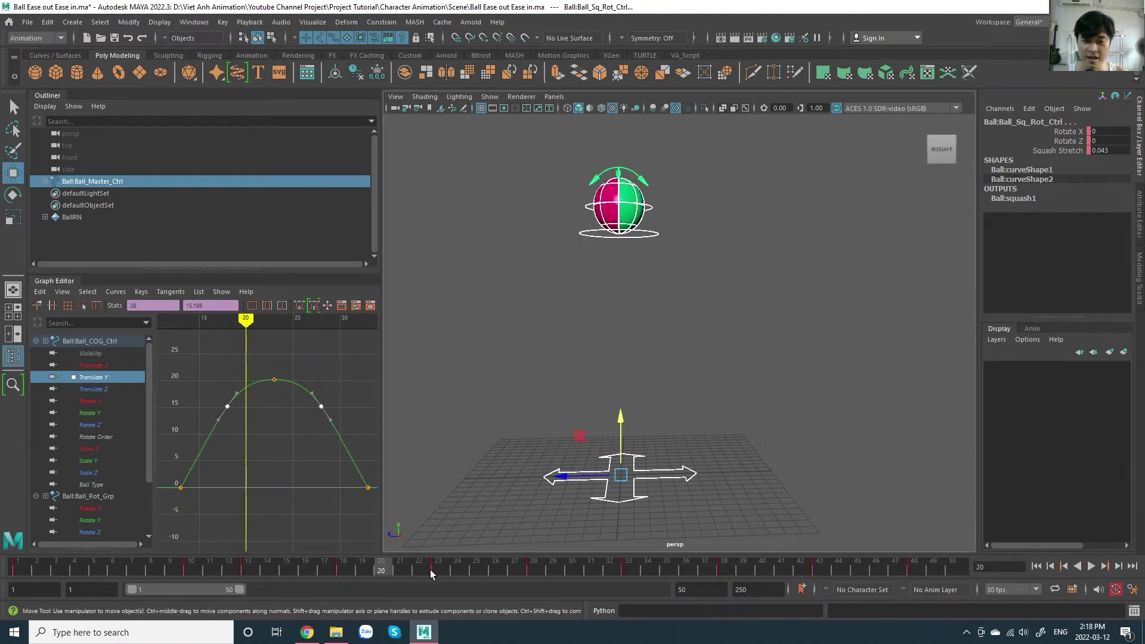
{"action": "mouse_move", "coordinate": [430, 570]}
{"action": "left_mouse_down"}
{"action": "mouse_move", "coordinate": [273, 577]}
{"action": "mouse_move", "coordinate": [463, 578]}
{"action": "mouse_move", "coordinate": [340, 582]}
{"action": "mouse_move", "coordinate": [451, 570]}
{"action": "mouse_move", "coordinate": [549, 574]}
{"action": "mouse_move", "coordinate": [439, 582]}
{"action": "mouse_move", "coordinate": [685, 592]}
{"action": "mouse_move", "coordinate": [643, 595]}
{"action": "left_mouse_up"}
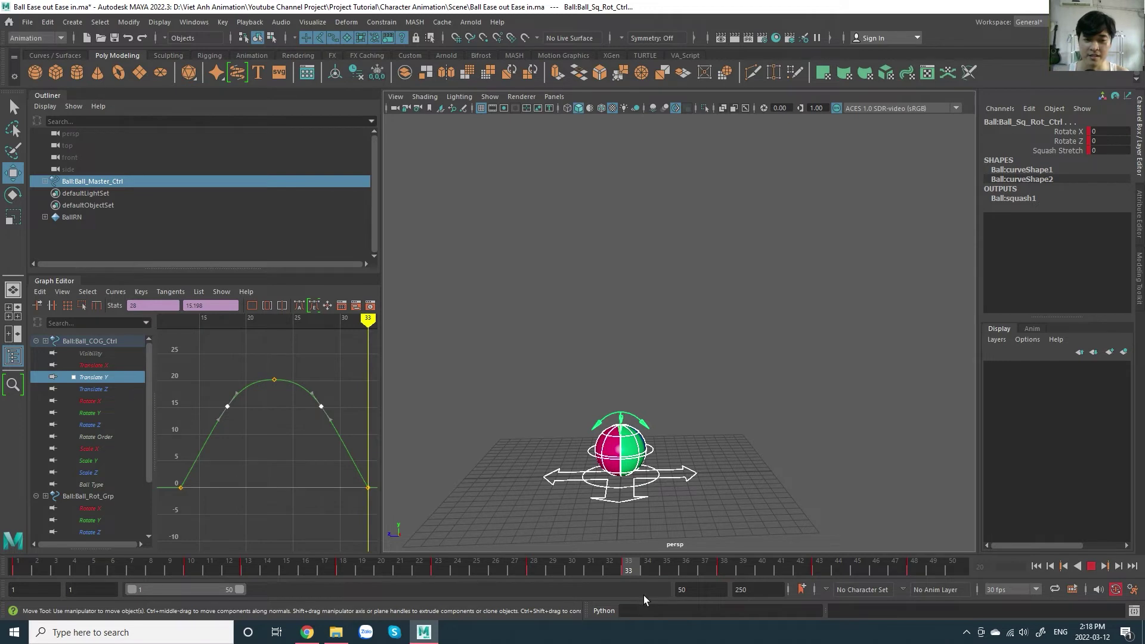
{"action": "middle_click_drag", "start_coordinate": [267, 449], "coordinate": [263, 443], "text": "shift"}
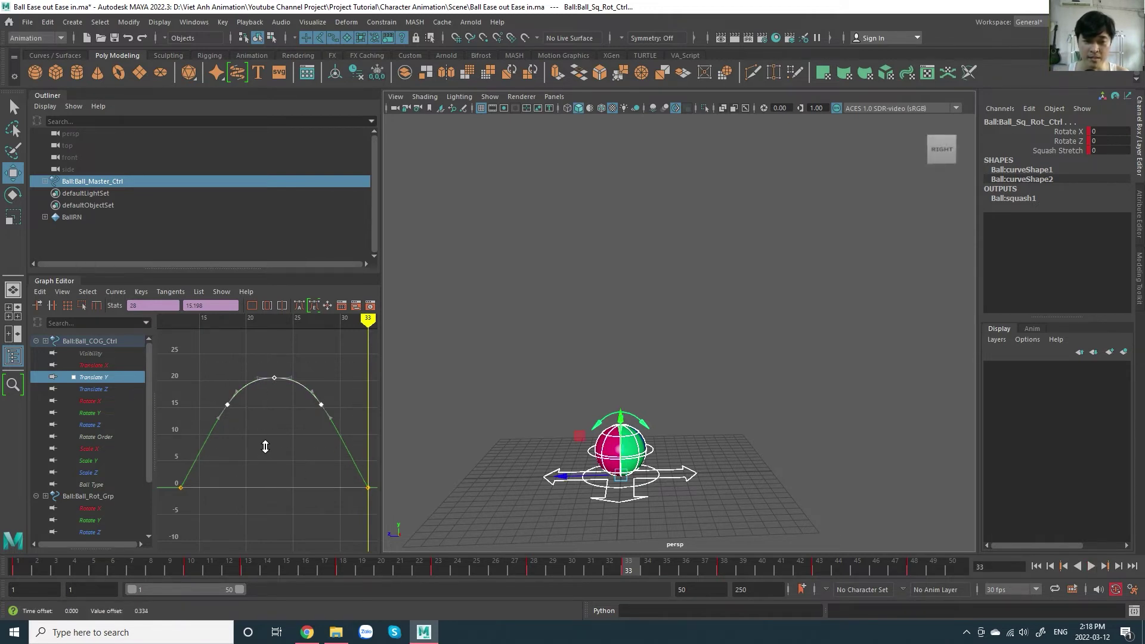
{"action": "left_click_drag", "start_coordinate": [253, 372], "coordinate": [288, 403]}
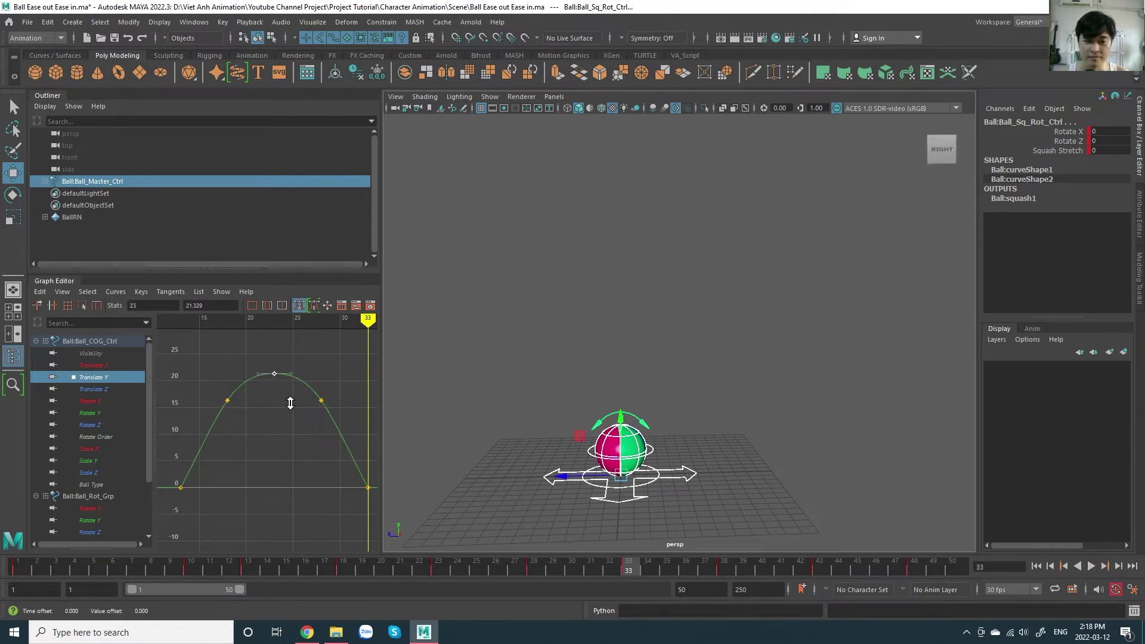
{"action": "key", "text": "alt+v"}
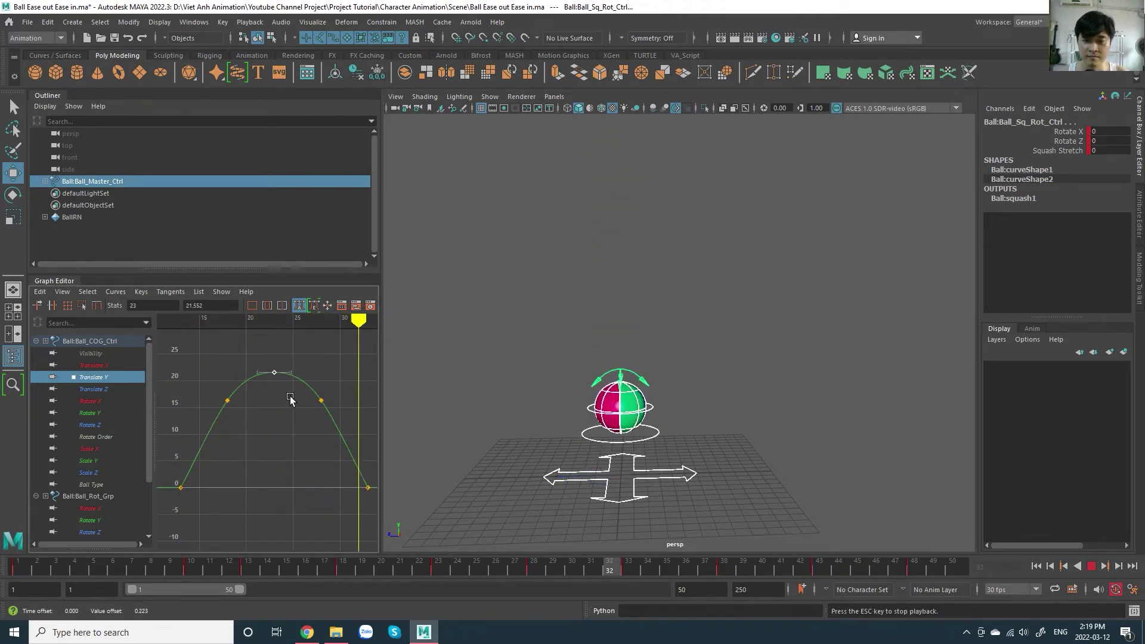
Step: Scrub from frame 10 to the frame-33 landing, reviewing the squash and rise
{"action": "key", "text": "Escape"}
{"action": "left_click_drag", "start_coordinate": [161, 576], "coordinate": [191, 576]}
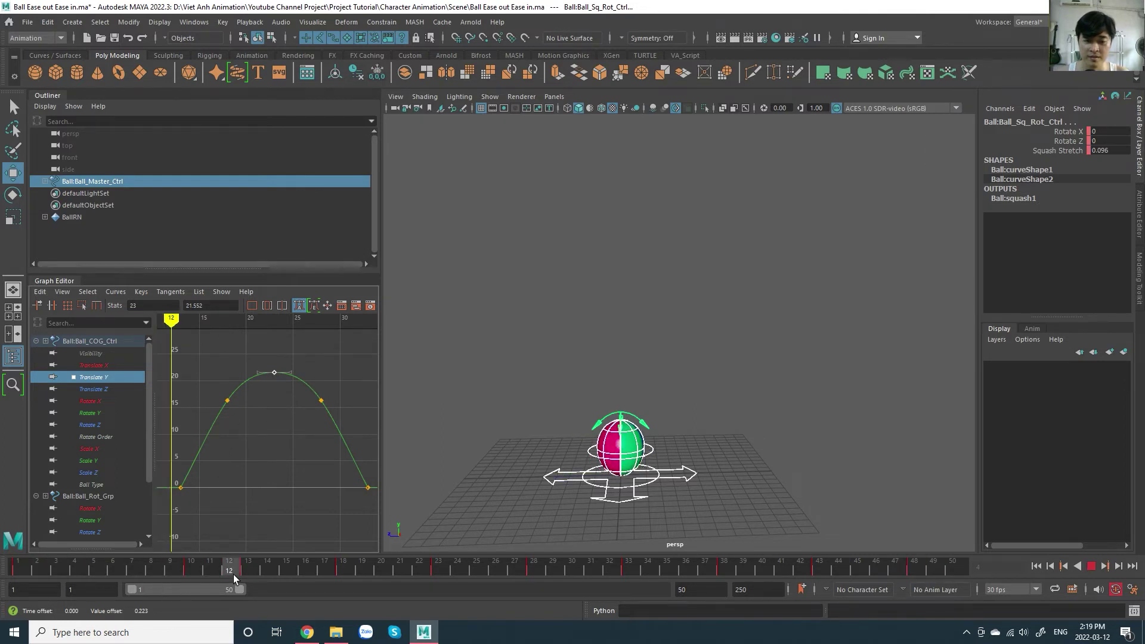
{"action": "middle_click_drag", "start_coordinate": [241, 469], "coordinate": [312, 470], "text": "alt"}
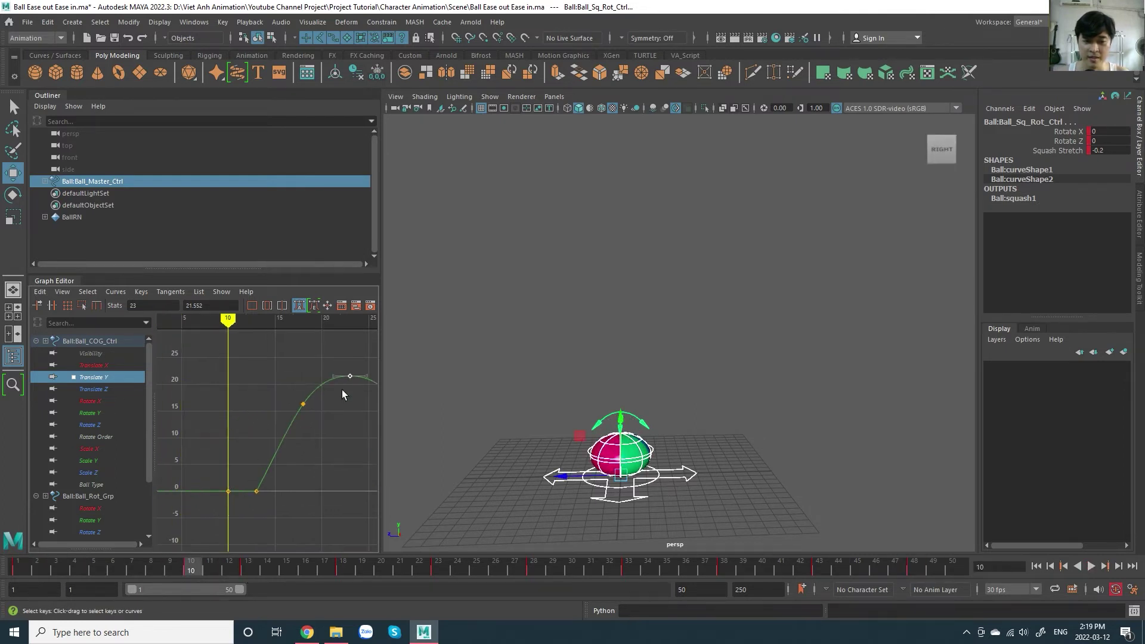
{"action": "mouse_move", "coordinate": [269, 411]}
{"action": "right_mouse_down"}
{"action": "mouse_move", "coordinate": [289, 433]}
{"action": "mouse_move", "coordinate": [259, 375]}
{"action": "right_mouse_up"}
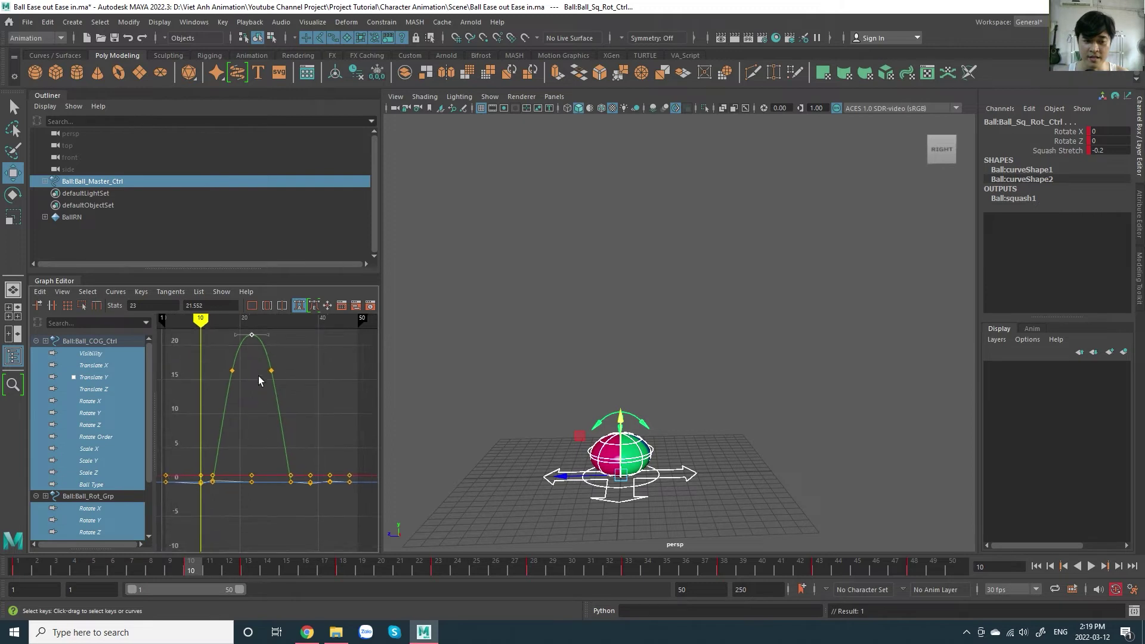
{"action": "right_click_drag", "start_coordinate": [258, 435], "coordinate": [268, 416], "text": "alt"}
{"action": "middle_click_drag", "start_coordinate": [269, 416], "coordinate": [278, 458], "text": "alt"}
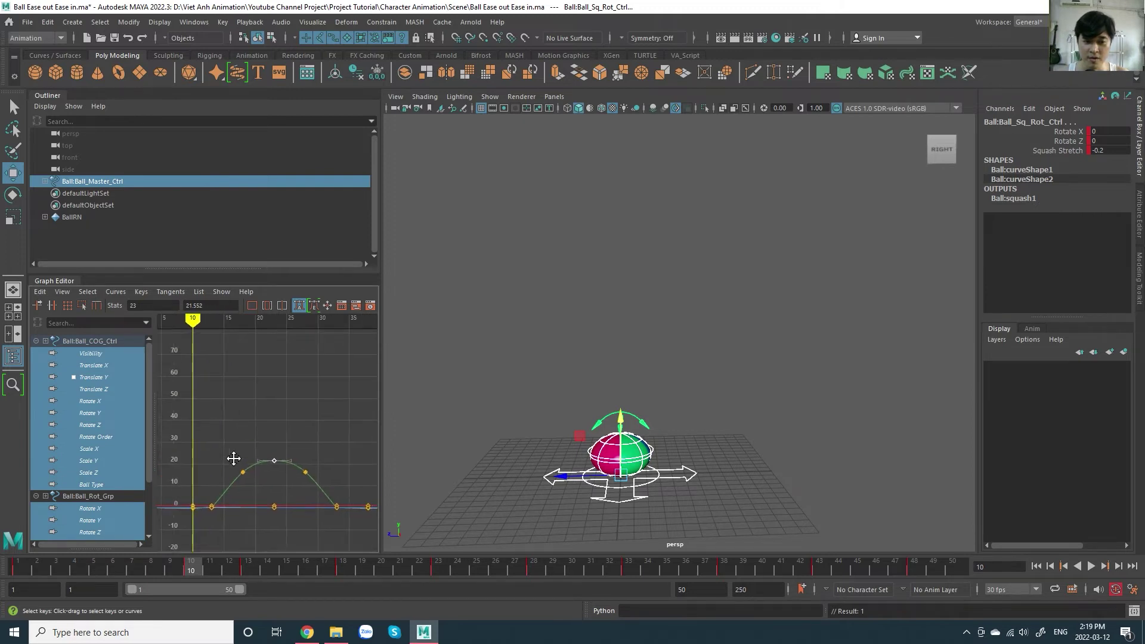
{"action": "left_click_drag", "start_coordinate": [230, 329], "coordinate": [236, 346]}
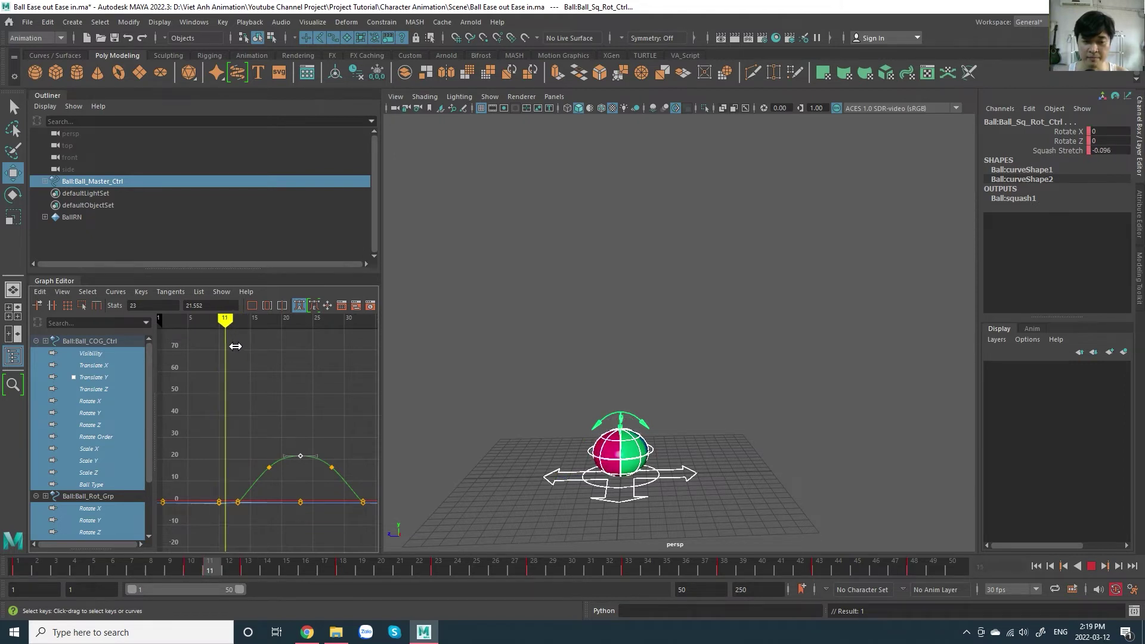
{"action": "left_click_drag", "start_coordinate": [236, 346], "coordinate": [269, 366]}
{"action": "middle_click_drag", "start_coordinate": [269, 367], "coordinate": [235, 403], "text": "alt"}
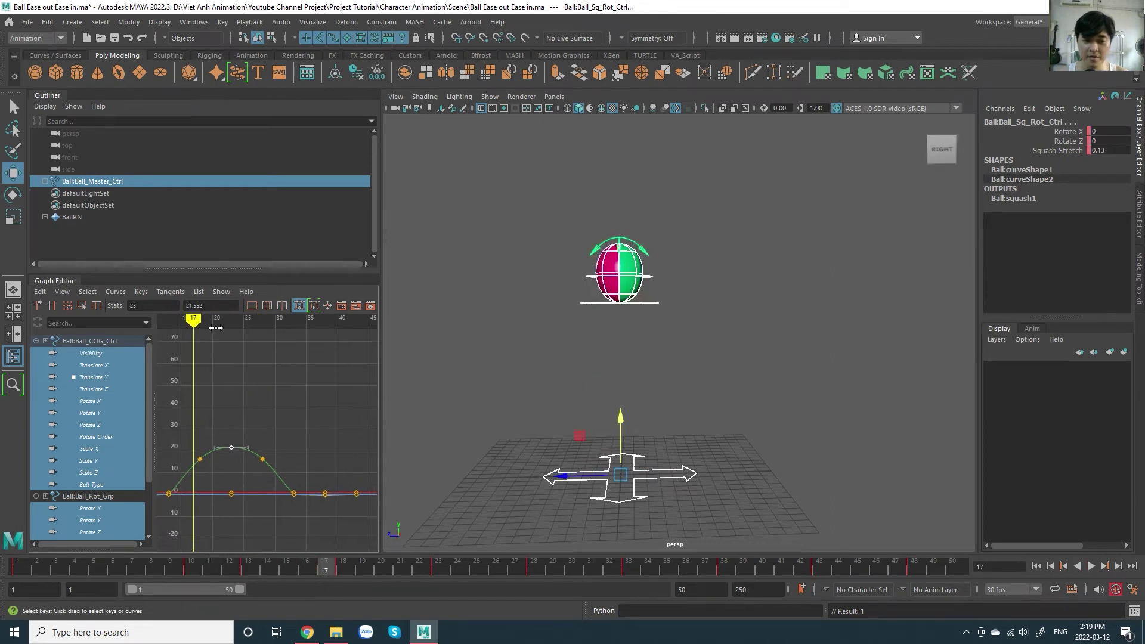
{"action": "mouse_move", "coordinate": [215, 328]}
{"action": "left_mouse_down"}
{"action": "mouse_move", "coordinate": [280, 358]}
{"action": "mouse_move", "coordinate": [303, 391]}
{"action": "left_mouse_up"}
Step: Slide the key near frame 38 two frames earlier to frame 36
{"action": "right_click_drag", "start_coordinate": [303, 391], "coordinate": [316, 438], "text": "alt"}
{"action": "middle_click_drag", "start_coordinate": [316, 433], "coordinate": [273, 344], "text": "alt"}
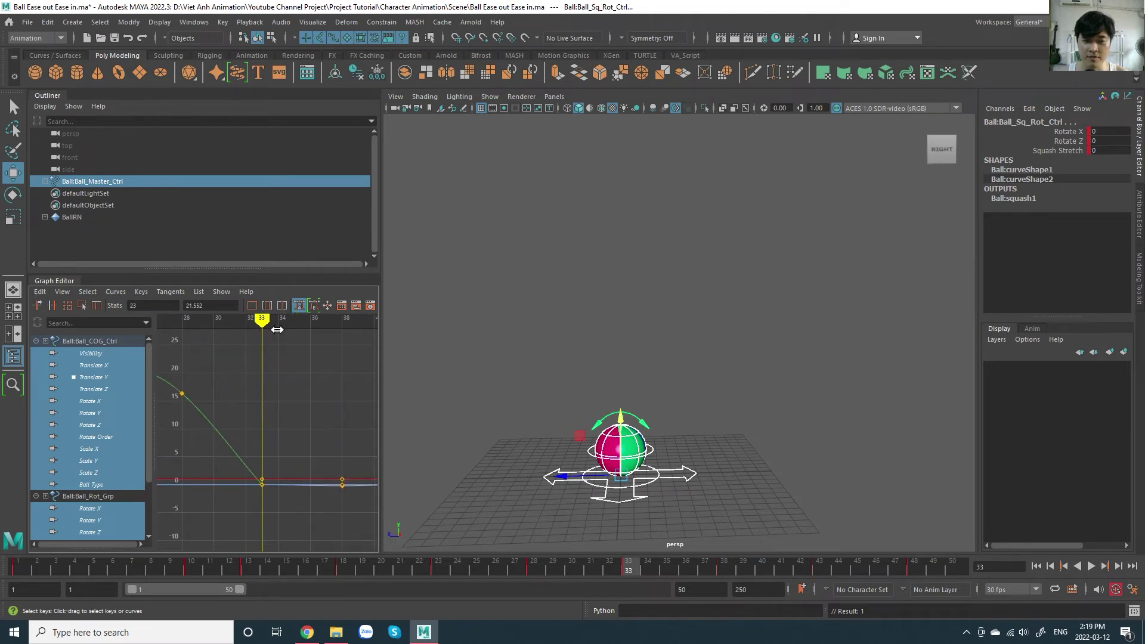
{"action": "left_click_drag", "start_coordinate": [278, 330], "coordinate": [311, 356]}
{"action": "middle_click_drag", "start_coordinate": [347, 436], "coordinate": [288, 416], "text": "alt"}
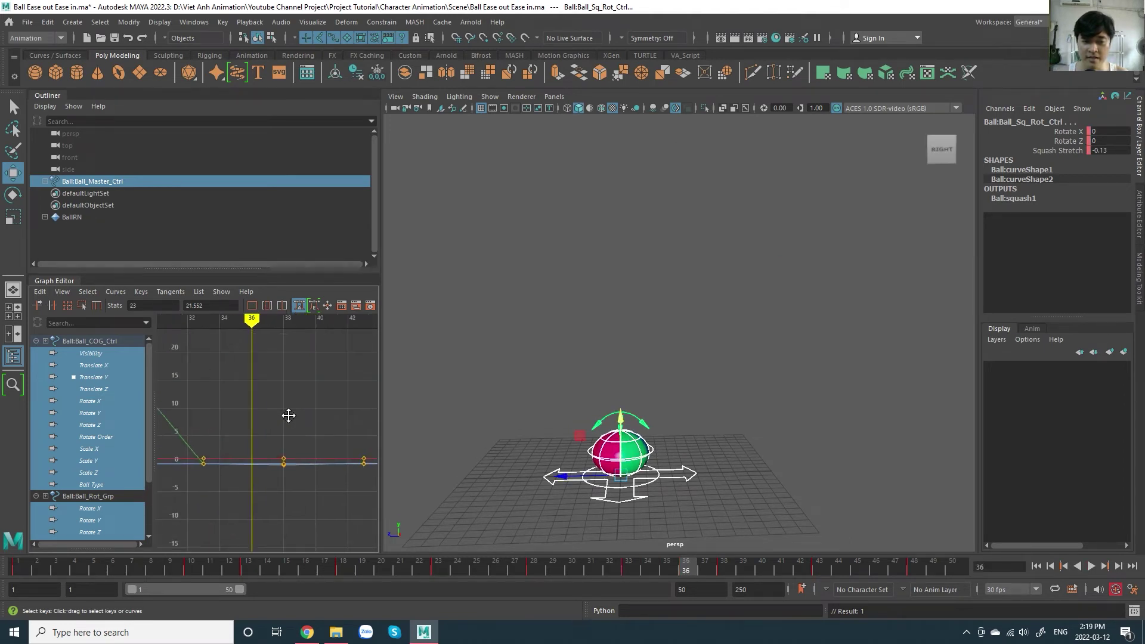
{"action": "scroll", "coordinate": [281, 428], "scroll_direction": "down", "scroll_amount": 2}
{"action": "left_click_drag", "start_coordinate": [268, 439], "coordinate": [313, 493]}
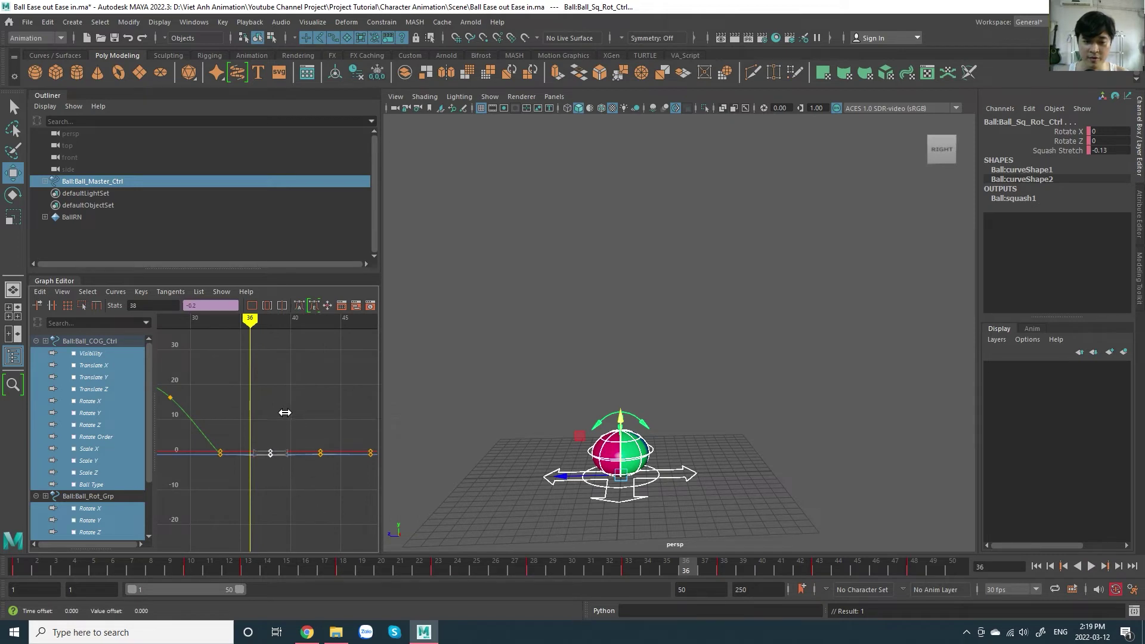
{"action": "middle_click_drag", "start_coordinate": [290, 412], "coordinate": [269, 406], "text": "shift"}
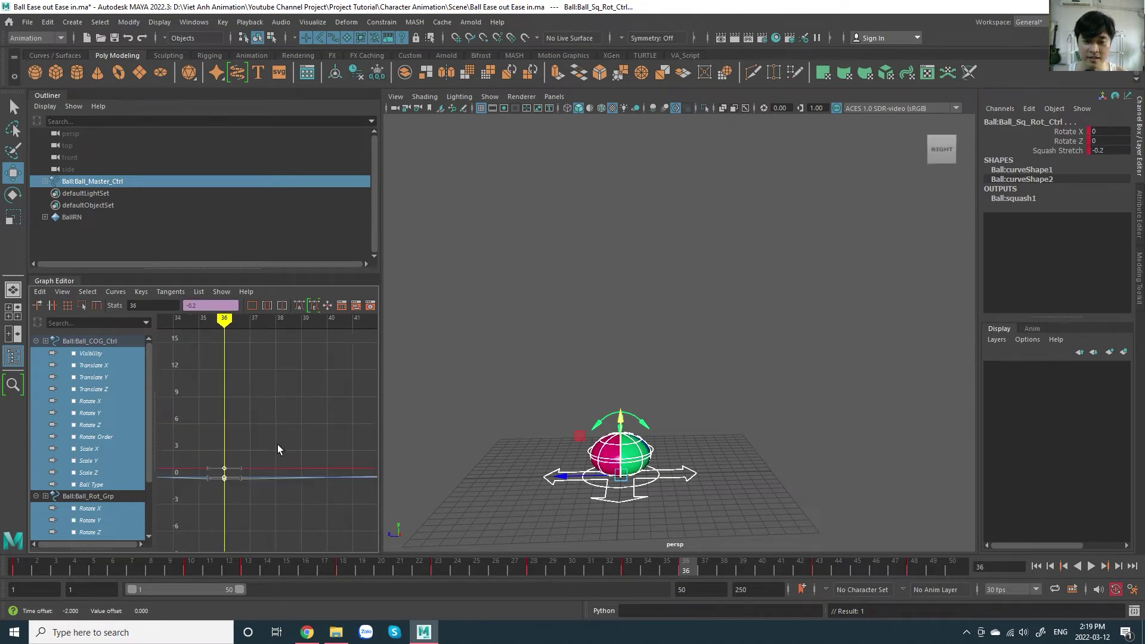
{"action": "key", "text": "f"}
Step: Zoom out to frames 25–47 and select the tail keys at frame 48
{"action": "scroll", "coordinate": [288, 394], "scroll_direction": "down", "scroll_amount": 2}
{"action": "scroll", "coordinate": [254, 406], "scroll_direction": "down", "scroll_amount": 2}
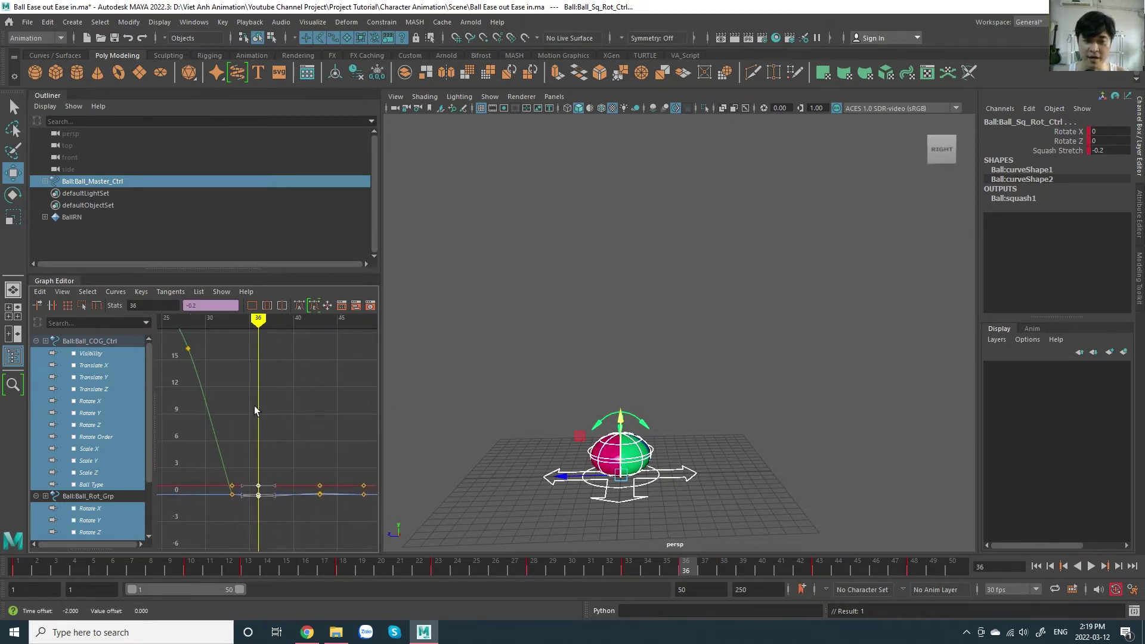
{"action": "left_click_drag", "start_coordinate": [234, 320], "coordinate": [273, 356]}
{"action": "scroll", "coordinate": [273, 356], "scroll_direction": "down", "scroll_amount": 2}
{"action": "scroll", "coordinate": [332, 424], "scroll_direction": "down", "scroll_amount": 2}
{"action": "scroll", "coordinate": [298, 417], "scroll_direction": "up", "scroll_amount": 2}
{"action": "scroll", "coordinate": [310, 403], "scroll_direction": "up", "scroll_amount": 2}
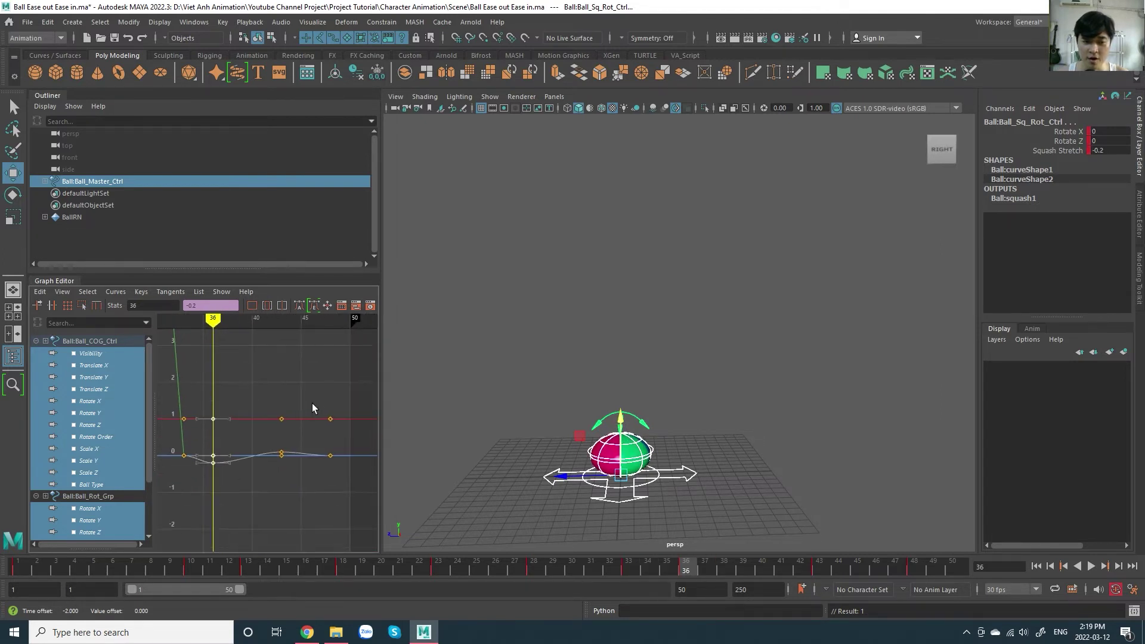
{"action": "scroll", "coordinate": [280, 396], "scroll_direction": "up", "scroll_amount": 2}
{"action": "scroll", "coordinate": [272, 389], "scroll_direction": "down", "scroll_amount": 3, "text": "ctrl"}
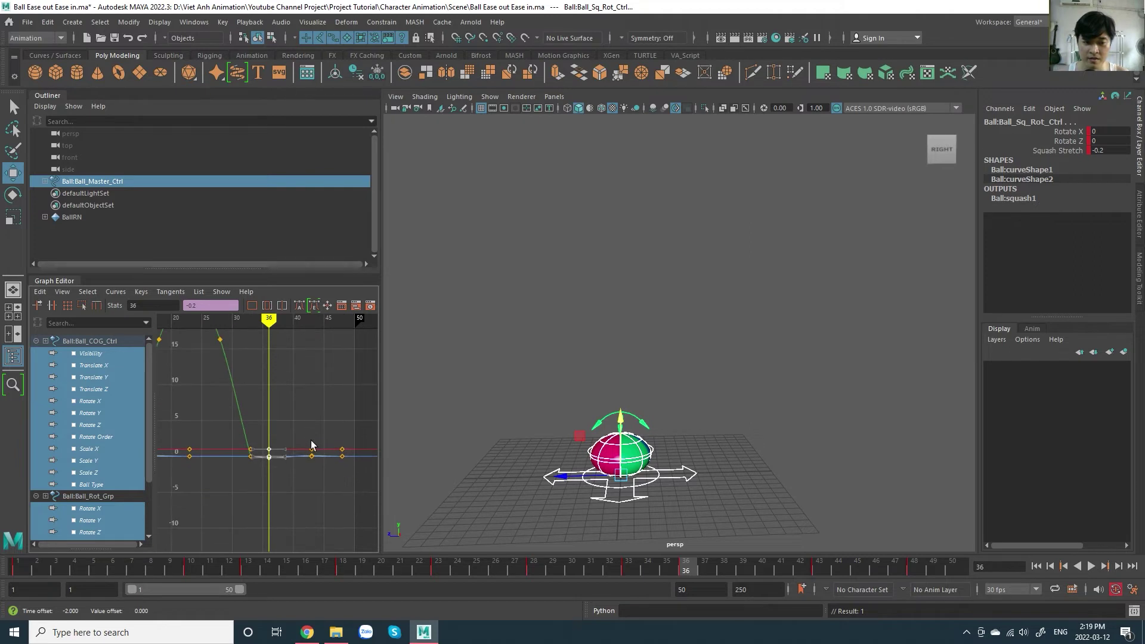
{"action": "mouse_move", "coordinate": [299, 435]}
{"action": "middle_mouse_down", "text": "alt"}
{"action": "mouse_move", "coordinate": [309, 435]}
{"action": "mouse_move", "coordinate": [287, 433]}
{"action": "middle_mouse_up", "text": "alt"}
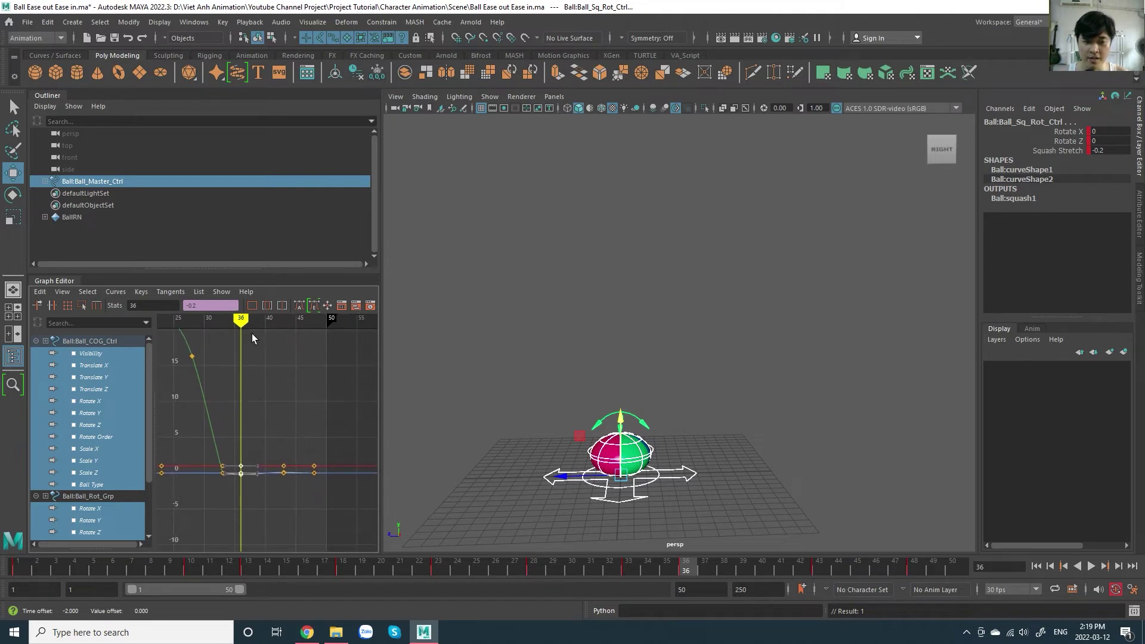
{"action": "left_click_drag", "start_coordinate": [251, 334], "coordinate": [296, 364]}
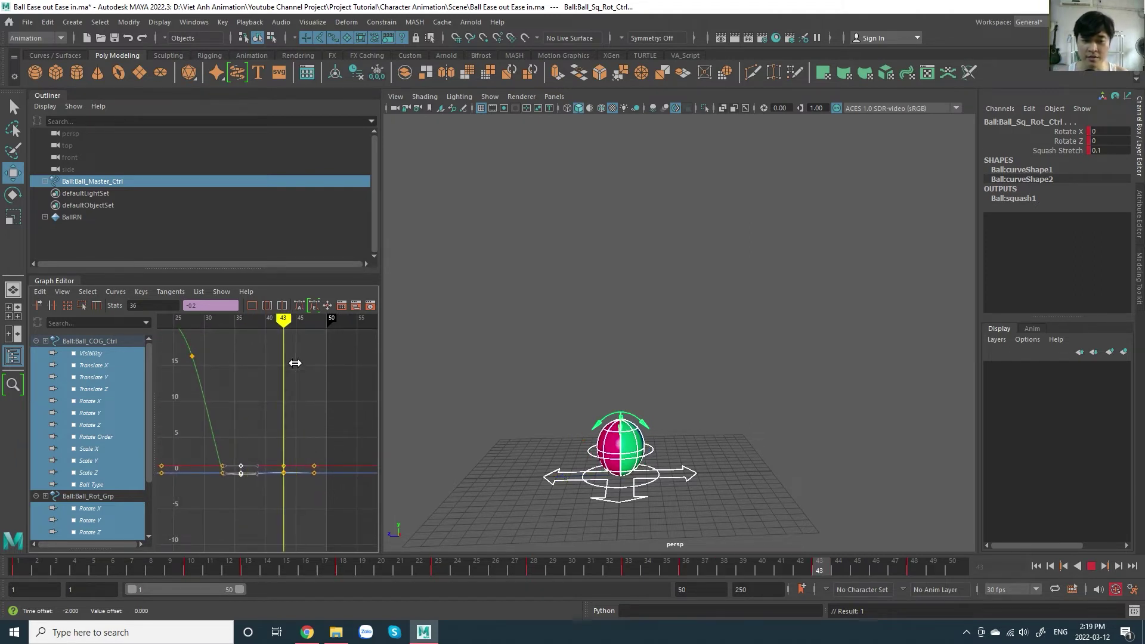
{"action": "left_click_drag", "start_coordinate": [298, 411], "coordinate": [341, 499]}
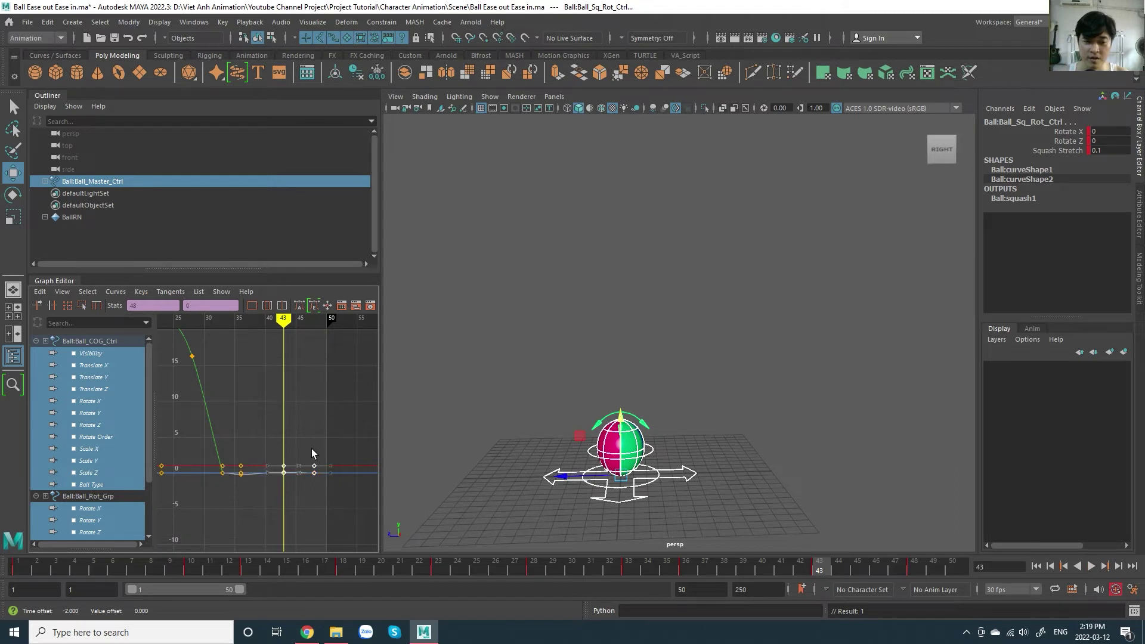
Step: Review the playback and slide the selected frame-48 keys four frames later
{"action": "mouse_move", "coordinate": [284, 331]}
{"action": "left_mouse_down"}
{"action": "mouse_move", "coordinate": [226, 352]}
{"action": "mouse_move", "coordinate": [251, 377]}
{"action": "left_mouse_up"}
{"action": "key", "text": "alt+v"}
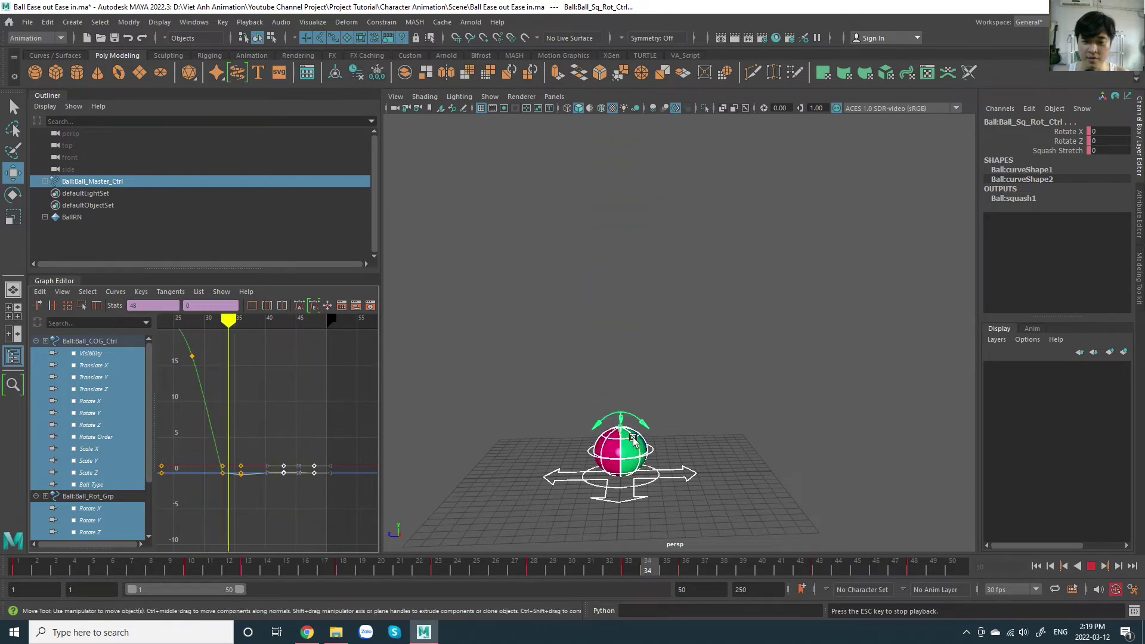
{"action": "key", "text": "Escape"}
{"action": "middle_click_drag", "start_coordinate": [291, 492], "coordinate": [288, 460], "text": "alt"}
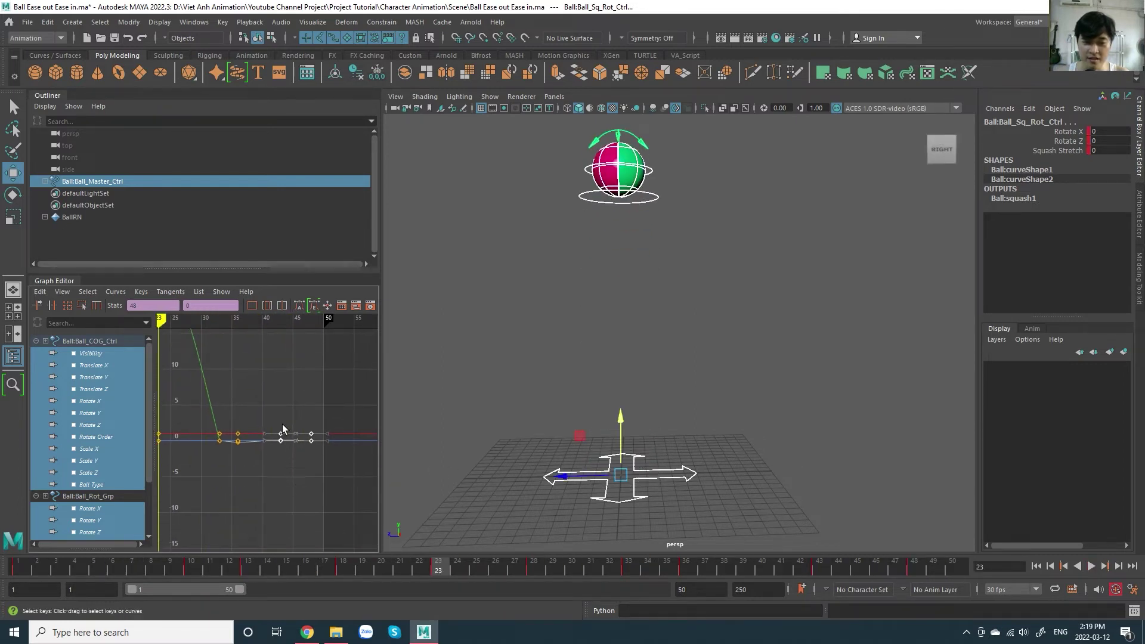
{"action": "middle_click_drag", "start_coordinate": [296, 409], "coordinate": [293, 411], "text": "shift"}
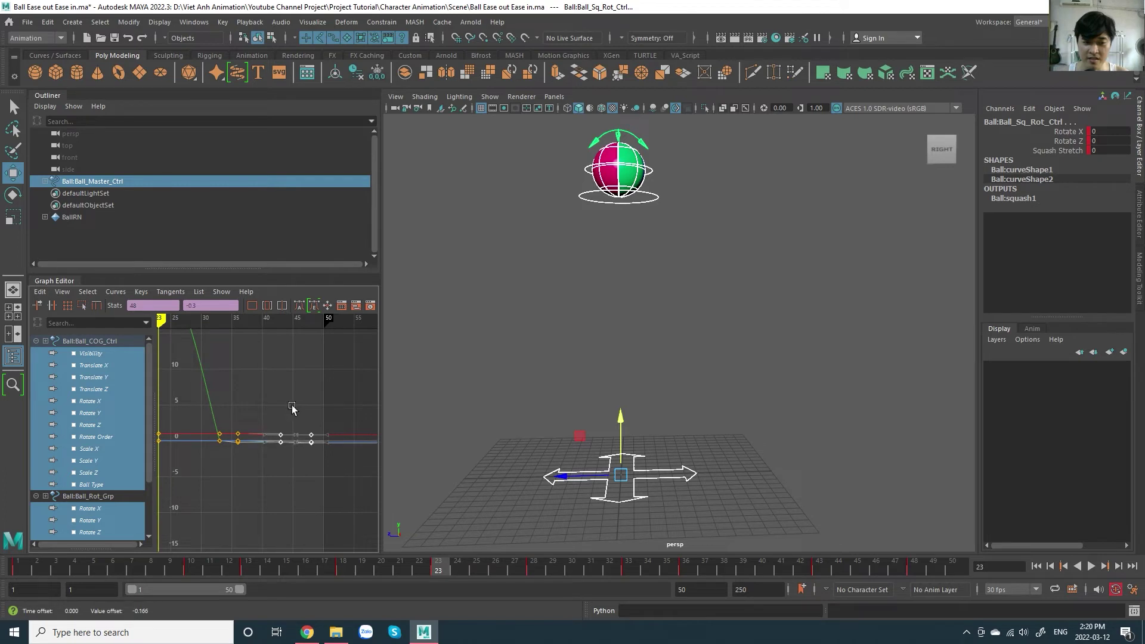
{"action": "key", "text": "ctrl+z"}
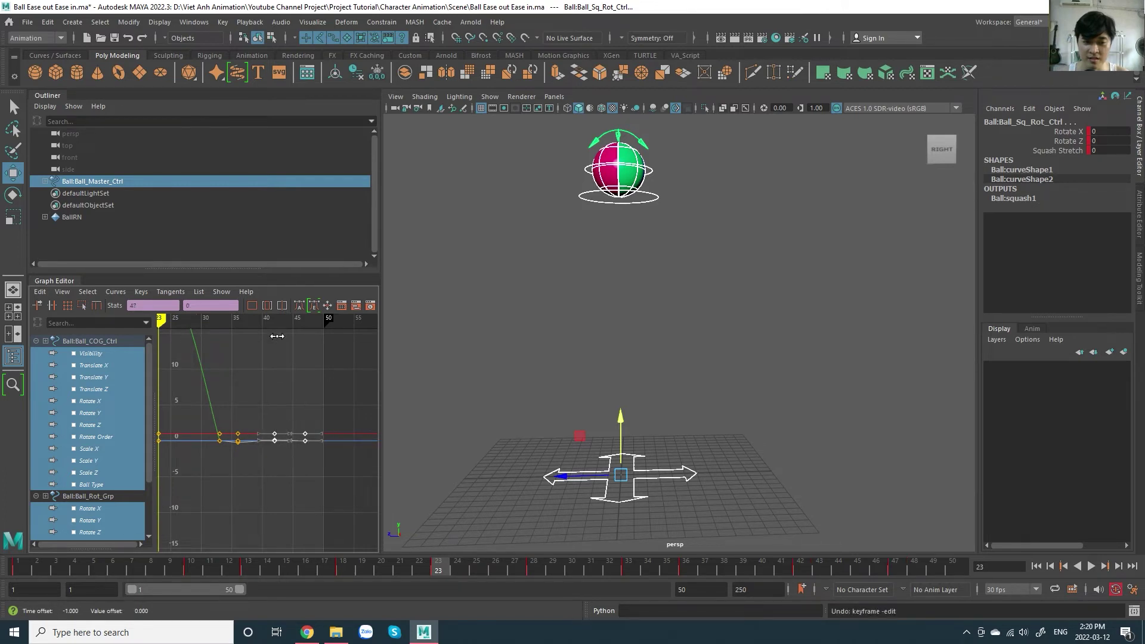
{"action": "left_click_drag", "start_coordinate": [276, 337], "coordinate": [274, 338]}
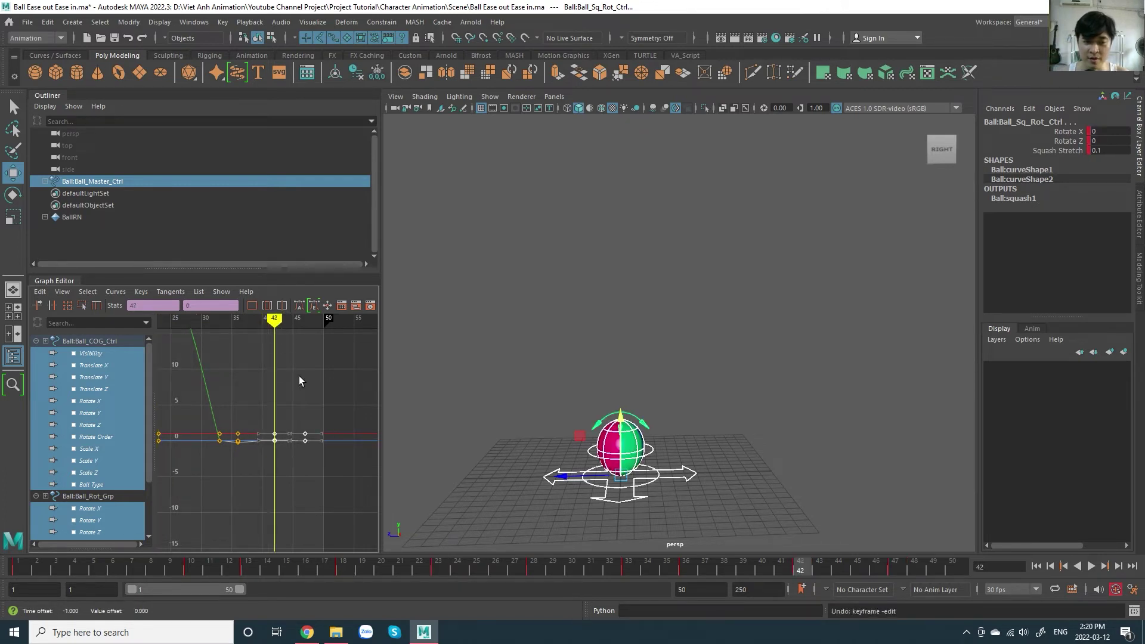
{"action": "middle_click_drag", "start_coordinate": [310, 395], "coordinate": [337, 412], "text": "shift"}
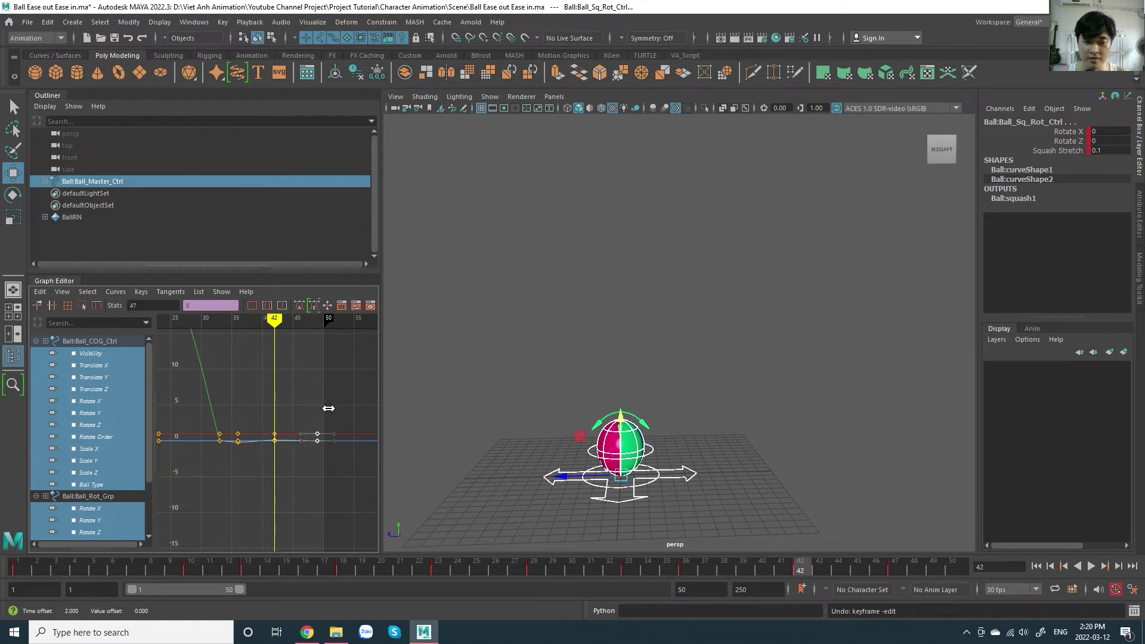
Step: Shift the tail keys about five frames earlier, then slightly later, replaying to compare
{"action": "key", "text": "alt+v"}
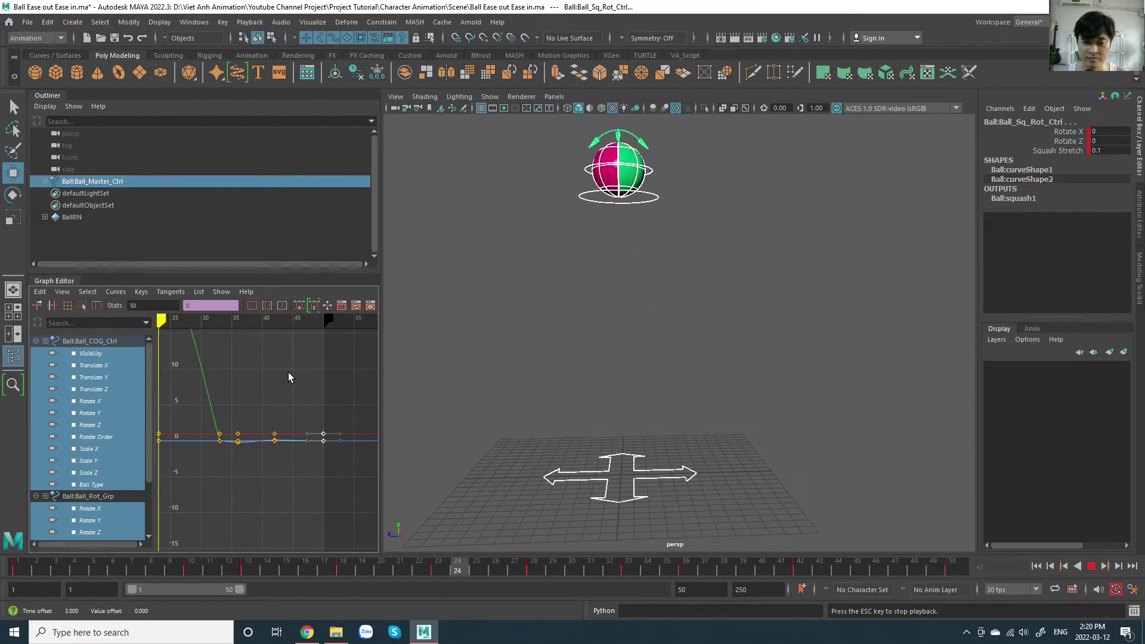
{"action": "key", "text": "Escape"}
{"action": "middle_click_drag", "start_coordinate": [328, 399], "coordinate": [304, 393], "text": "shift"}
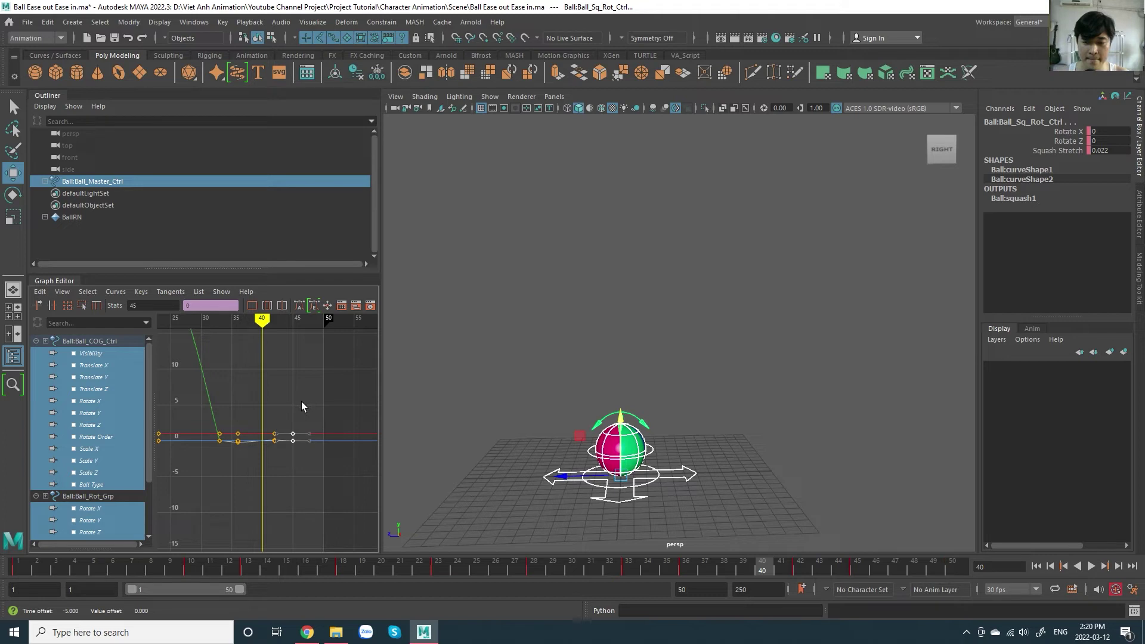
{"action": "mouse_move", "coordinate": [301, 402]}
{"action": "middle_mouse_down", "text": "shift"}
{"action": "mouse_move", "coordinate": [312, 404]}
{"action": "mouse_move", "coordinate": [270, 407]}
{"action": "middle_mouse_up", "text": "shift"}
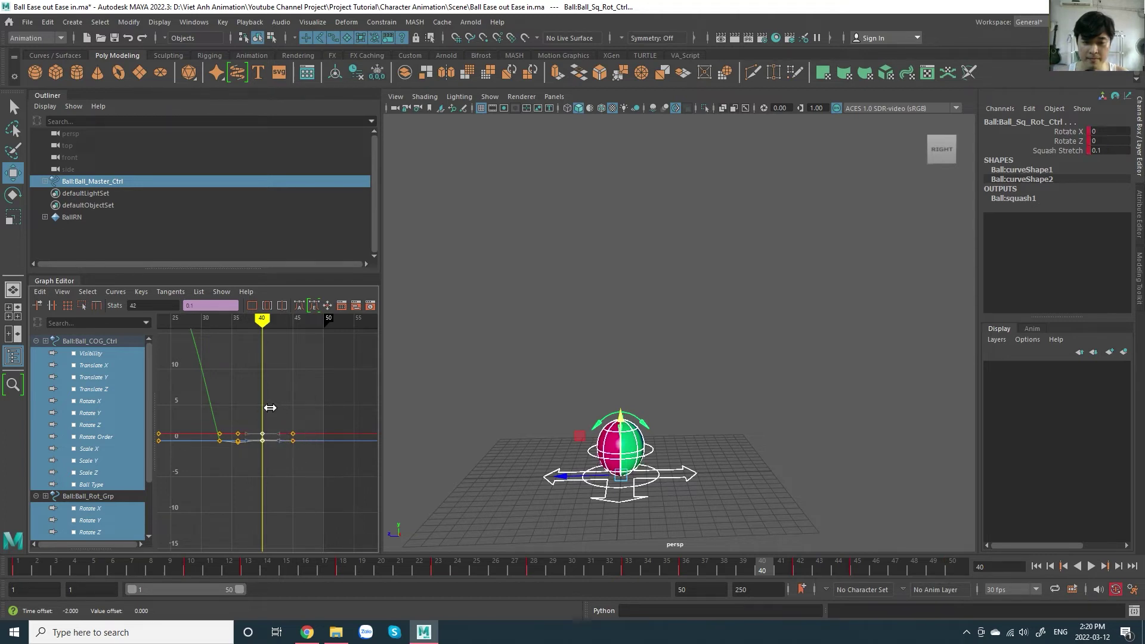
{"action": "key", "text": "alt+v"}
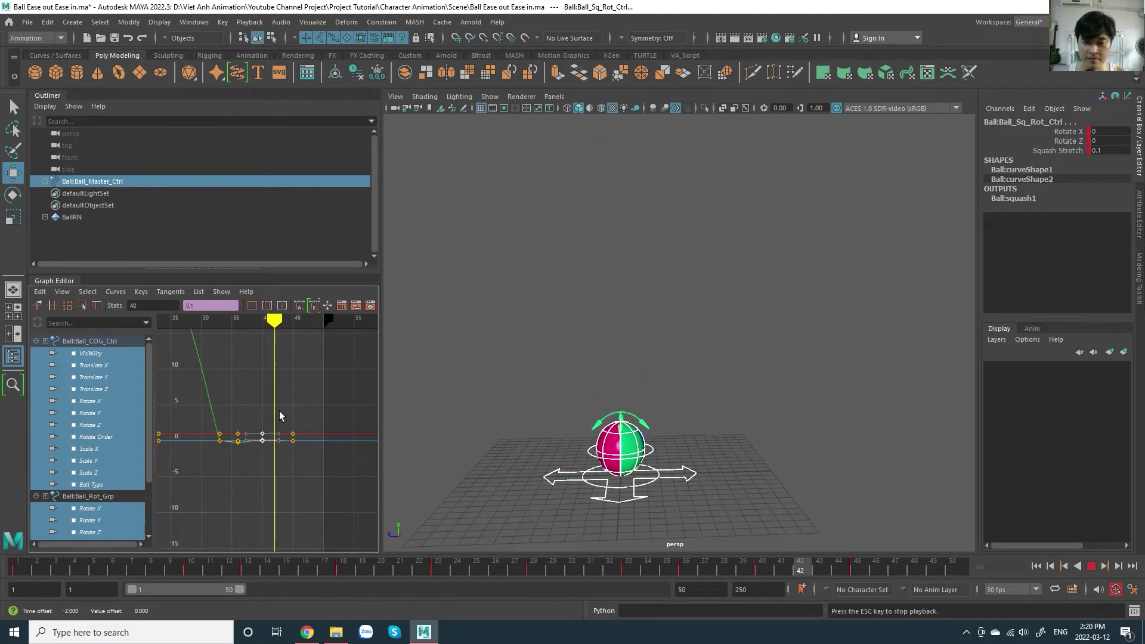
{"action": "key", "text": "Escape"}
{"action": "middle_click_drag", "start_coordinate": [277, 418], "coordinate": [298, 424], "text": "shift"}
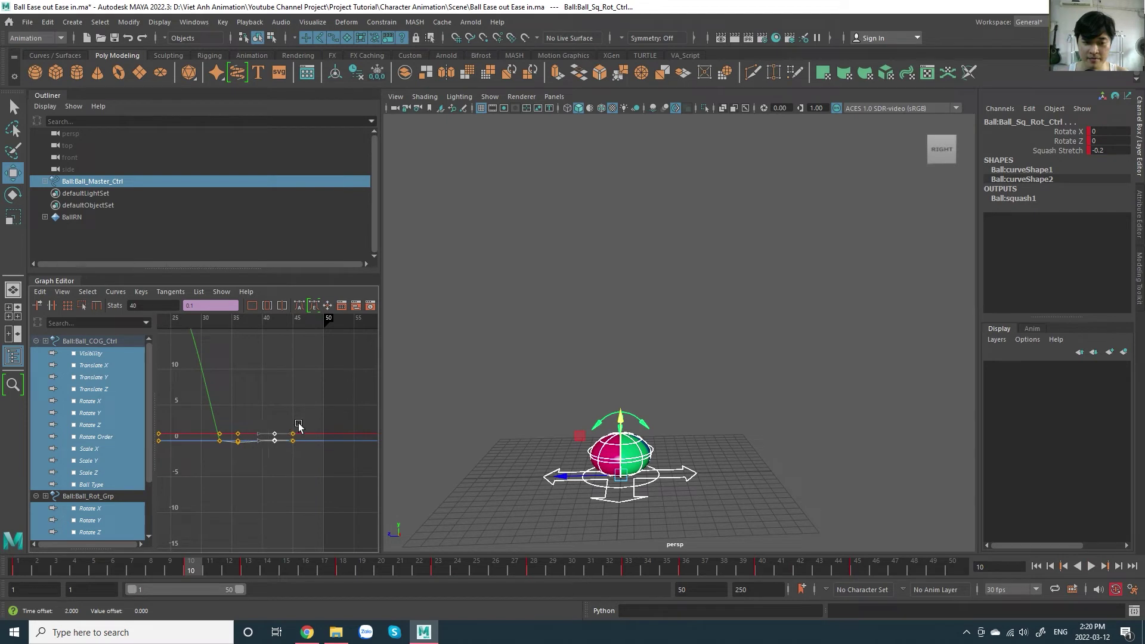
Step: Fine-tune the tail keys a frame later toward frame 50 and replay the final timing
{"action": "key", "text": "alt+v"}
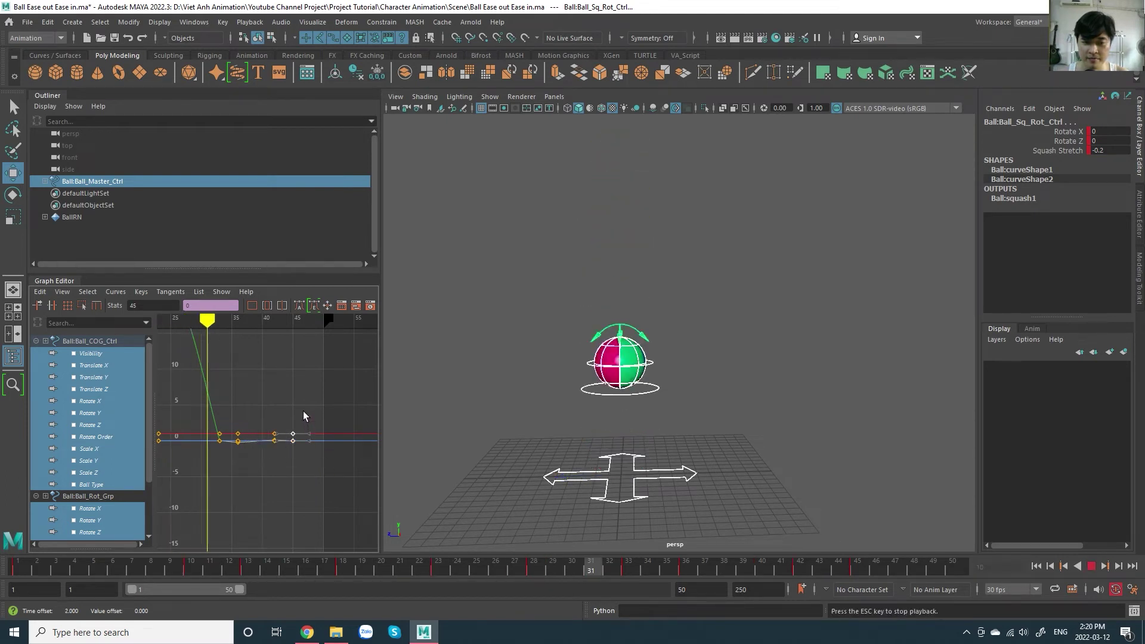
{"action": "key", "text": "Escape"}
{"action": "middle_click_drag", "start_coordinate": [303, 411], "coordinate": [323, 419], "text": "shift"}
{"action": "key", "text": "alt+v"}
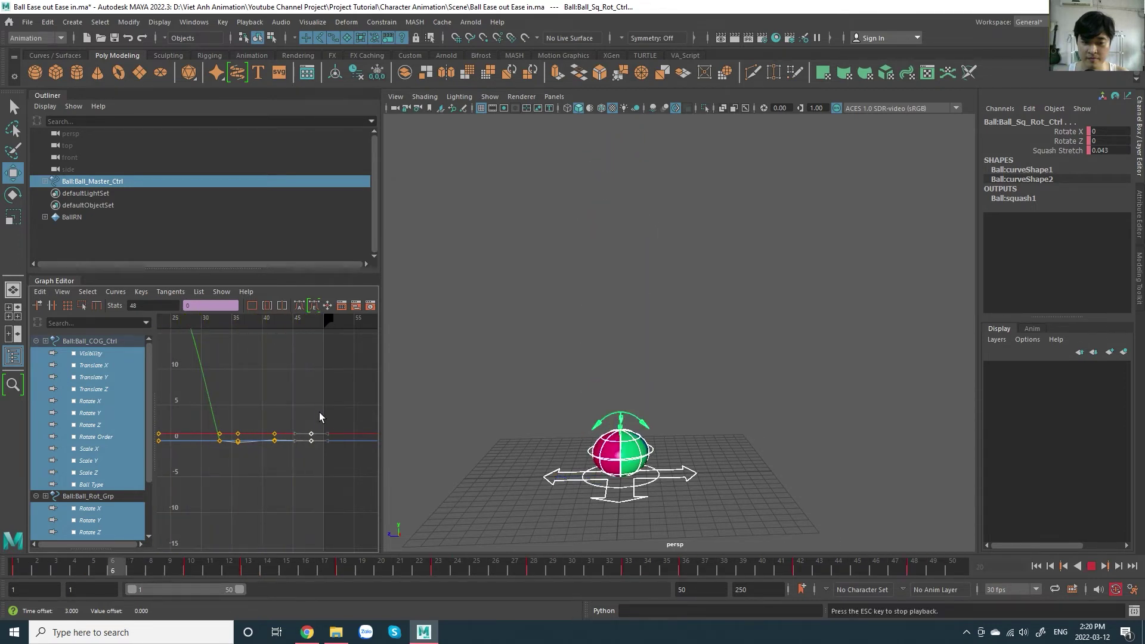
{"action": "key", "text": "Escape"}
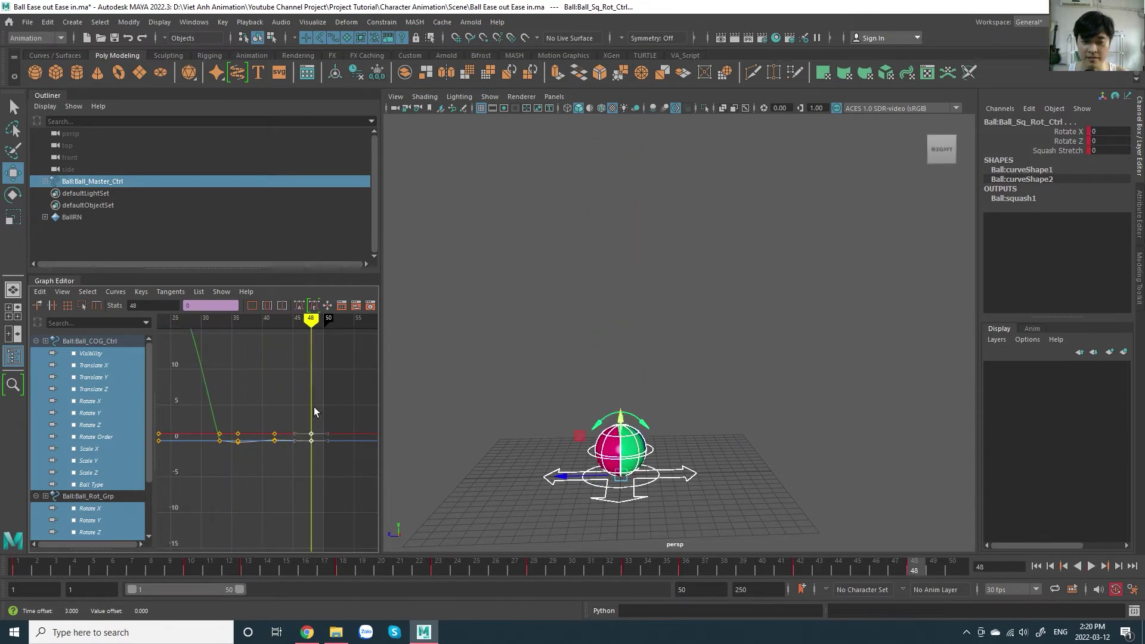
{"action": "middle_click_drag", "start_coordinate": [314, 408], "coordinate": [325, 413], "text": "shift"}
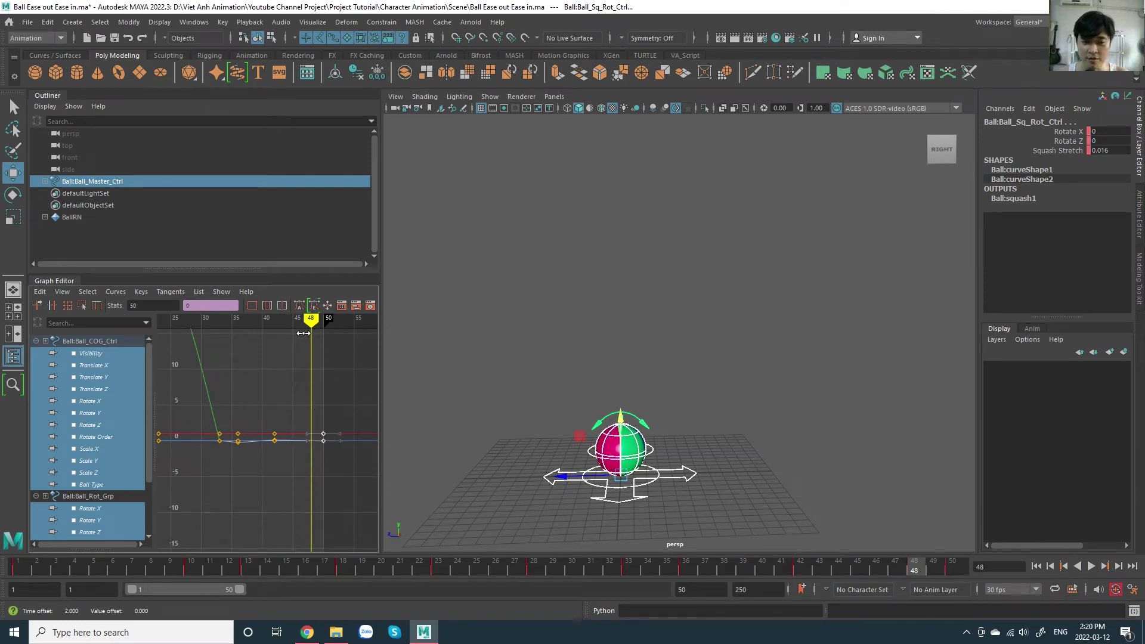
{"action": "key", "text": "comma"}
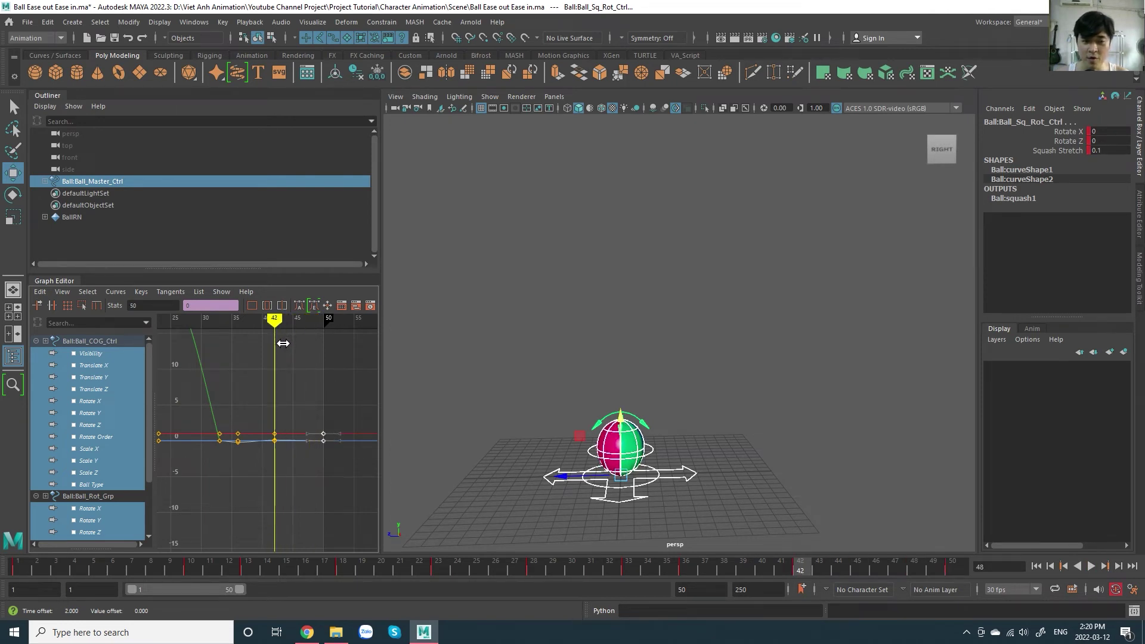
{"action": "key", "text": "period"}
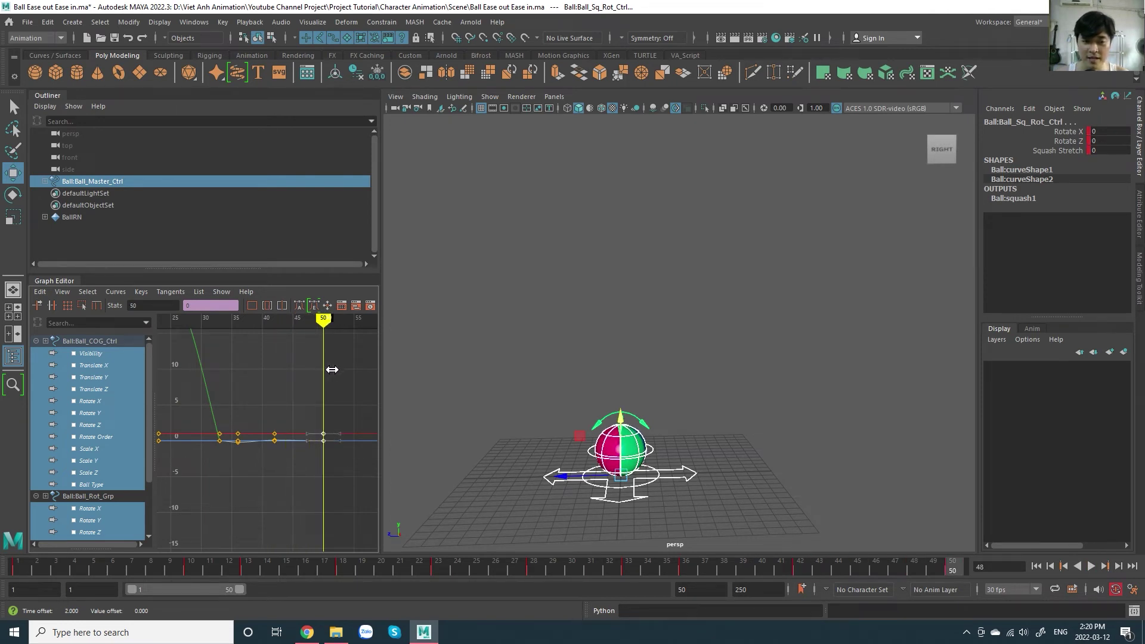
{"action": "key", "text": "alt+v"}
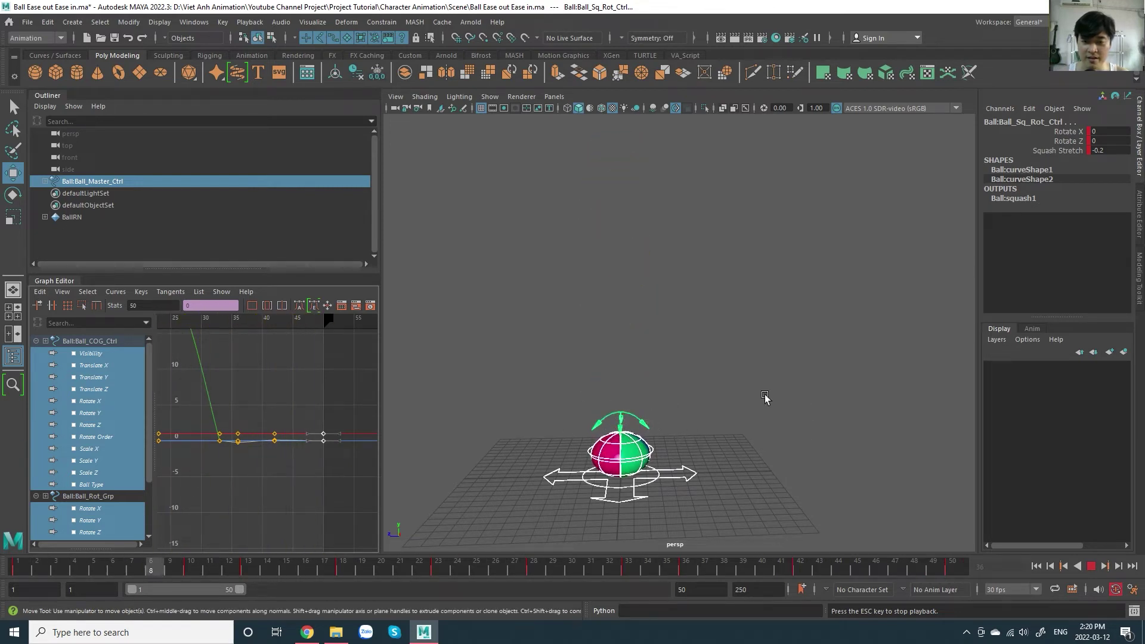
Step: Stop at frame 47, frame the curves, and select the two side keys near 15
{"action": "key", "text": "Escape"}
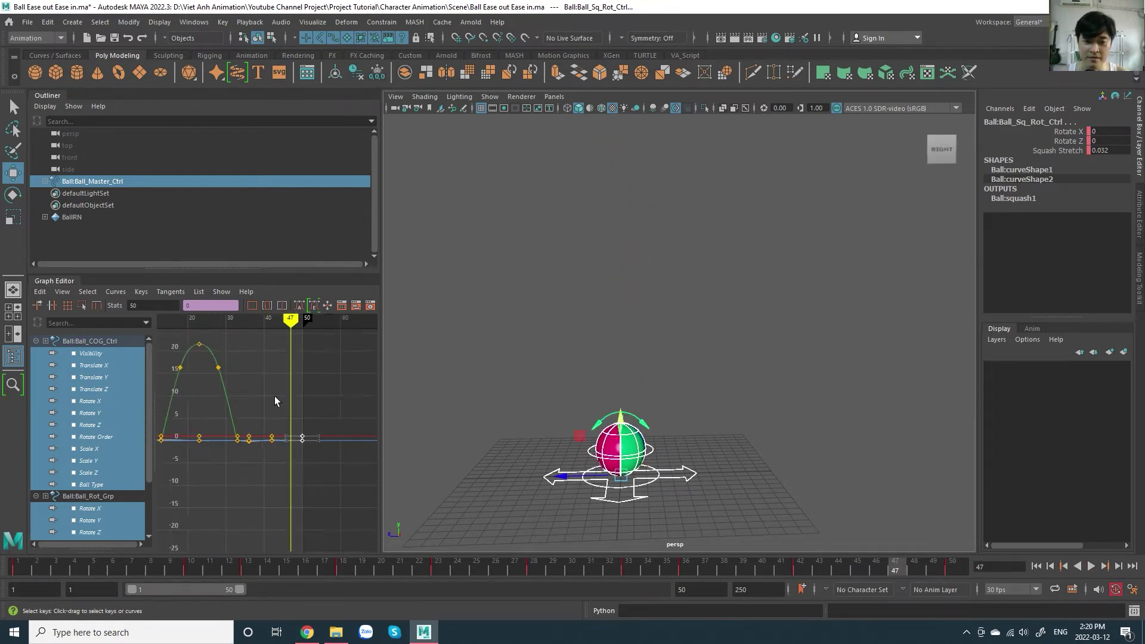
{"action": "key", "text": "f"}
{"action": "middle_click_drag", "start_coordinate": [295, 387], "coordinate": [272, 402], "text": "alt"}
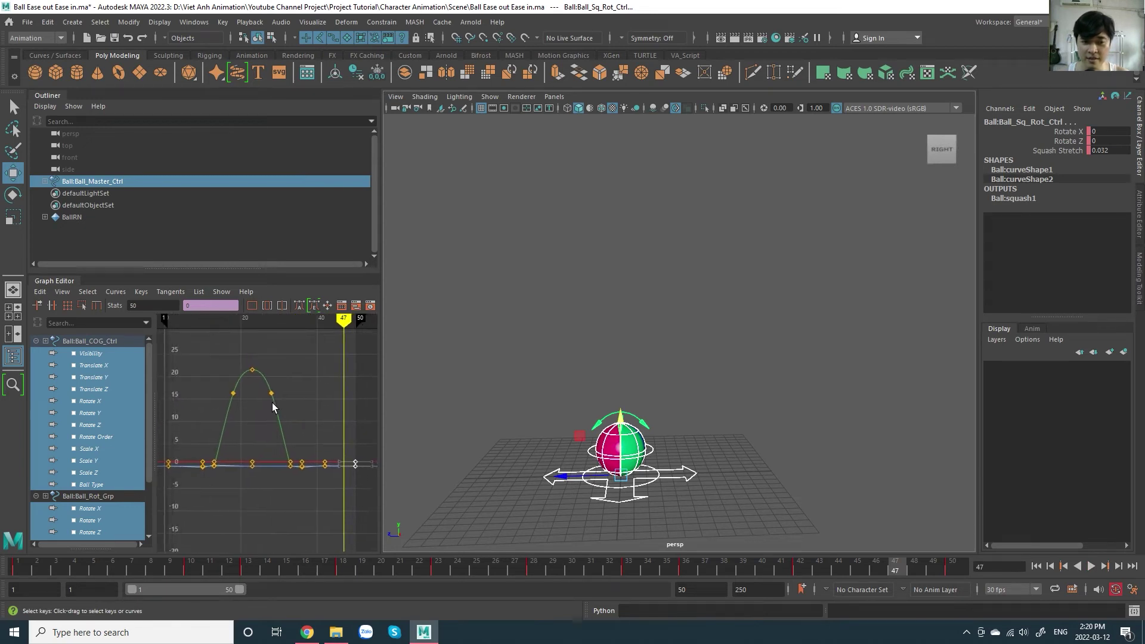
{"action": "left_click_drag", "start_coordinate": [205, 392], "coordinate": [338, 423]}
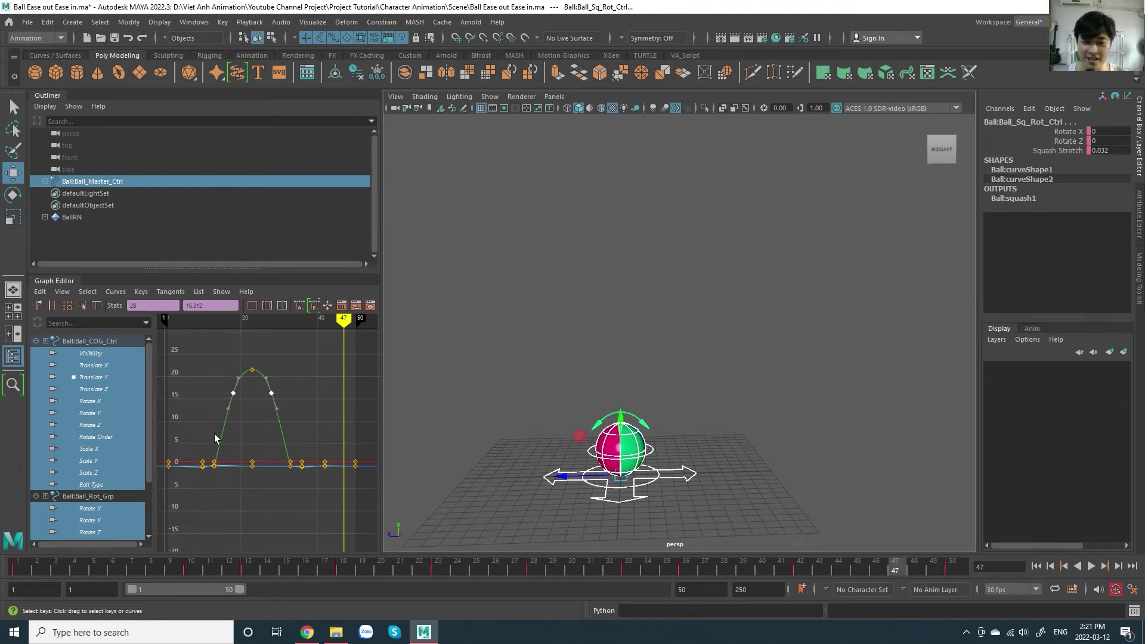
{"action": "left_click_drag", "start_coordinate": [346, 503], "coordinate": [350, 506]}
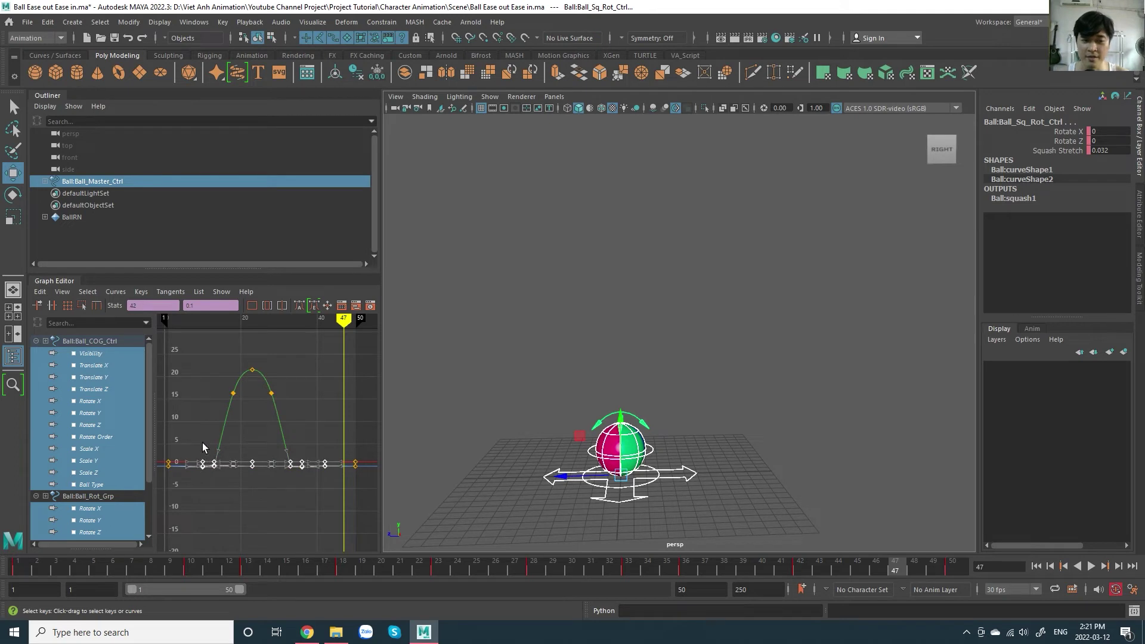
{"action": "left_click_drag", "start_coordinate": [218, 388], "coordinate": [320, 423]}
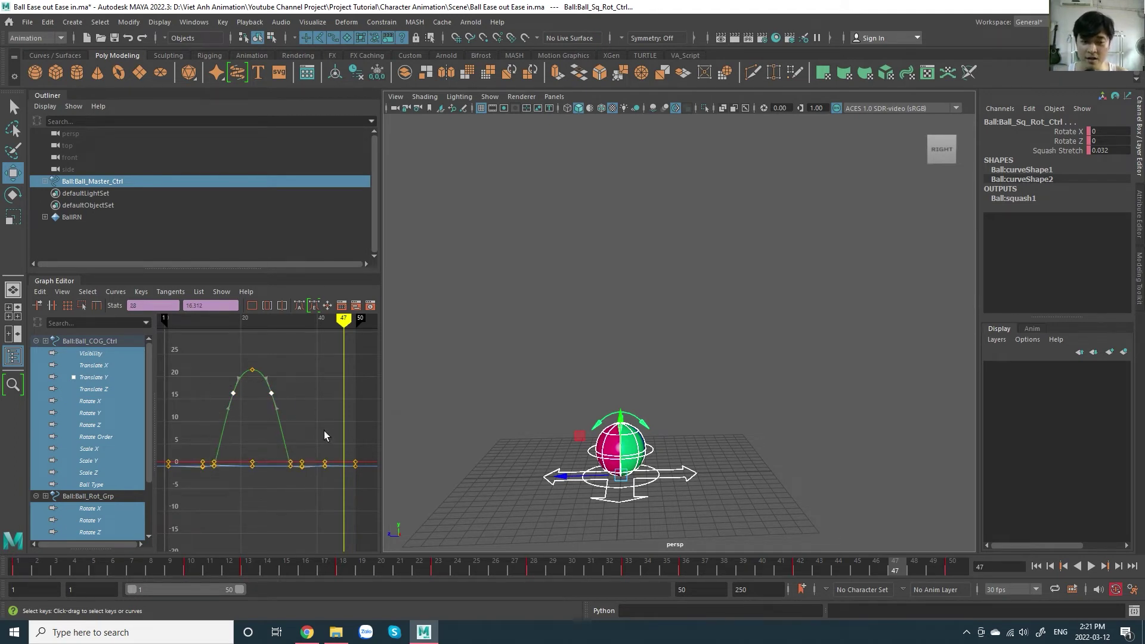
Step: Scroll the Character Animation sheet down to the Ease out - Ease in diagram
{"action": "left_click", "coordinate": [307, 632]}
{"action": "scroll", "coordinate": [469, 444], "scroll_direction": "down", "scroll_amount": 5}
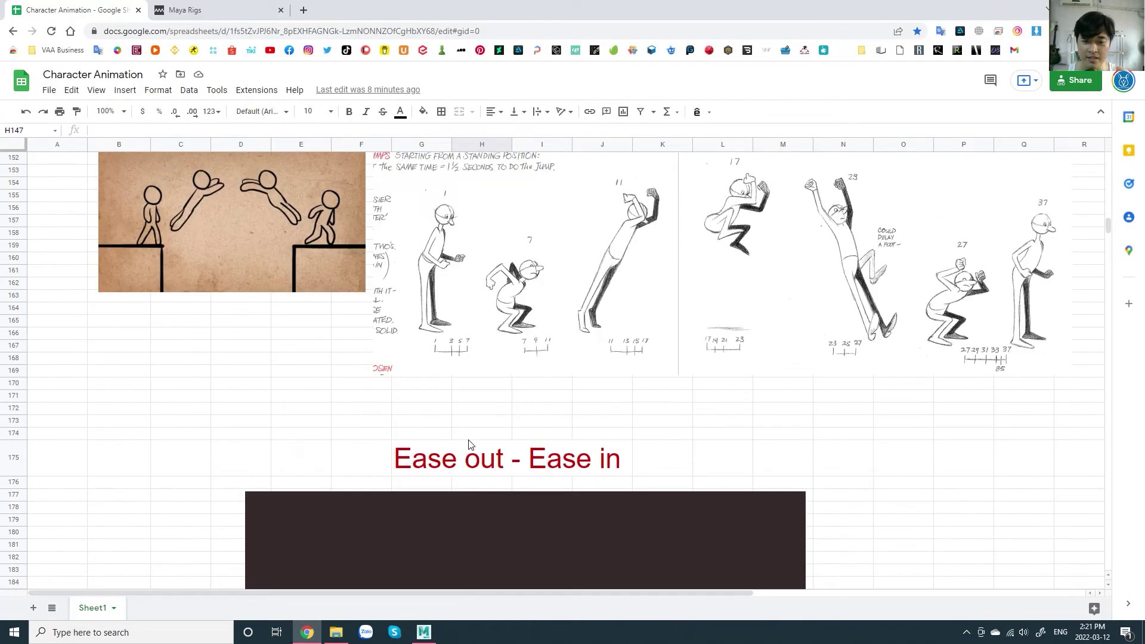
{"action": "scroll", "coordinate": [469, 444], "scroll_direction": "down", "scroll_amount": 3}
{"action": "key", "text": "alt+Tab"}
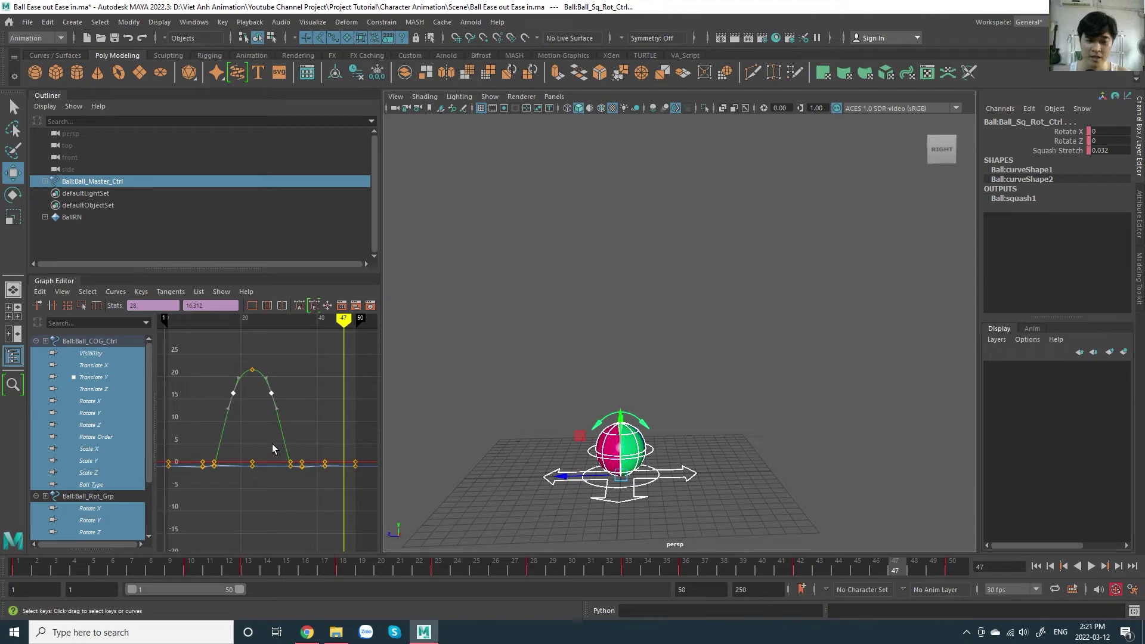
Step: Scroll the sheet back up, then return to Maya with the time at frame 1
{"action": "left_click", "coordinate": [307, 632]}
{"action": "scroll", "coordinate": [533, 393], "scroll_direction": "up", "scroll_amount": 1}
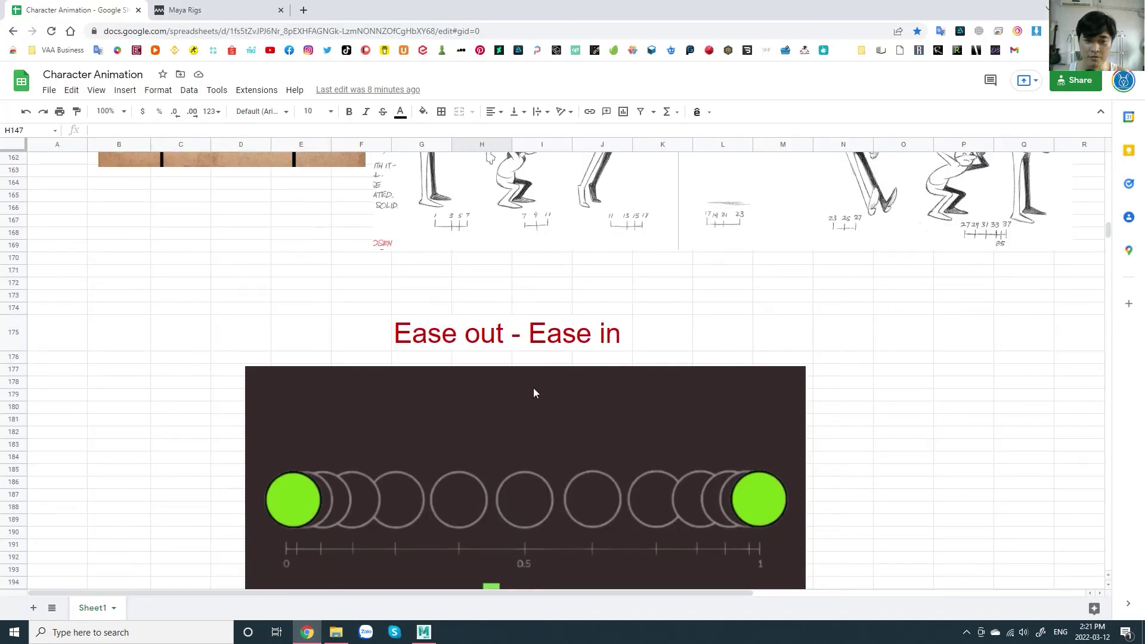
{"action": "scroll", "coordinate": [534, 393], "scroll_direction": "up", "scroll_amount": 3}
{"action": "scroll", "coordinate": [533, 392], "scroll_direction": "up", "scroll_amount": 3}
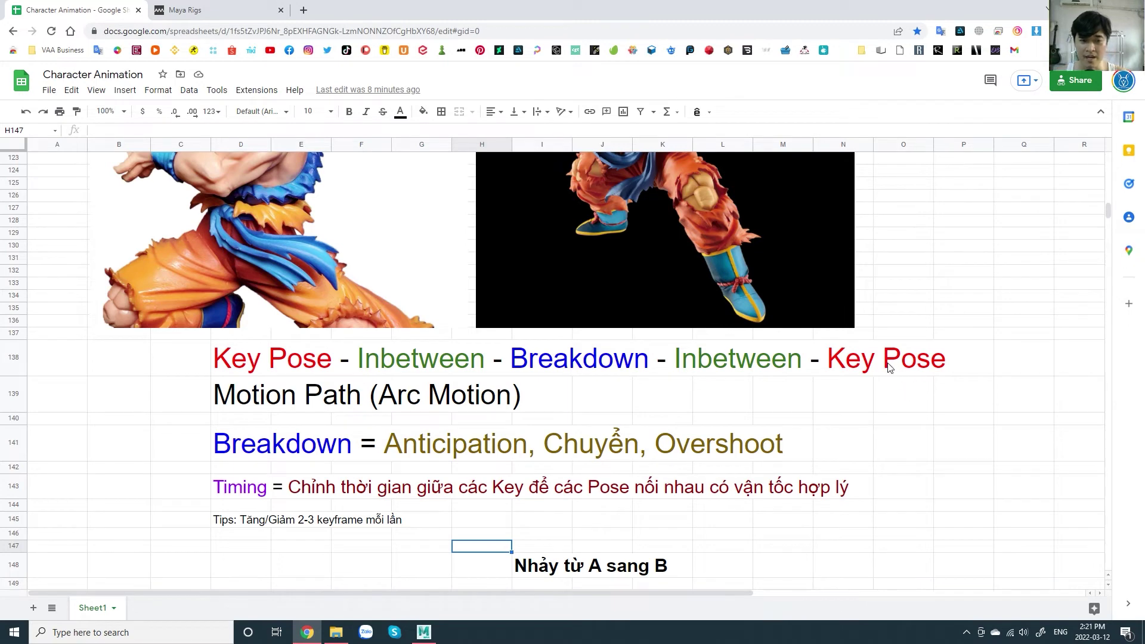
{"action": "key", "text": "alt+Tab"}
{"action": "left_click", "coordinate": [18, 567]}
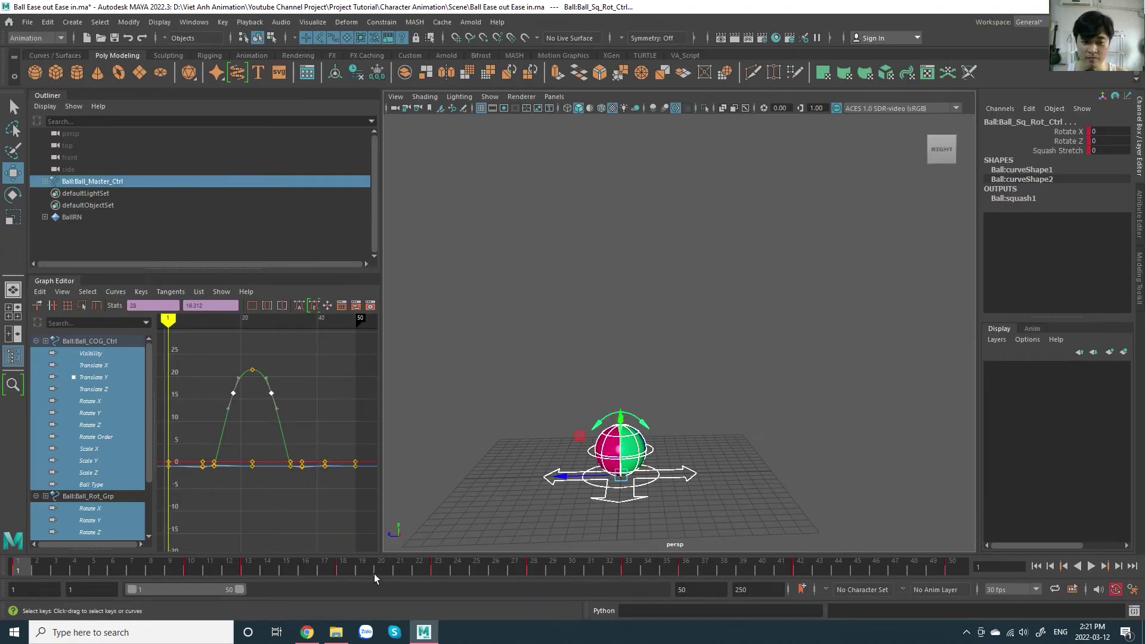
{"action": "left_click", "coordinate": [446, 571]}
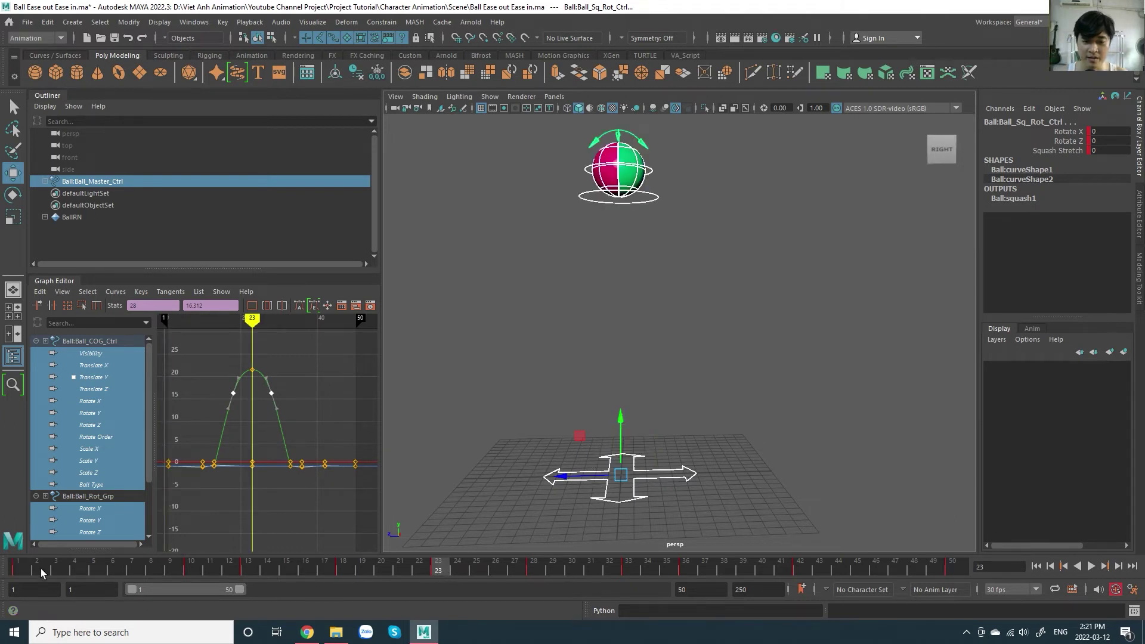
{"action": "left_click", "coordinate": [23, 571]}
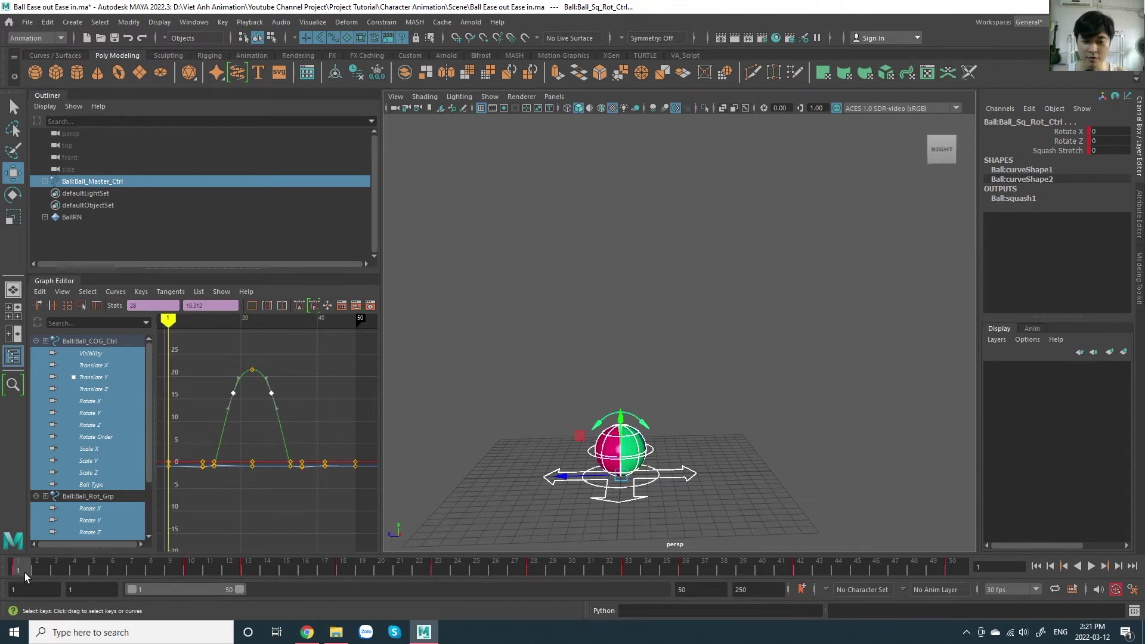
{"action": "left_click_drag", "start_coordinate": [24, 572], "coordinate": [455, 585]}
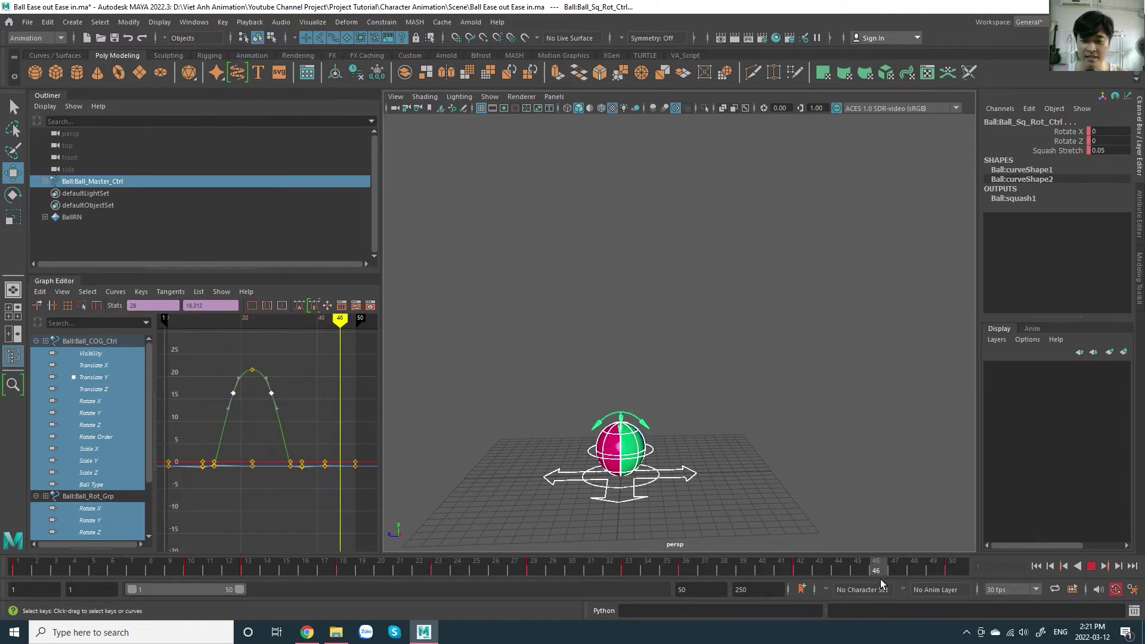
{"action": "left_click_drag", "start_coordinate": [456, 585], "coordinate": [985, 578]}
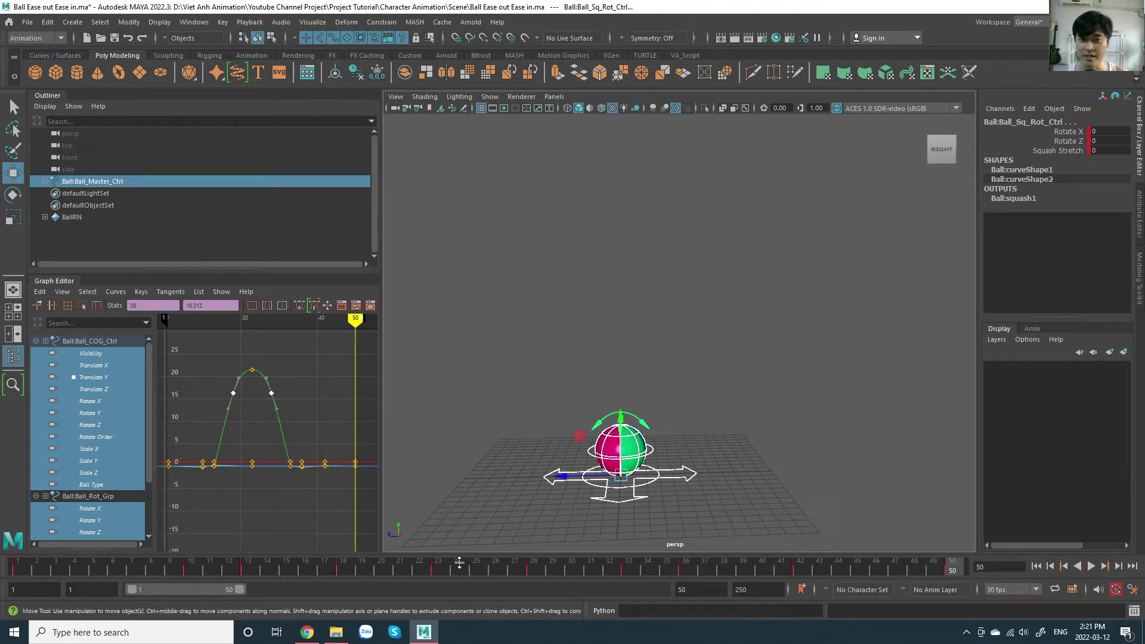
{"action": "left_click", "coordinate": [26, 572]}
{"action": "key", "text": "alt+v"}
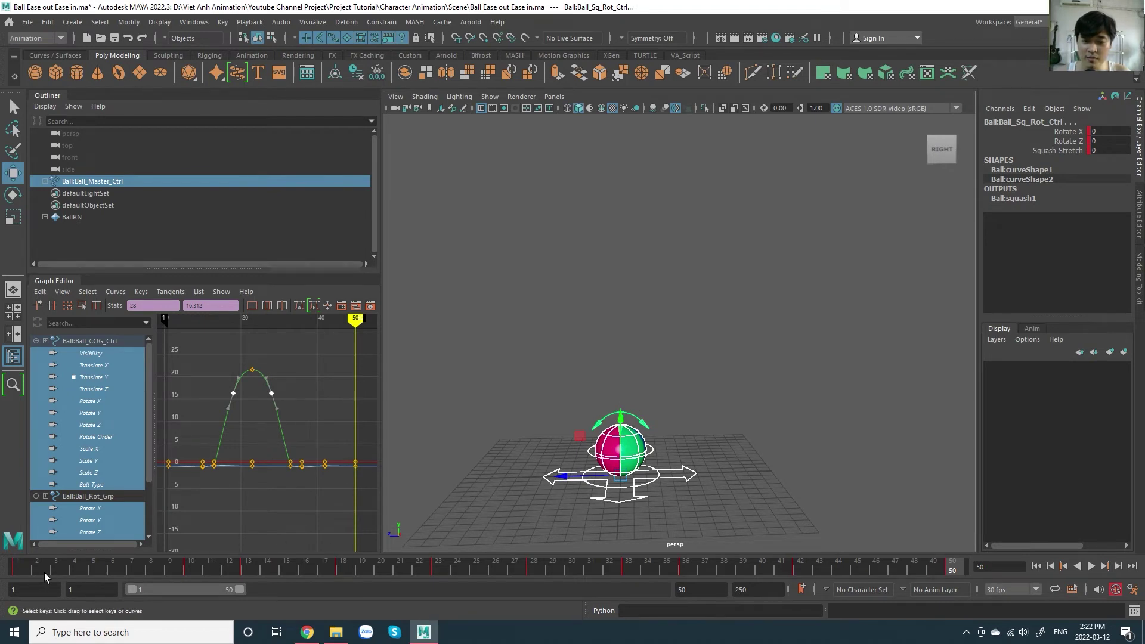
{"action": "mouse_move", "coordinate": [44, 572]}
{"action": "left_mouse_down"}
{"action": "mouse_move", "coordinate": [200, 585]}
{"action": "mouse_move", "coordinate": [100, 578]}
{"action": "mouse_move", "coordinate": [229, 572]}
{"action": "mouse_move", "coordinate": [198, 572]}
{"action": "left_mouse_up"}
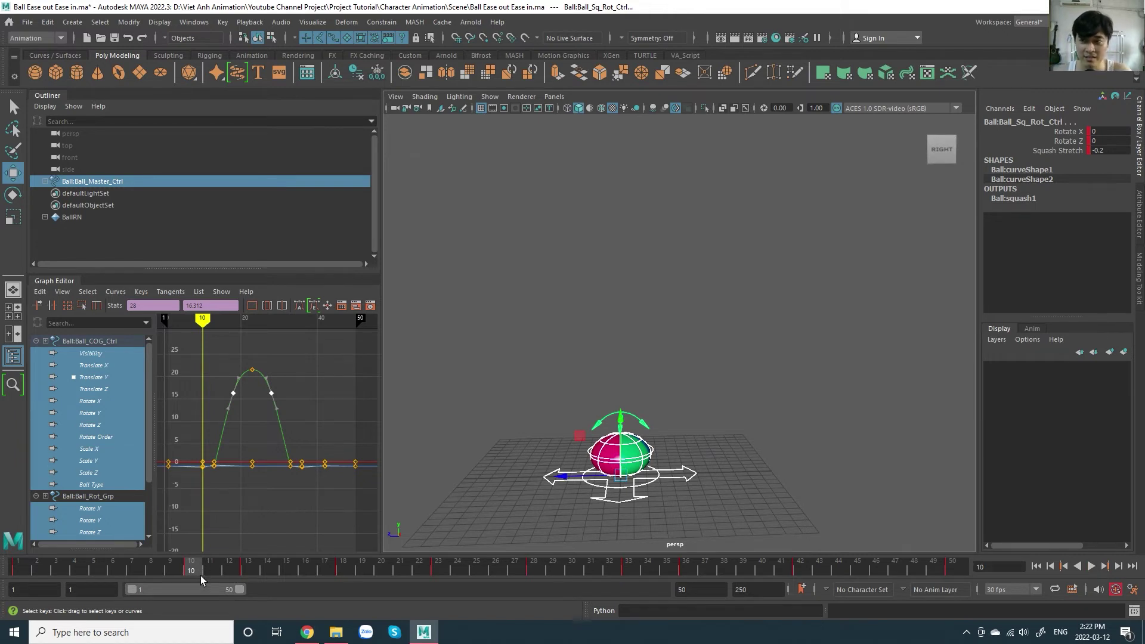
{"action": "left_click_drag", "start_coordinate": [199, 574], "coordinate": [128, 572]}
{"action": "key", "text": "alt+v"}
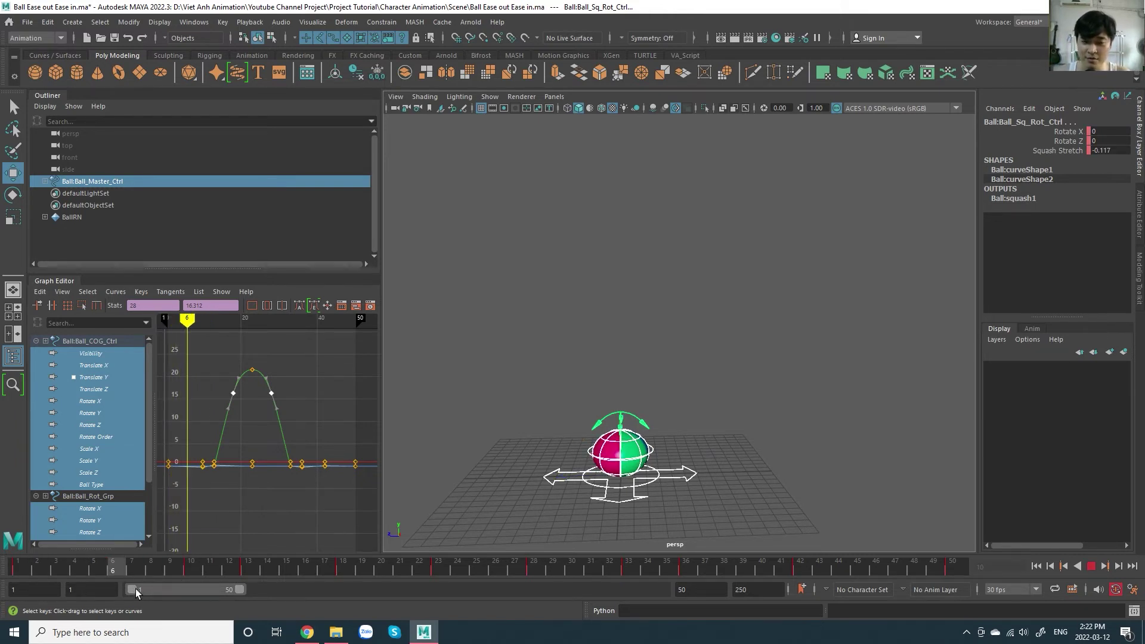
{"action": "key", "text": "alt+v"}
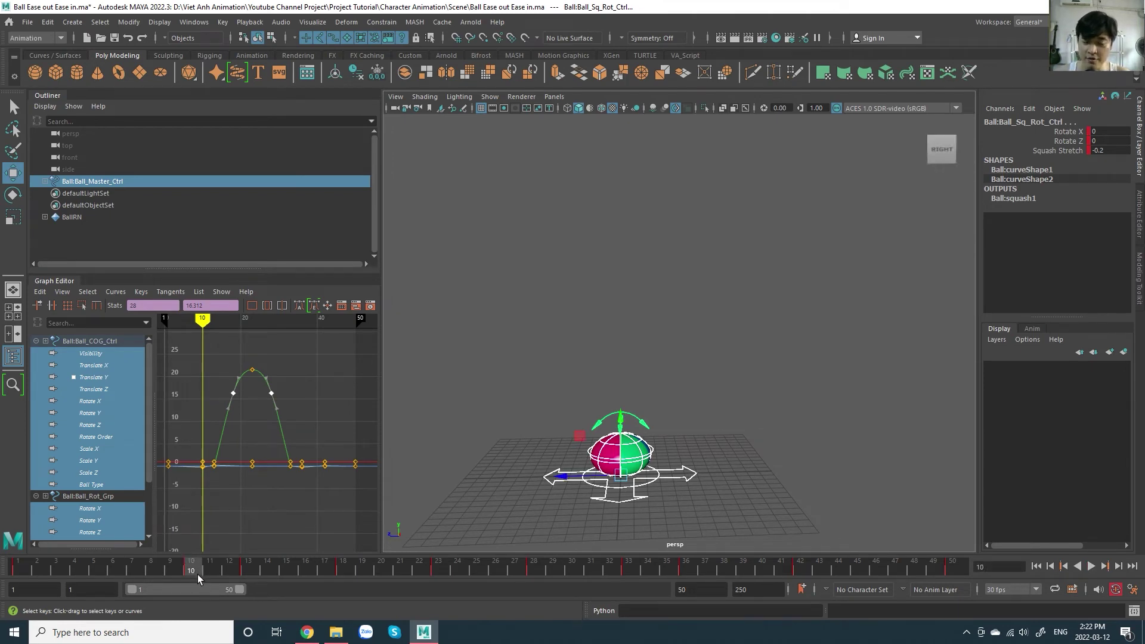
{"action": "left_click", "coordinate": [307, 632]}
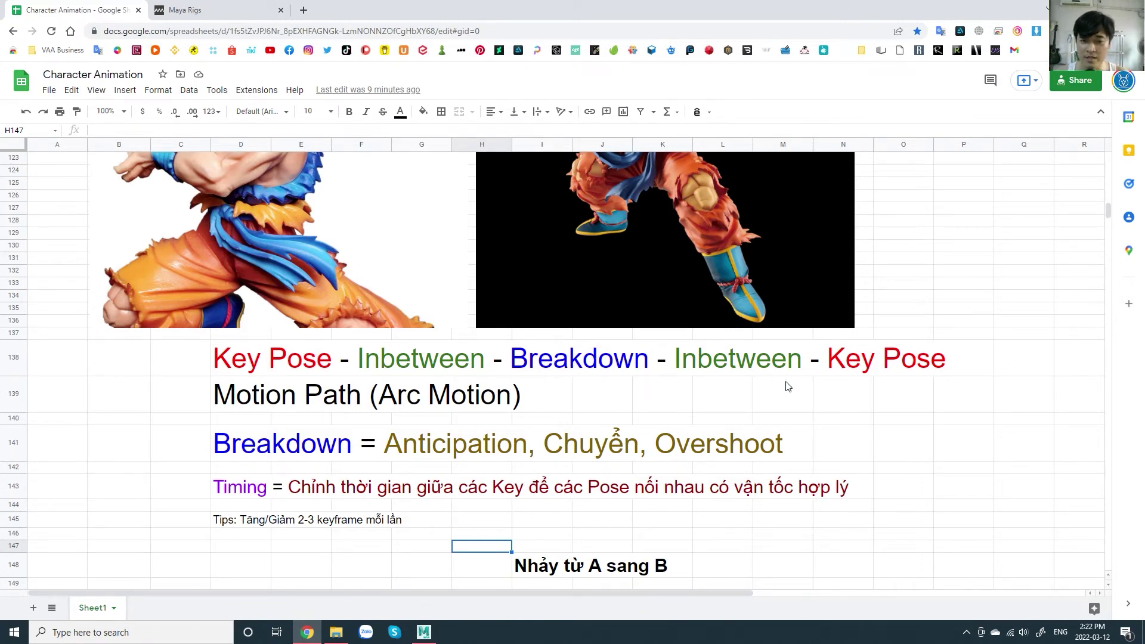
{"action": "key", "text": "alt+Tab"}
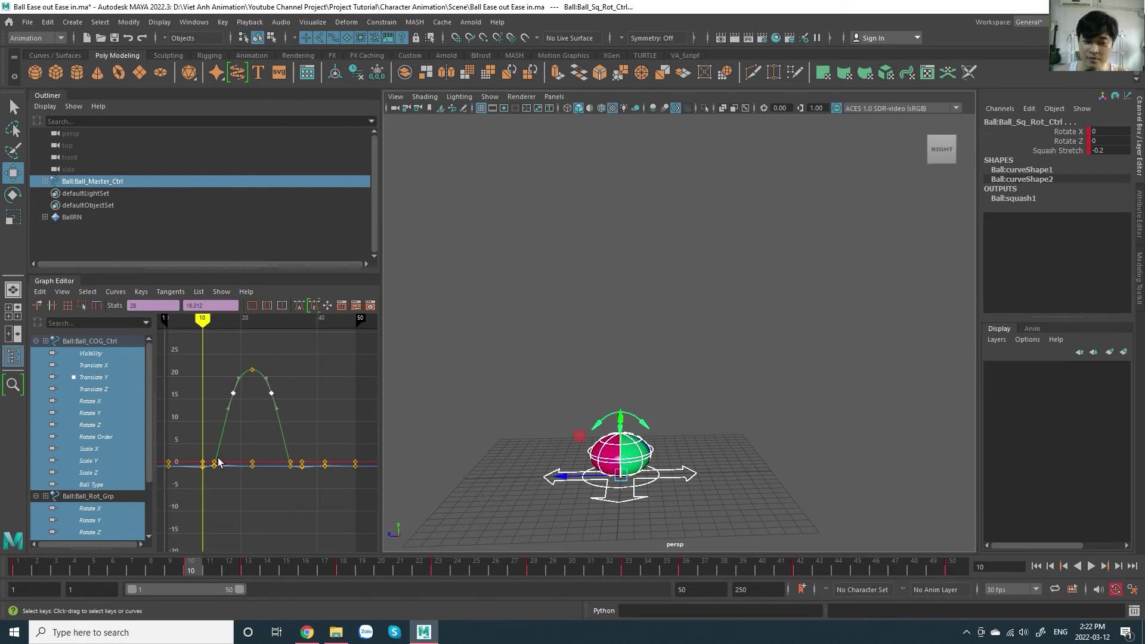
{"action": "key", "text": "alt+v"}
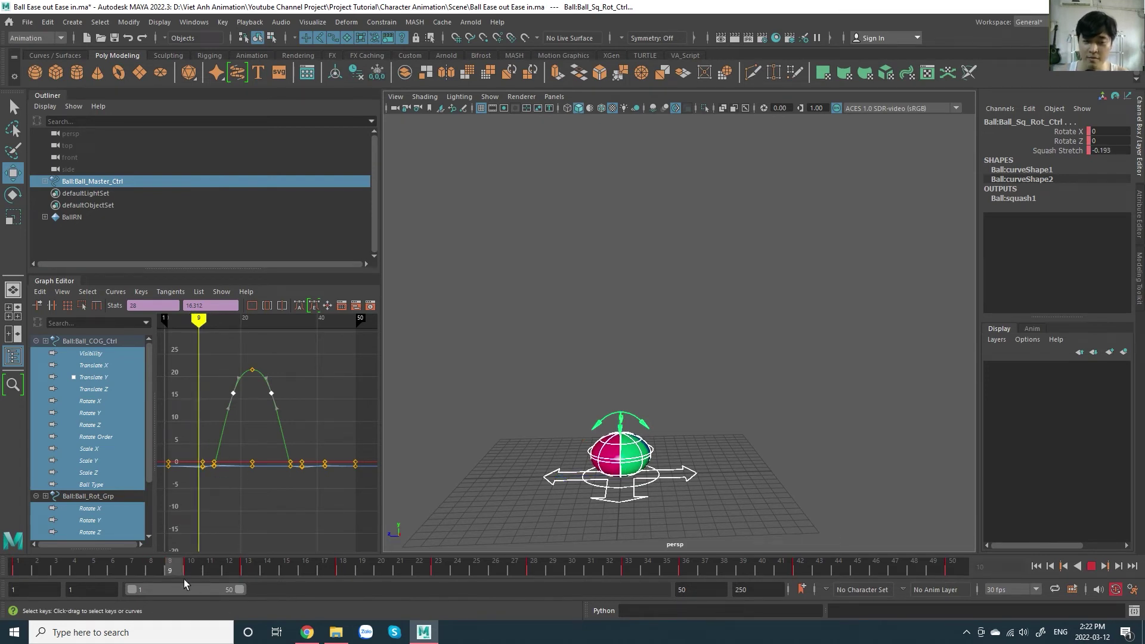
{"action": "left_click_drag", "start_coordinate": [201, 579], "coordinate": [253, 574]}
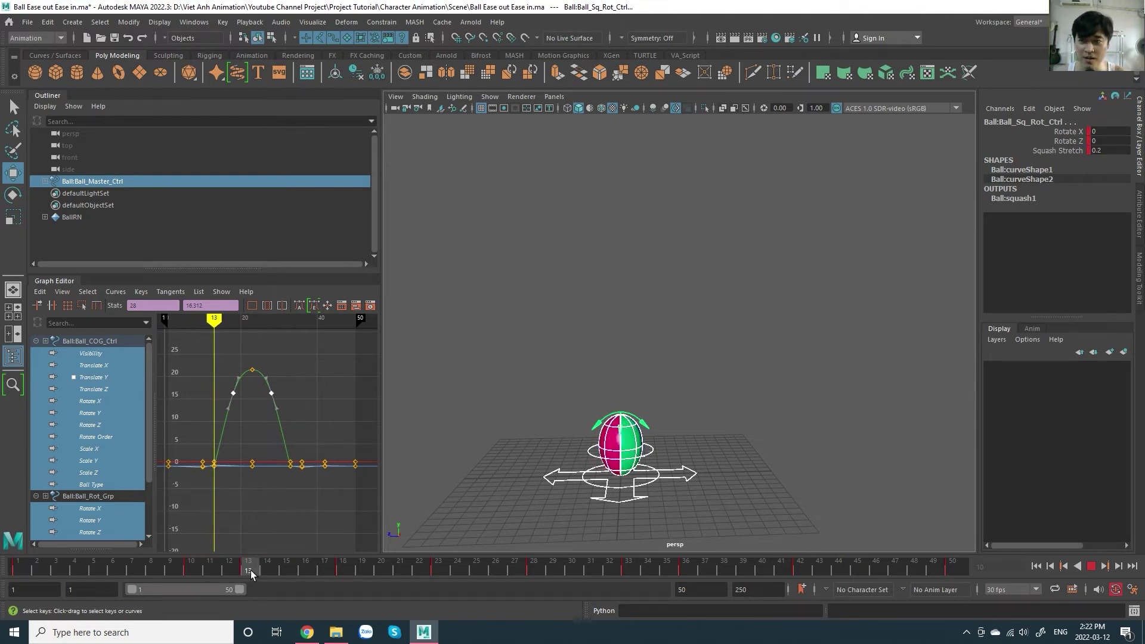
{"action": "mouse_move", "coordinate": [251, 571]}
{"action": "left_mouse_down"}
{"action": "mouse_move", "coordinate": [200, 566]}
{"action": "mouse_move", "coordinate": [252, 570]}
{"action": "left_mouse_up"}
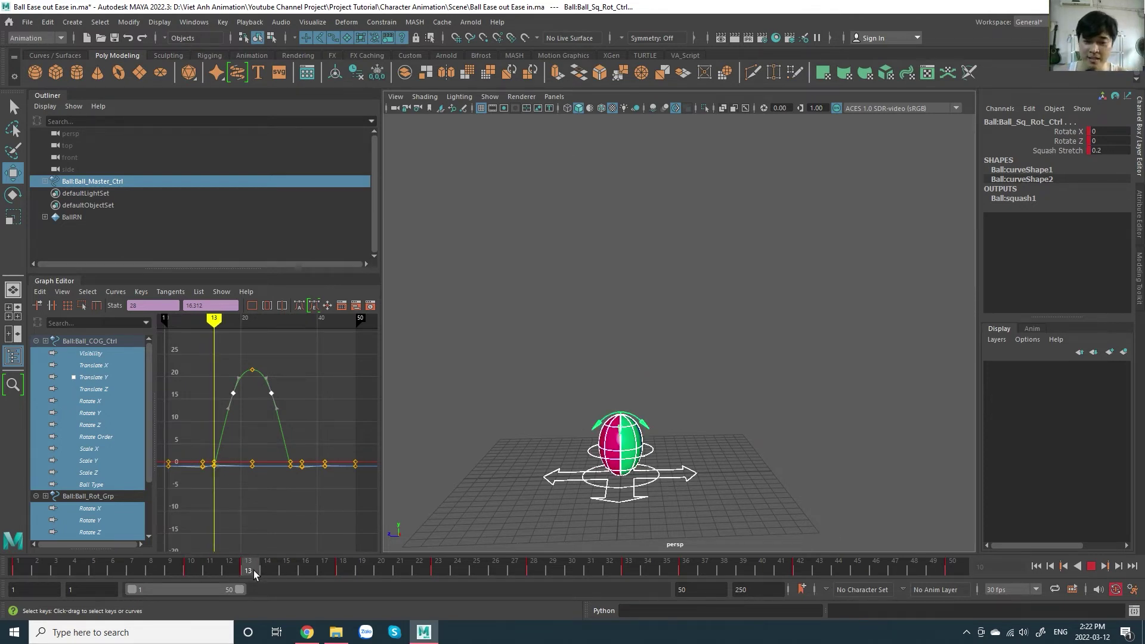
{"action": "left_click_drag", "start_coordinate": [252, 570], "coordinate": [635, 574]}
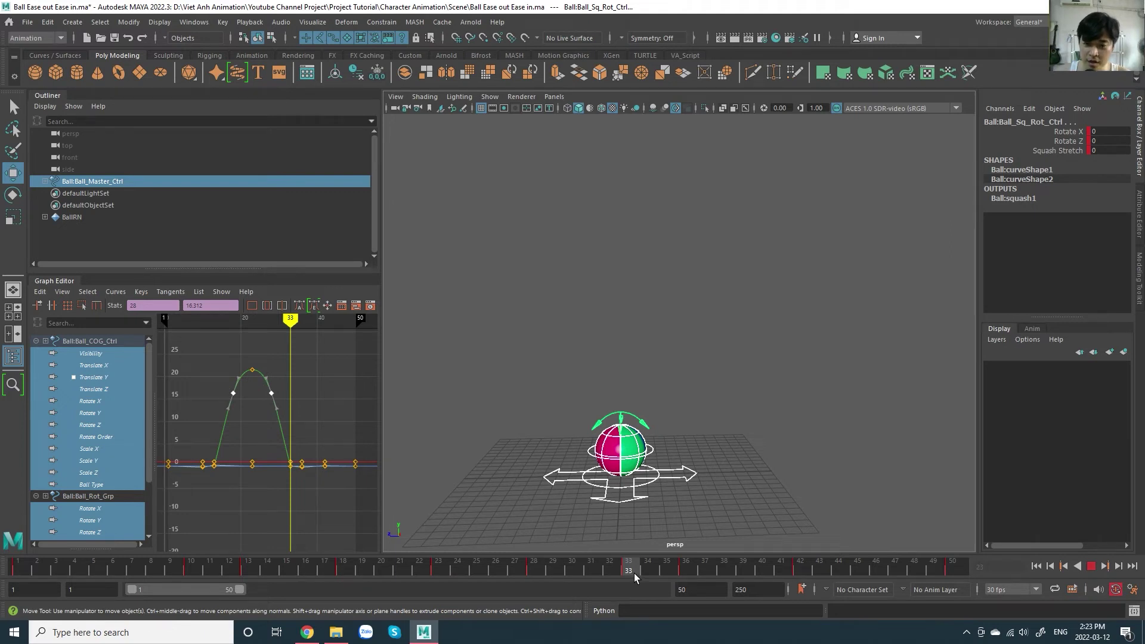
{"action": "left_click_drag", "start_coordinate": [635, 573], "coordinate": [699, 574]}
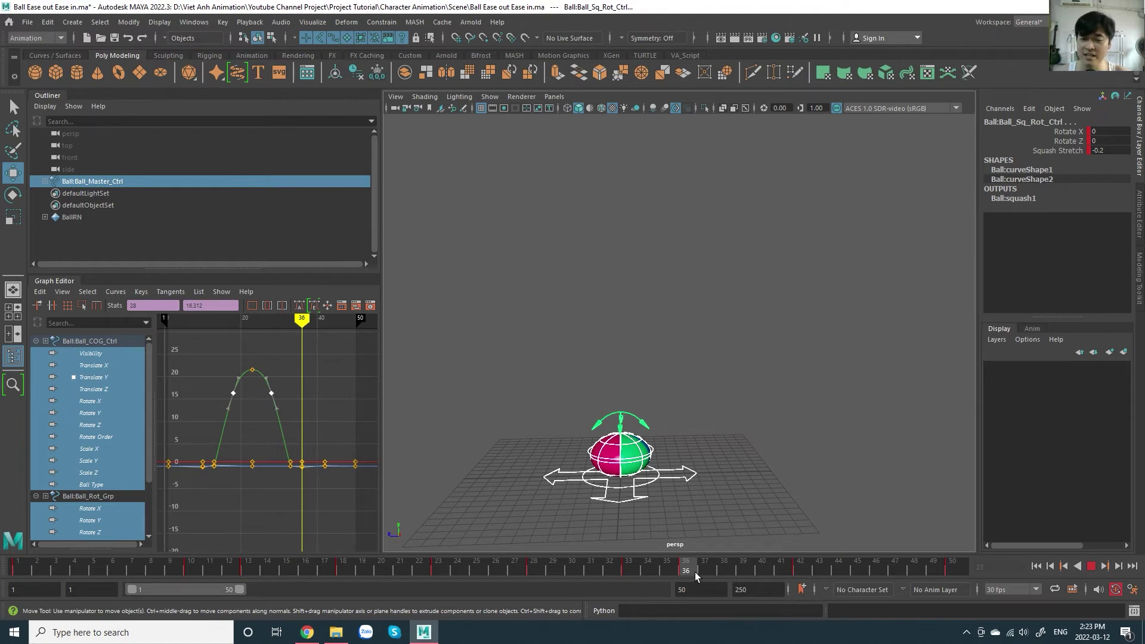
{"action": "mouse_move", "coordinate": [693, 571]}
{"action": "left_mouse_down"}
{"action": "mouse_move", "coordinate": [610, 576]}
{"action": "mouse_move", "coordinate": [639, 574]}
{"action": "left_mouse_up"}
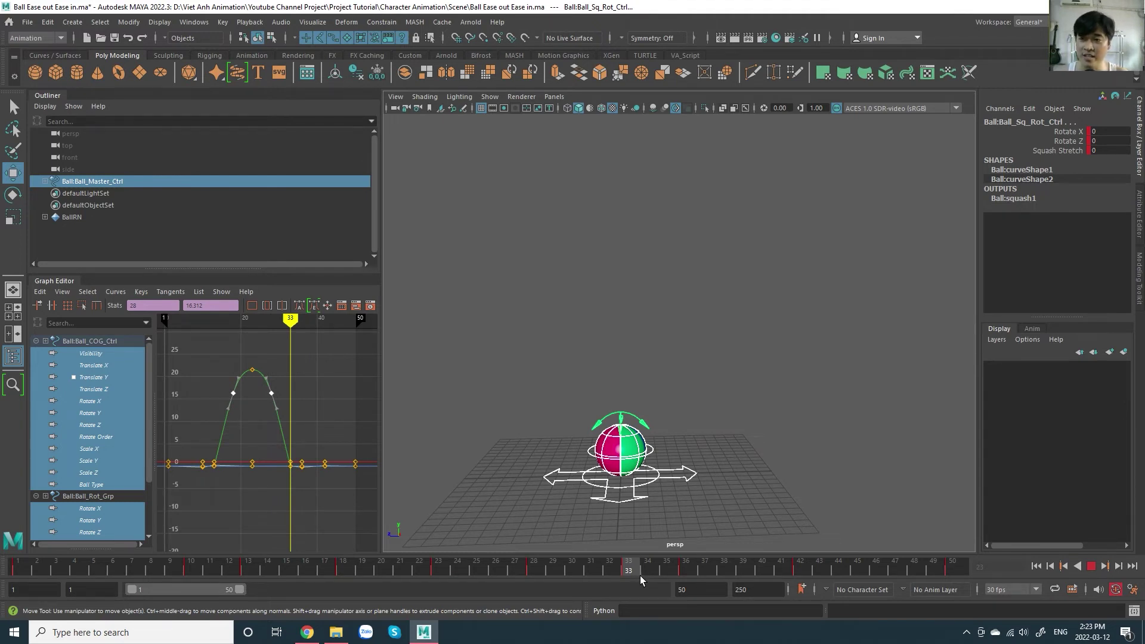
{"action": "left_click_drag", "start_coordinate": [639, 575], "coordinate": [686, 574]}
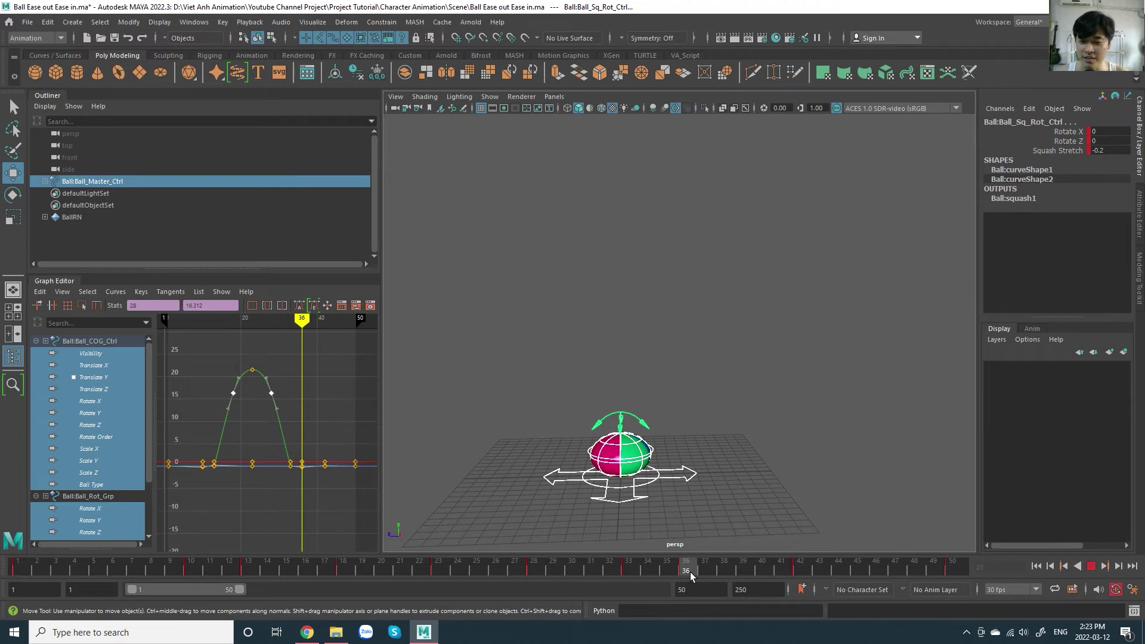
{"action": "mouse_move", "coordinate": [690, 573]}
{"action": "left_mouse_down"}
{"action": "mouse_move", "coordinate": [799, 575]}
{"action": "mouse_move", "coordinate": [667, 575]}
{"action": "mouse_move", "coordinate": [816, 580]}
{"action": "left_mouse_up"}
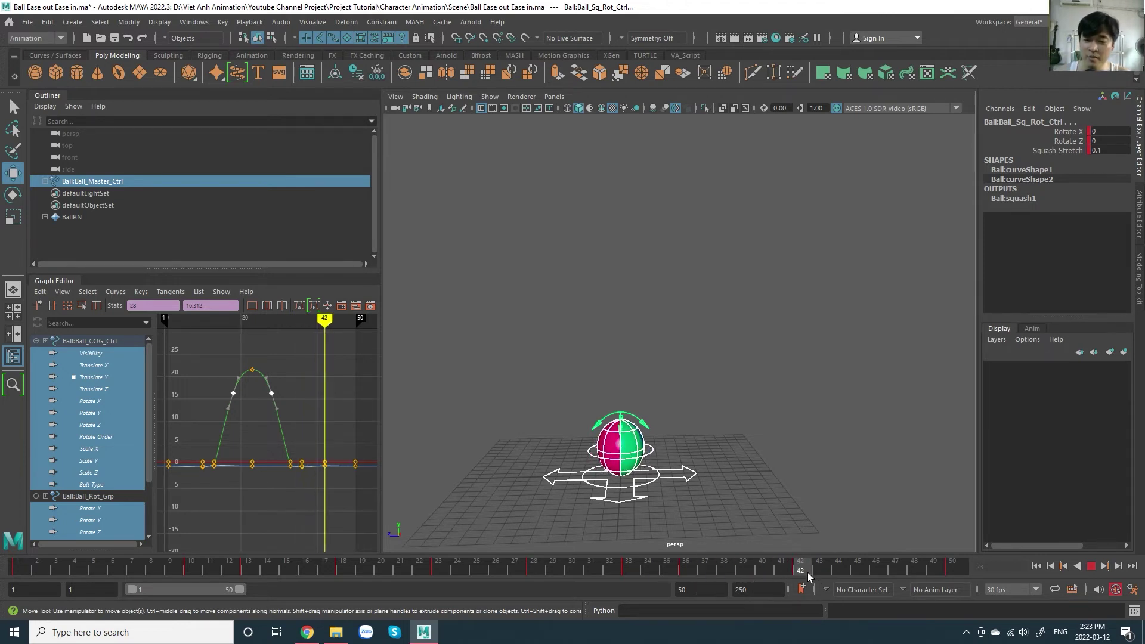
{"action": "mouse_move", "coordinate": [812, 568]}
{"action": "left_mouse_down"}
{"action": "mouse_move", "coordinate": [735, 586]}
{"action": "mouse_move", "coordinate": [701, 578]}
{"action": "mouse_move", "coordinate": [810, 576]}
{"action": "left_mouse_up"}
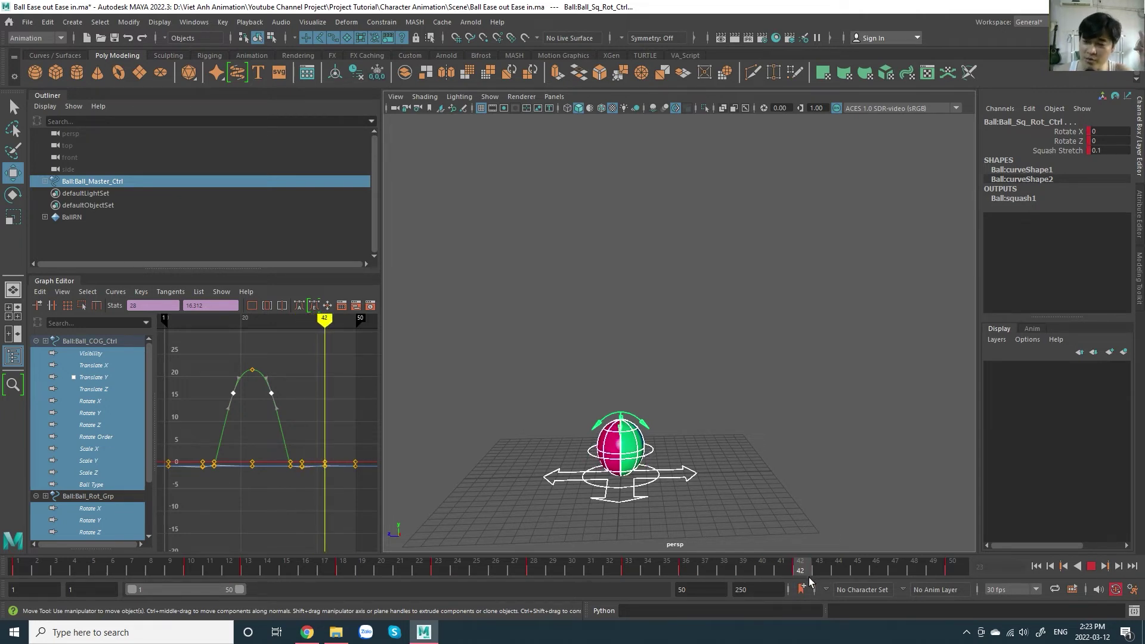
{"action": "left_click_drag", "start_coordinate": [809, 574], "coordinate": [963, 572]}
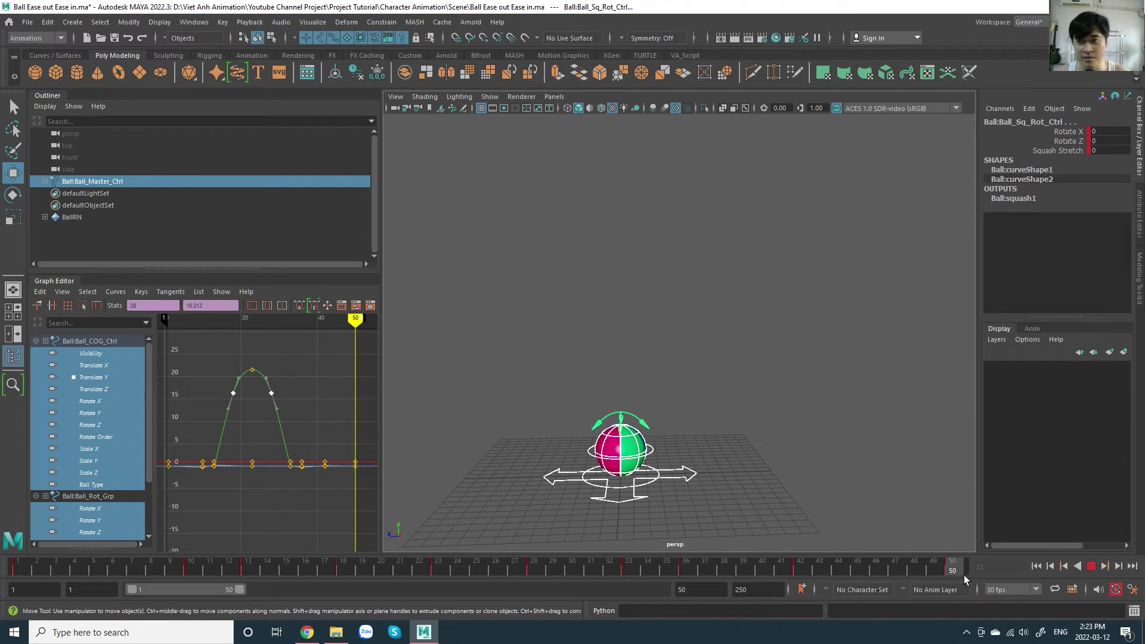
{"action": "left_click_drag", "start_coordinate": [963, 574], "coordinate": [353, 591]}
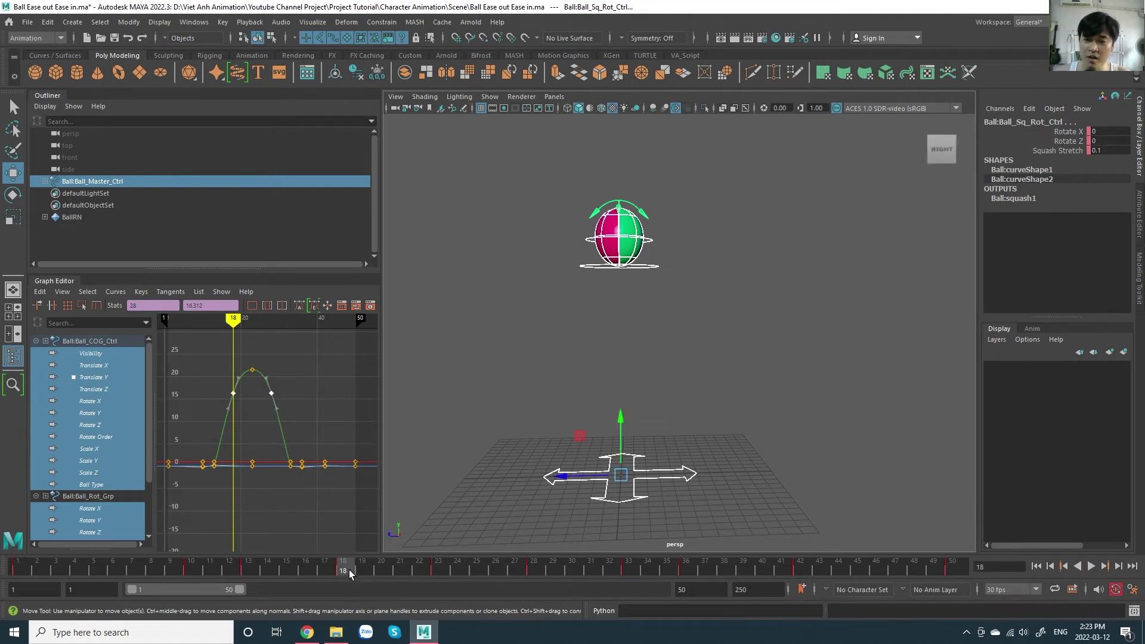
{"action": "left_click_drag", "start_coordinate": [349, 571], "coordinate": [195, 593]}
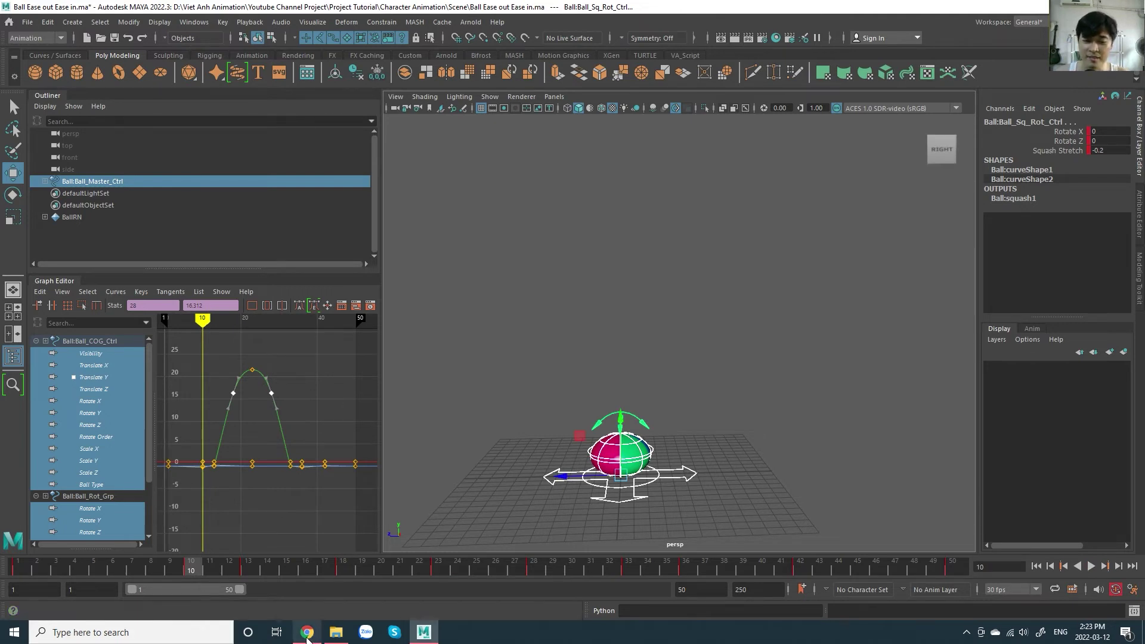
{"action": "left_click", "coordinate": [307, 632]}
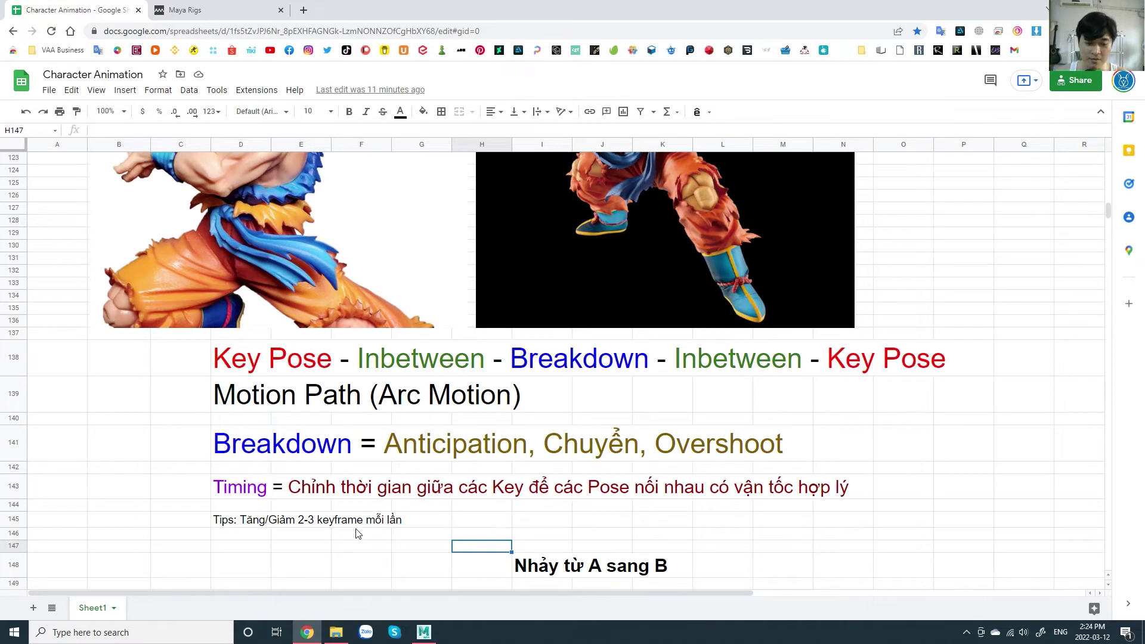
{"action": "key", "text": "alt+Tab"}
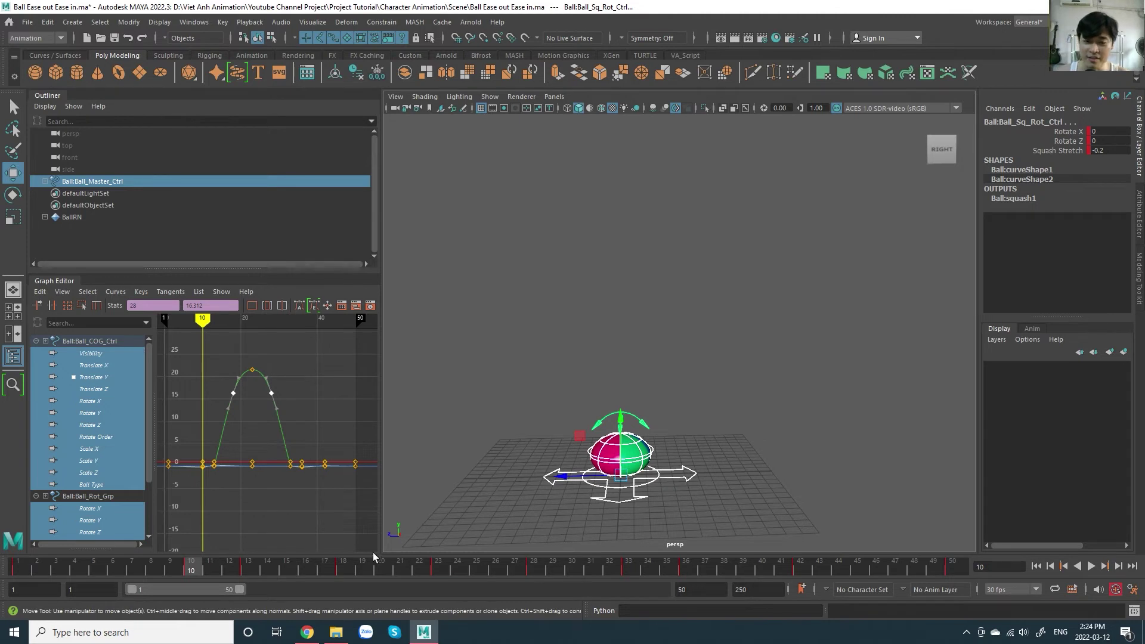
{"action": "key", "text": "alt+v"}
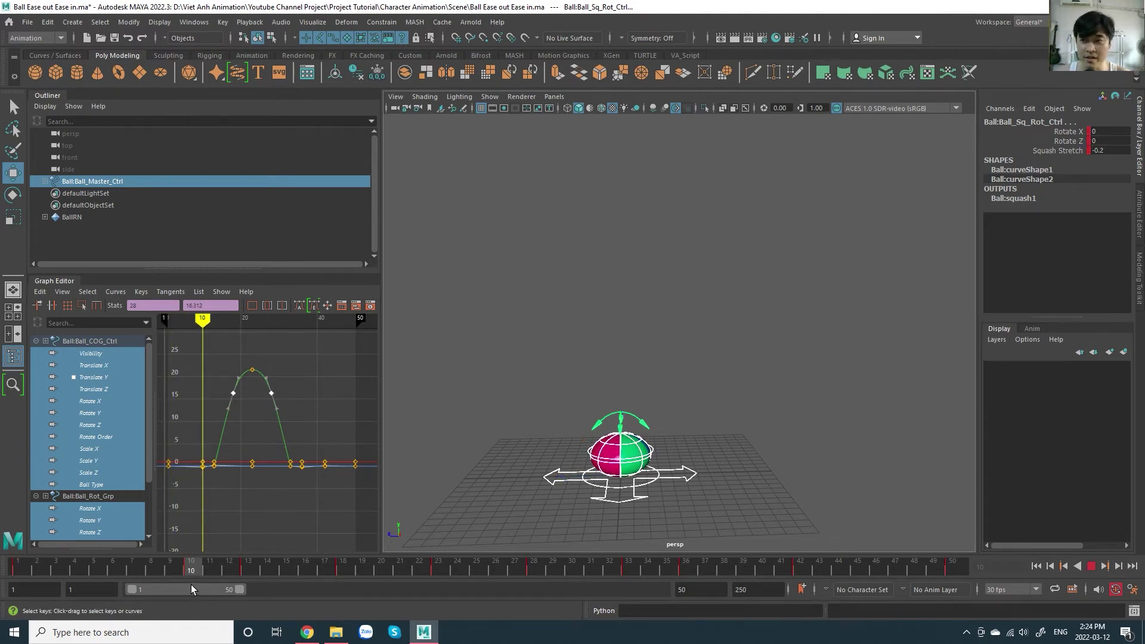
{"action": "key", "text": "alt+v"}
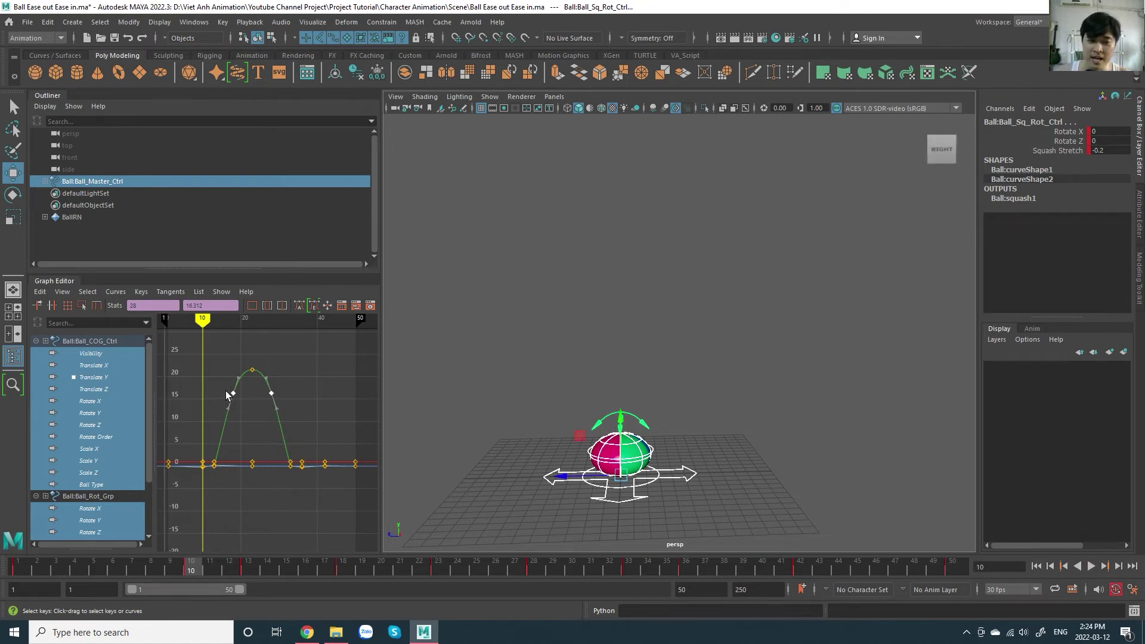
{"action": "left_click", "coordinate": [307, 632]}
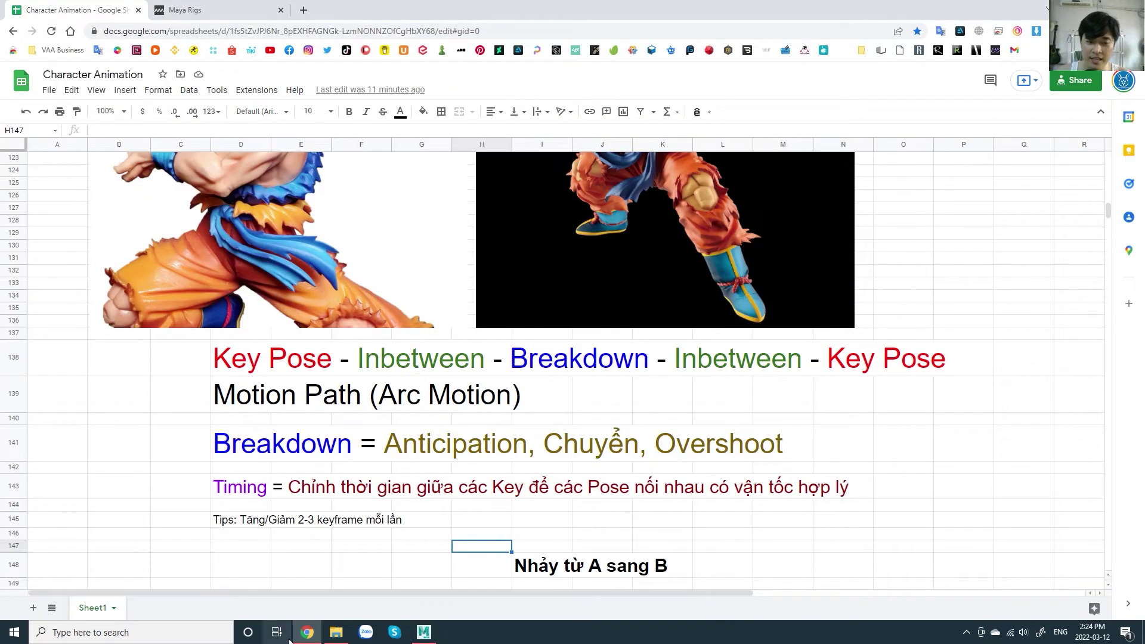
{"action": "left_click", "coordinate": [424, 632]}
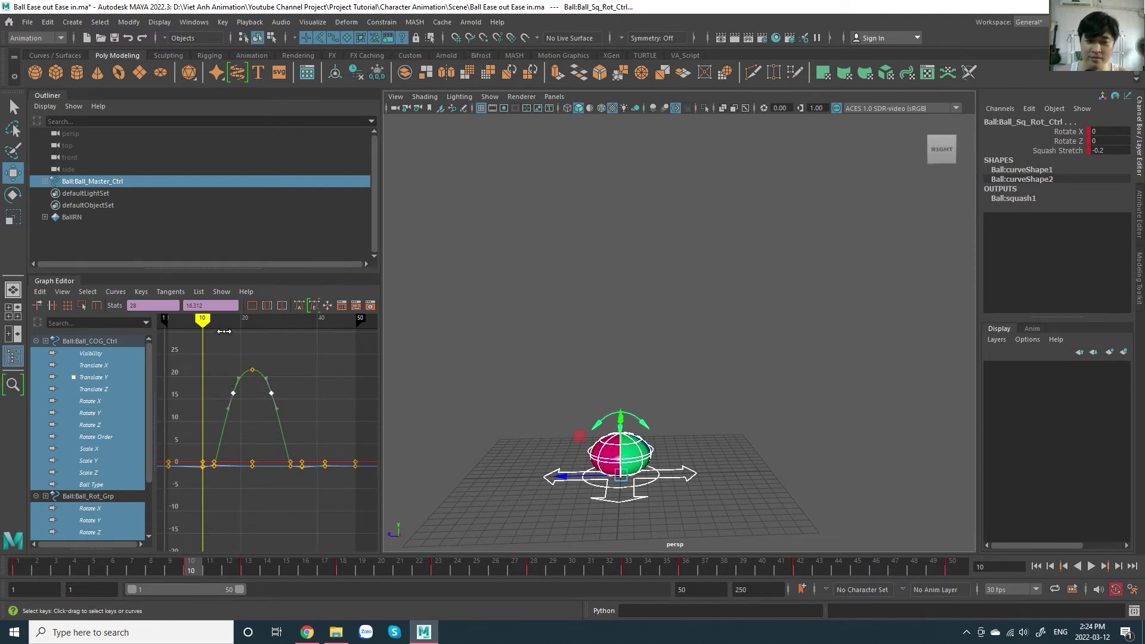
Step: Scrub the ball to its frame-23 peak, save the Ball Ease out Ease in scene, and browse recent files
{"action": "left_click_drag", "start_coordinate": [224, 331], "coordinate": [296, 399]}
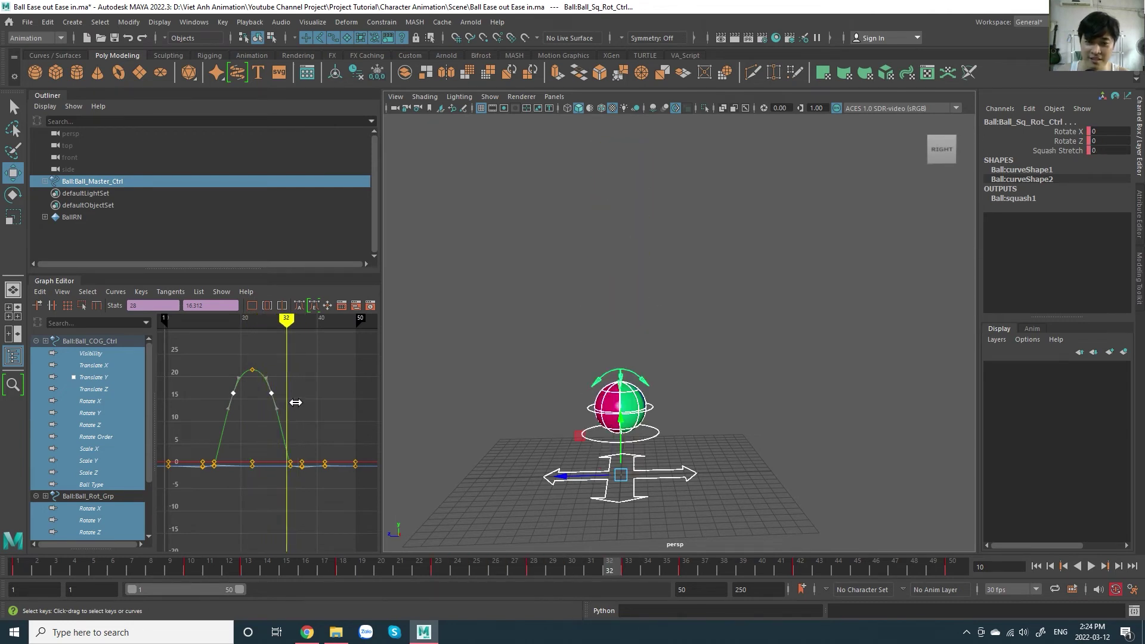
{"action": "left_click_drag", "start_coordinate": [297, 404], "coordinate": [252, 423]}
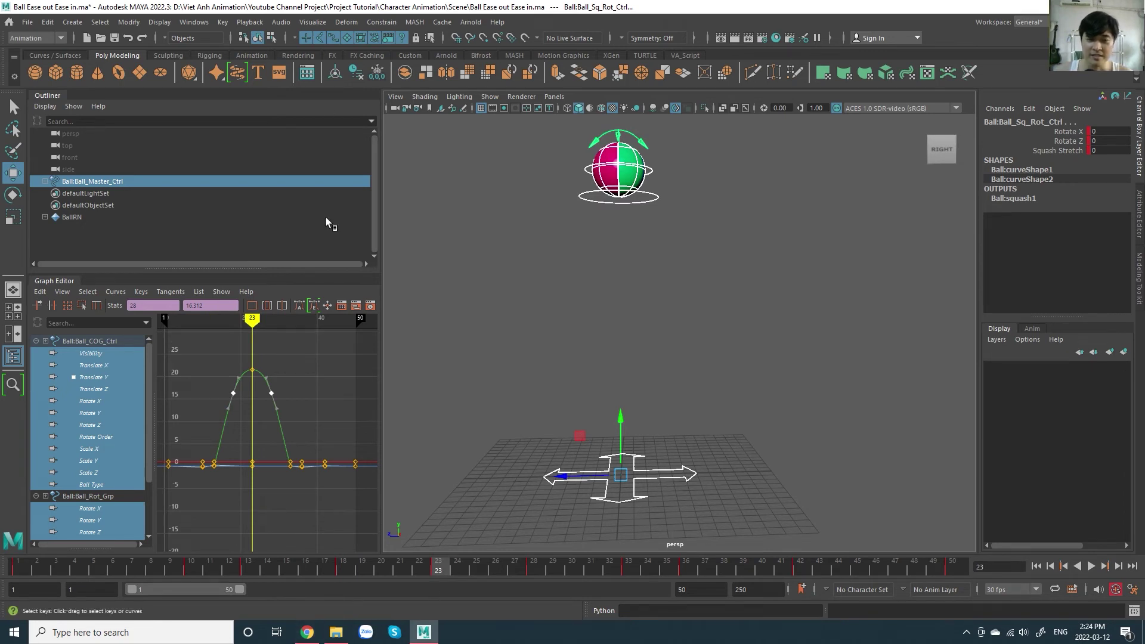
{"action": "key", "text": "ctrl+s"}
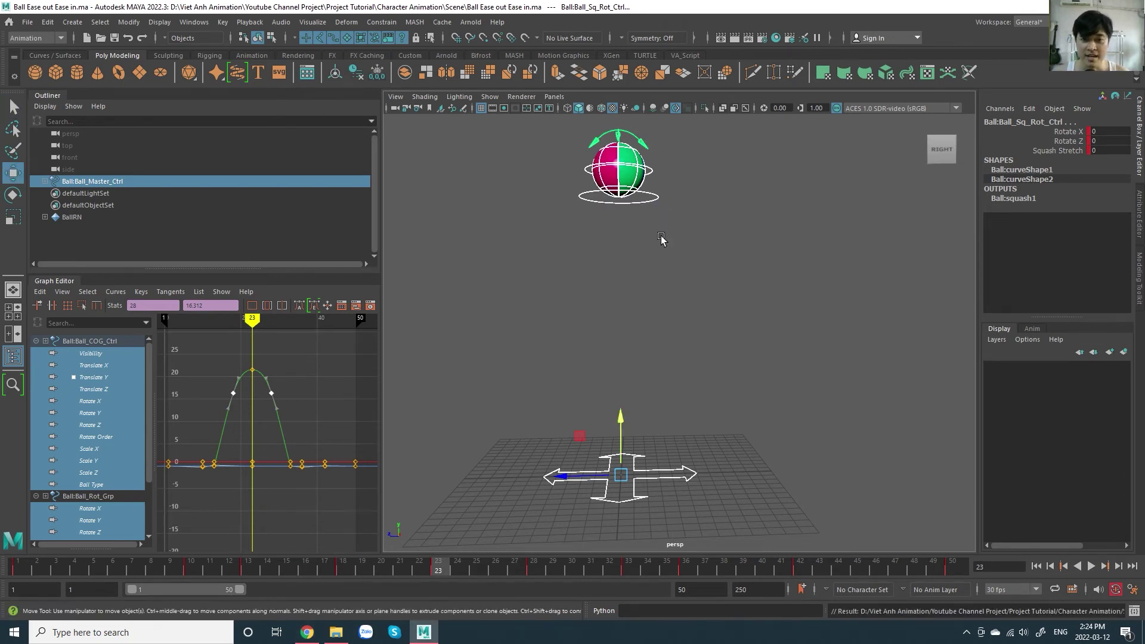
{"action": "left_click", "coordinate": [39, 26]}
{"action": "mouse_move", "coordinate": [59, 397]}
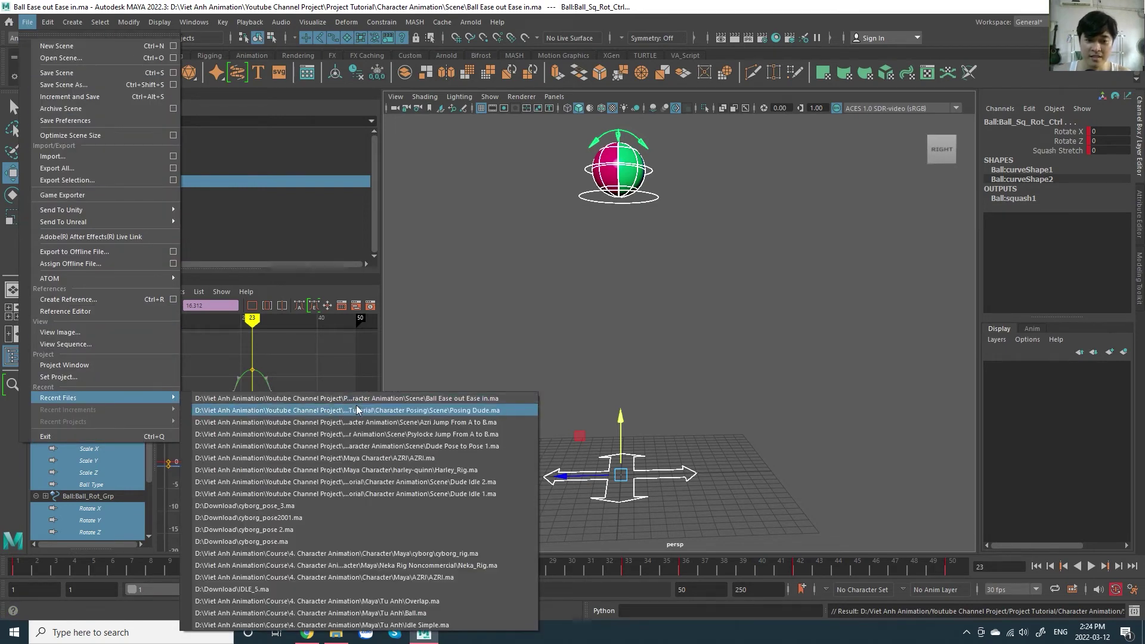
Step: Open Azri Jump From A to B.ma from the recent files list
{"action": "left_click", "coordinate": [411, 424]}
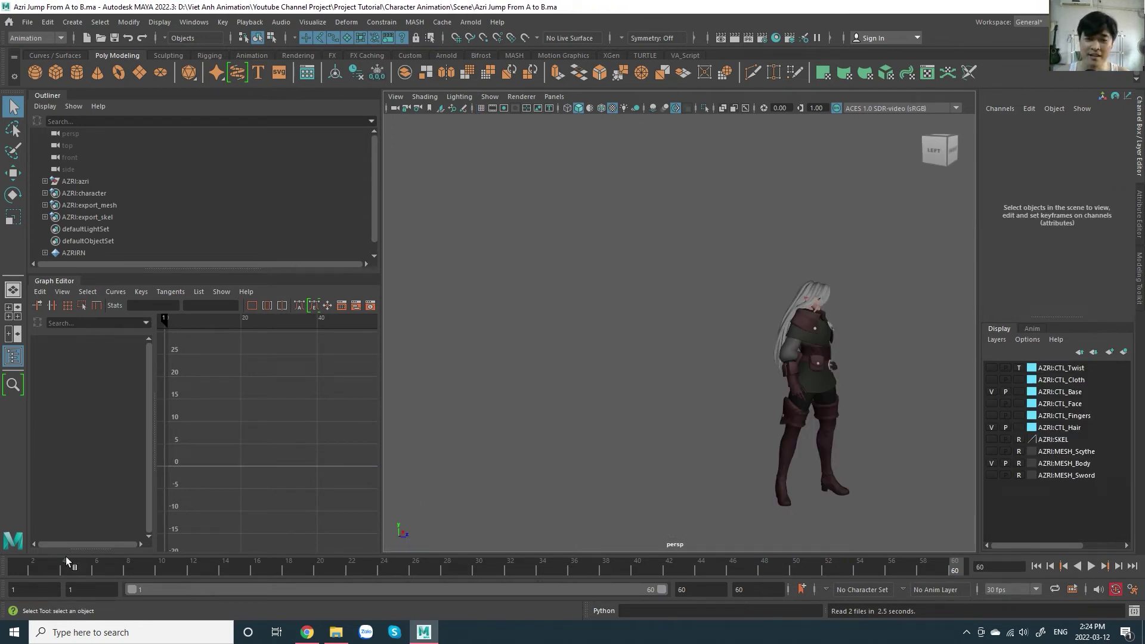
Step: From frame 1, select every AZRI rig control to load its curves and play the jump
{"action": "left_click", "coordinate": [24, 571]}
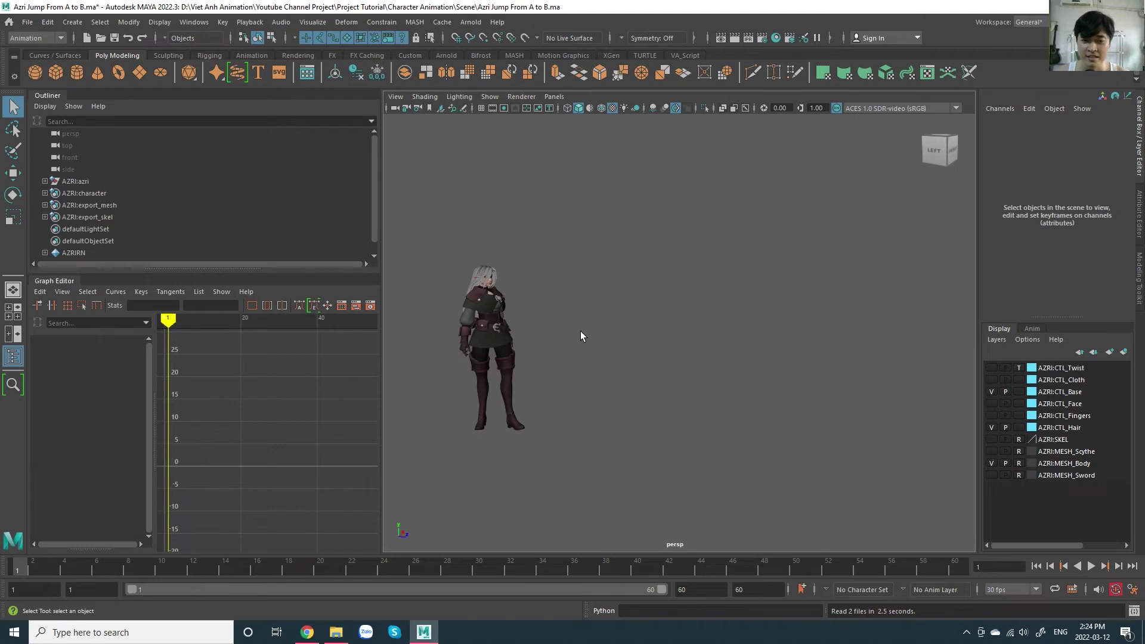
{"action": "mouse_move", "coordinate": [581, 331]}
{"action": "left_mouse_down", "text": "alt"}
{"action": "mouse_move", "coordinate": [580, 370]}
{"action": "mouse_move", "coordinate": [635, 381]}
{"action": "mouse_move", "coordinate": [657, 354]}
{"action": "mouse_move", "coordinate": [650, 362]}
{"action": "mouse_move", "coordinate": [702, 349]}
{"action": "mouse_move", "coordinate": [696, 357]}
{"action": "left_mouse_up", "text": "alt"}
{"action": "scroll", "coordinate": [649, 362], "scroll_direction": "up", "scroll_amount": 2}
{"action": "scroll", "coordinate": [689, 364], "scroll_direction": "up", "scroll_amount": 3}
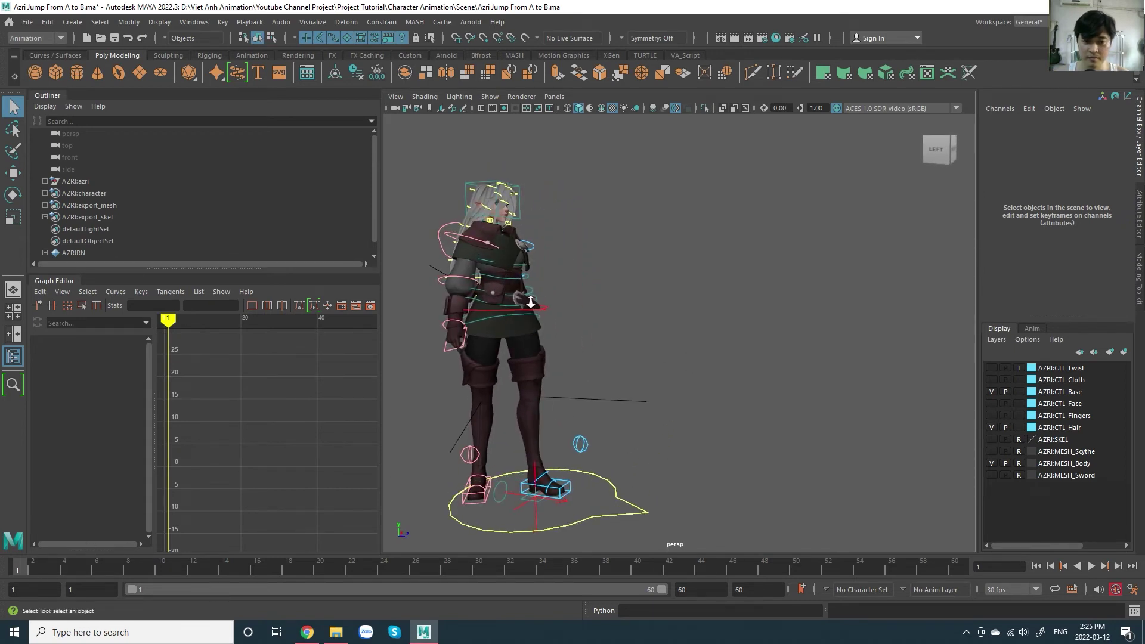
{"action": "scroll", "coordinate": [530, 303], "scroll_direction": "down", "scroll_amount": 3}
{"action": "left_click_drag", "start_coordinate": [450, 172], "coordinate": [778, 521]}
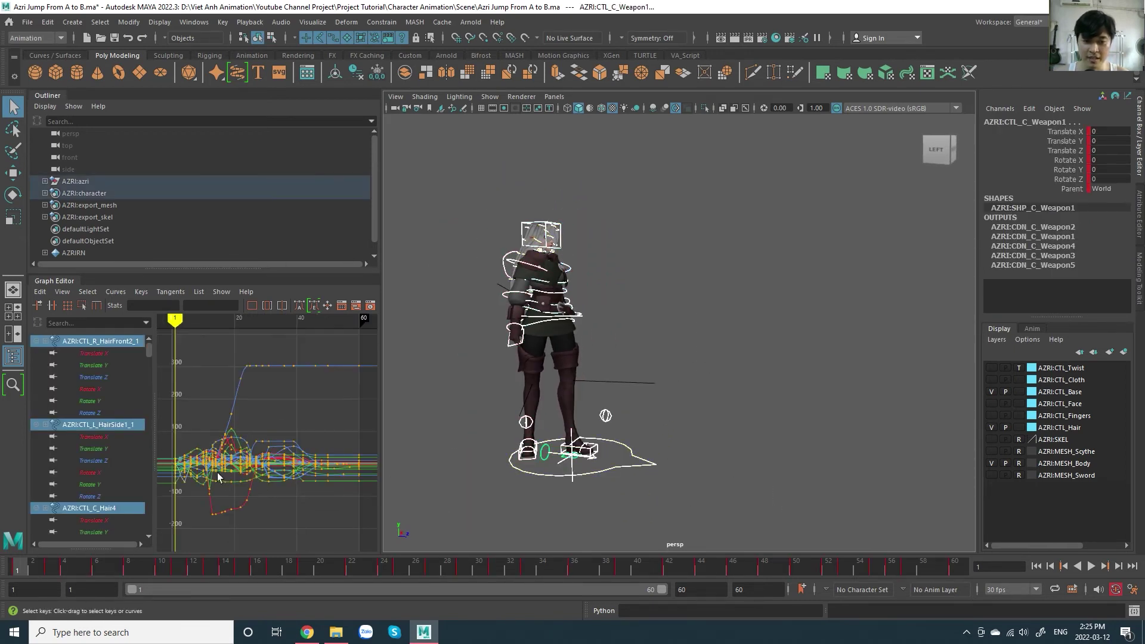
{"action": "scroll", "coordinate": [206, 484], "scroll_direction": "up", "scroll_amount": 2}
{"action": "scroll", "coordinate": [238, 471], "scroll_direction": "up", "scroll_amount": 2}
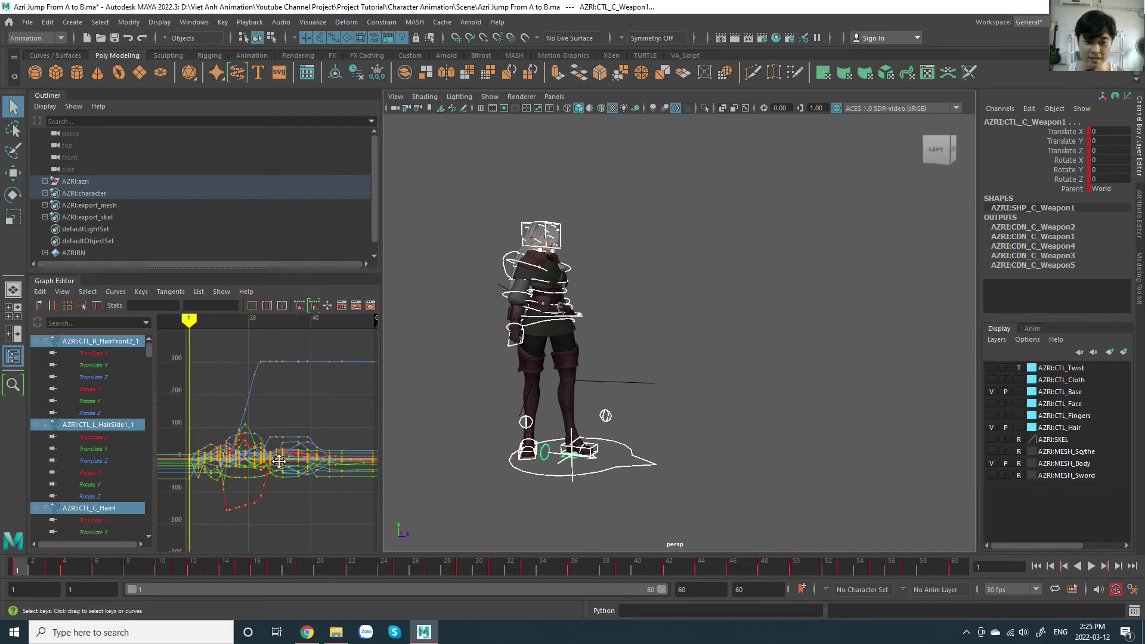
{"action": "middle_click_drag", "start_coordinate": [274, 469], "coordinate": [323, 485], "text": "alt"}
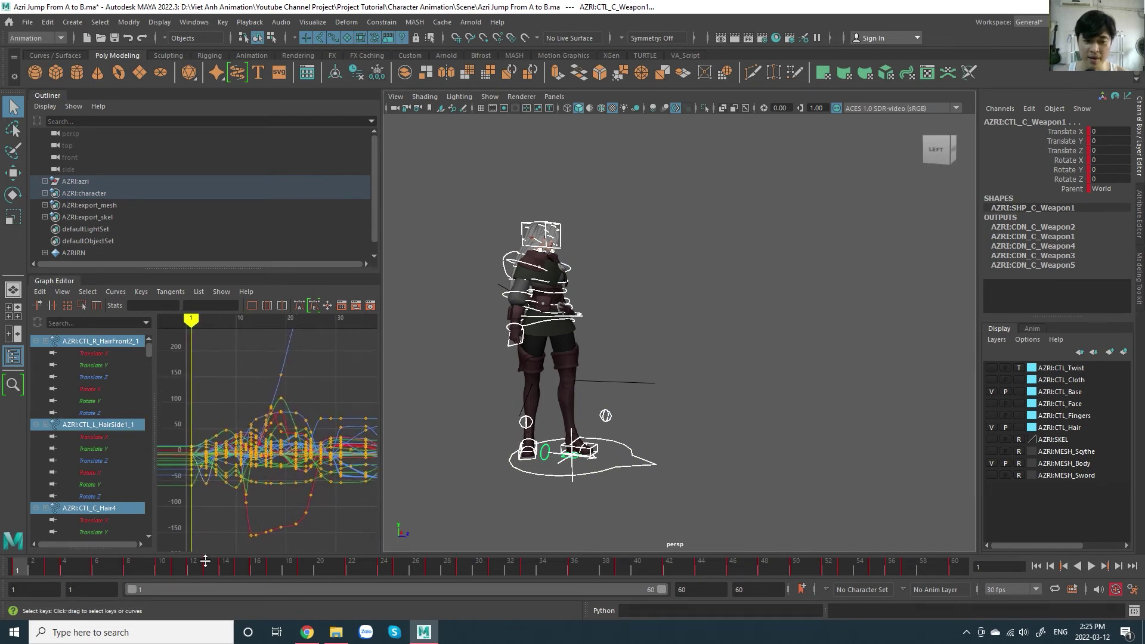
{"action": "mouse_move", "coordinate": [675, 253]}
{"action": "left_mouse_down", "text": "alt"}
{"action": "mouse_move", "coordinate": [689, 309]}
{"action": "mouse_move", "coordinate": [614, 368]}
{"action": "left_mouse_up", "text": "alt"}
{"action": "middle_click_drag", "start_coordinate": [613, 367], "coordinate": [604, 379], "text": "alt"}
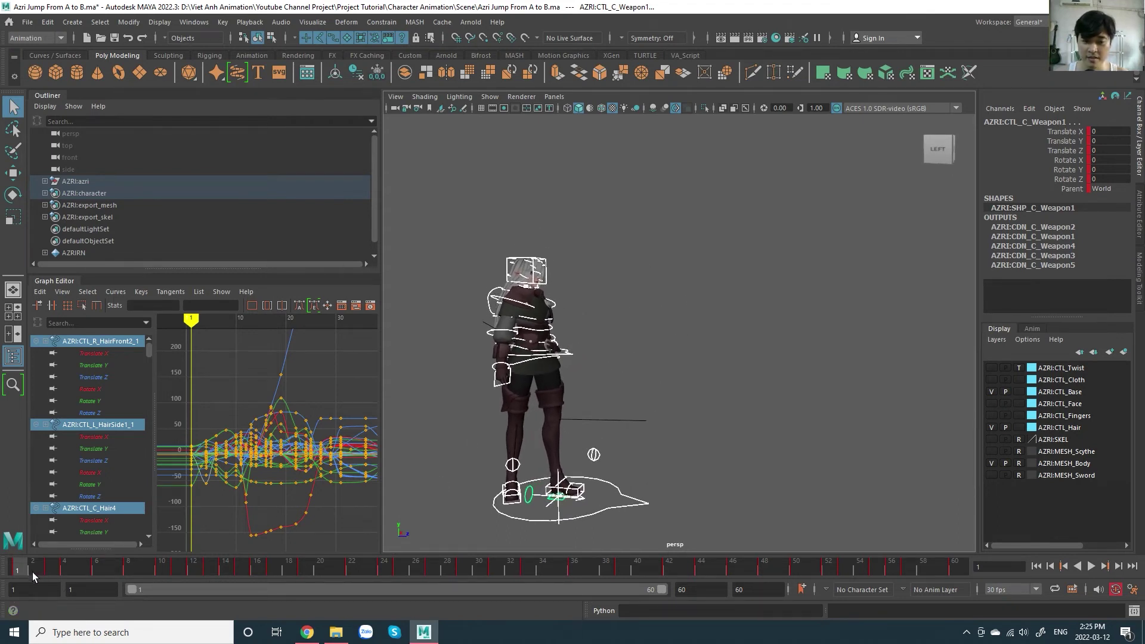
{"action": "key", "text": "alt+v"}
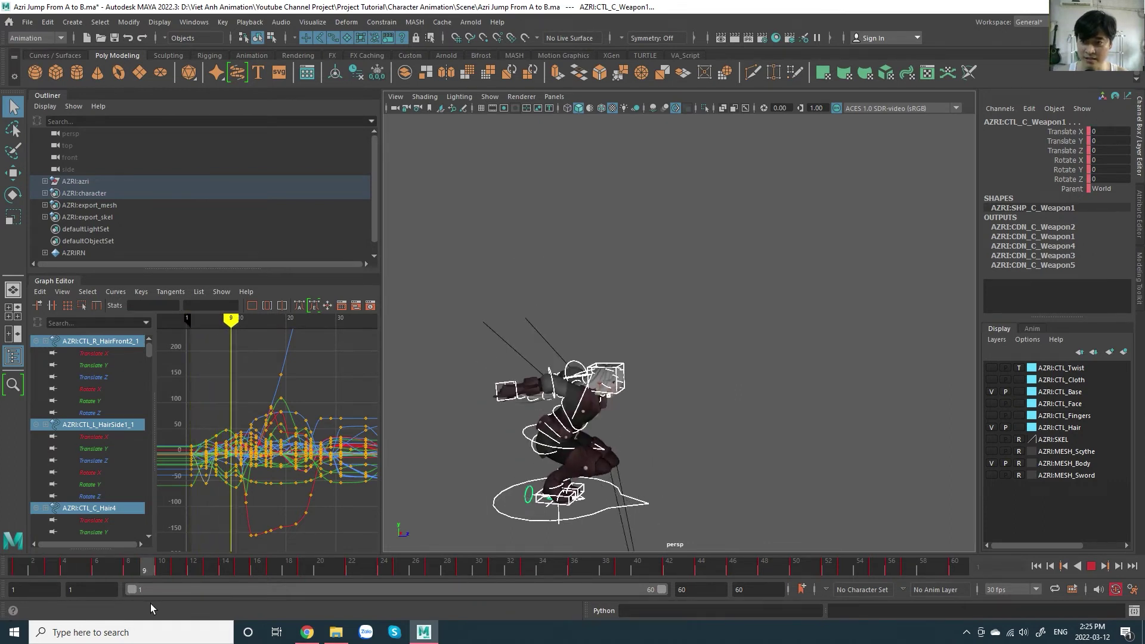
Step: Replay the jump to frame 31, then check the 30 fps, 1–60 range playback preferences
{"action": "key", "text": "Escape"}
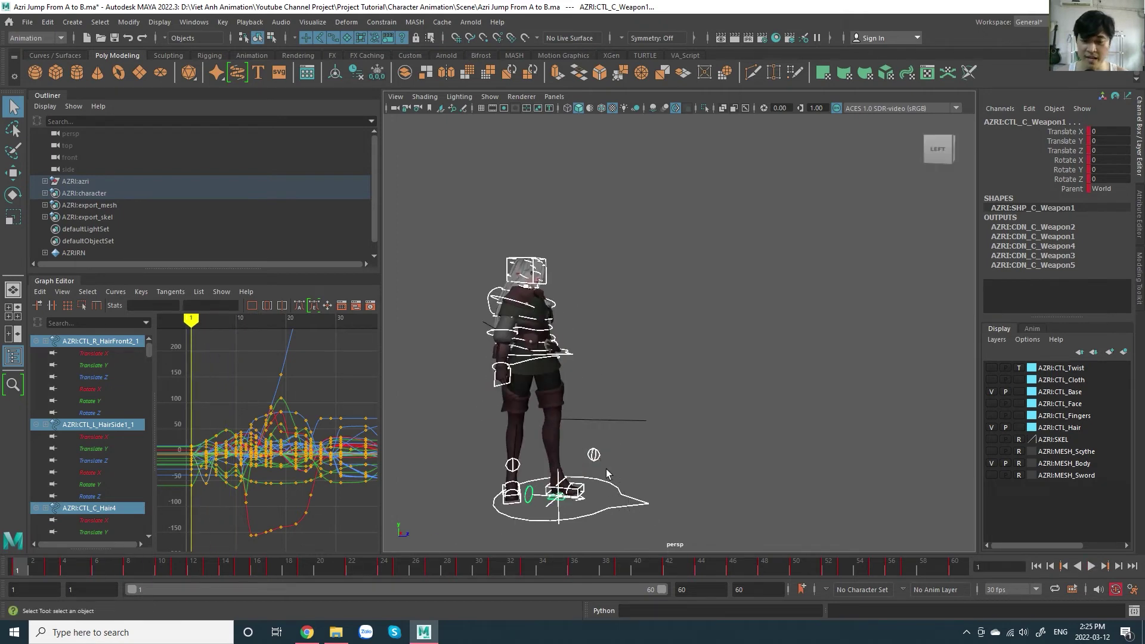
{"action": "key", "text": "alt+v"}
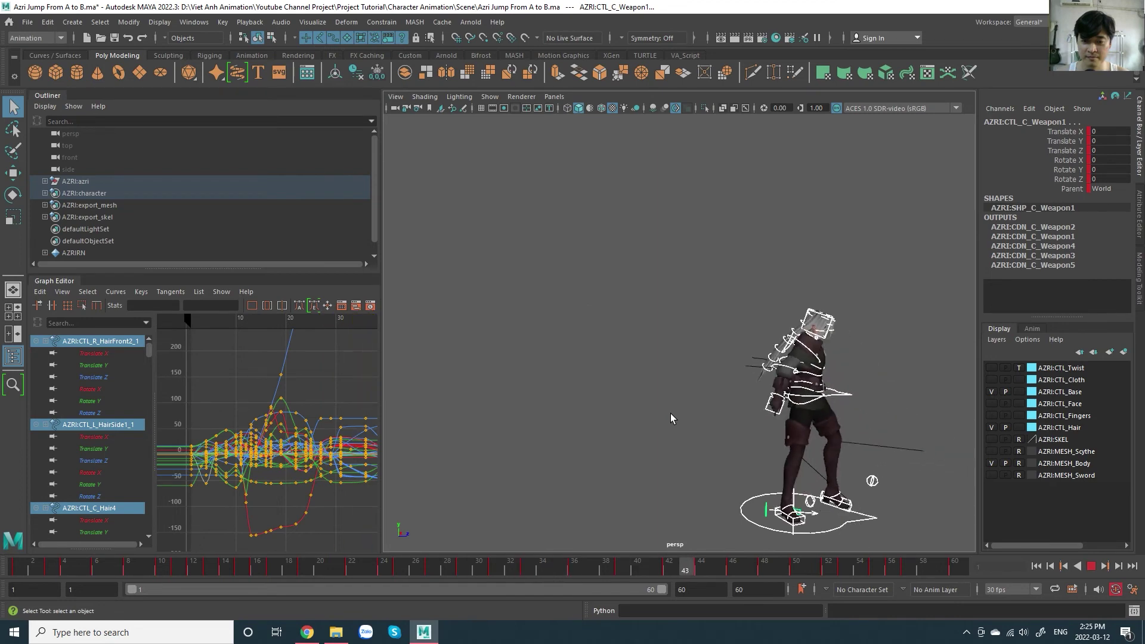
{"action": "key", "text": "Escape"}
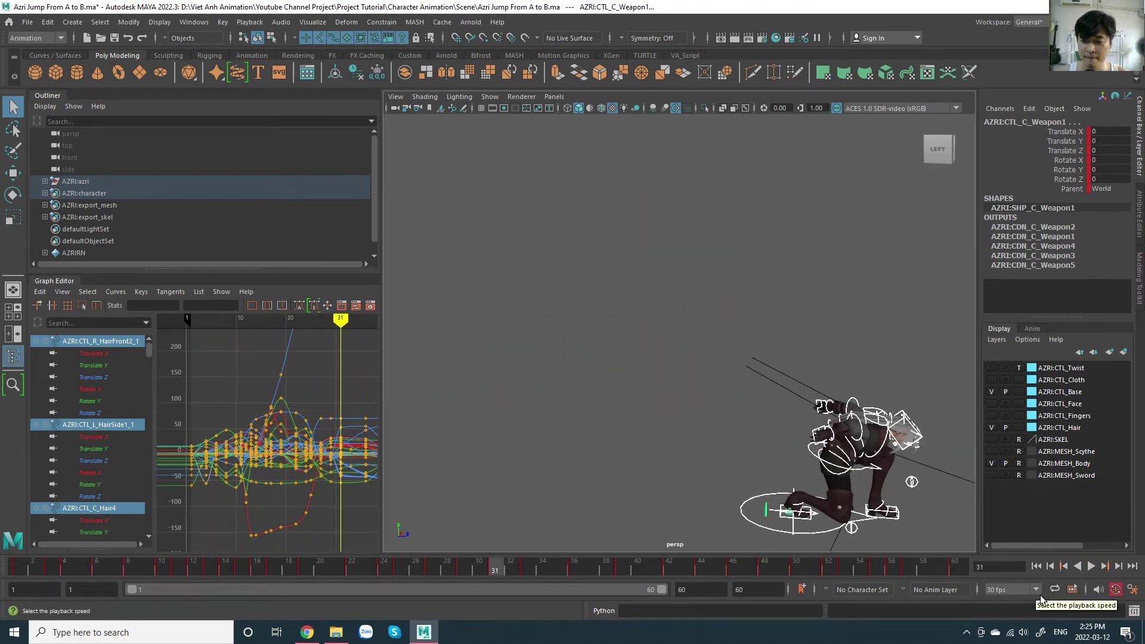
{"action": "left_click", "coordinate": [1040, 595]}
{"action": "left_click", "coordinate": [1034, 590]}
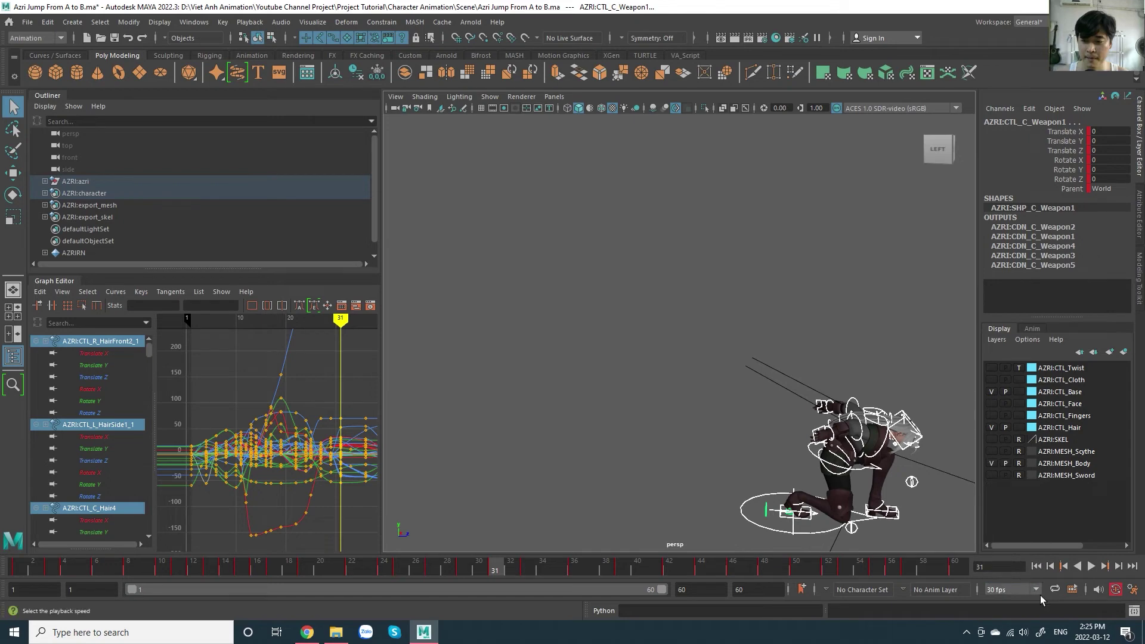
{"action": "left_click", "coordinate": [1131, 590]}
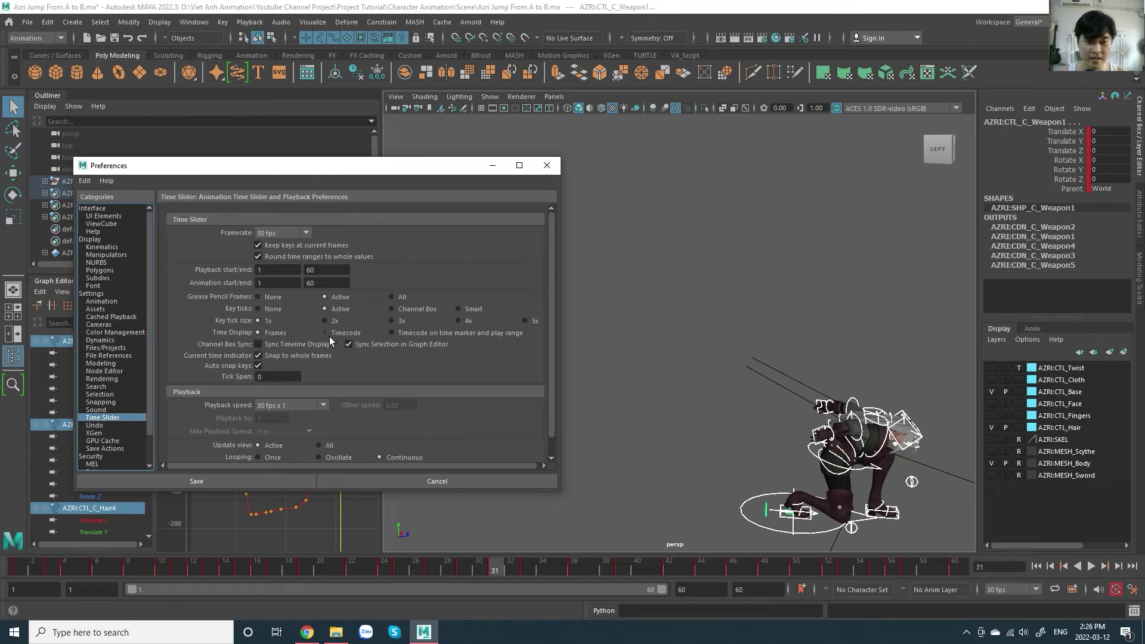
Step: Set the Time Slider playback speed to 30 fps x 0.5 and minimize Preferences
{"action": "mouse_move", "coordinate": [553, 356]}
{"action": "left_mouse_down"}
{"action": "mouse_move", "coordinate": [554, 410]}
{"action": "mouse_move", "coordinate": [552, 346]}
{"action": "left_mouse_up"}
{"action": "left_click", "coordinate": [312, 405]}
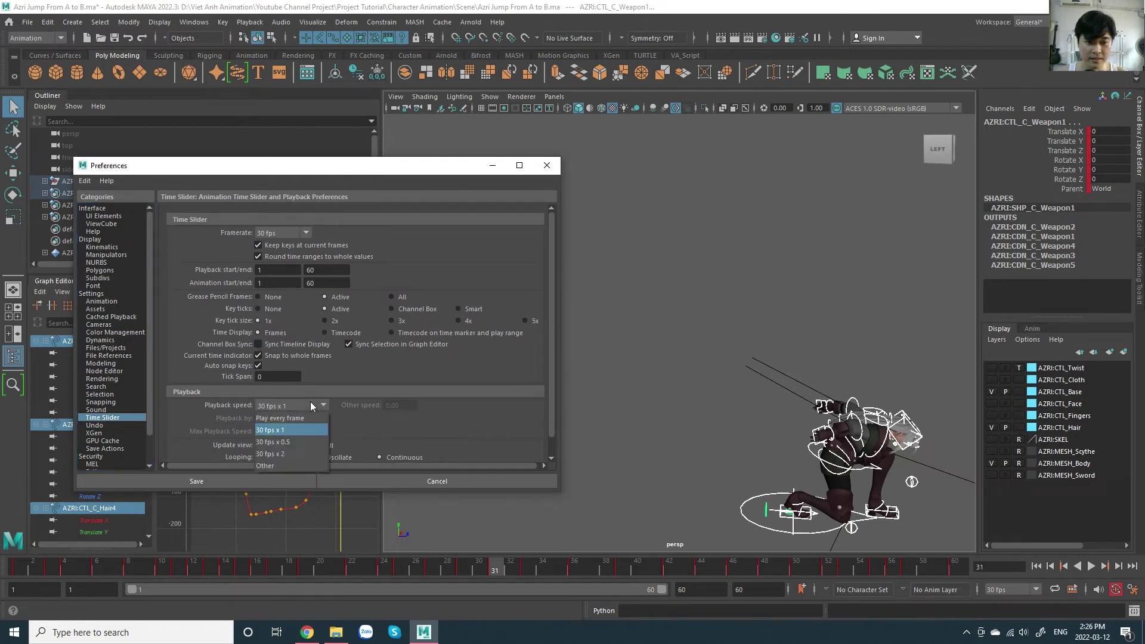
{"action": "left_click", "coordinate": [300, 442]}
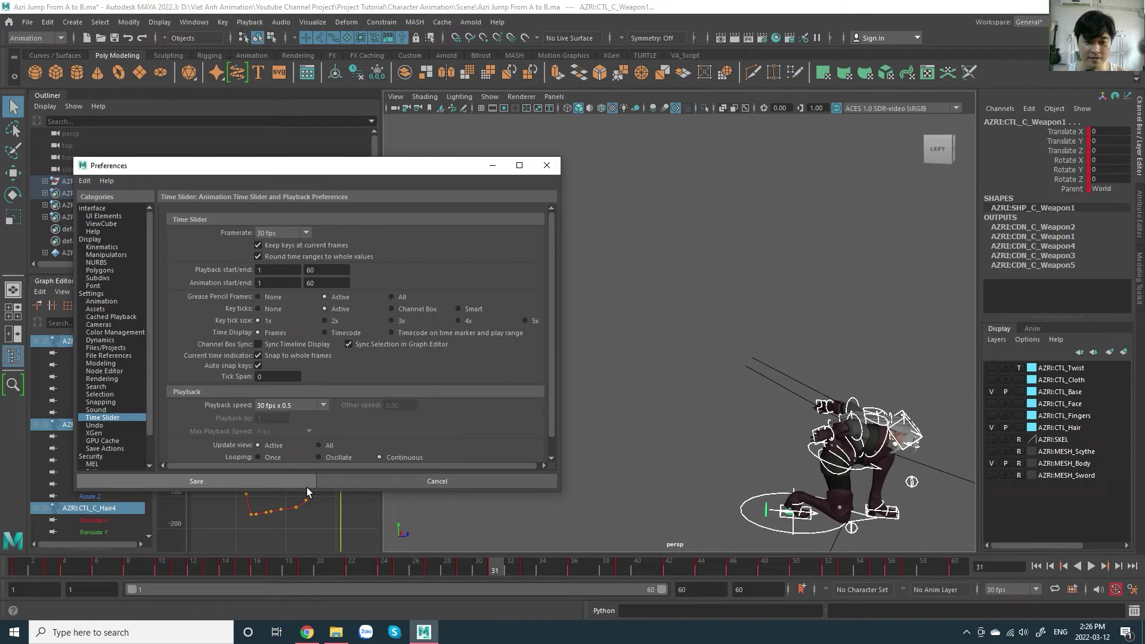
{"action": "left_click", "coordinate": [492, 166]}
{"action": "left_click", "coordinate": [17, 567]}
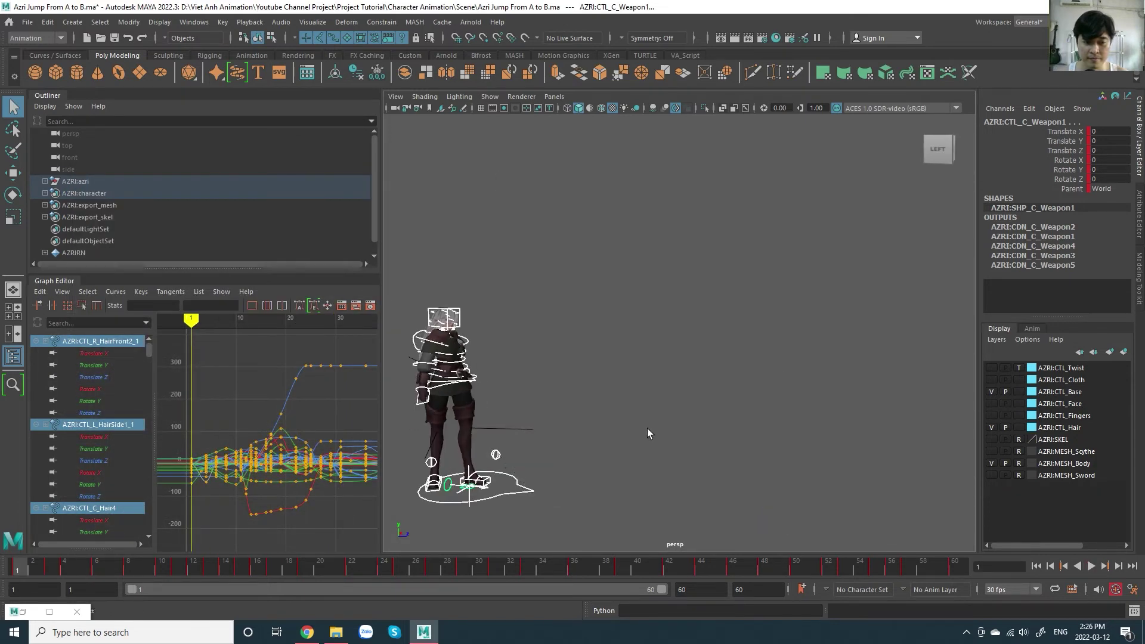
{"action": "key", "text": "alt+v"}
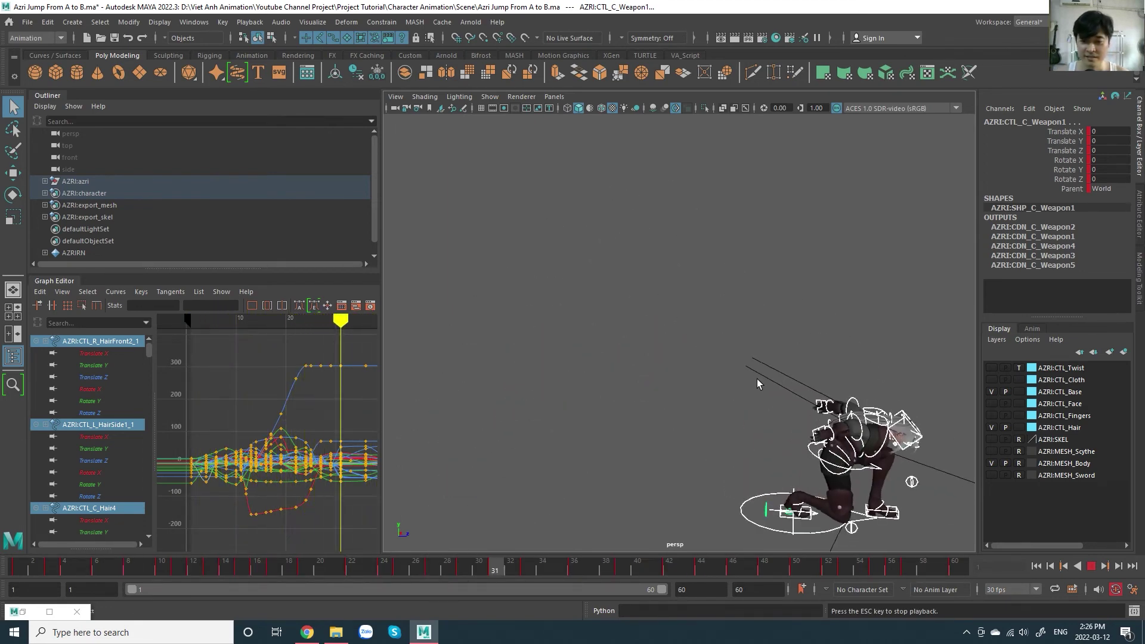
{"action": "key", "text": "Escape"}
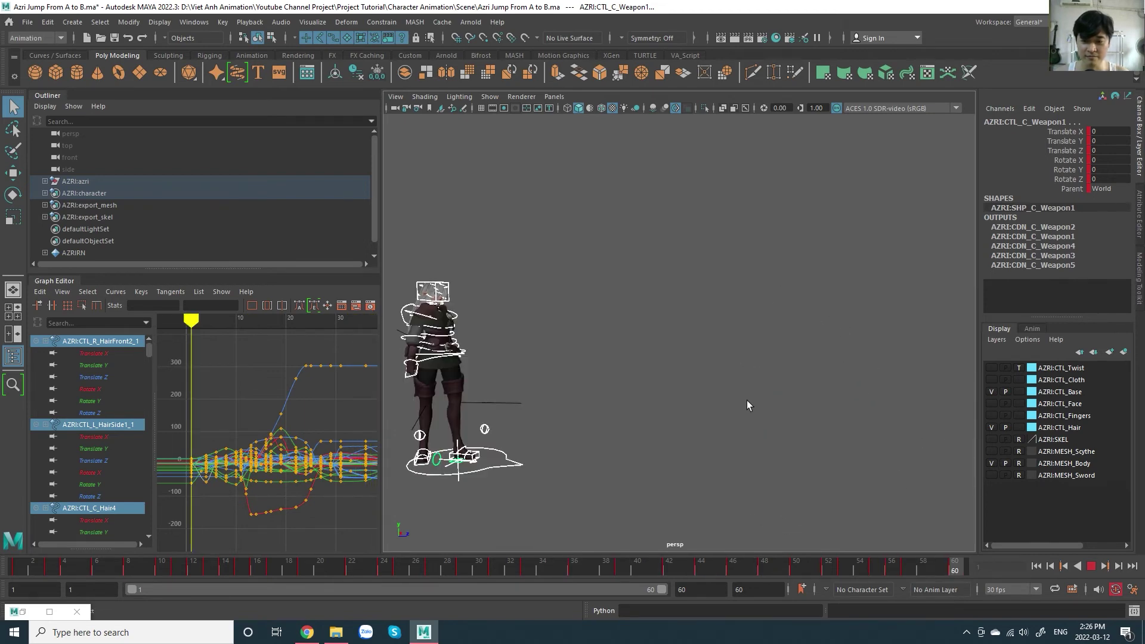
{"action": "key", "text": "alt+v"}
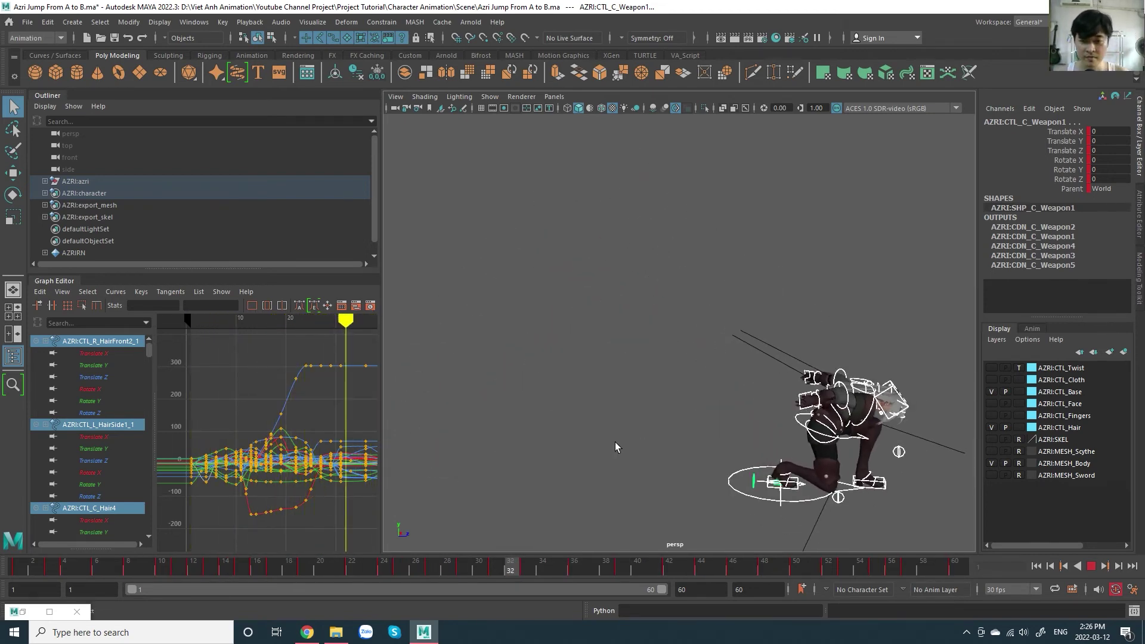
{"action": "key", "text": "Escape"}
{"action": "key", "text": "alt+v"}
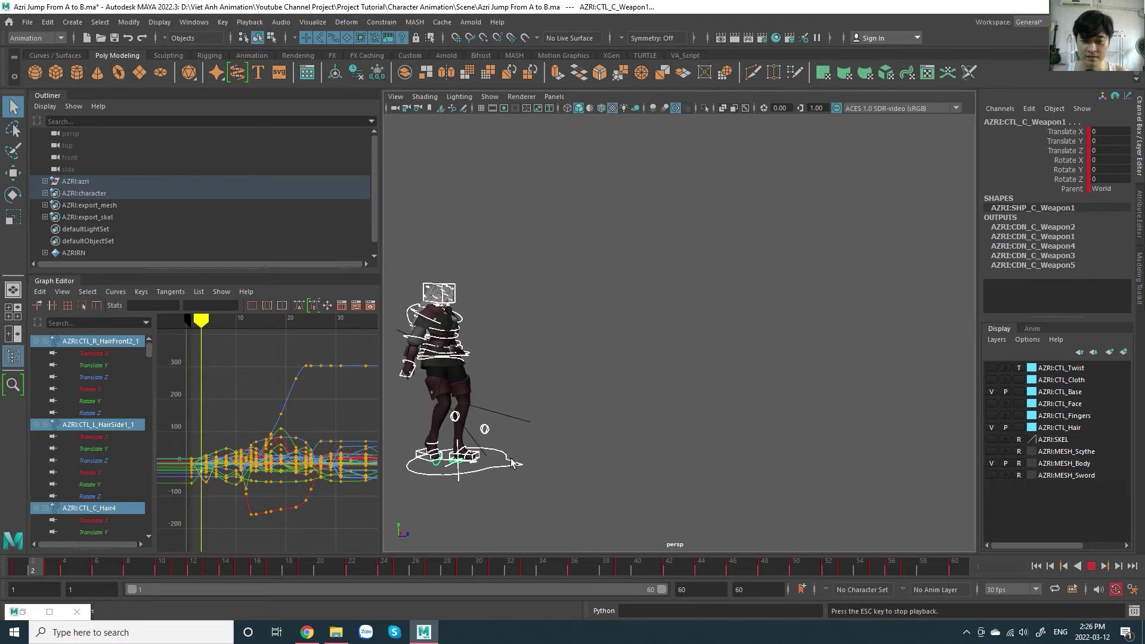
{"action": "mouse_move", "coordinate": [155, 580]}
{"action": "left_mouse_down"}
{"action": "mouse_move", "coordinate": [103, 571]}
{"action": "mouse_move", "coordinate": [146, 577]}
{"action": "mouse_move", "coordinate": [18, 578]}
{"action": "left_mouse_up"}
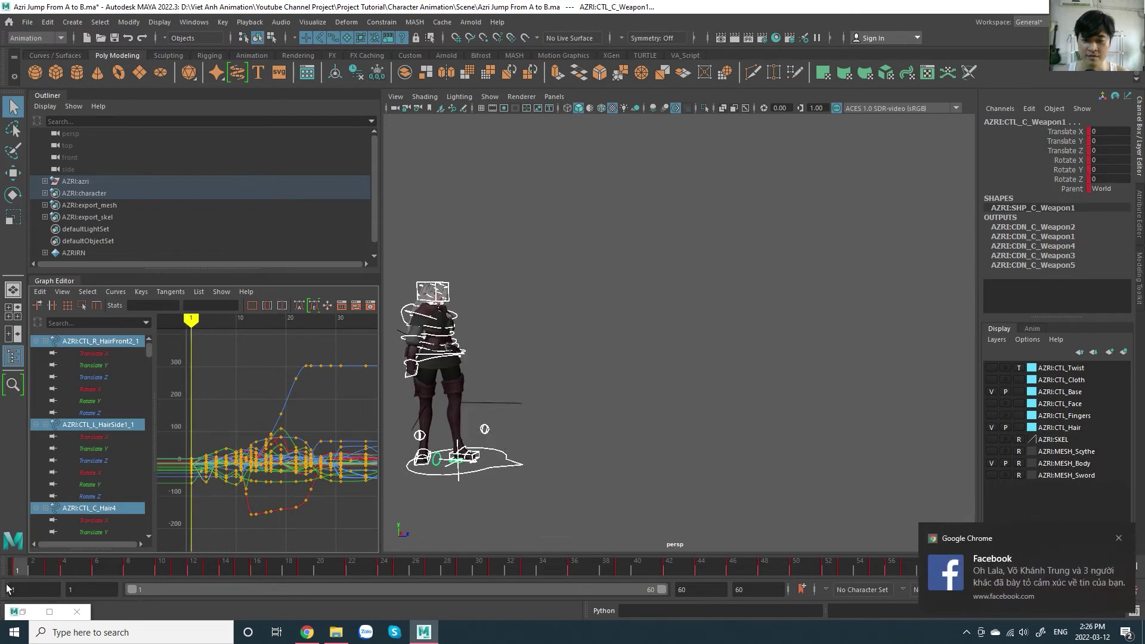
{"action": "left_click", "coordinate": [1114, 535]}
{"action": "key", "text": "alt+v"}
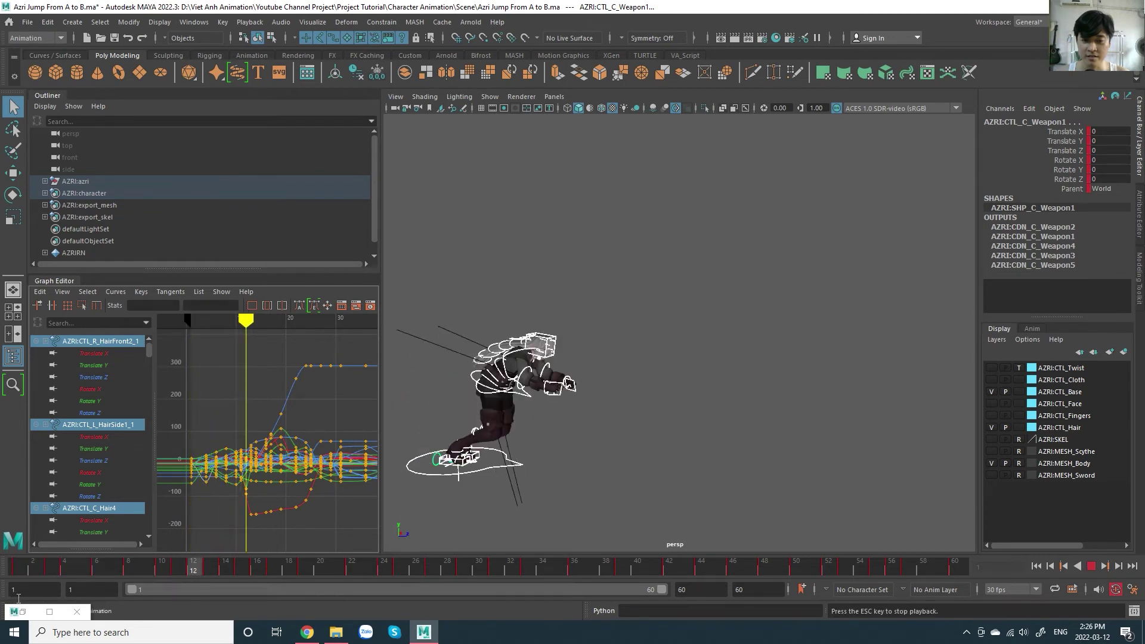
{"action": "key", "text": "Escape"}
{"action": "mouse_move", "coordinate": [142, 577]}
{"action": "left_mouse_down"}
{"action": "mouse_move", "coordinate": [229, 574]}
{"action": "mouse_move", "coordinate": [102, 588]}
{"action": "mouse_move", "coordinate": [317, 571]}
{"action": "left_mouse_up"}
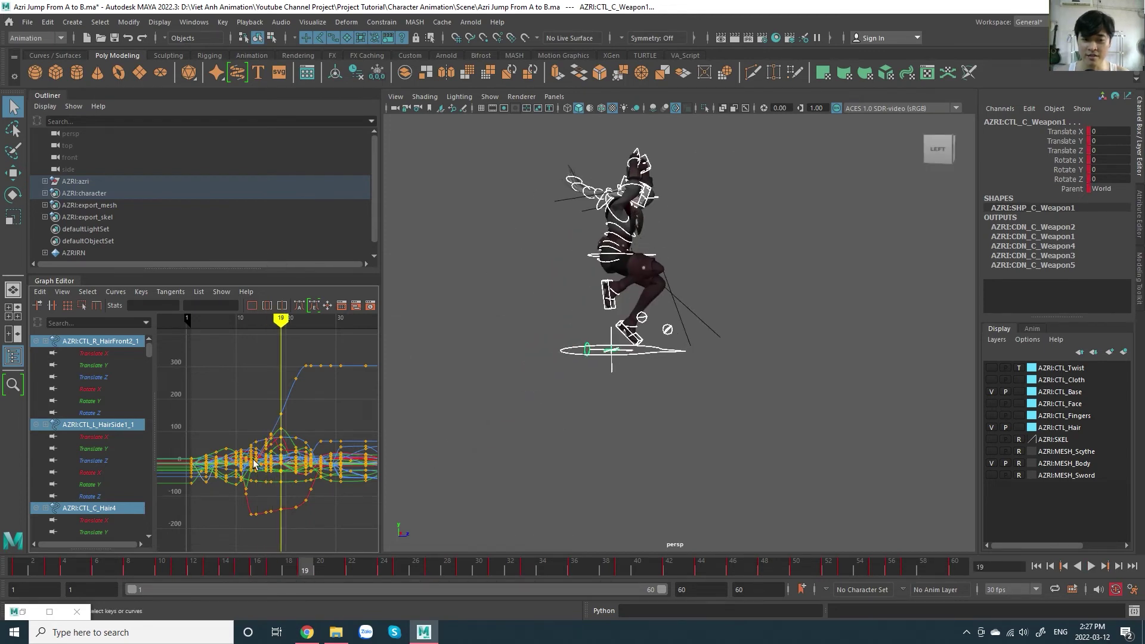
{"action": "scroll", "coordinate": [286, 444], "scroll_direction": "up", "scroll_amount": 3}
{"action": "left_click", "coordinate": [270, 394]}
{"action": "middle_click_drag", "start_coordinate": [295, 389], "coordinate": [326, 363]}
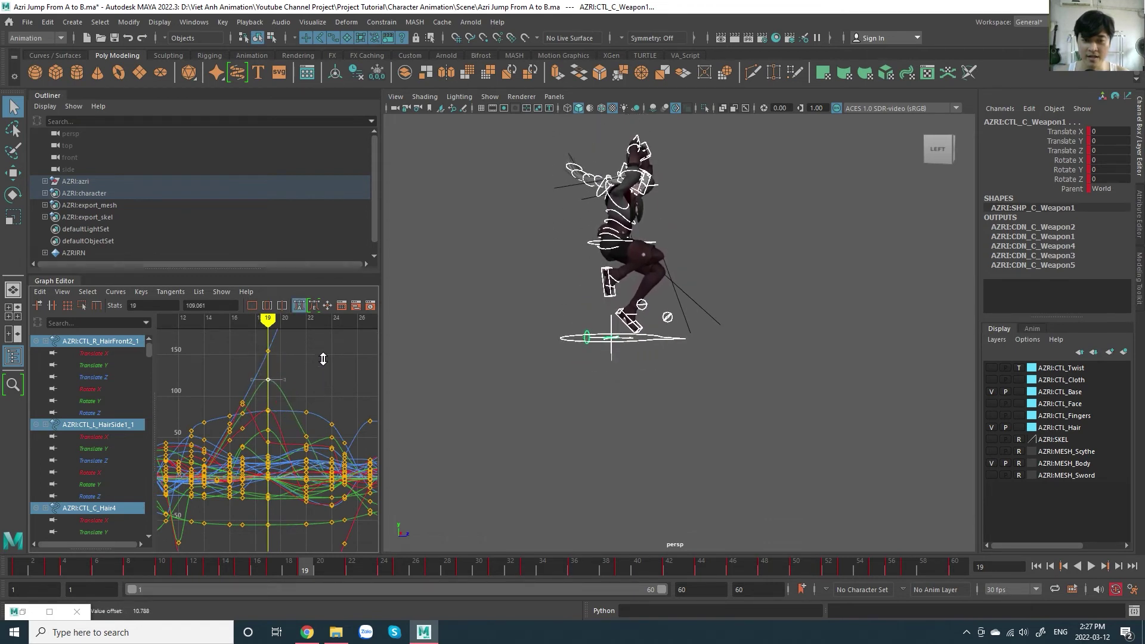
{"action": "key", "text": "ctrl+z"}
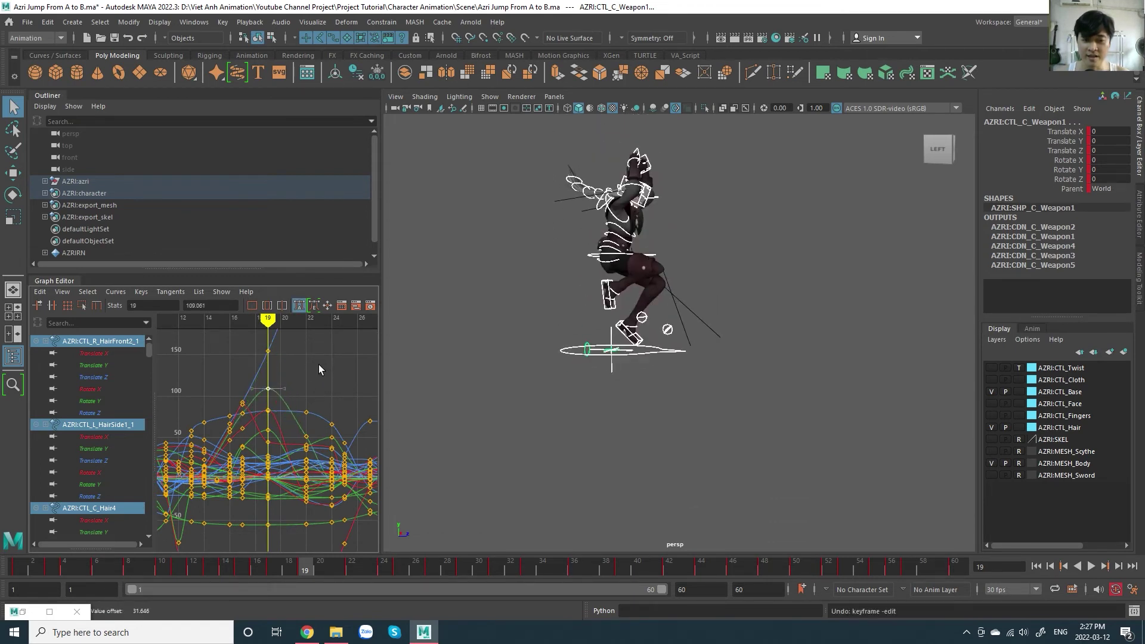
{"action": "scroll", "coordinate": [301, 378], "scroll_direction": "down", "scroll_amount": 1}
{"action": "scroll", "coordinate": [300, 382], "scroll_direction": "down", "scroll_amount": 1}
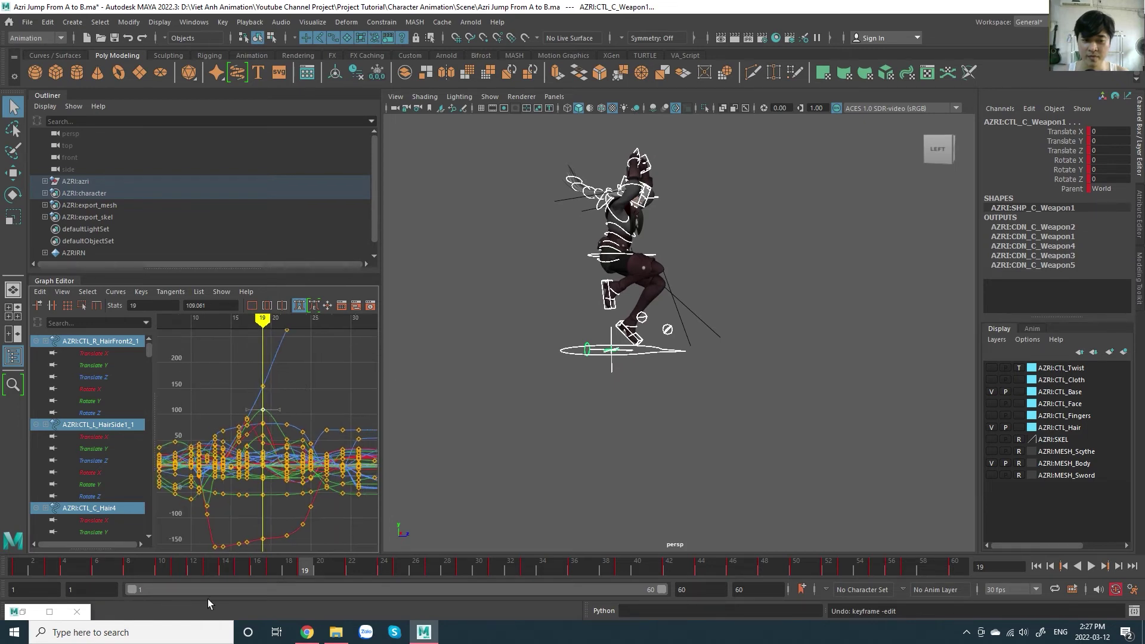
{"action": "mouse_move", "coordinate": [301, 572]}
{"action": "left_mouse_down"}
{"action": "mouse_move", "coordinate": [156, 576]}
{"action": "mouse_move", "coordinate": [311, 580]}
{"action": "mouse_move", "coordinate": [115, 599]}
{"action": "mouse_move", "coordinate": [218, 591]}
{"action": "mouse_move", "coordinate": [163, 600]}
{"action": "mouse_move", "coordinate": [195, 572]}
{"action": "mouse_move", "coordinate": [255, 568]}
{"action": "mouse_move", "coordinate": [450, 571]}
{"action": "mouse_move", "coordinate": [606, 550]}
{"action": "mouse_move", "coordinate": [426, 571]}
{"action": "mouse_move", "coordinate": [653, 570]}
{"action": "left_mouse_up"}
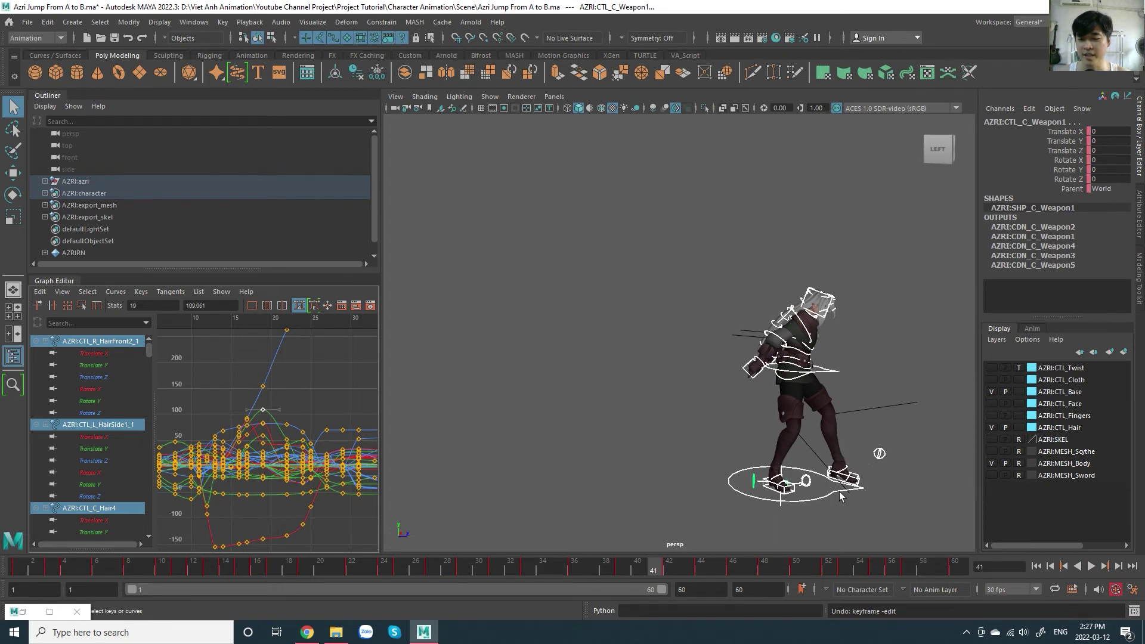
{"action": "mouse_move", "coordinate": [581, 575]}
{"action": "left_mouse_down"}
{"action": "mouse_move", "coordinate": [554, 575]}
{"action": "mouse_move", "coordinate": [635, 576]}
{"action": "mouse_move", "coordinate": [606, 575]}
{"action": "left_mouse_up"}
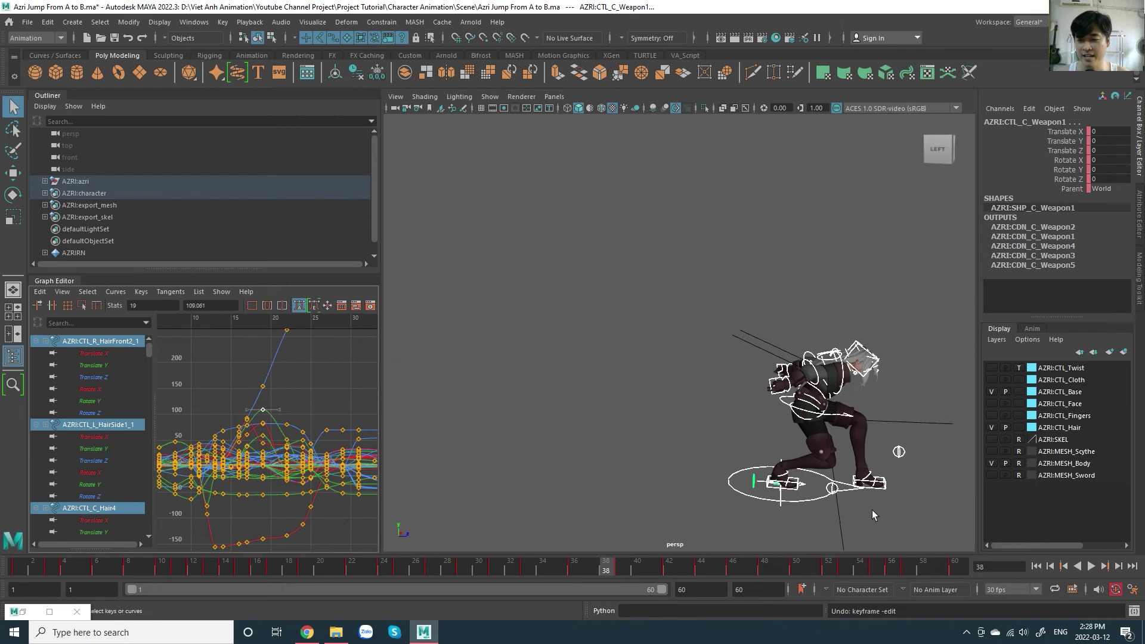
{"action": "key", "text": "alt+v"}
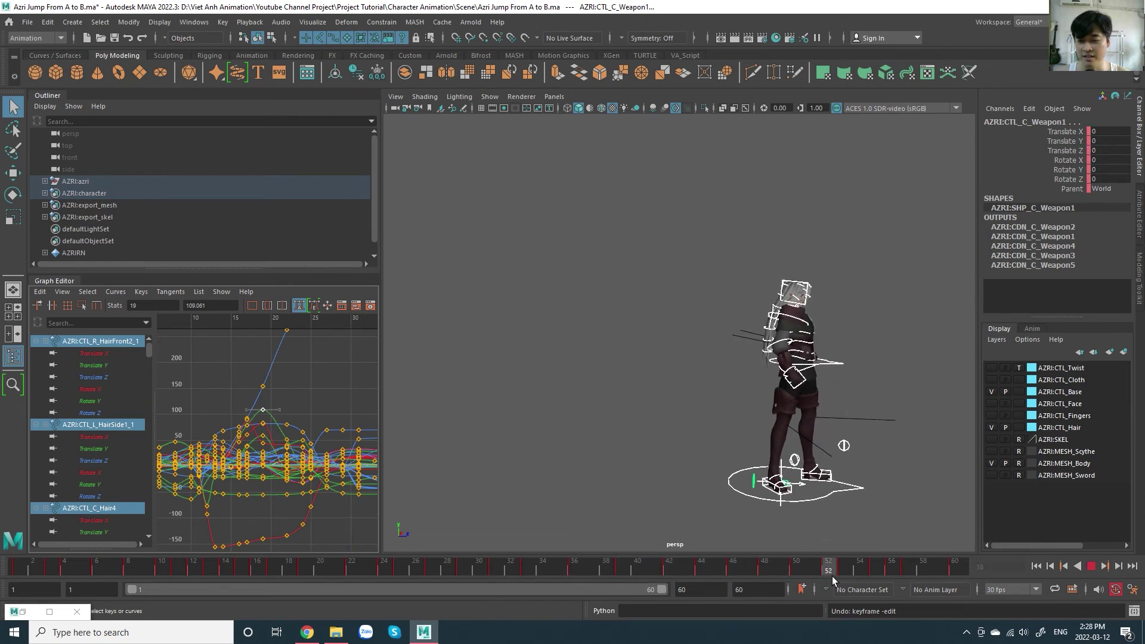
{"action": "left_click", "coordinate": [877, 576]}
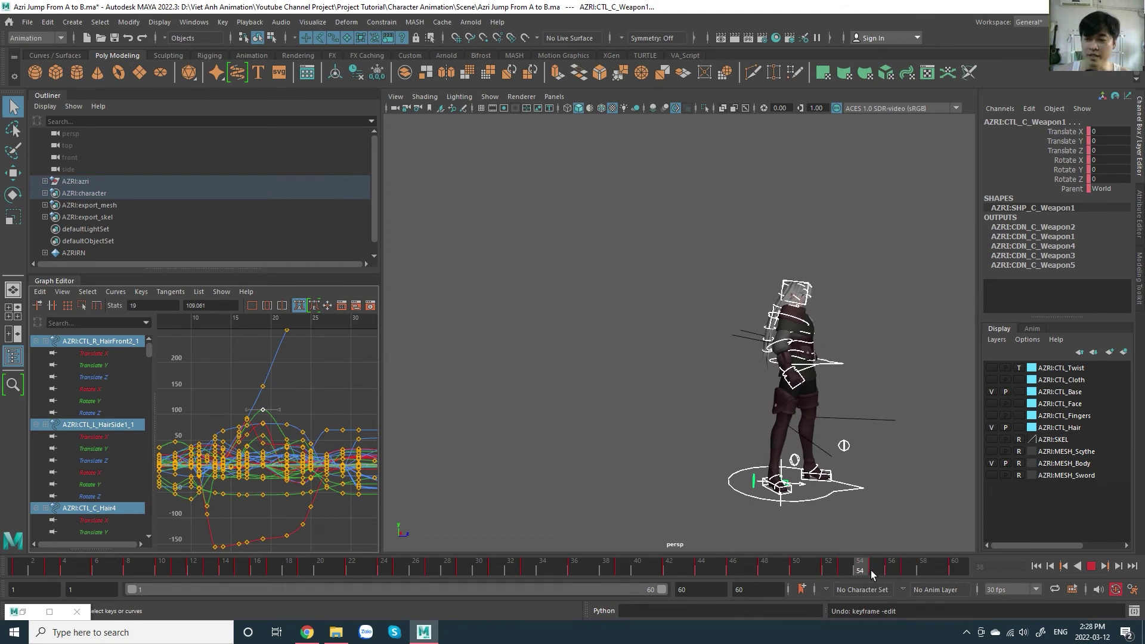
{"action": "mouse_move", "coordinate": [874, 571]}
{"action": "left_mouse_down"}
{"action": "mouse_move", "coordinate": [720, 582]}
{"action": "mouse_move", "coordinate": [753, 582]}
{"action": "left_mouse_up"}
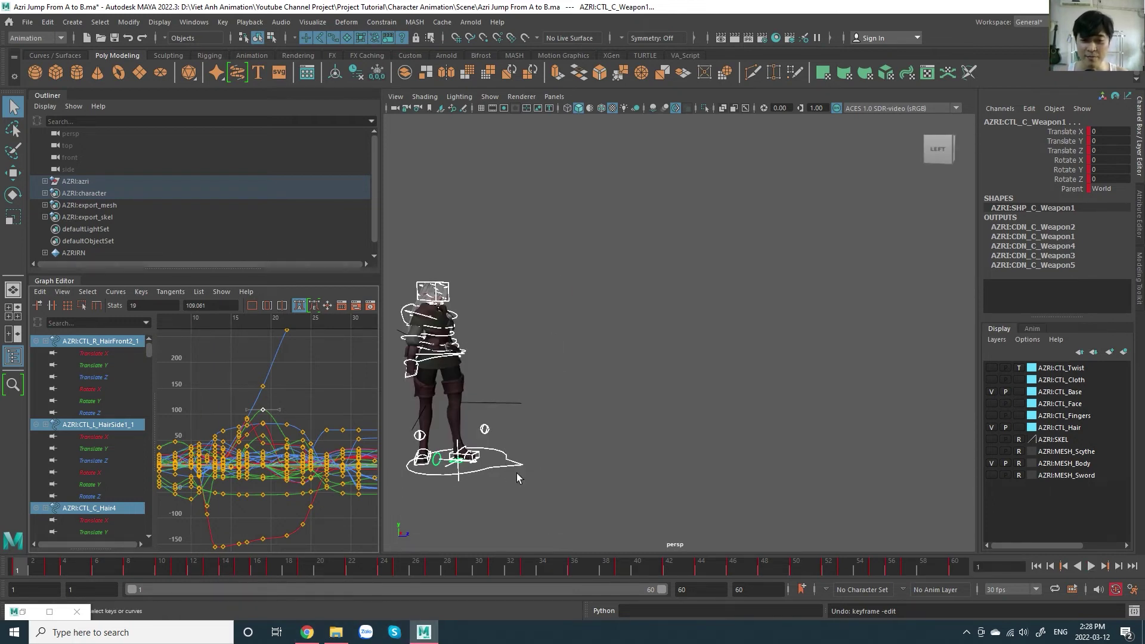
Step: Change the animation playback speed to 30 fps x 1 and save the preferences
{"action": "left_click", "coordinate": [1115, 589]}
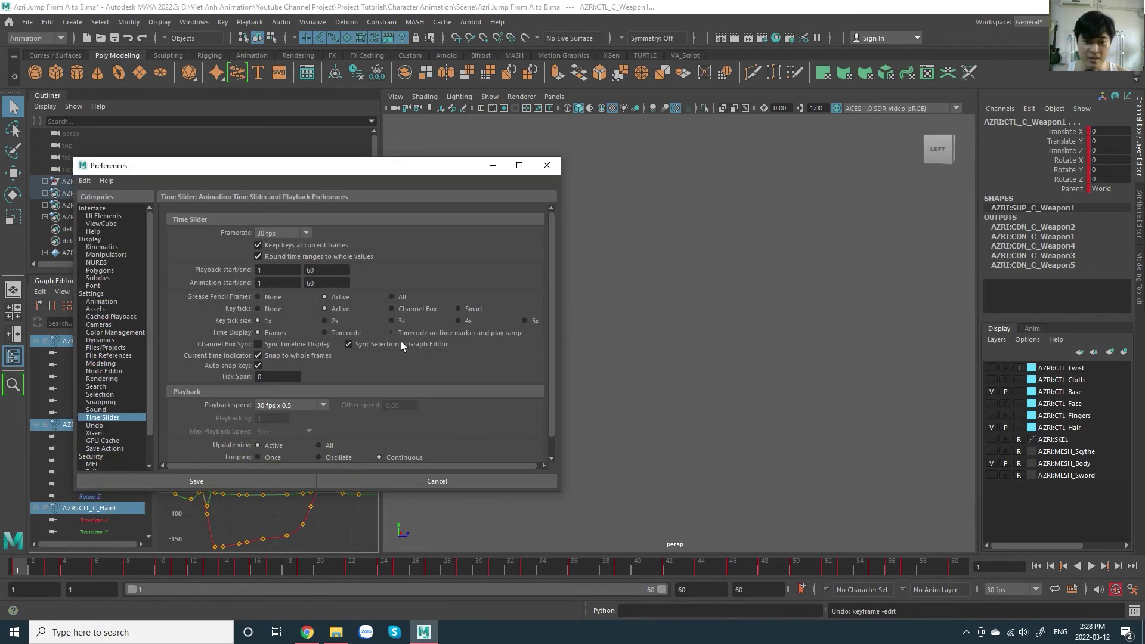
{"action": "left_click", "coordinate": [327, 409]}
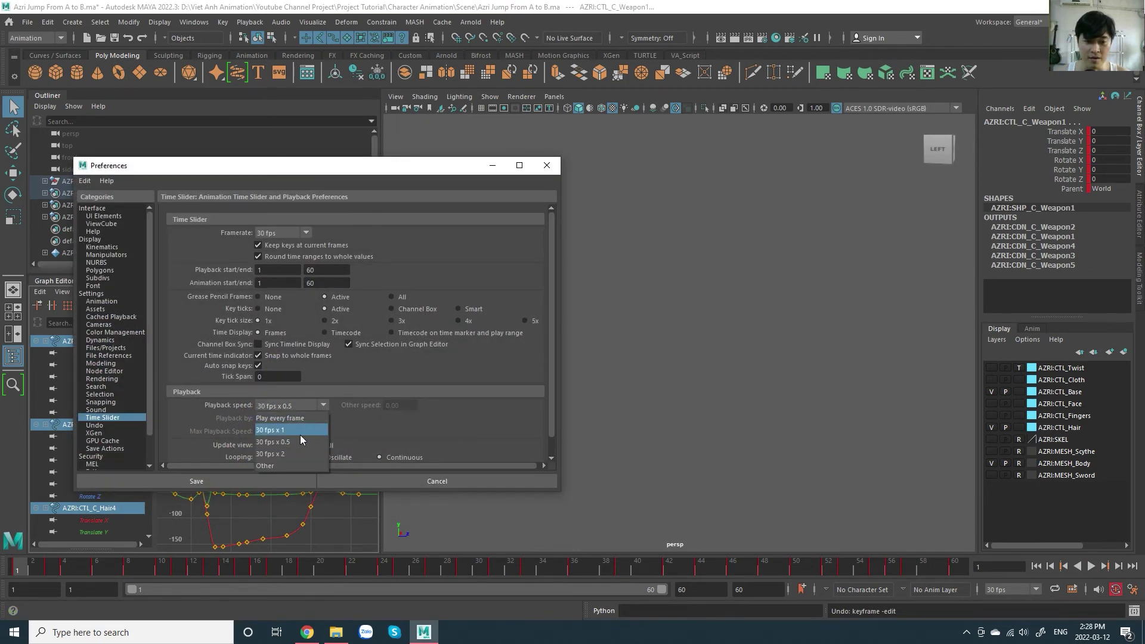
{"action": "left_click", "coordinate": [291, 427]}
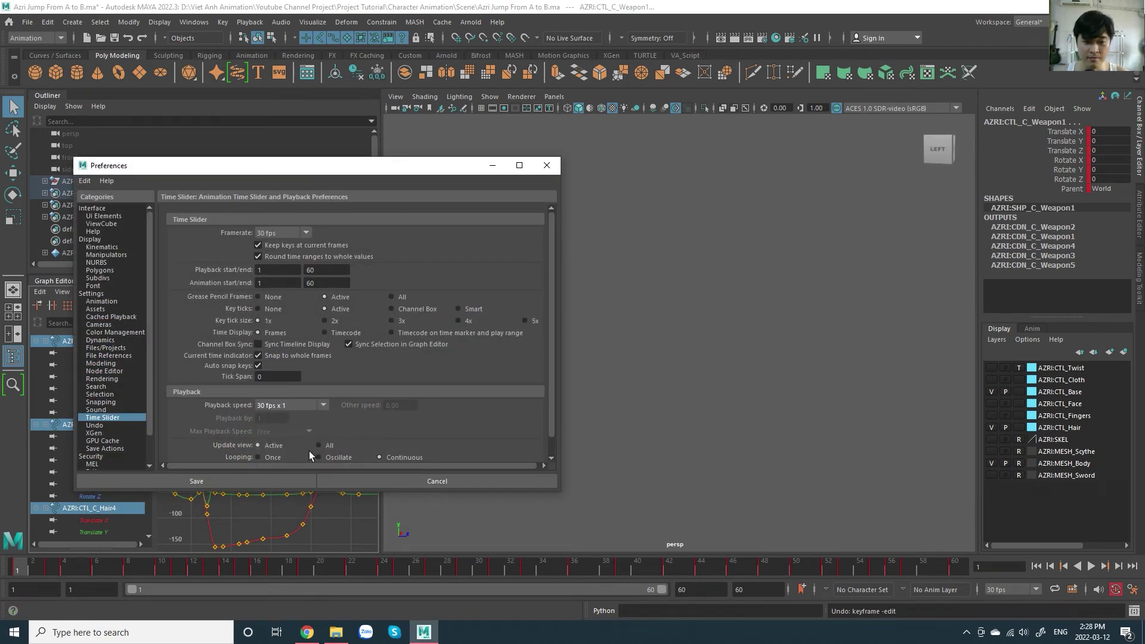
{"action": "left_click", "coordinate": [266, 487]}
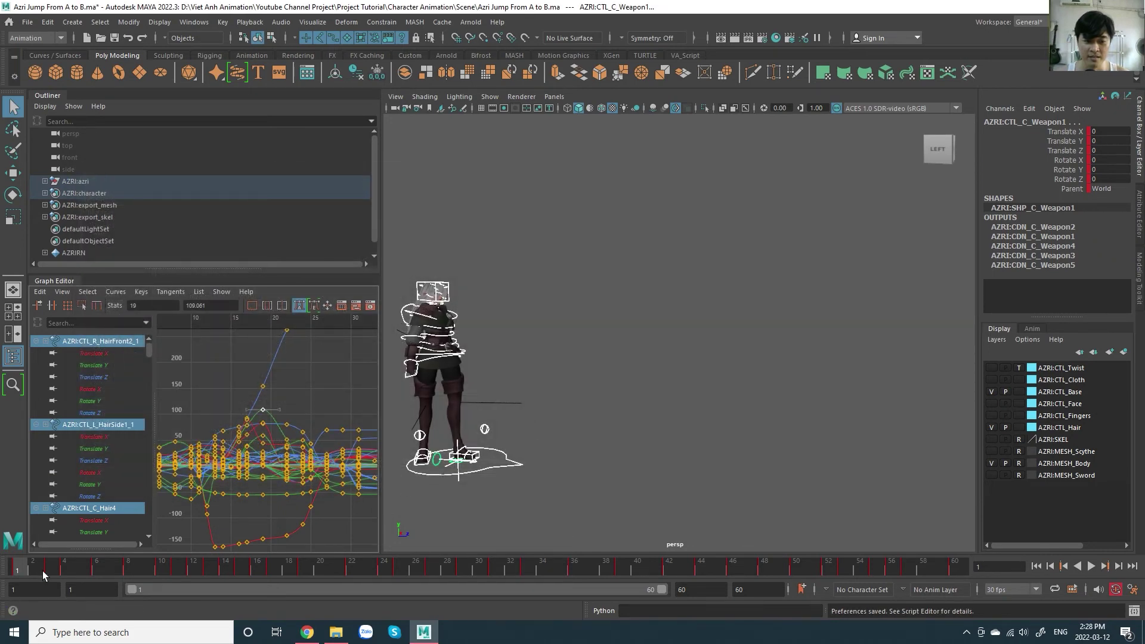
Step: Play the jump at real-time speed, stop at frame 36, and scrub back near the start
{"action": "key", "text": "alt+v"}
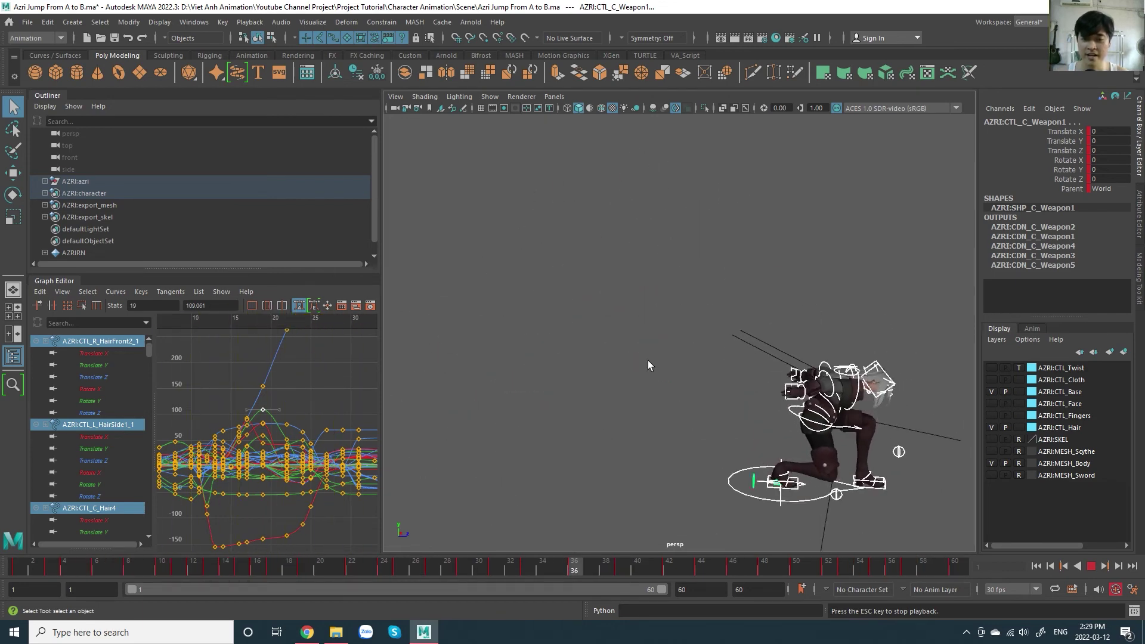
{"action": "key", "text": "Escape"}
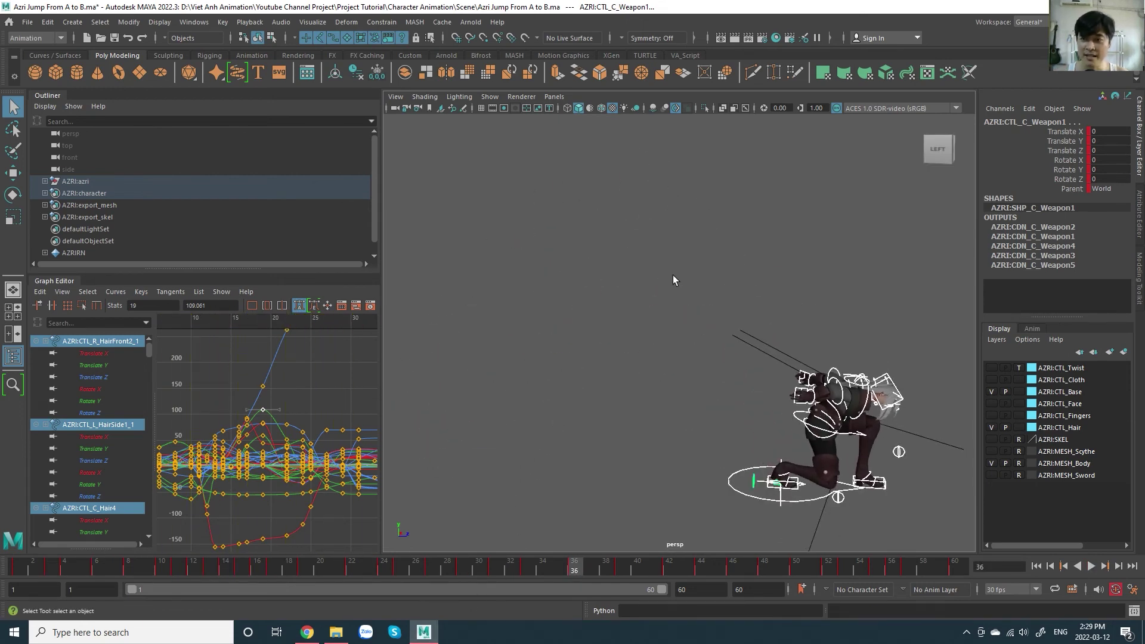
{"action": "left_click_drag", "start_coordinate": [196, 575], "coordinate": [7, 581]}
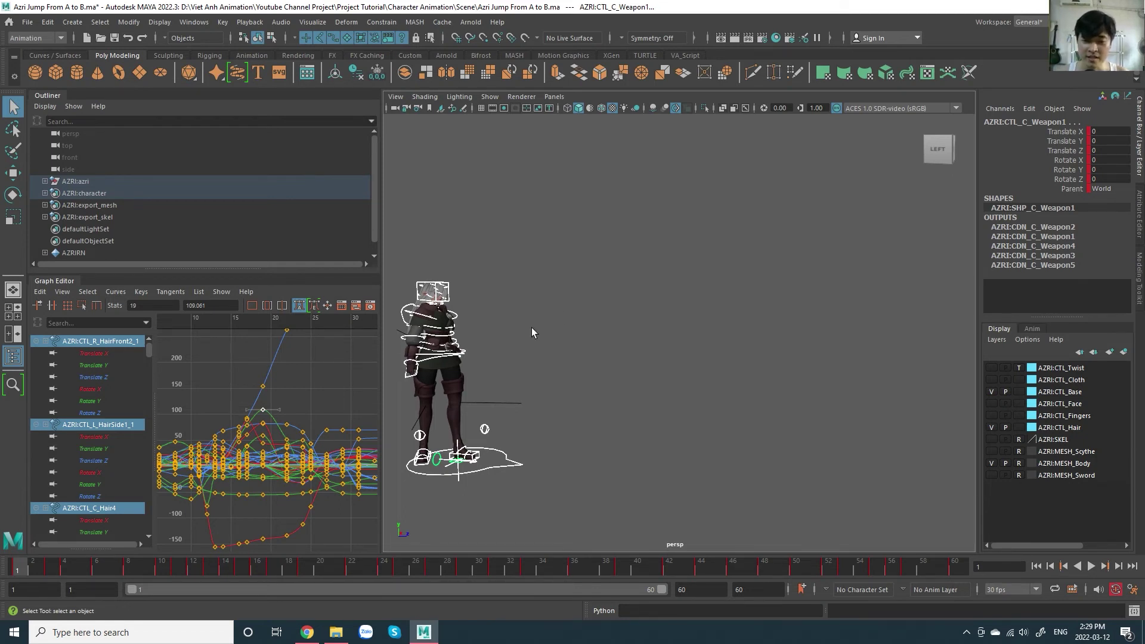
{"action": "left_click_drag", "start_coordinate": [31, 571], "coordinate": [166, 571]}
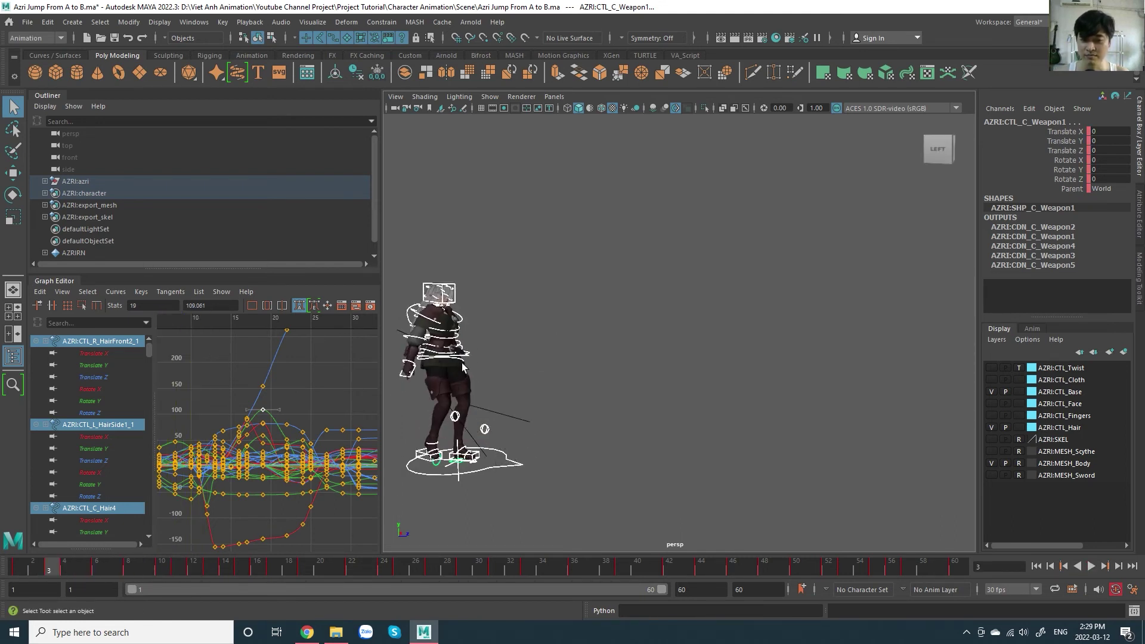
Step: Select and frame the root control, test-move it, undo, and orbit around the character
{"action": "left_click", "coordinate": [493, 357]}
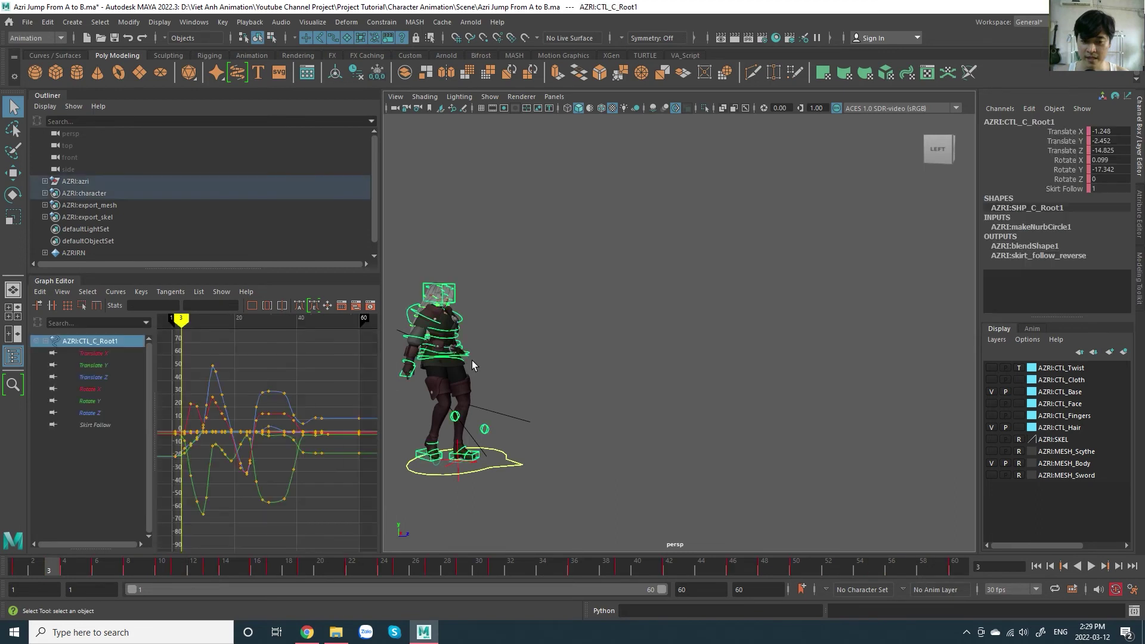
{"action": "key", "text": "f"}
{"action": "key", "text": "w"}
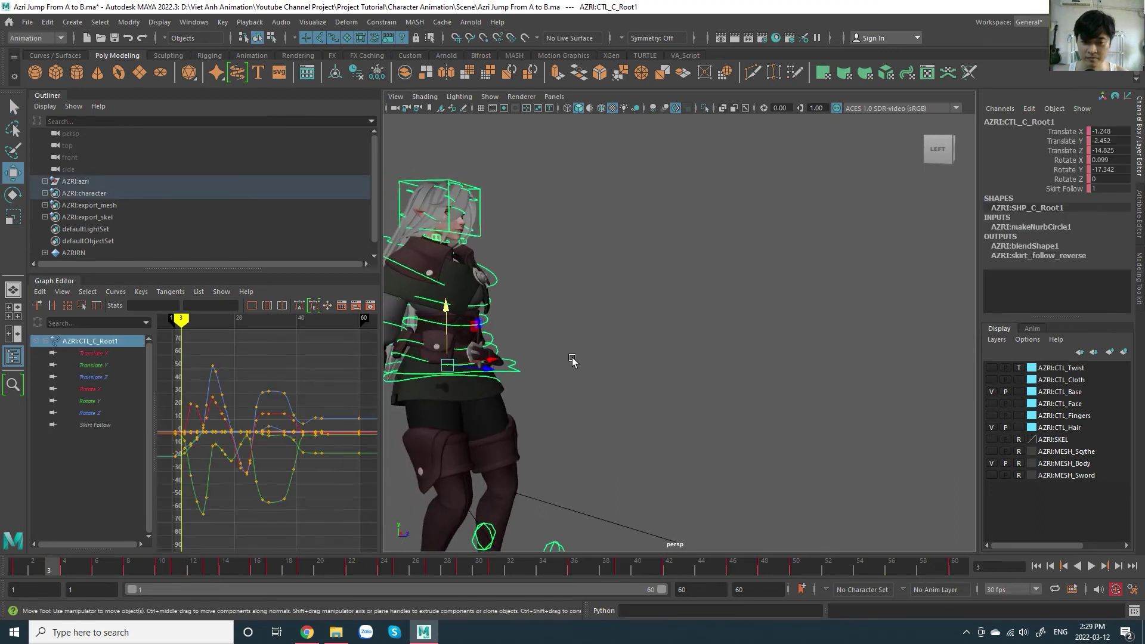
{"action": "scroll", "coordinate": [677, 353], "scroll_direction": "down", "scroll_amount": 2}
{"action": "middle_click_drag", "start_coordinate": [632, 286], "coordinate": [631, 277]}
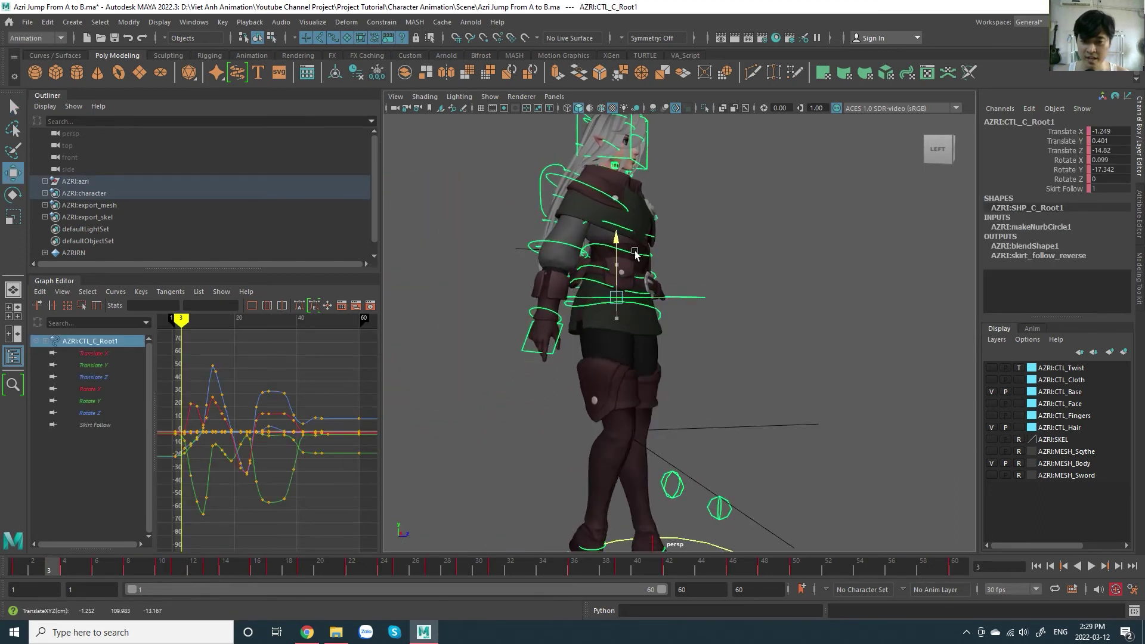
{"action": "key", "text": "ctrl+z"}
{"action": "scroll", "coordinate": [631, 277], "scroll_direction": "down", "scroll_amount": 5}
{"action": "left_click_drag", "start_coordinate": [631, 334], "coordinate": [624, 380], "text": "alt"}
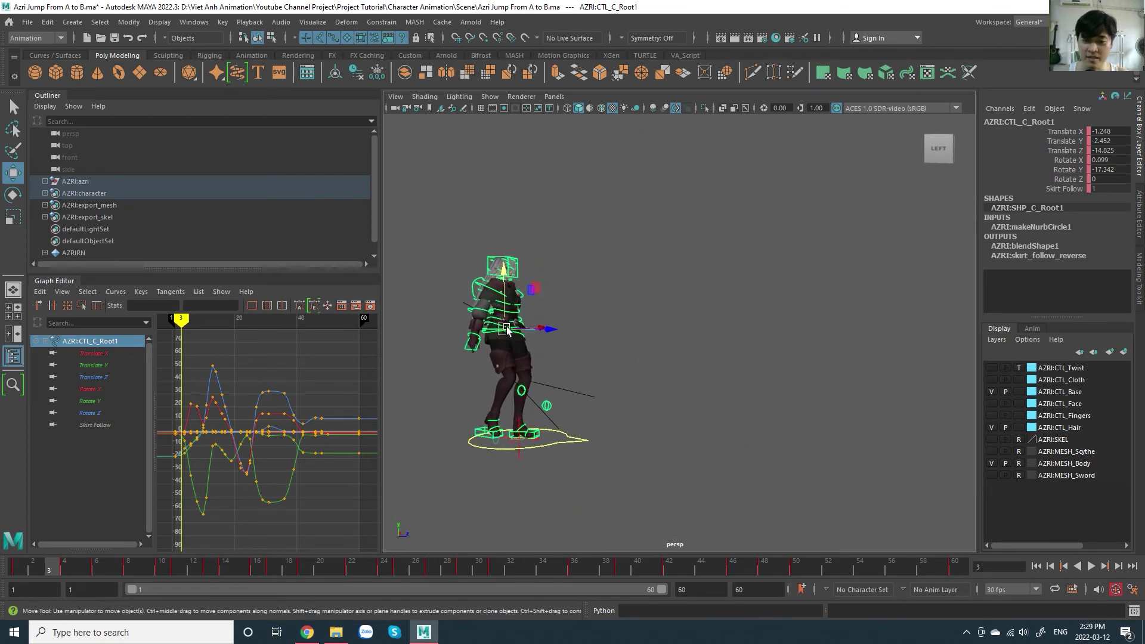
Step: Play the jump through to the frame-35 landing and return to frame 1
{"action": "key", "text": "alt+v"}
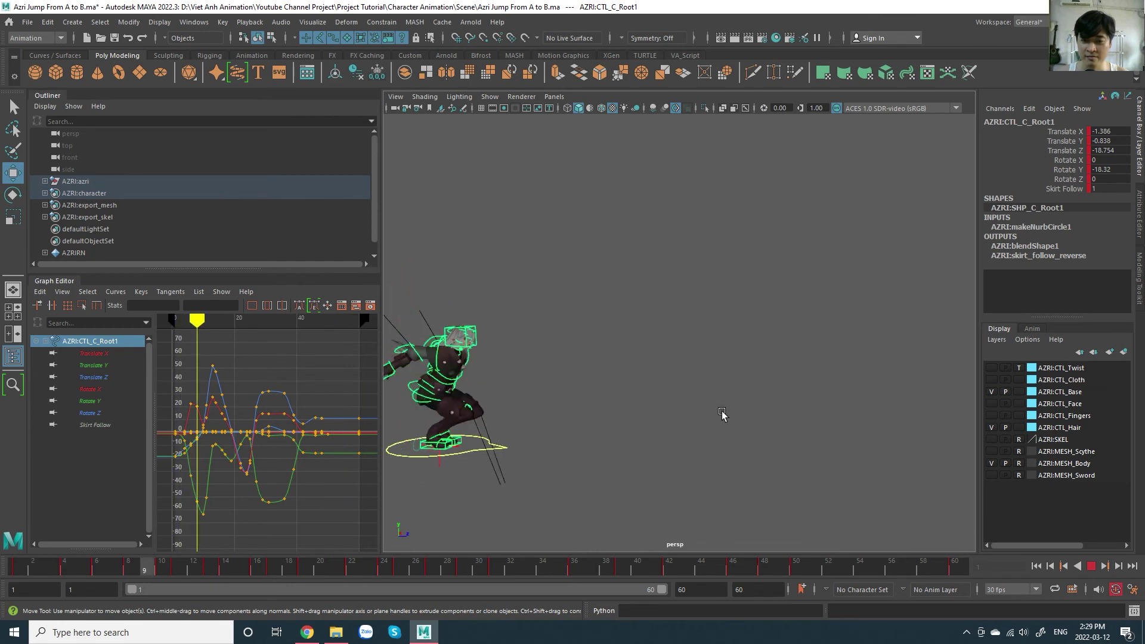
{"action": "key", "text": "Escape"}
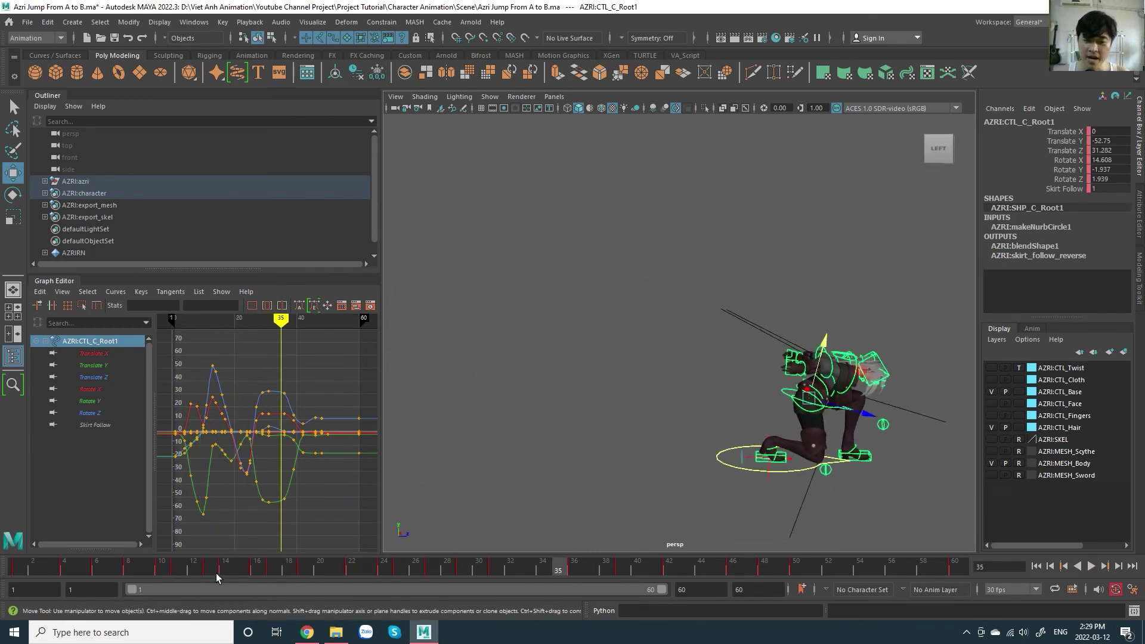
{"action": "key", "text": "alt+shift+v"}
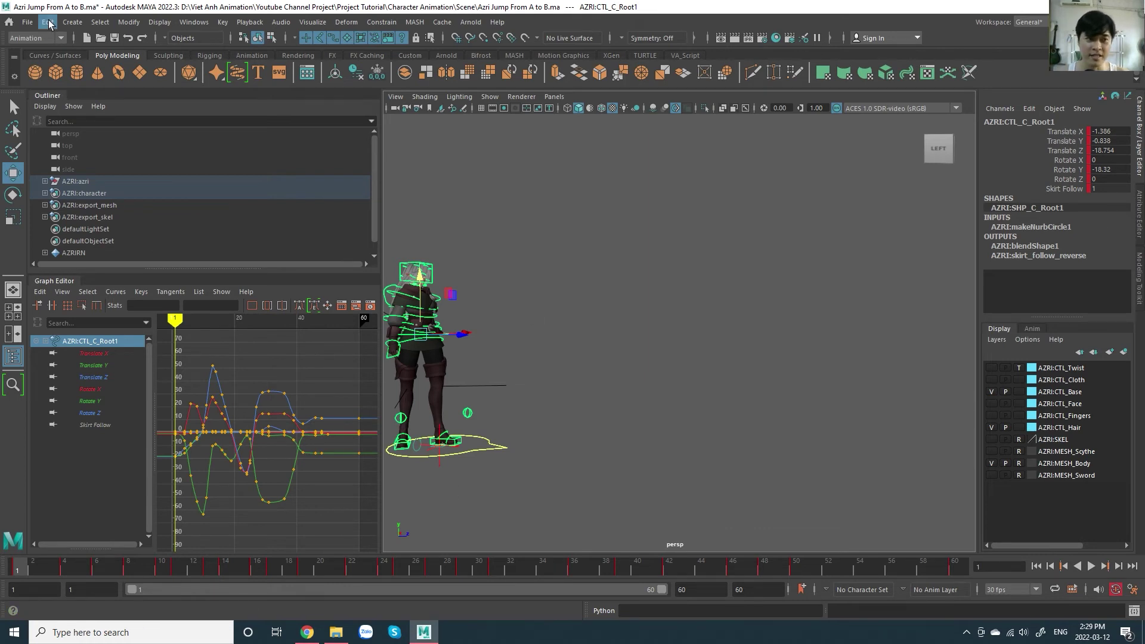
Step: Open the recent scene Ball Ease out Ease In, choosing Don't Save for the jump scene
{"action": "left_click", "coordinate": [27, 22]}
{"action": "mouse_move", "coordinate": [59, 398]}
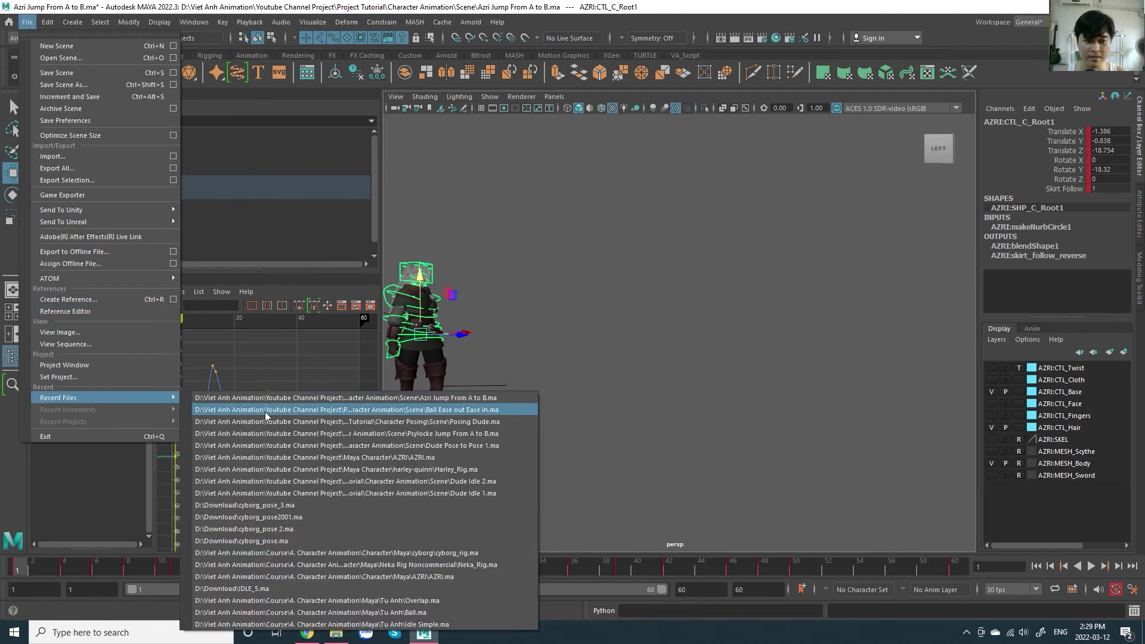
{"action": "left_click", "coordinate": [266, 411]}
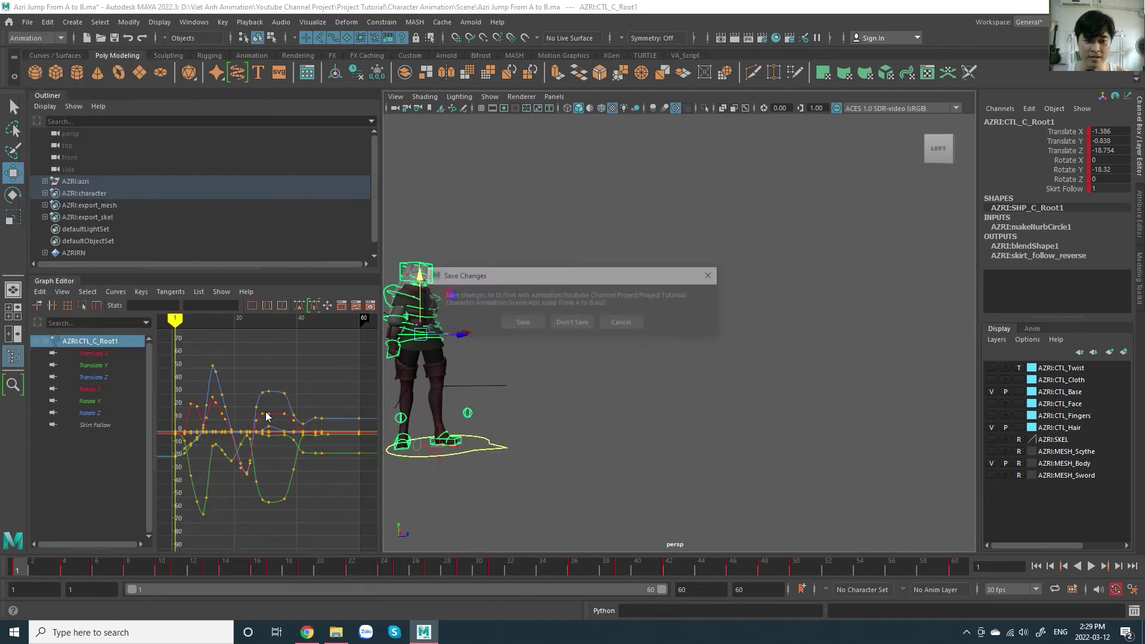
{"action": "left_click", "coordinate": [575, 325]}
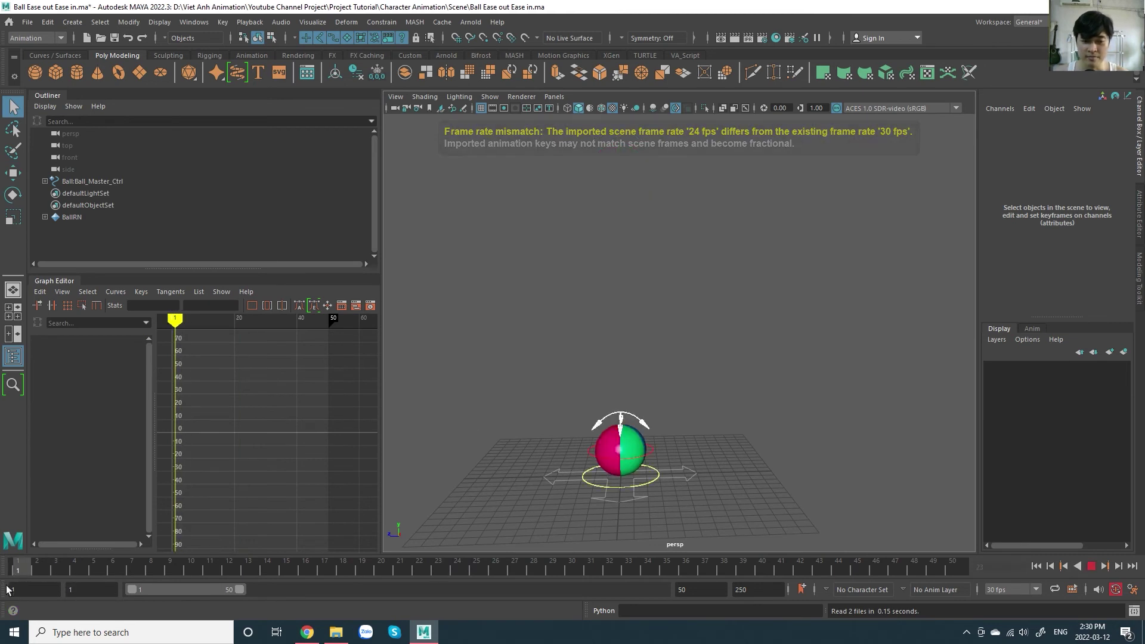
Step: Play the ball's existing bounce animation, then orbit to look down on the ball
{"action": "key", "text": "alt+v"}
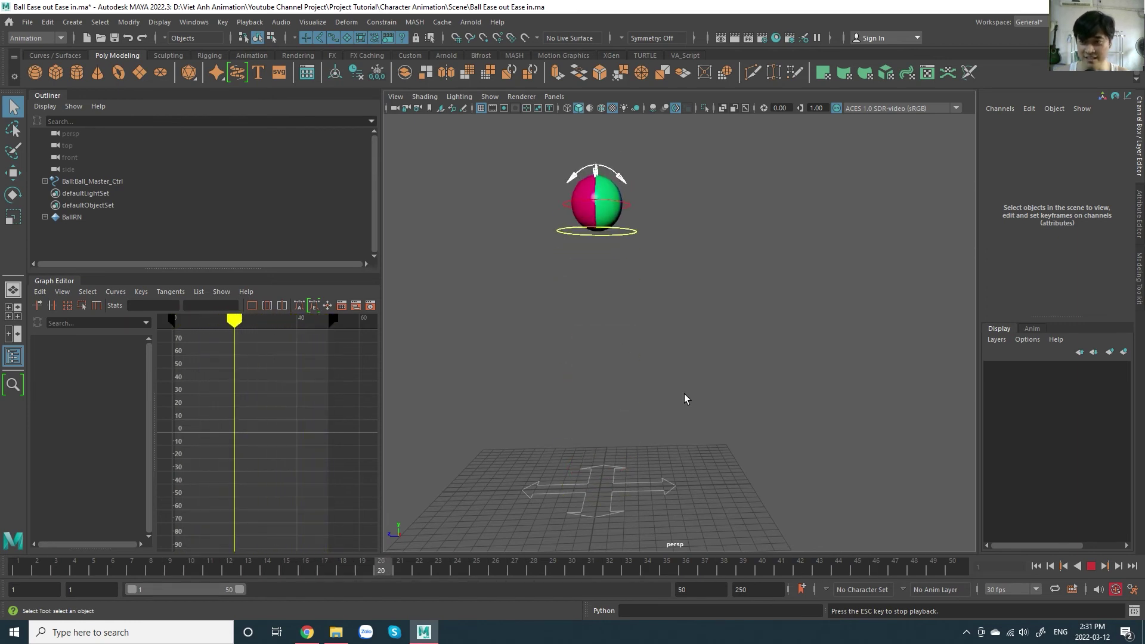
{"action": "key", "text": "Escape"}
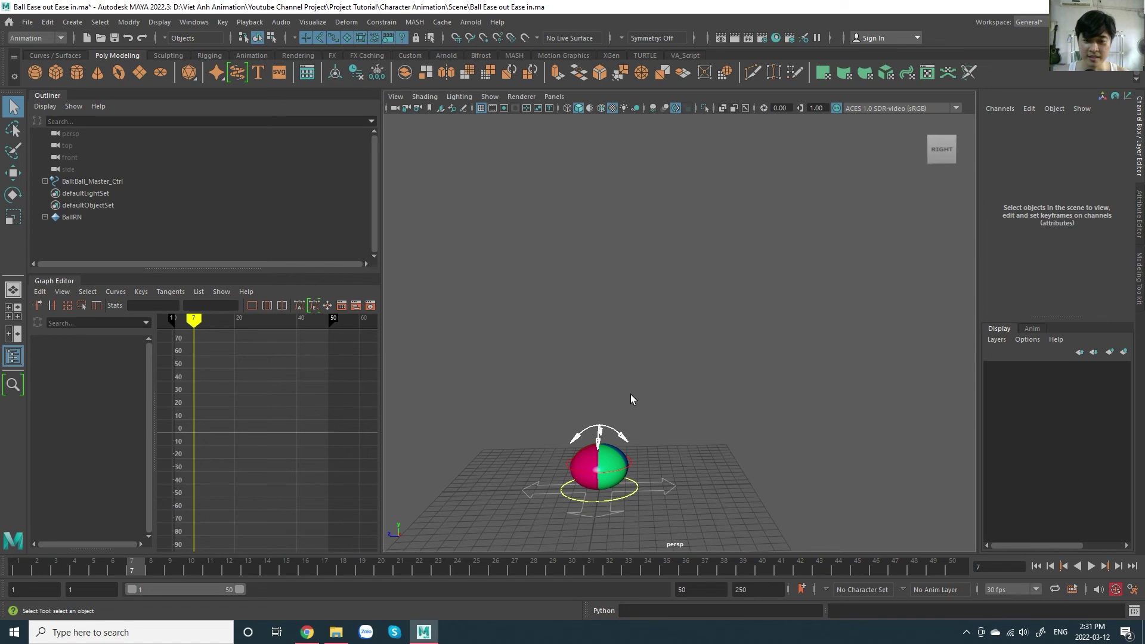
{"action": "mouse_move", "coordinate": [619, 401]}
{"action": "left_mouse_down", "text": "alt"}
{"action": "mouse_move", "coordinate": [694, 368]}
{"action": "mouse_move", "coordinate": [686, 351]}
{"action": "left_mouse_up", "text": "alt"}
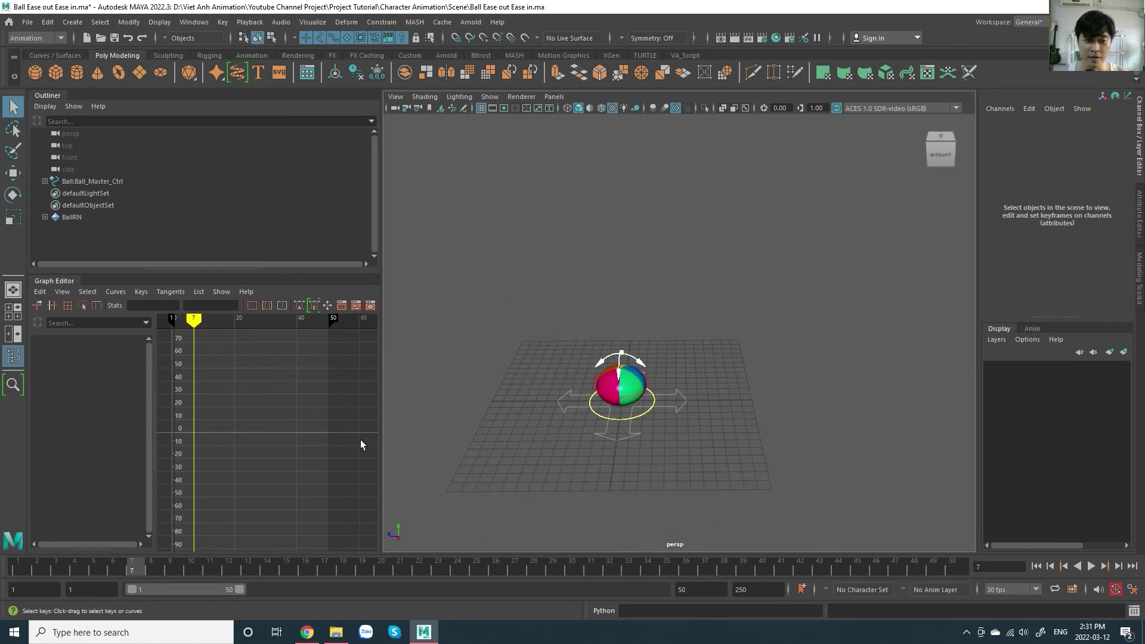
Step: Marquee-select the ball rig to show its curves, save the scene, and return to frame 1
{"action": "left_click_drag", "start_coordinate": [493, 273], "coordinate": [770, 485]}
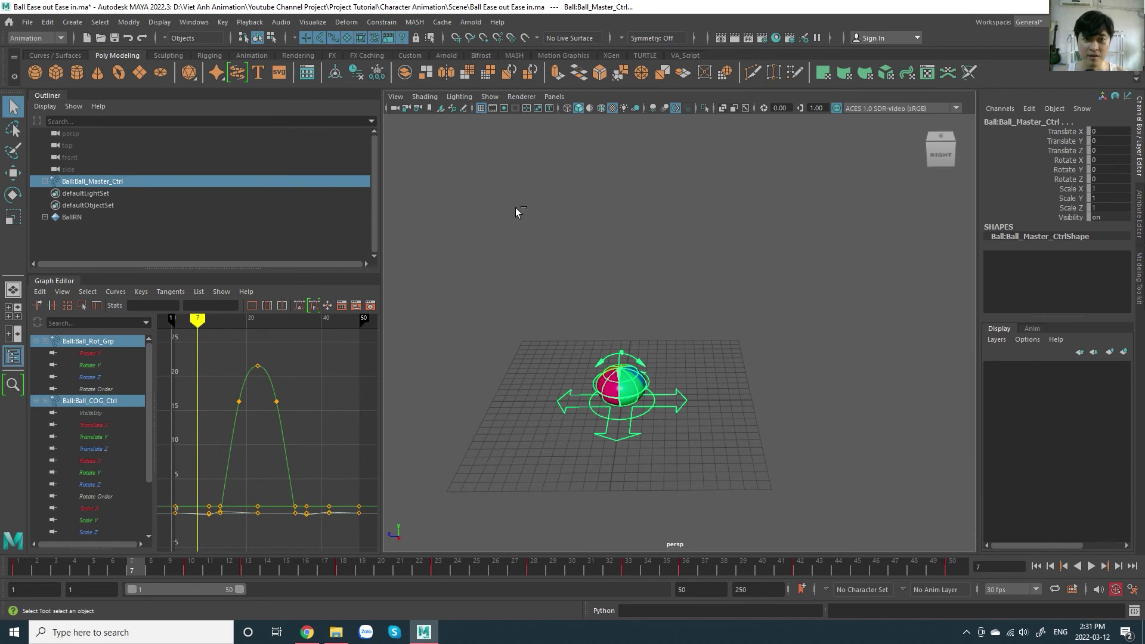
{"action": "key", "text": "ctrl+s"}
{"action": "mouse_move", "coordinate": [668, 368]}
{"action": "left_mouse_down", "text": "alt"}
{"action": "mouse_move", "coordinate": [680, 353]}
{"action": "mouse_move", "coordinate": [662, 334]}
{"action": "mouse_move", "coordinate": [644, 421]}
{"action": "mouse_move", "coordinate": [595, 449]}
{"action": "left_mouse_up", "text": "alt"}
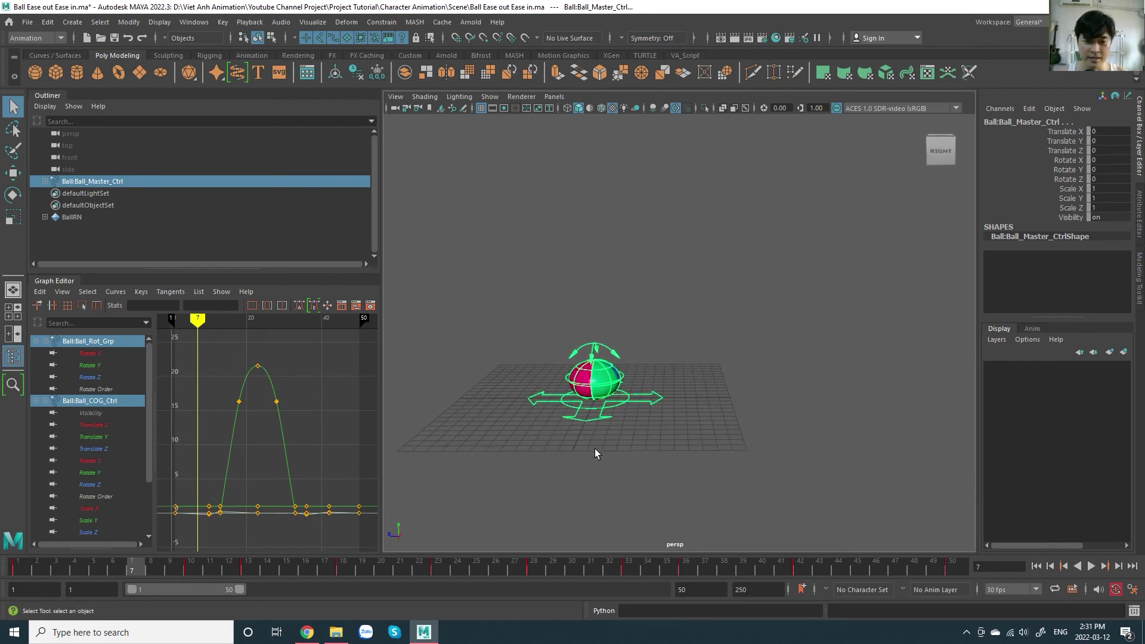
{"action": "left_click", "coordinate": [18, 564]}
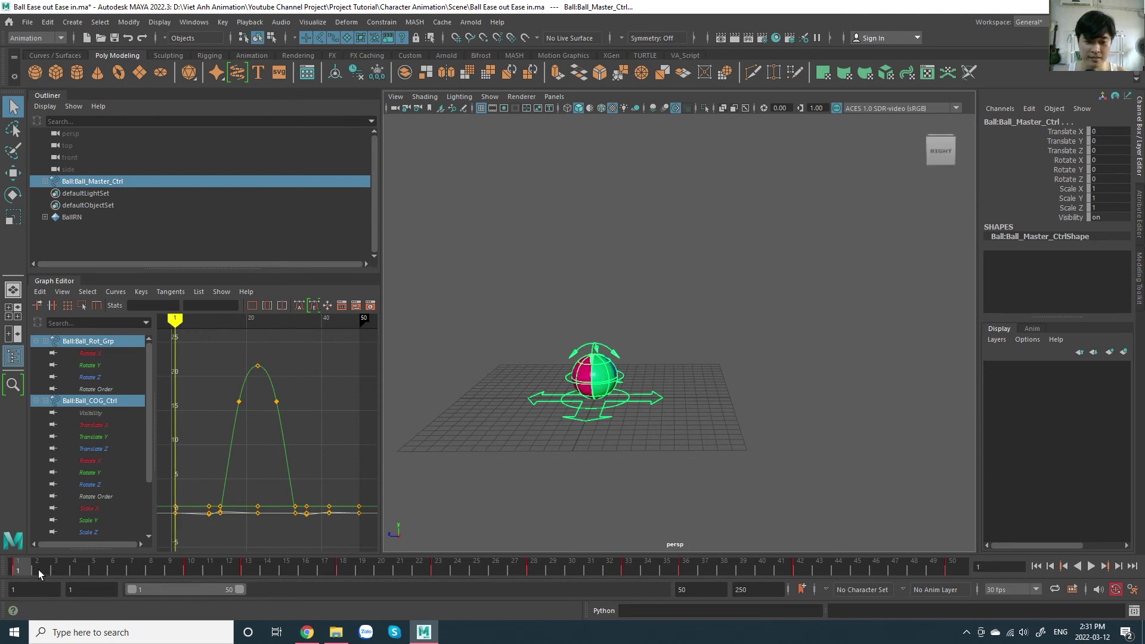
Step: Delete all existing keys across the whole timeline range and deselect the rig
{"action": "double_click", "coordinate": [34, 570], "text": "shift"}
{"action": "right_click", "coordinate": [33, 571]}
{"action": "left_click", "coordinate": [99, 379]}
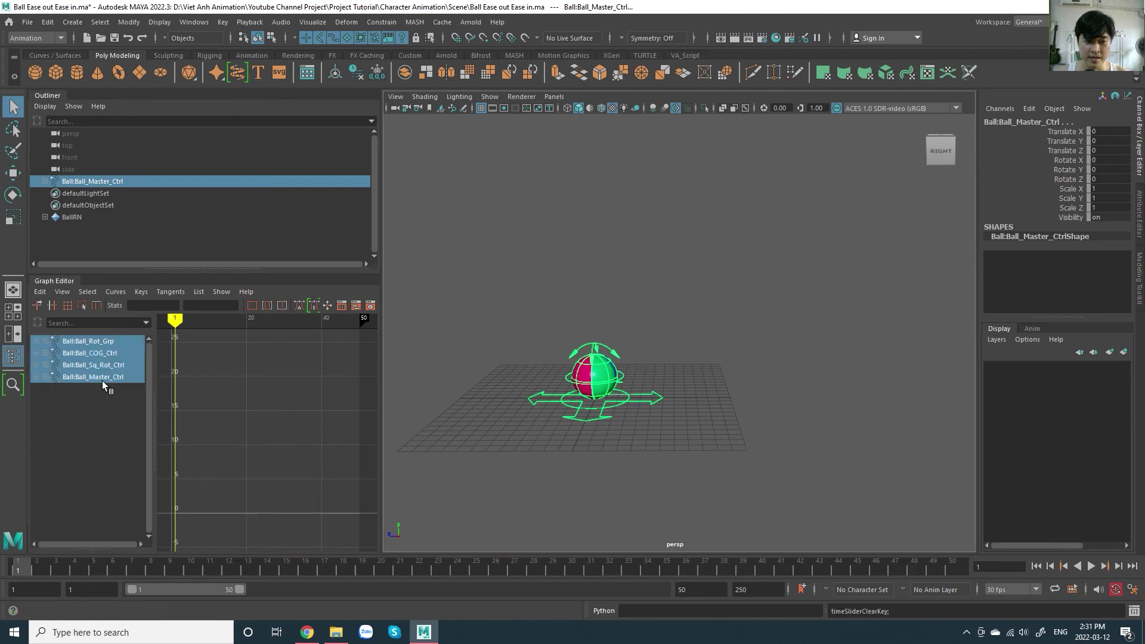
{"action": "left_click", "coordinate": [636, 438]}
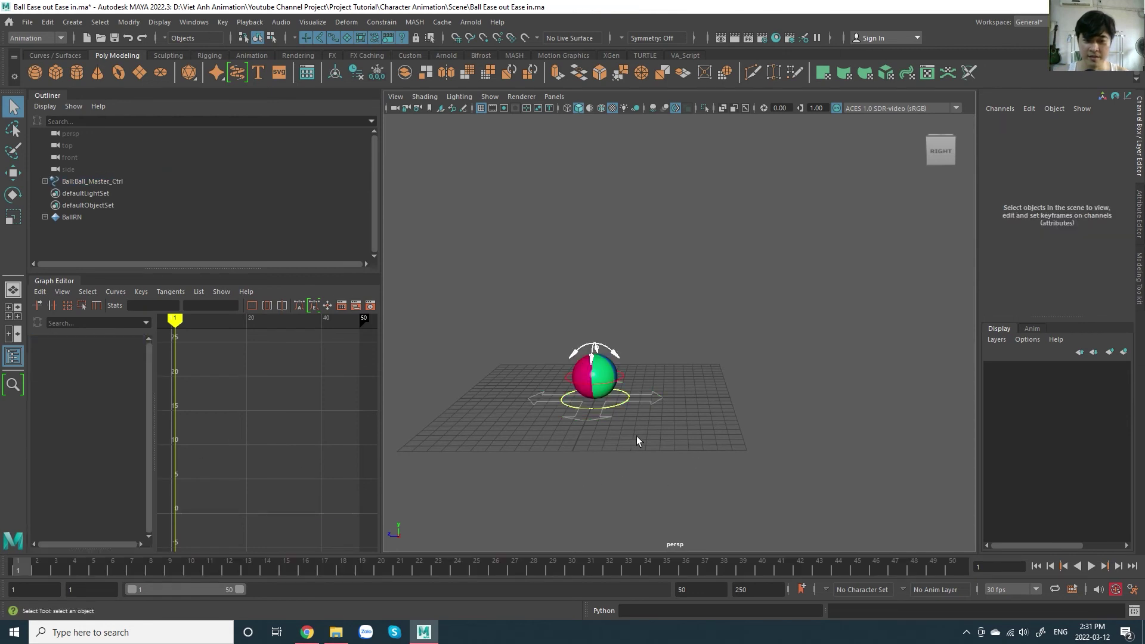
Step: Key Ball_COG_Ctrl at frame 20 with Translate Z moved to -48.636
{"action": "left_click", "coordinate": [618, 410]}
{"action": "mouse_move", "coordinate": [703, 424]}
{"action": "left_mouse_down", "text": "alt"}
{"action": "mouse_move", "coordinate": [703, 439]}
{"action": "mouse_move", "coordinate": [706, 428]}
{"action": "mouse_move", "coordinate": [695, 434]}
{"action": "mouse_move", "coordinate": [650, 406]}
{"action": "left_mouse_up", "text": "alt"}
{"action": "key", "text": "w"}
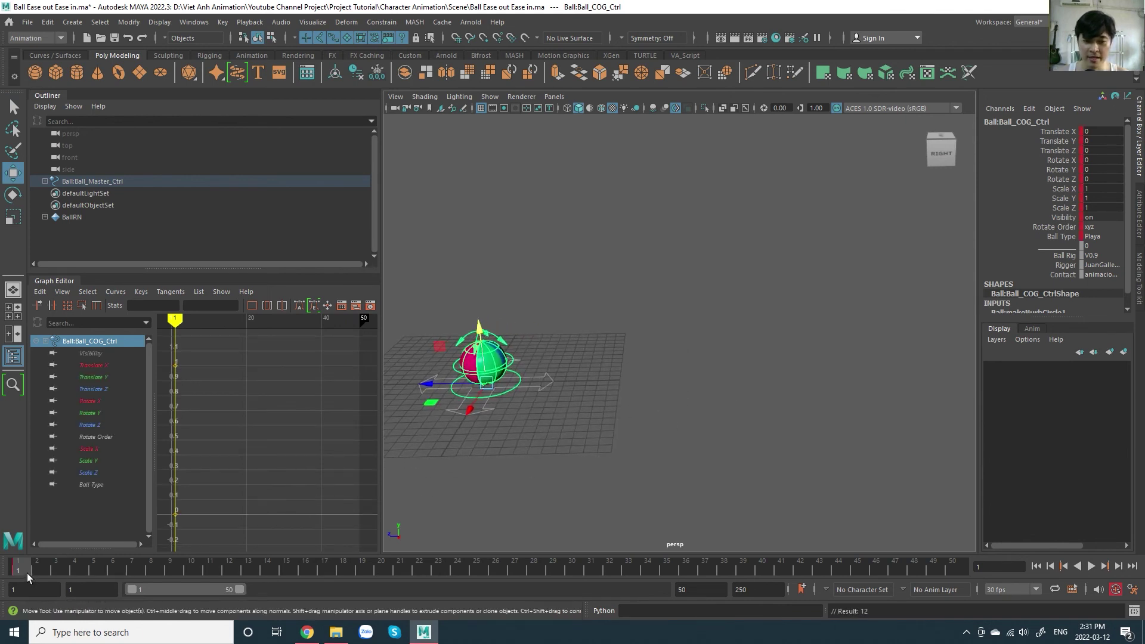
{"action": "mouse_move", "coordinate": [26, 574]}
{"action": "left_mouse_down"}
{"action": "mouse_move", "coordinate": [398, 582]}
{"action": "mouse_move", "coordinate": [291, 577]}
{"action": "mouse_move", "coordinate": [388, 573]}
{"action": "left_mouse_up"}
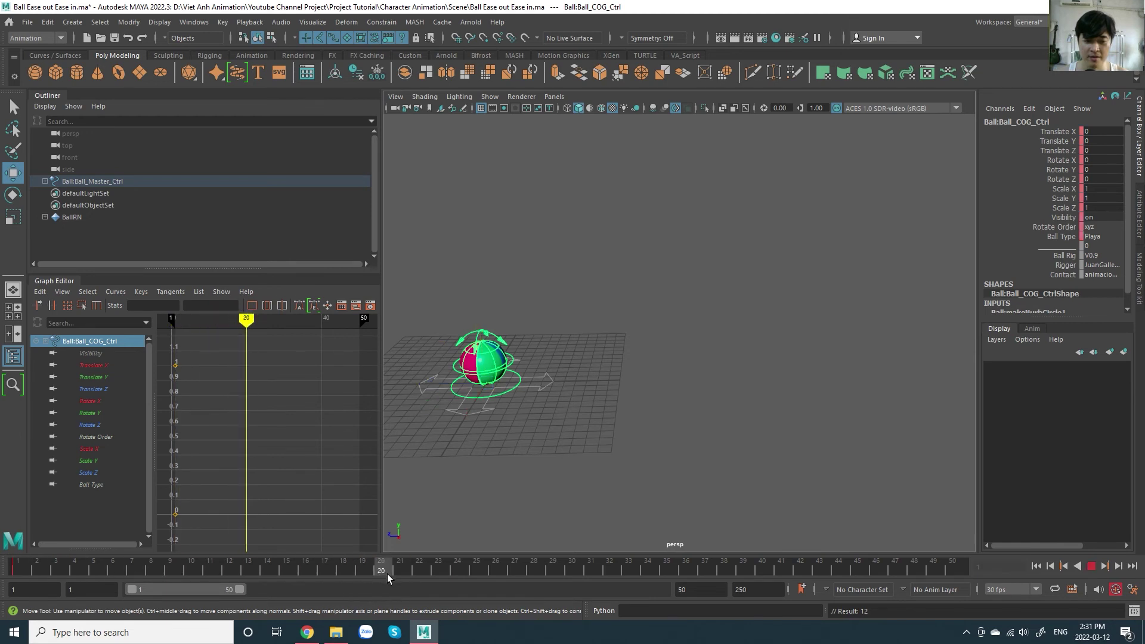
{"action": "mouse_move", "coordinate": [444, 385]}
{"action": "left_mouse_down"}
{"action": "mouse_move", "coordinate": [869, 388]}
{"action": "mouse_move", "coordinate": [743, 390]}
{"action": "mouse_move", "coordinate": [781, 384]}
{"action": "mouse_move", "coordinate": [770, 386]}
{"action": "mouse_move", "coordinate": [771, 406]}
{"action": "left_mouse_up"}
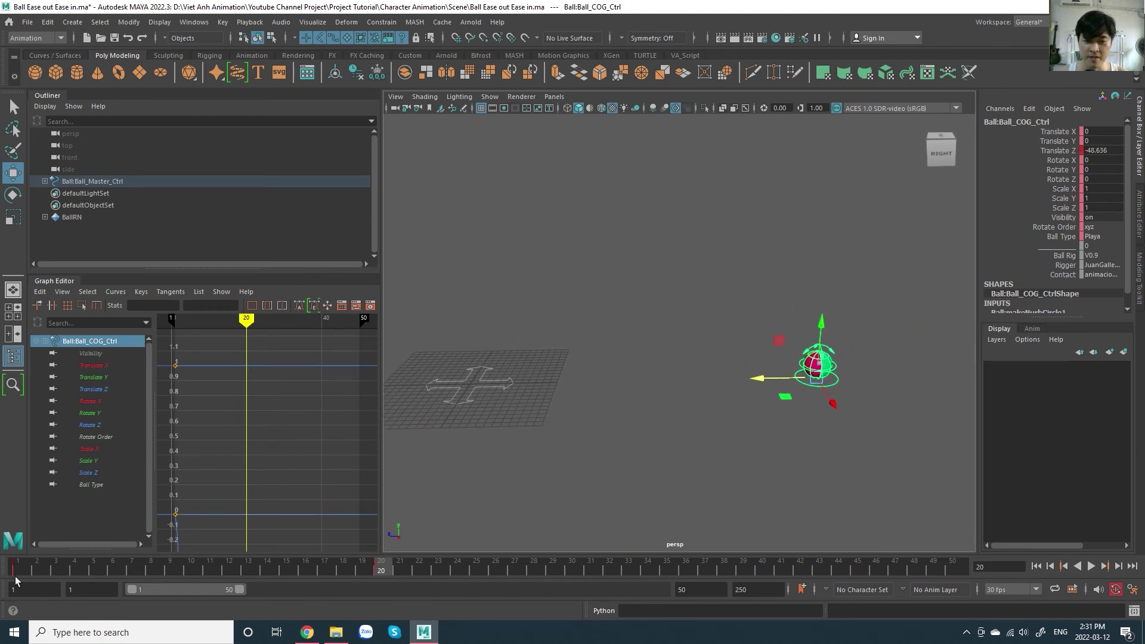
{"action": "key", "text": "f"}
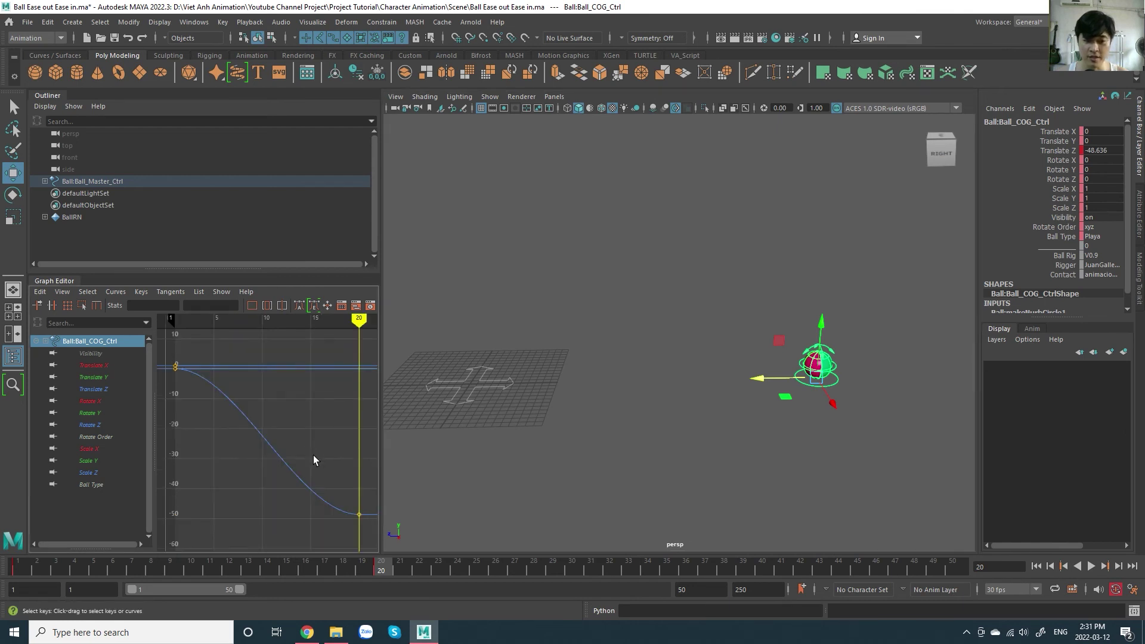
{"action": "left_click_drag", "start_coordinate": [307, 440], "coordinate": [279, 460]}
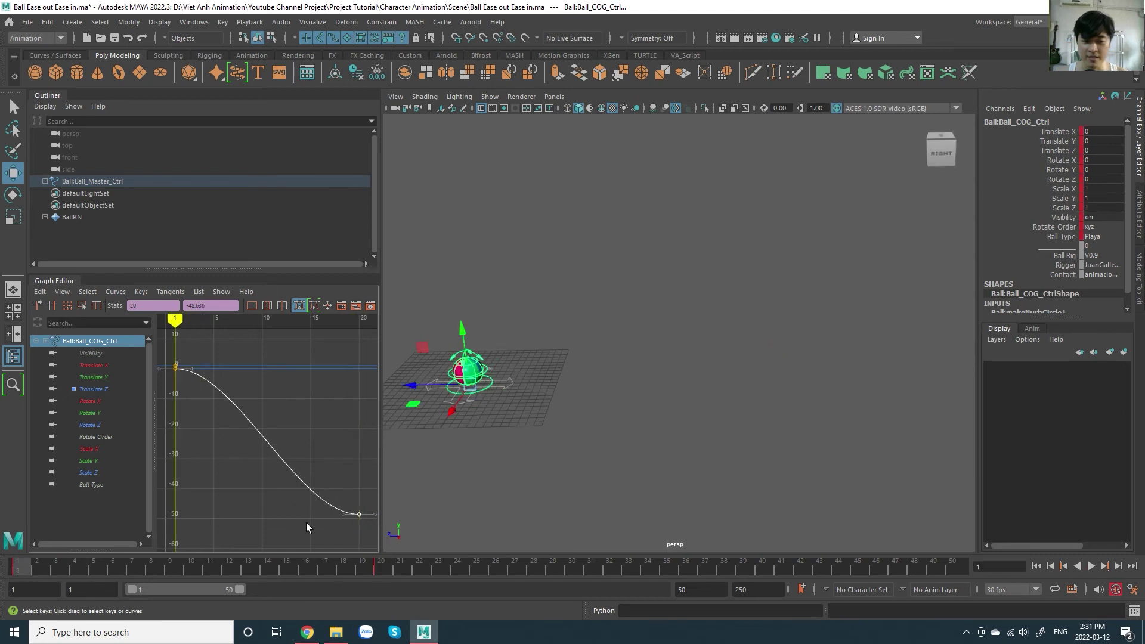
Step: Shift the end key from frame 20 to frame 40 and replay the slower move
{"action": "key", "text": "alt+v"}
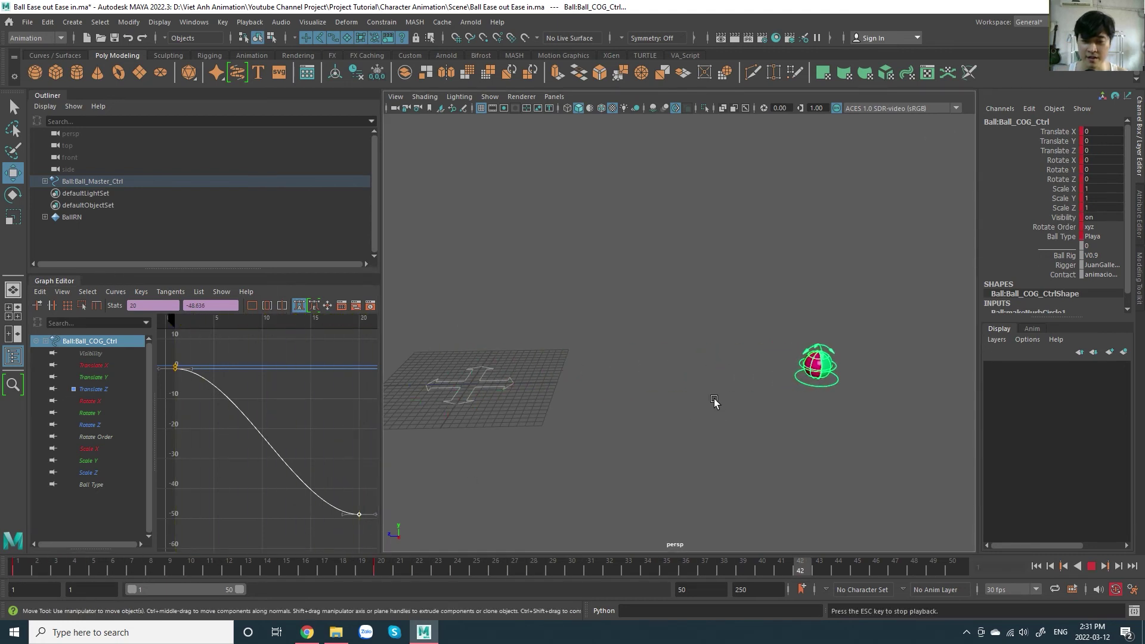
{"action": "key", "text": "Escape"}
{"action": "left_click", "coordinate": [385, 571]}
{"action": "double_click", "coordinate": [385, 573]}
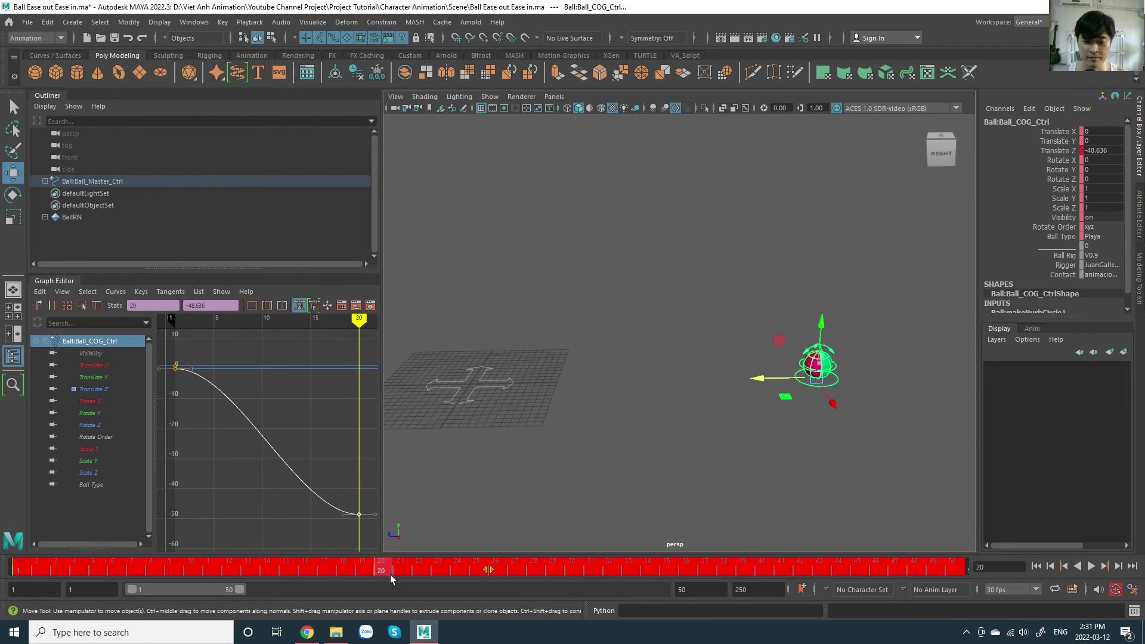
{"action": "left_click", "coordinate": [389, 571]}
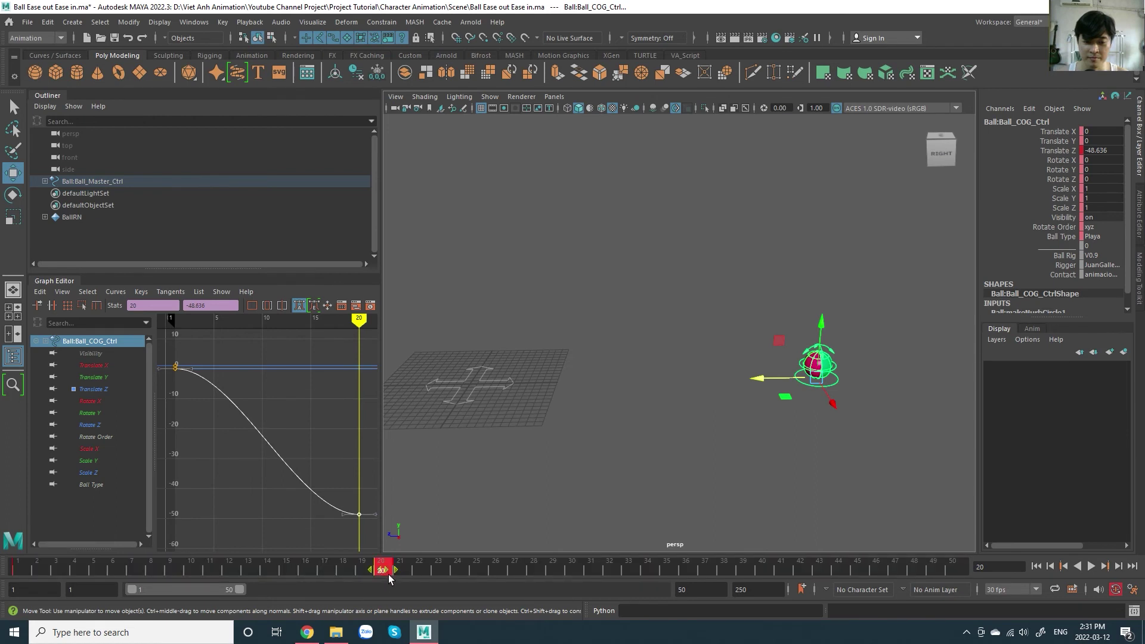
{"action": "left_click_drag", "start_coordinate": [388, 574], "coordinate": [758, 576], "text": "shift"}
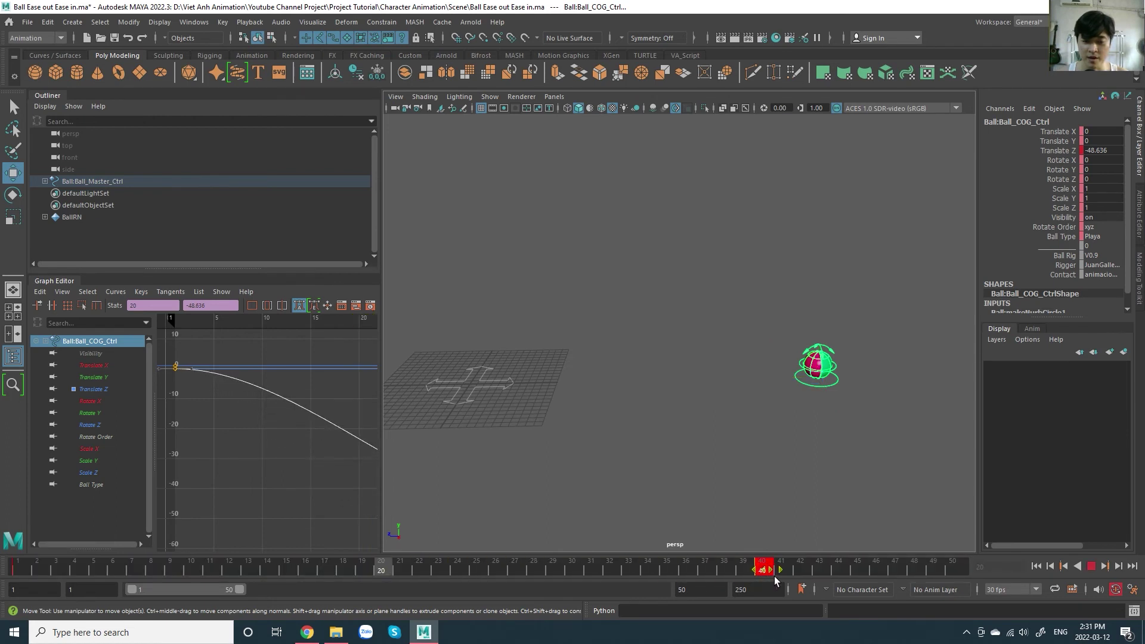
{"action": "left_click_drag", "start_coordinate": [670, 576], "coordinate": [18, 574]}
{"action": "key", "text": "alt+v"}
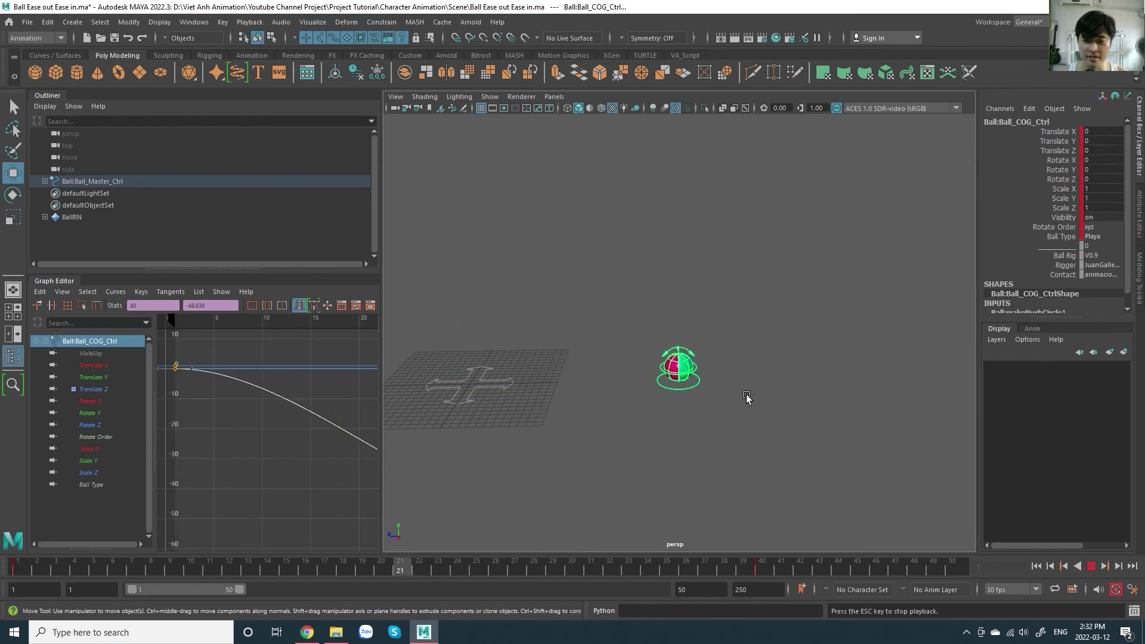
{"action": "key", "text": "Escape"}
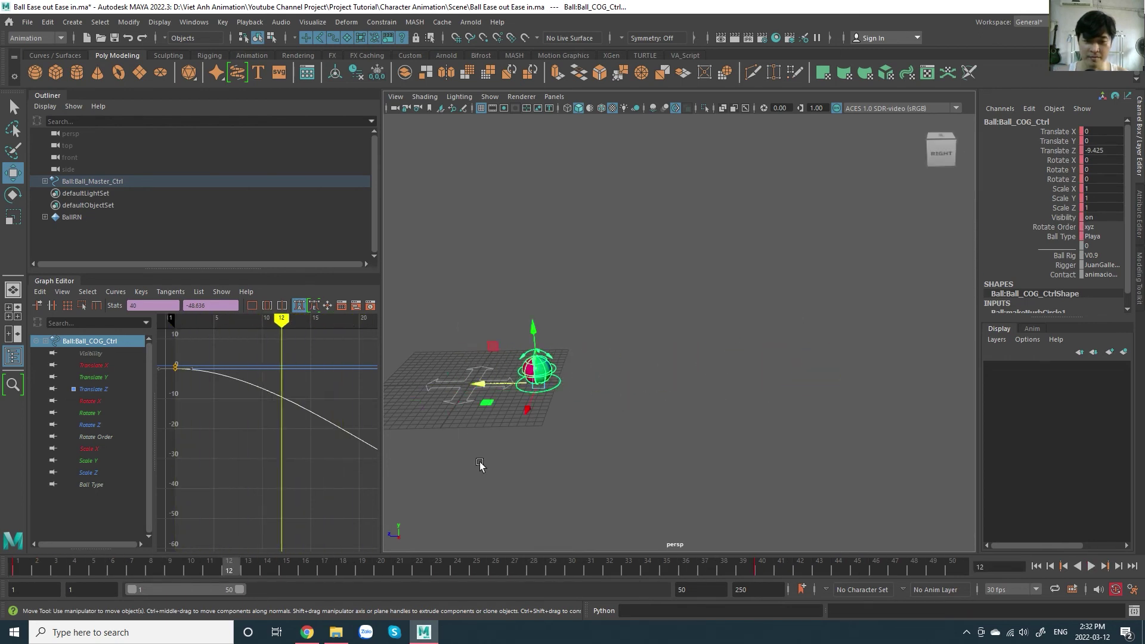
{"action": "key", "text": "alt+v"}
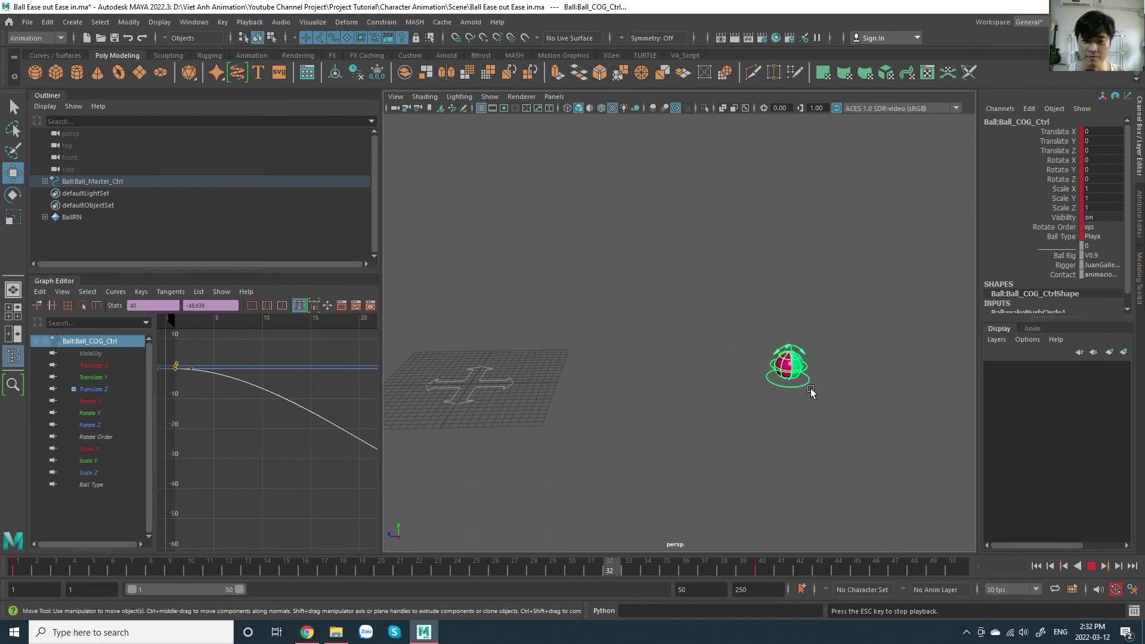
{"action": "key", "text": "Escape"}
Step: Set the Translate Z curve's tangents to Linear in the Graph Editor
{"action": "scroll", "coordinate": [280, 426], "scroll_direction": "down", "scroll_amount": 3}
{"action": "scroll", "coordinate": [271, 435], "scroll_direction": "down", "scroll_amount": 3}
{"action": "right_click", "coordinate": [262, 446]}
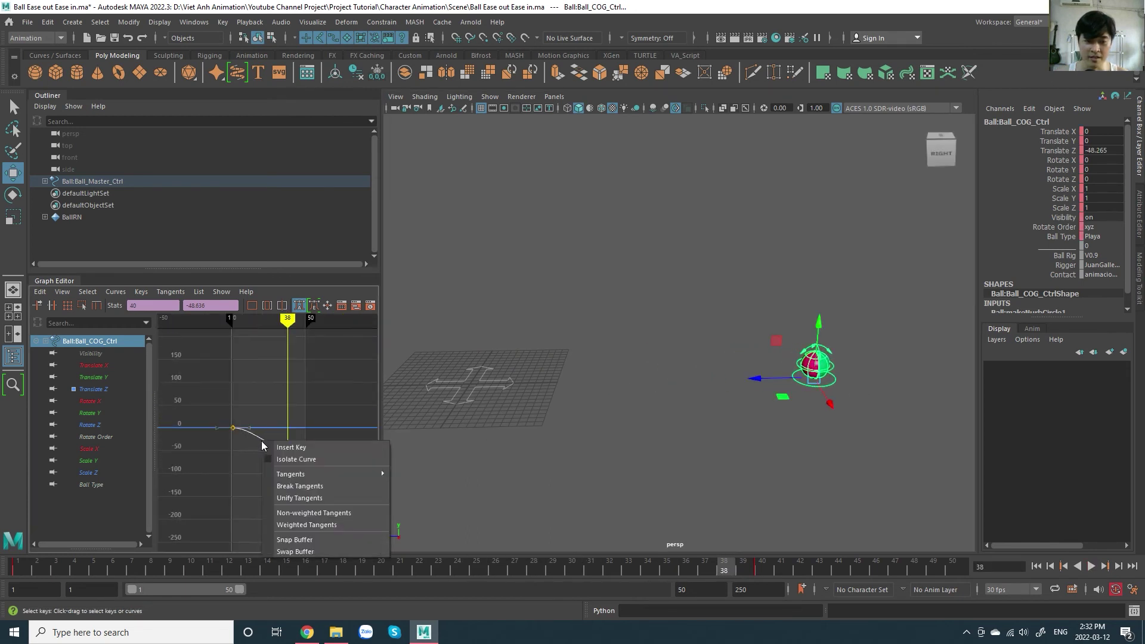
{"action": "left_click", "coordinate": [430, 482]}
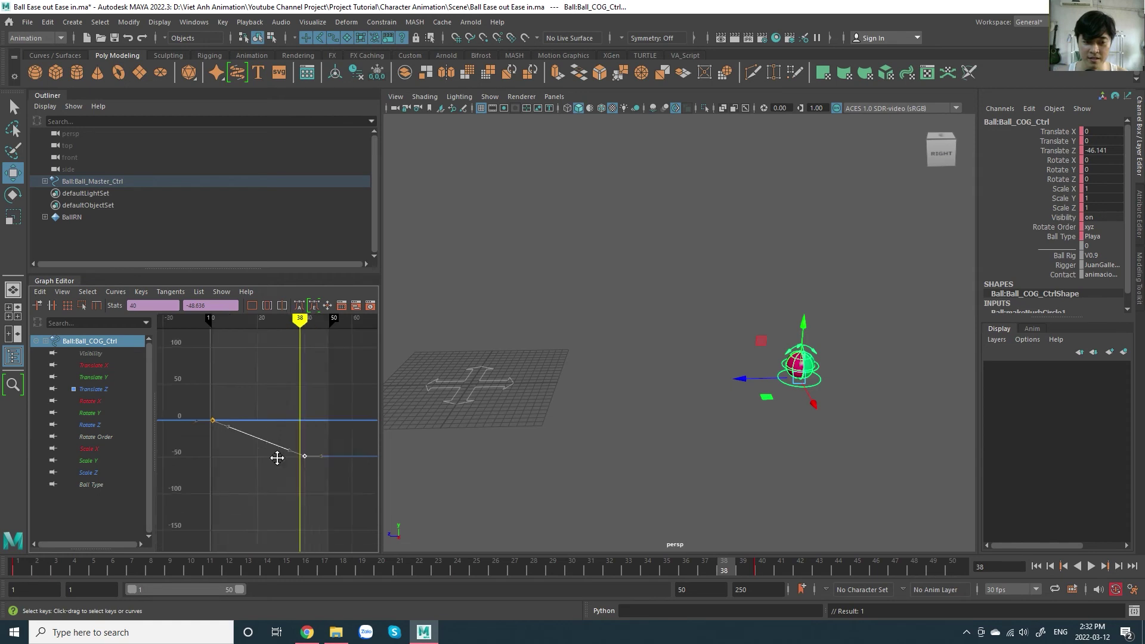
Step: Return to frame 1 and play back the linear forward slide
{"action": "scroll", "coordinate": [276, 455], "scroll_direction": "up", "scroll_amount": 2}
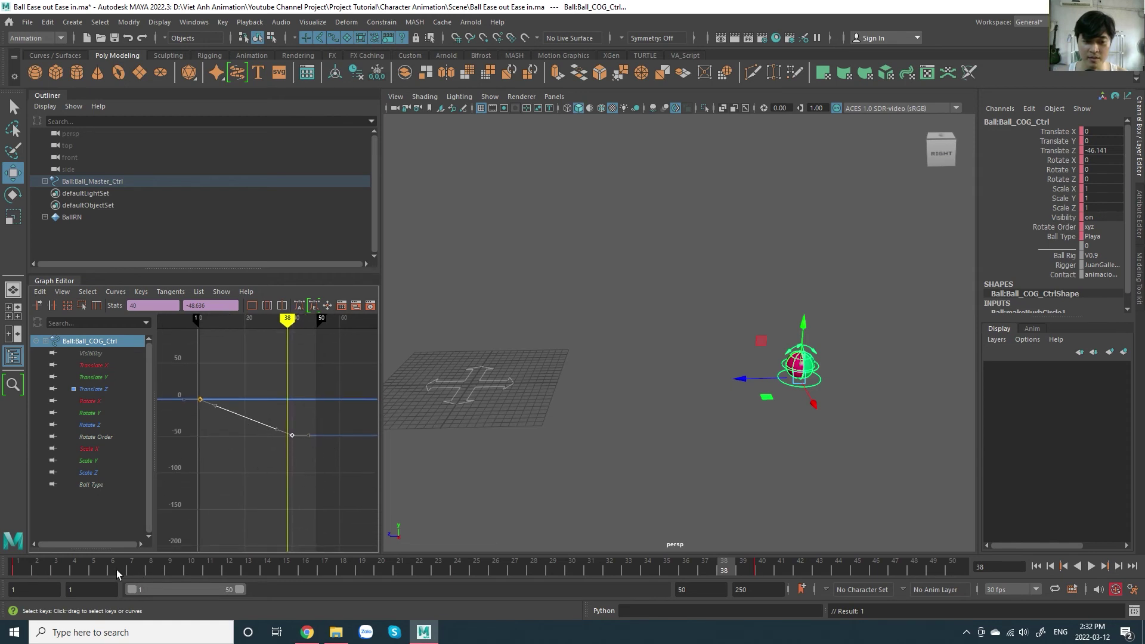
{"action": "left_click_drag", "start_coordinate": [117, 570], "coordinate": [8, 569]}
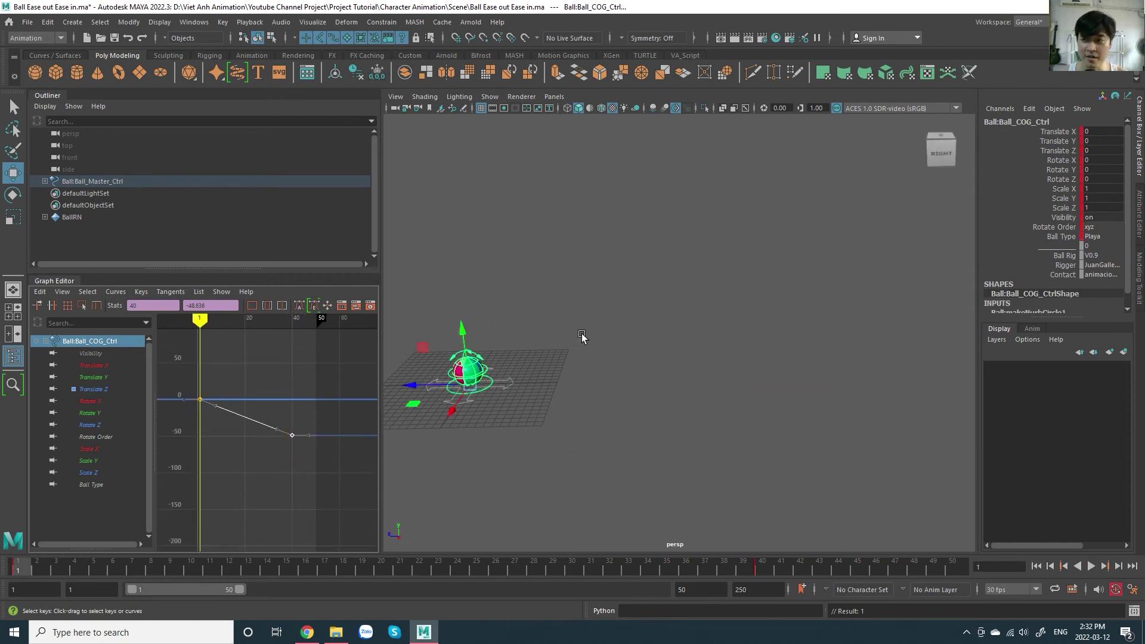
{"action": "key", "text": "alt+v"}
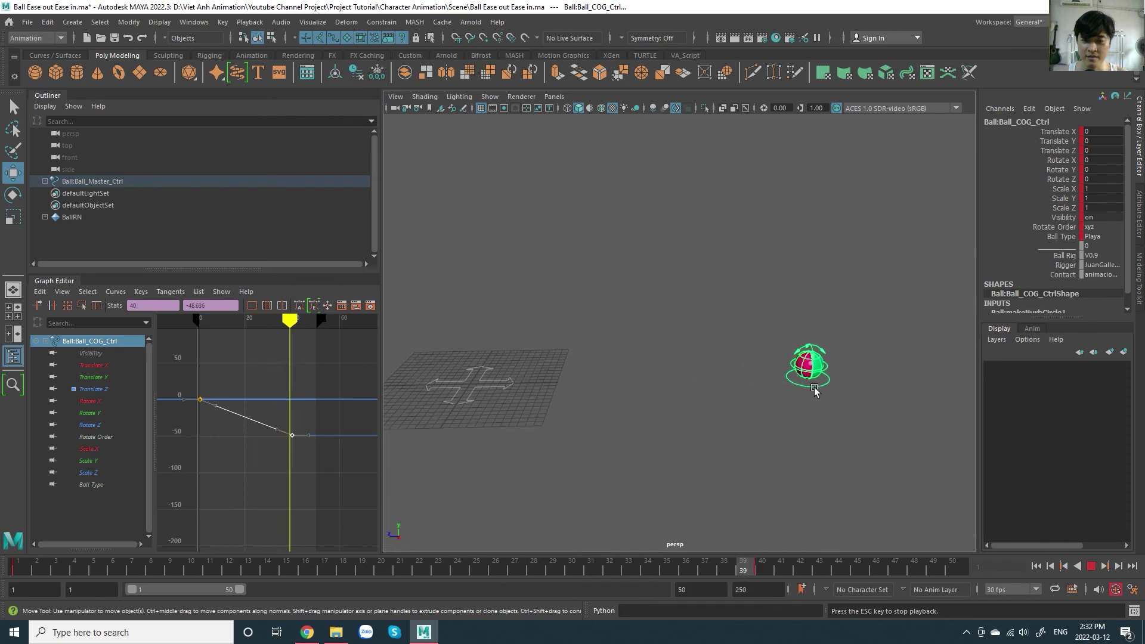
{"action": "key", "text": "Escape"}
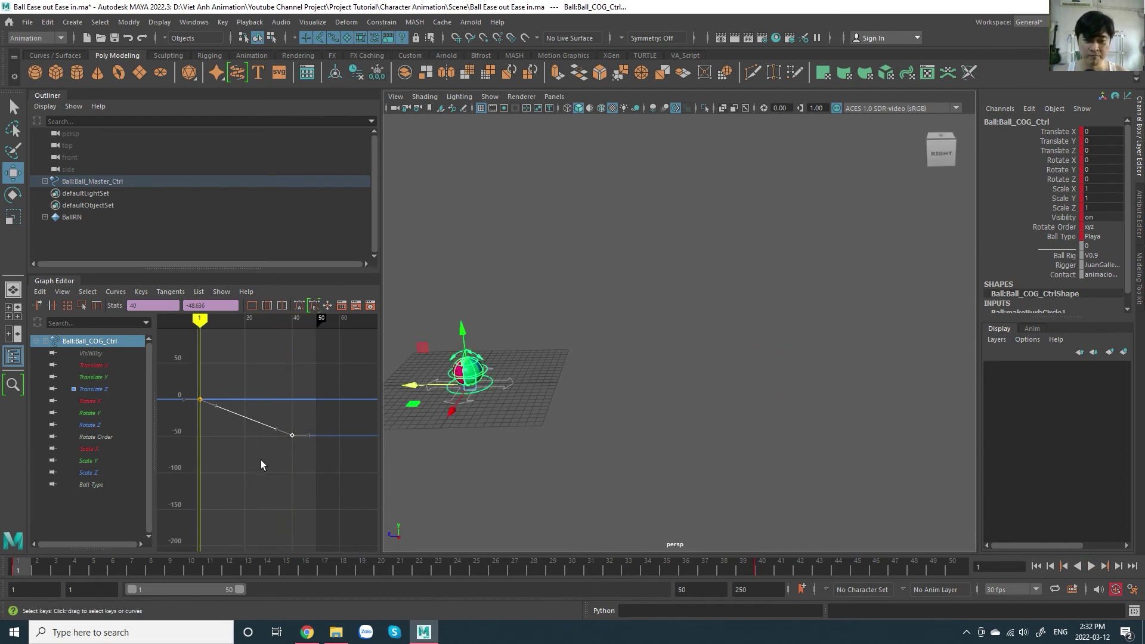
{"action": "right_click", "coordinate": [245, 431]}
{"action": "mouse_move", "coordinate": [430, 462]}
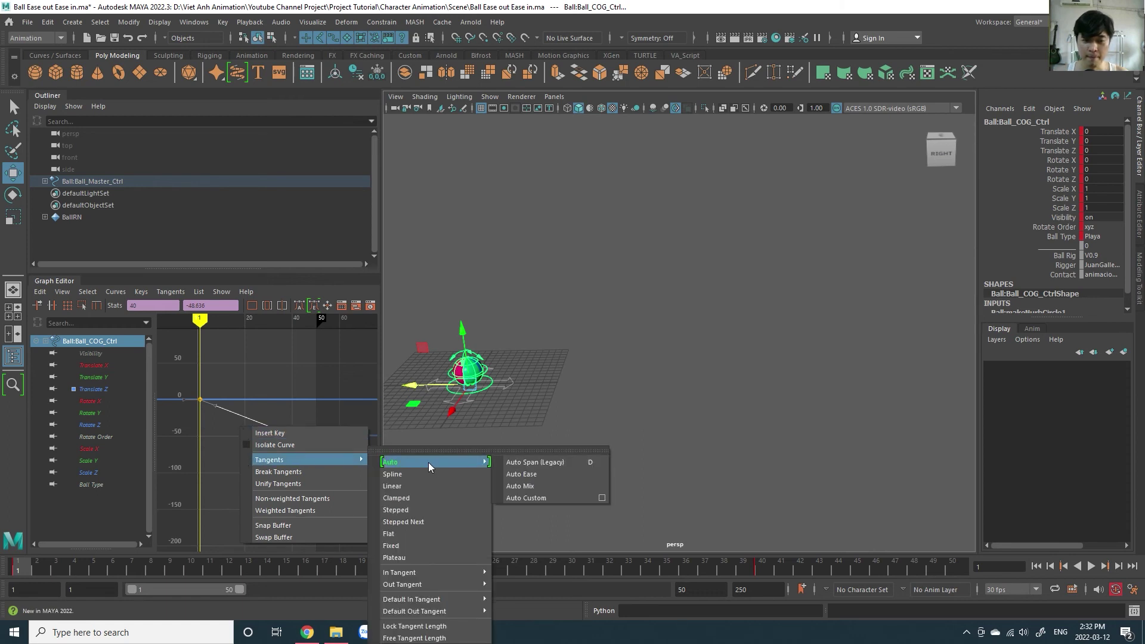
{"action": "left_click", "coordinate": [521, 474]}
{"action": "key", "text": "f"}
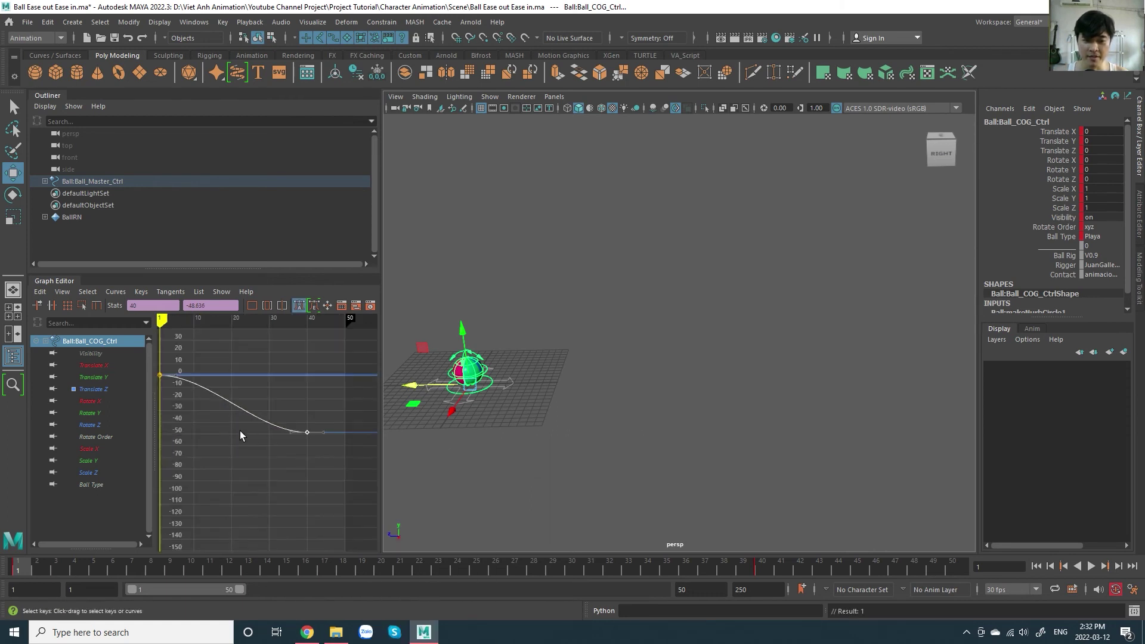
{"action": "right_click_drag", "start_coordinate": [302, 456], "coordinate": [291, 450], "text": "alt"}
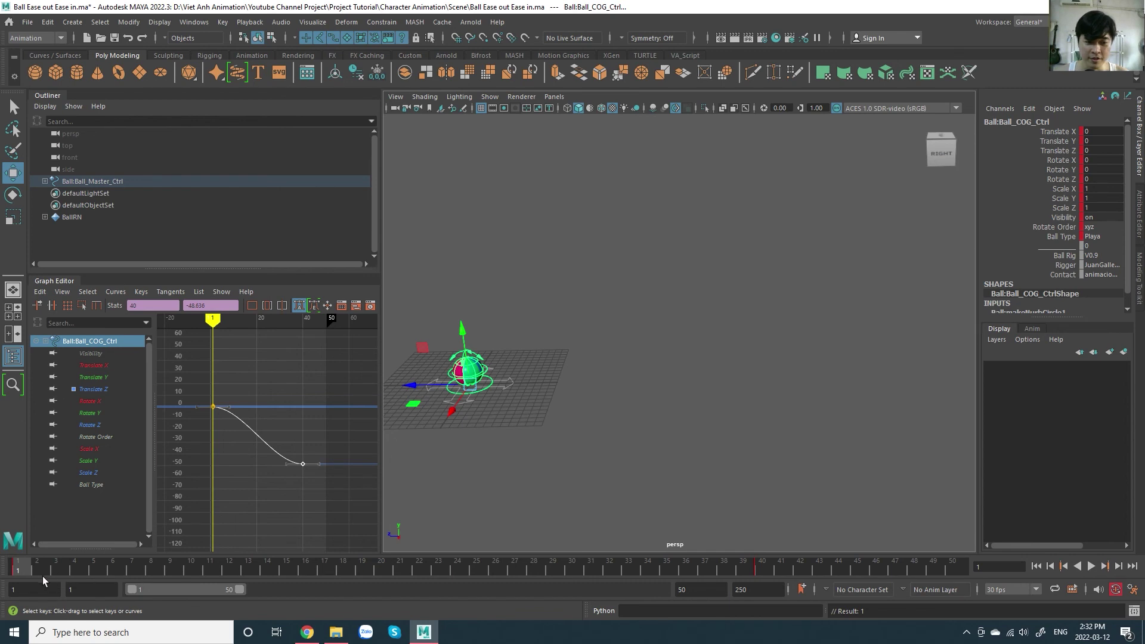
{"action": "mouse_move", "coordinate": [42, 576]}
{"action": "left_mouse_down"}
{"action": "mouse_move", "coordinate": [771, 571]}
{"action": "mouse_move", "coordinate": [8, 608]}
{"action": "left_mouse_up"}
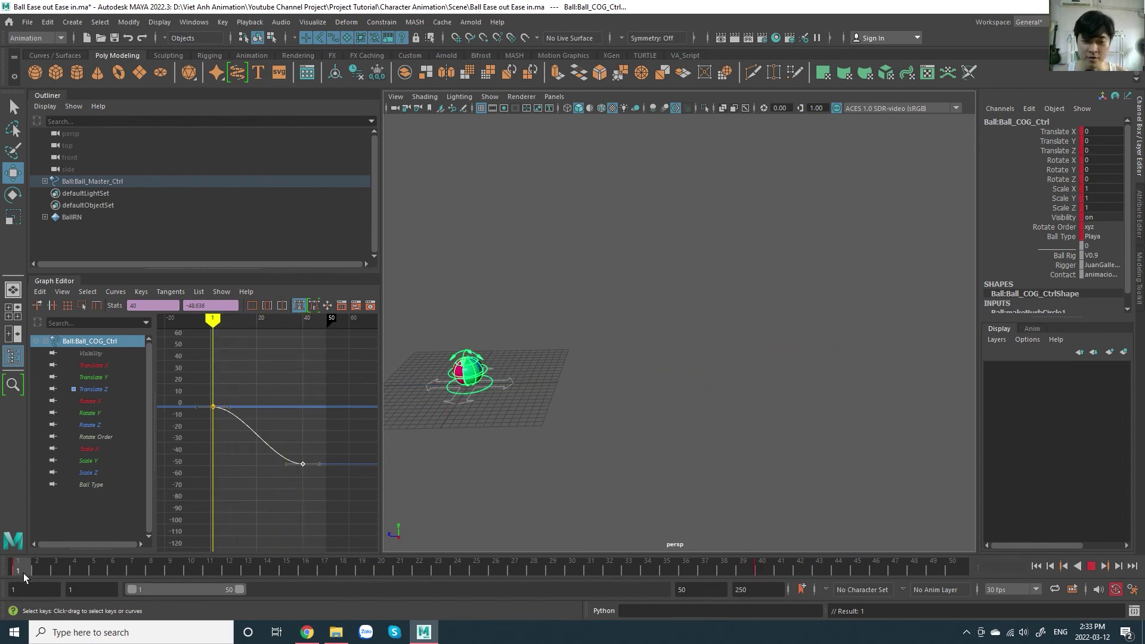
{"action": "mouse_move", "coordinate": [23, 574]}
{"action": "left_mouse_down"}
{"action": "mouse_move", "coordinate": [453, 588]}
{"action": "mouse_move", "coordinate": [166, 589]}
{"action": "mouse_move", "coordinate": [302, 576]}
{"action": "mouse_move", "coordinate": [264, 578]}
{"action": "mouse_move", "coordinate": [764, 581]}
{"action": "left_mouse_up"}
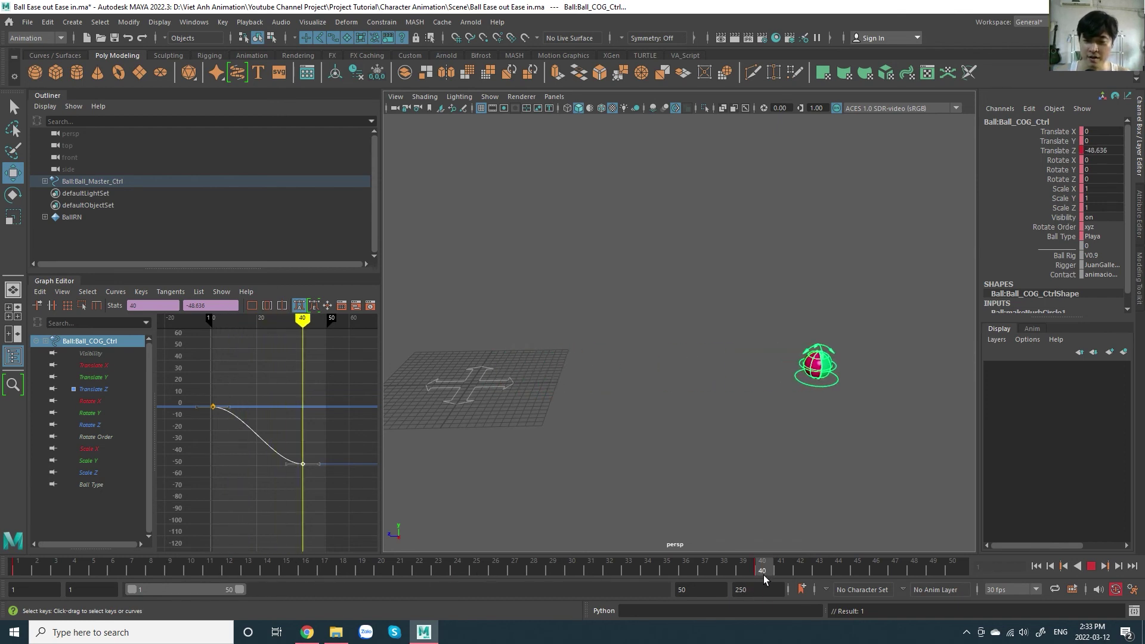
{"action": "mouse_move", "coordinate": [764, 575]}
{"action": "left_mouse_down"}
{"action": "mouse_move", "coordinate": [600, 574]}
{"action": "mouse_move", "coordinate": [760, 573]}
{"action": "mouse_move", "coordinate": [642, 585]}
{"action": "mouse_move", "coordinate": [760, 573]}
{"action": "mouse_move", "coordinate": [644, 582]}
{"action": "left_mouse_up"}
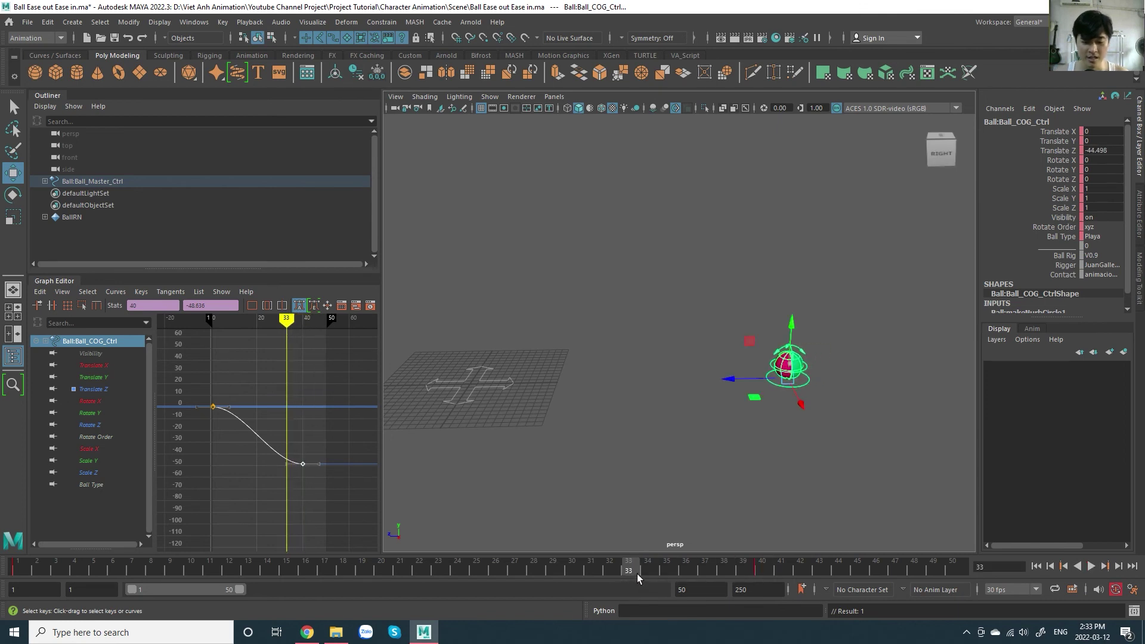
Step: Key Translate Z at frame 33, move that key to frame 12, and return to frame 1
{"action": "key", "text": "s"}
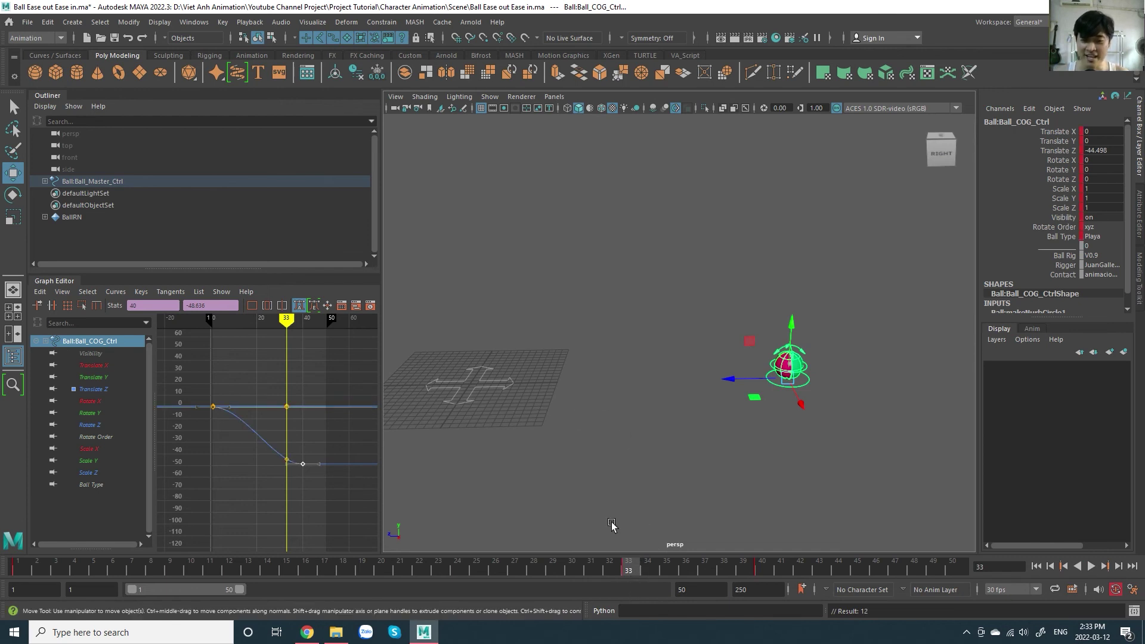
{"action": "left_click", "coordinate": [631, 575]}
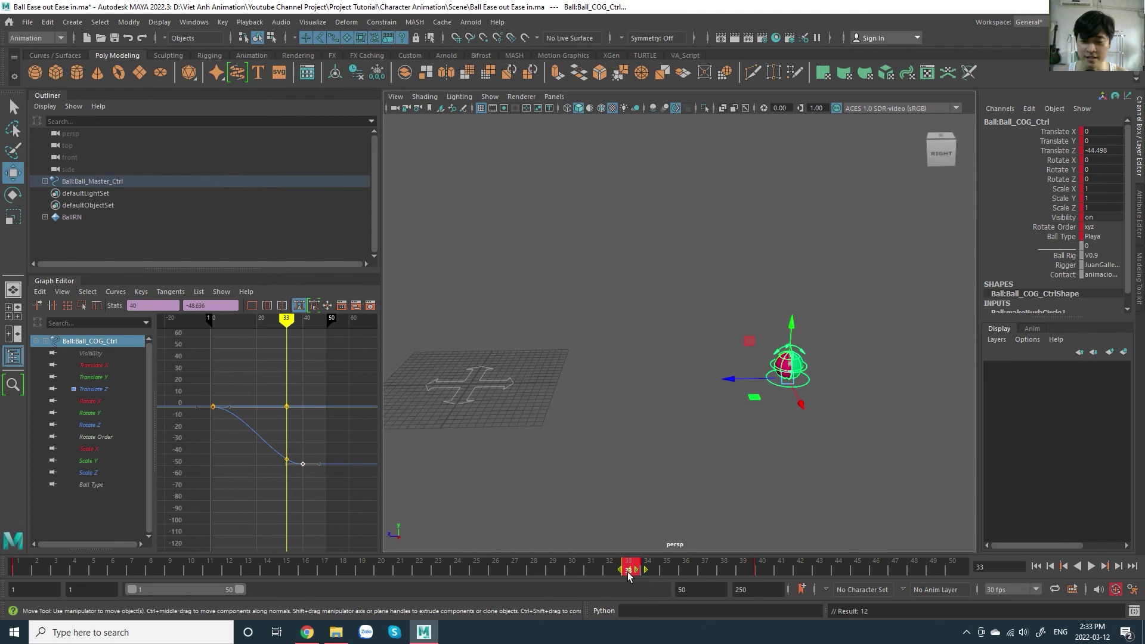
{"action": "left_click_drag", "start_coordinate": [638, 576], "coordinate": [206, 577]}
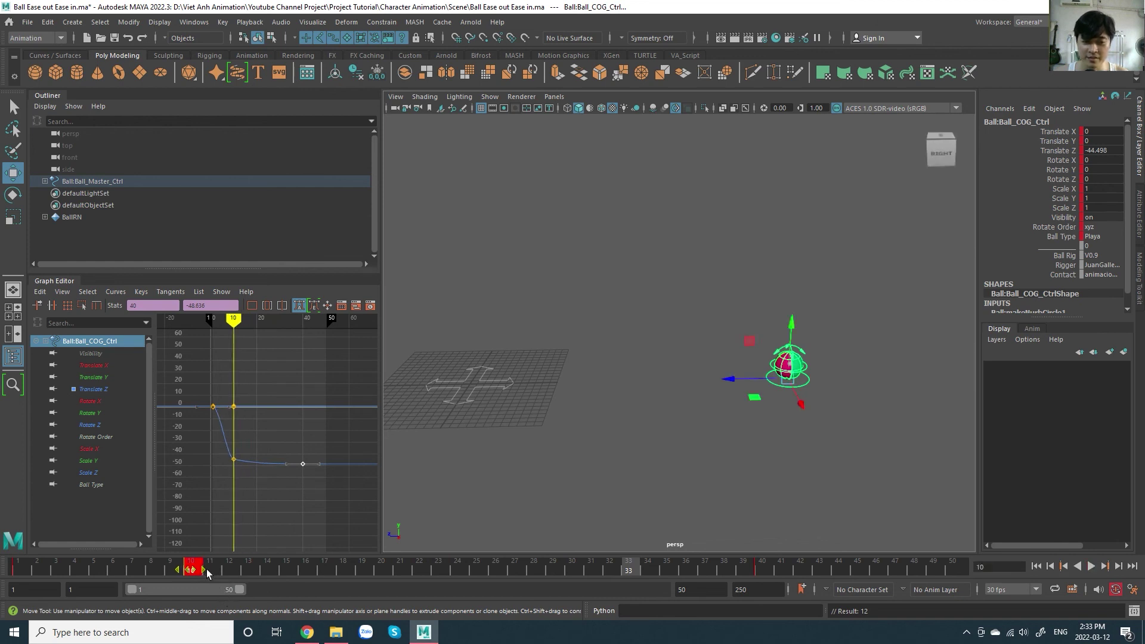
{"action": "left_click_drag", "start_coordinate": [112, 571], "coordinate": [13, 576]}
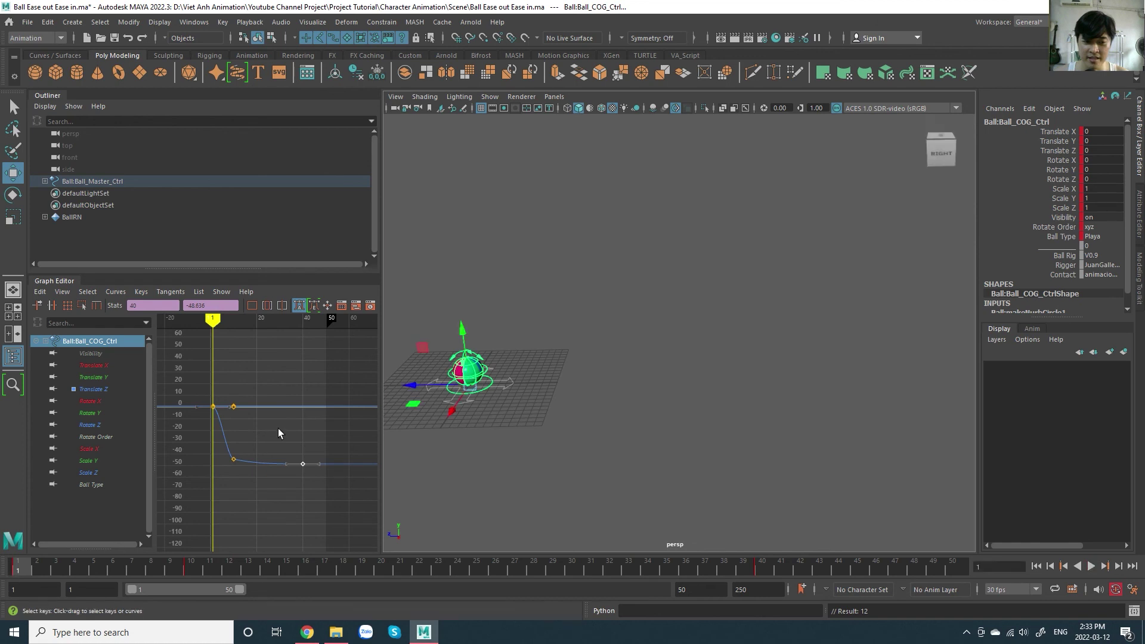
Step: Change the frame-1 key's tangent type via Tangents and play the result
{"action": "left_click_drag", "start_coordinate": [218, 417], "coordinate": [231, 427]}
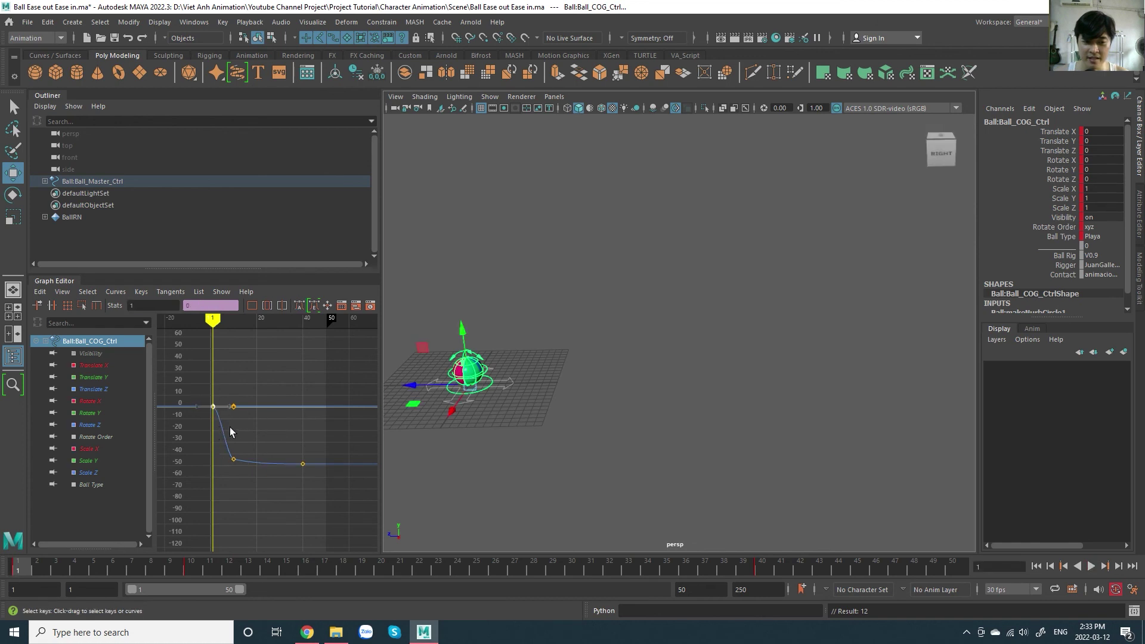
{"action": "right_click", "coordinate": [238, 424]}
{"action": "mouse_move", "coordinate": [269, 453]}
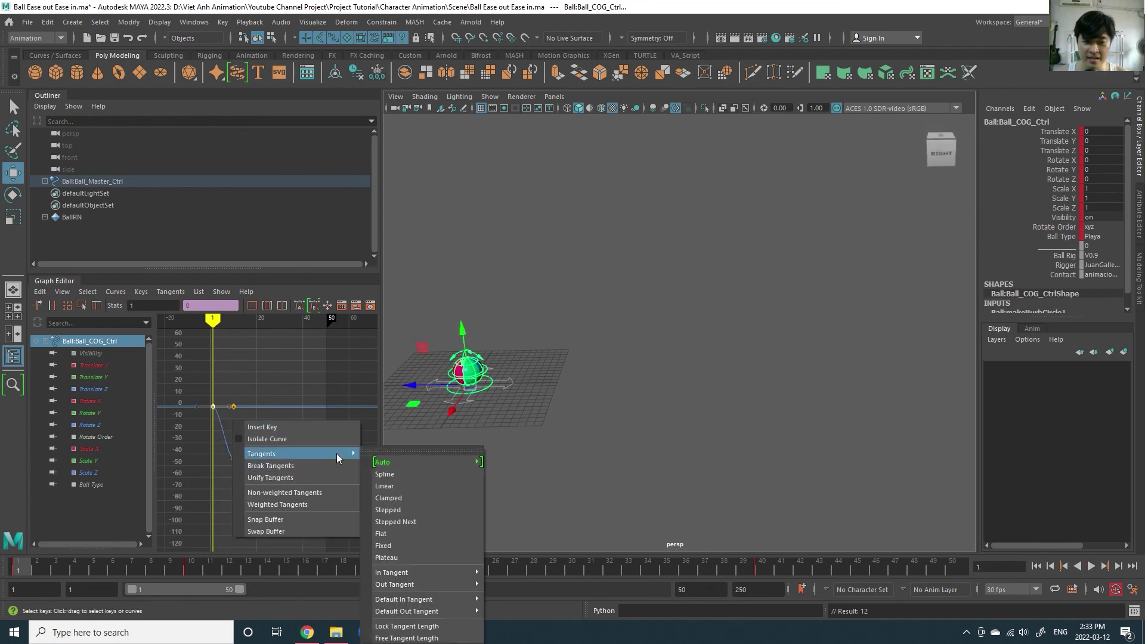
{"action": "left_click", "coordinate": [391, 481]}
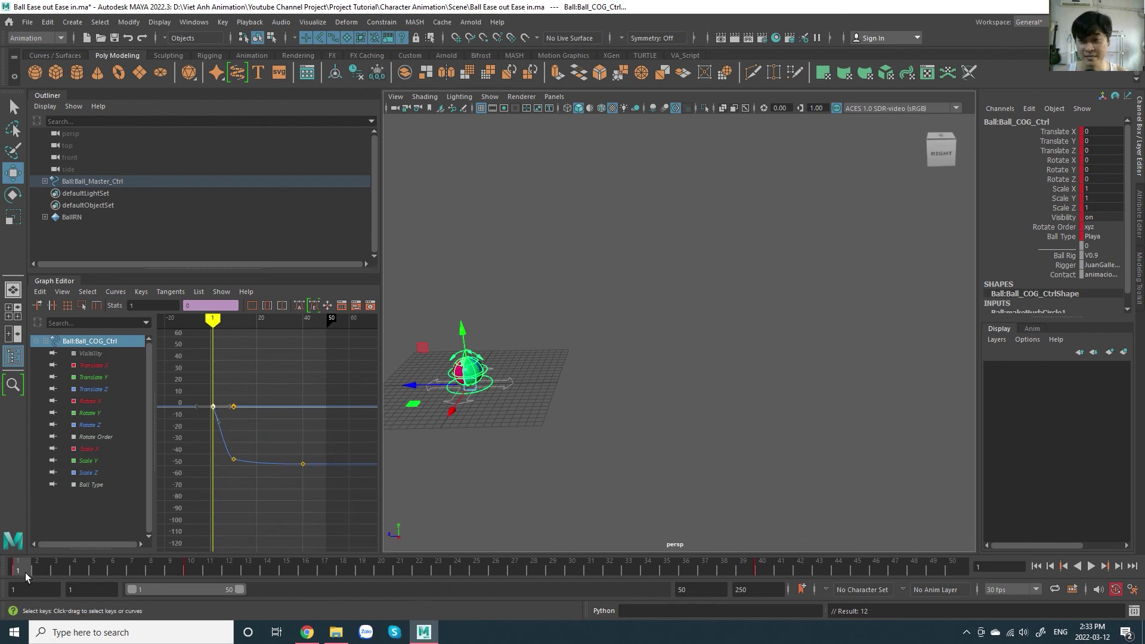
{"action": "key", "text": "alt+v"}
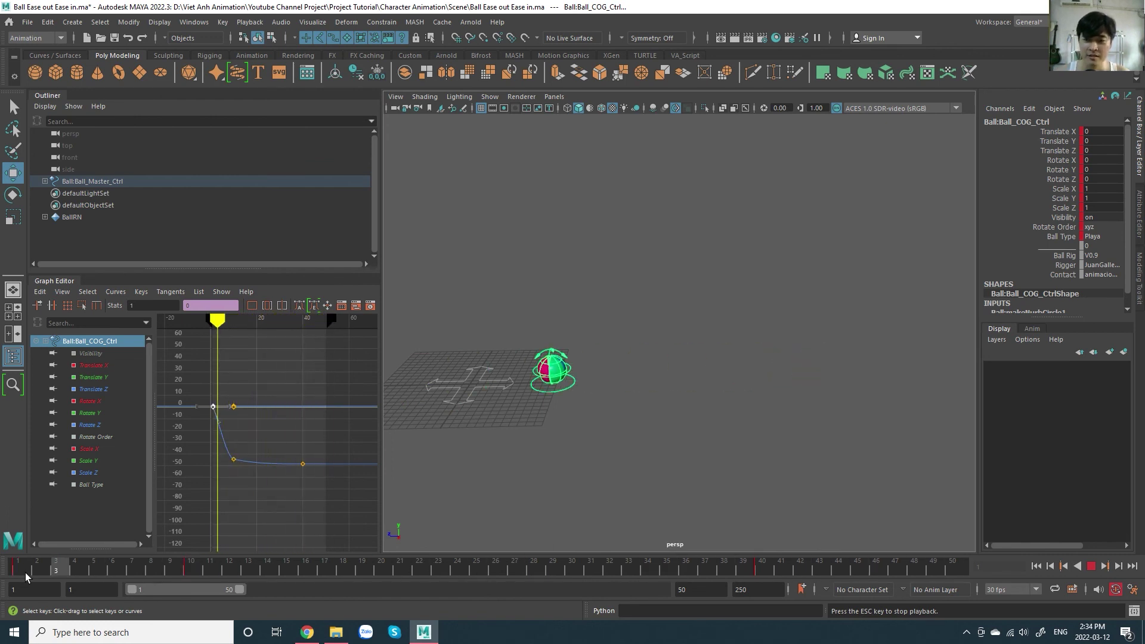
{"action": "key", "text": "Escape"}
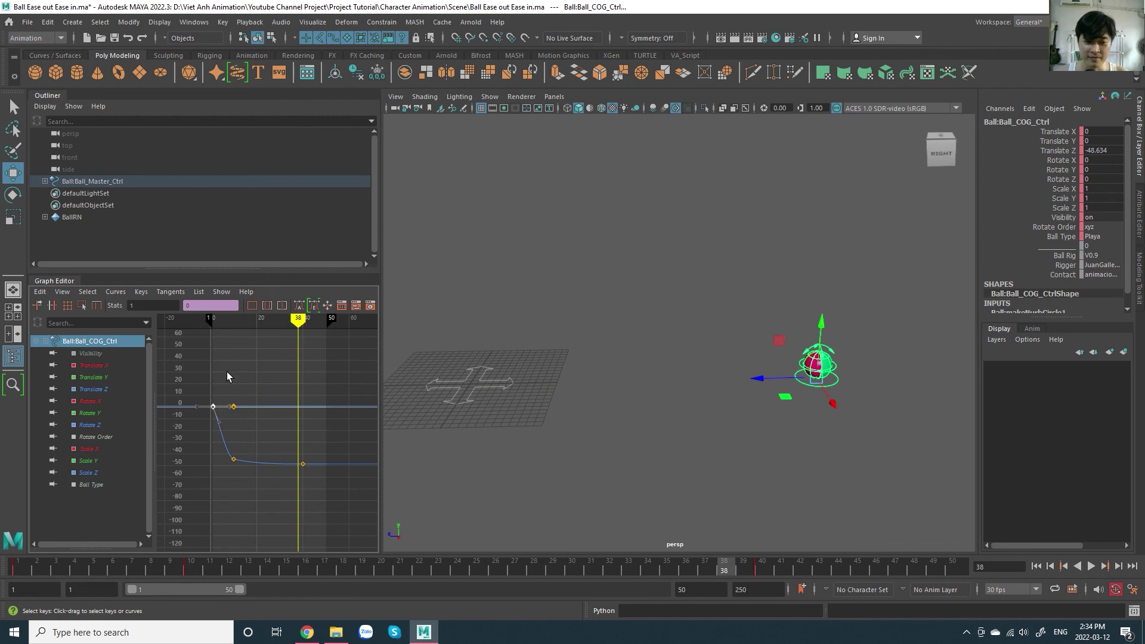
Step: Move the middle keys 4 frames later and replay from frame 1
{"action": "left_click_drag", "start_coordinate": [227, 371], "coordinate": [274, 512]}
{"action": "middle_click_drag", "start_coordinate": [241, 387], "coordinate": [267, 383], "text": "shift"}
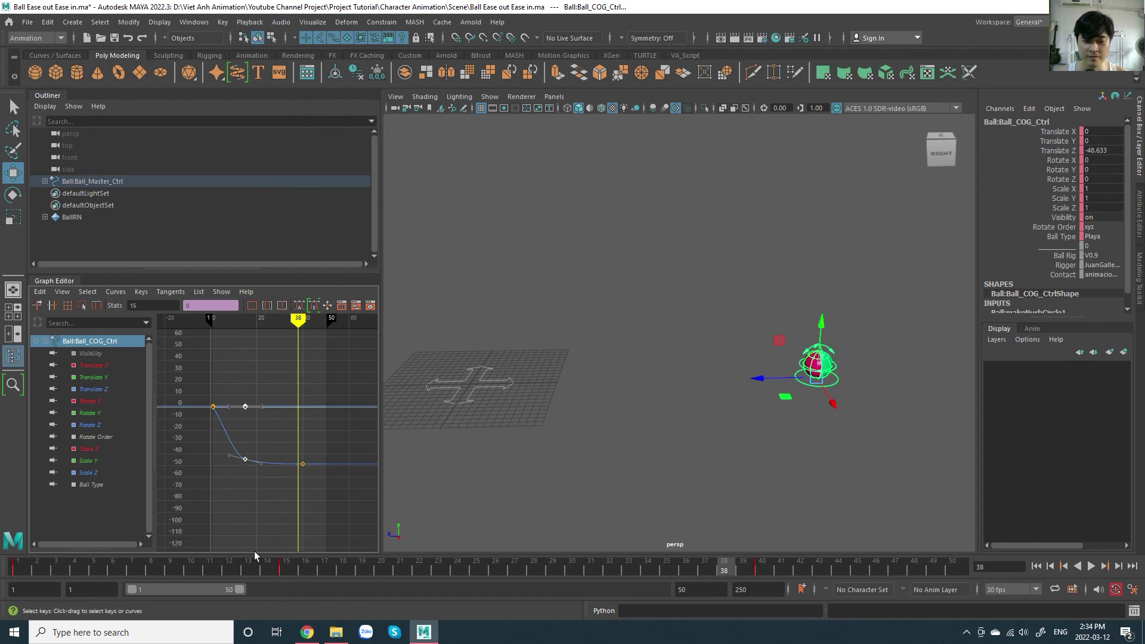
{"action": "left_click_drag", "start_coordinate": [282, 573], "coordinate": [18, 573]}
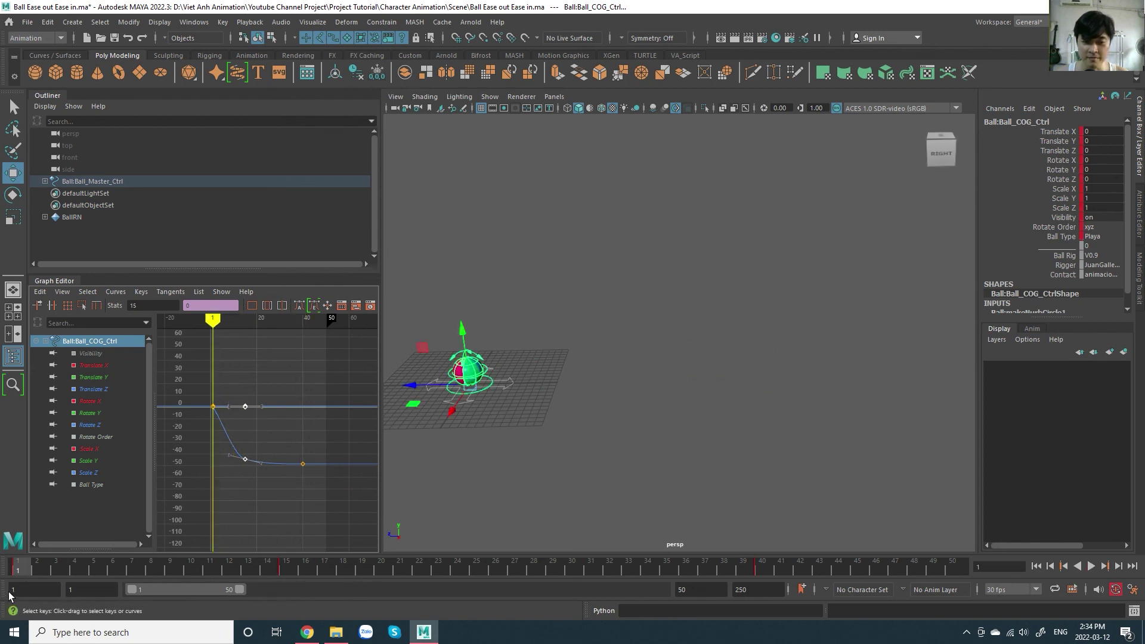
{"action": "key", "text": "alt+v"}
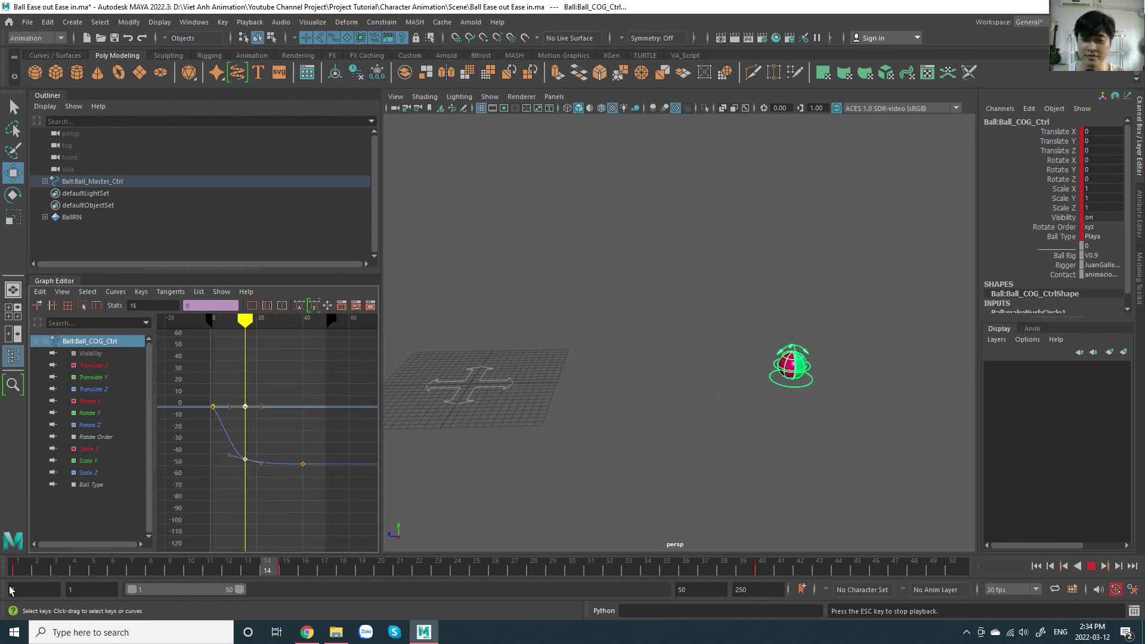
Step: Delete the middle keys at frame 15, leaving the 0 to -48.636 two-key curve
{"action": "key", "text": "Escape"}
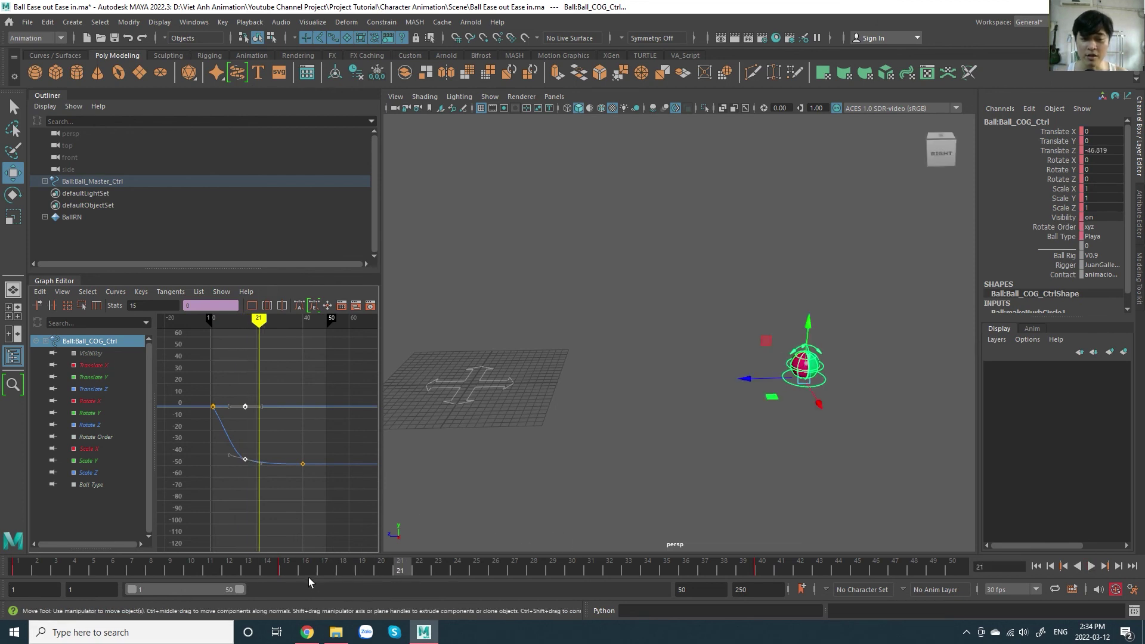
{"action": "key", "text": "alt+shift+v"}
{"action": "left_click_drag", "start_coordinate": [245, 571], "coordinate": [288, 570]}
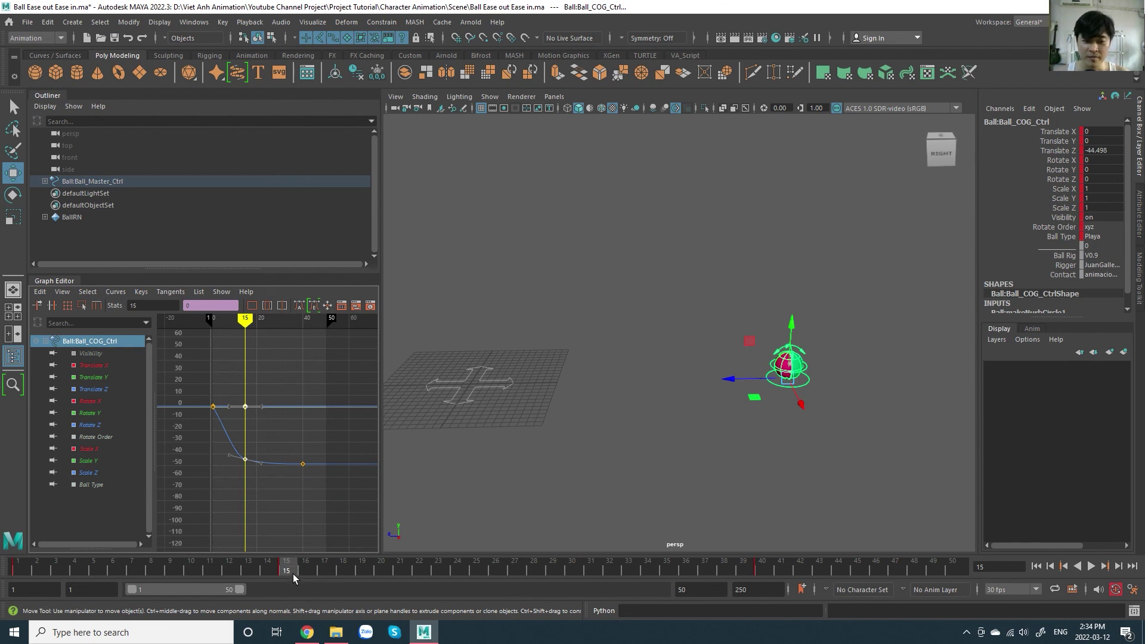
{"action": "left_click_drag", "start_coordinate": [253, 497], "coordinate": [244, 501]}
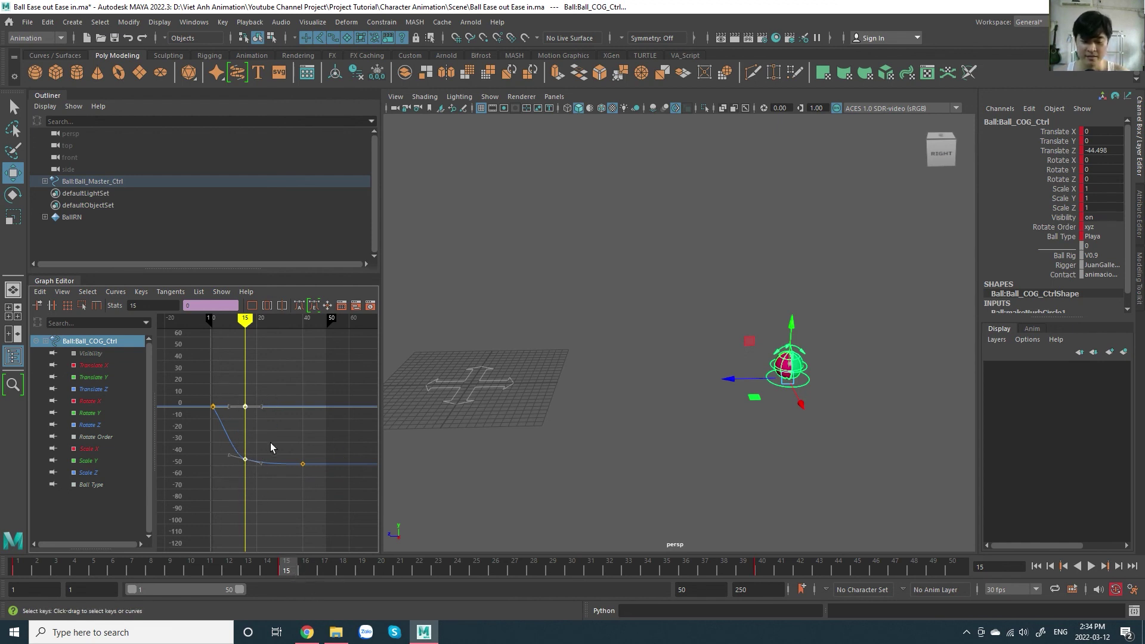
{"action": "key", "text": "Delete"}
{"action": "mouse_move", "coordinate": [214, 560]}
{"action": "left_mouse_down"}
{"action": "mouse_move", "coordinate": [8, 595]}
{"action": "mouse_move", "coordinate": [402, 574]}
{"action": "mouse_move", "coordinate": [803, 576]}
{"action": "mouse_move", "coordinate": [767, 573]}
{"action": "left_mouse_up"}
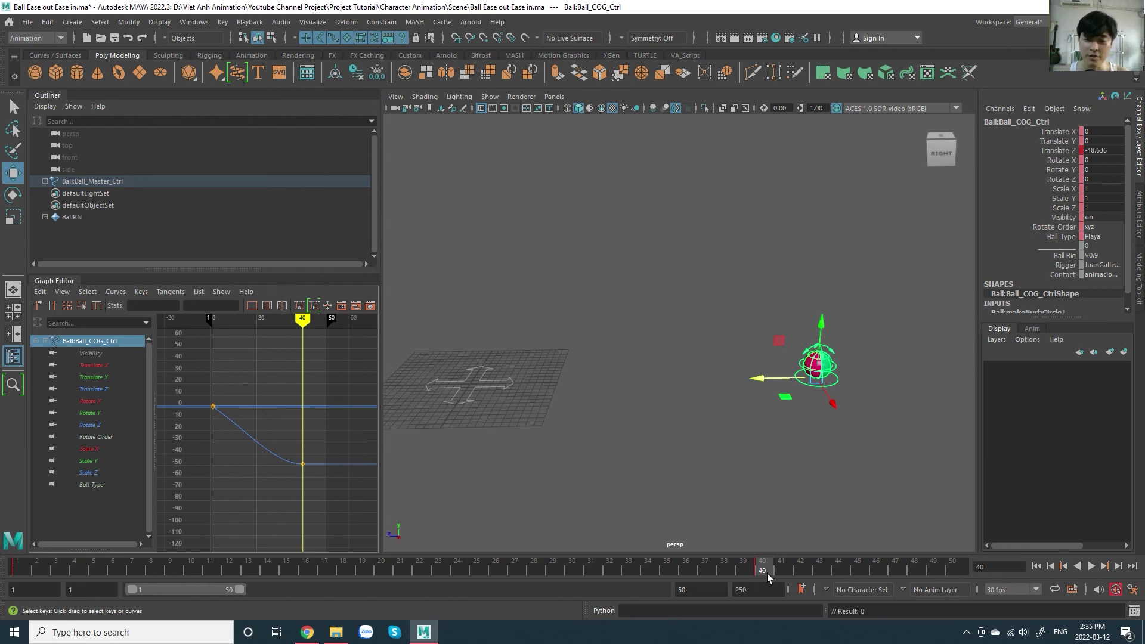
Step: Key the ball at frame 30, then shift that key back to frame 9
{"action": "key", "text": "alt+v"}
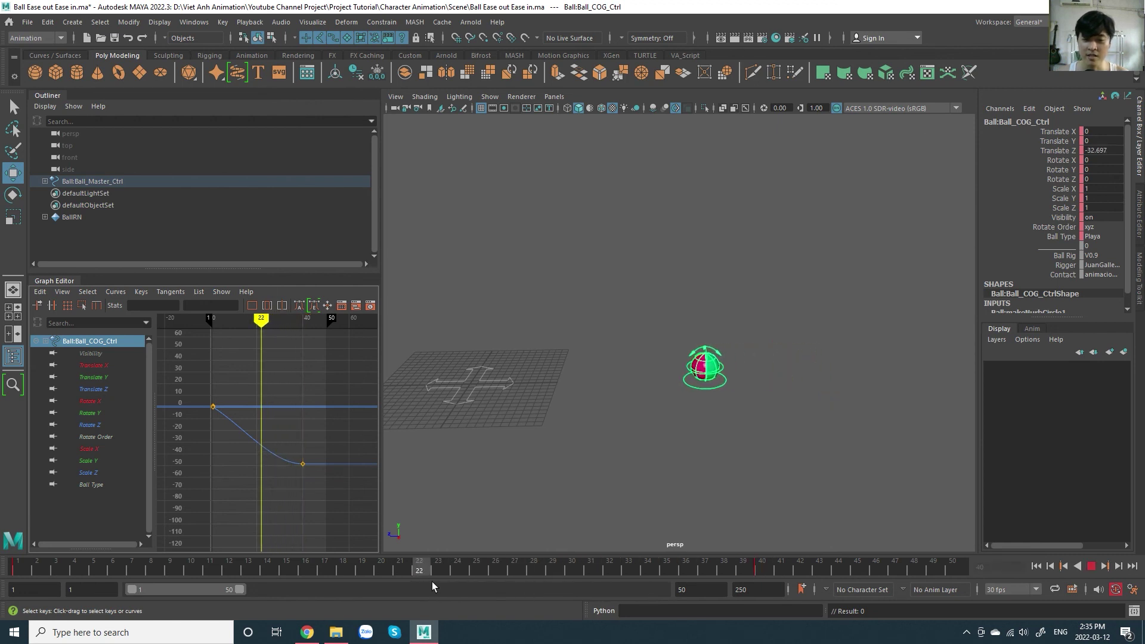
{"action": "mouse_move", "coordinate": [431, 582]}
{"action": "left_mouse_down"}
{"action": "mouse_move", "coordinate": [396, 581]}
{"action": "mouse_move", "coordinate": [579, 574]}
{"action": "mouse_move", "coordinate": [722, 585]}
{"action": "mouse_move", "coordinate": [566, 577]}
{"action": "mouse_move", "coordinate": [581, 575]}
{"action": "left_mouse_up"}
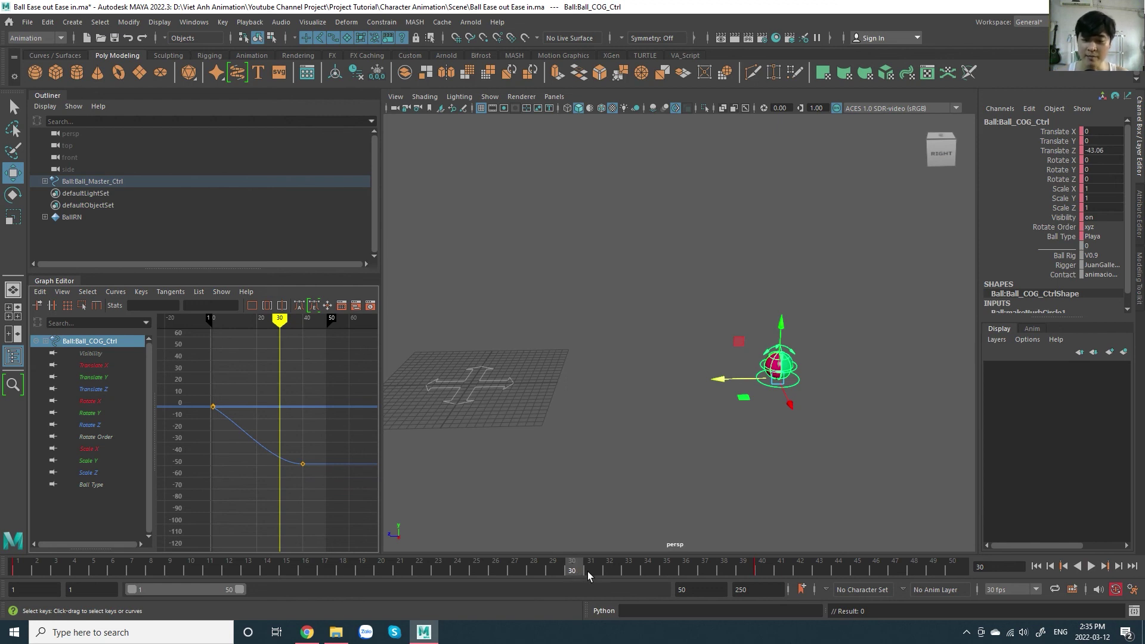
{"action": "key", "text": "s"}
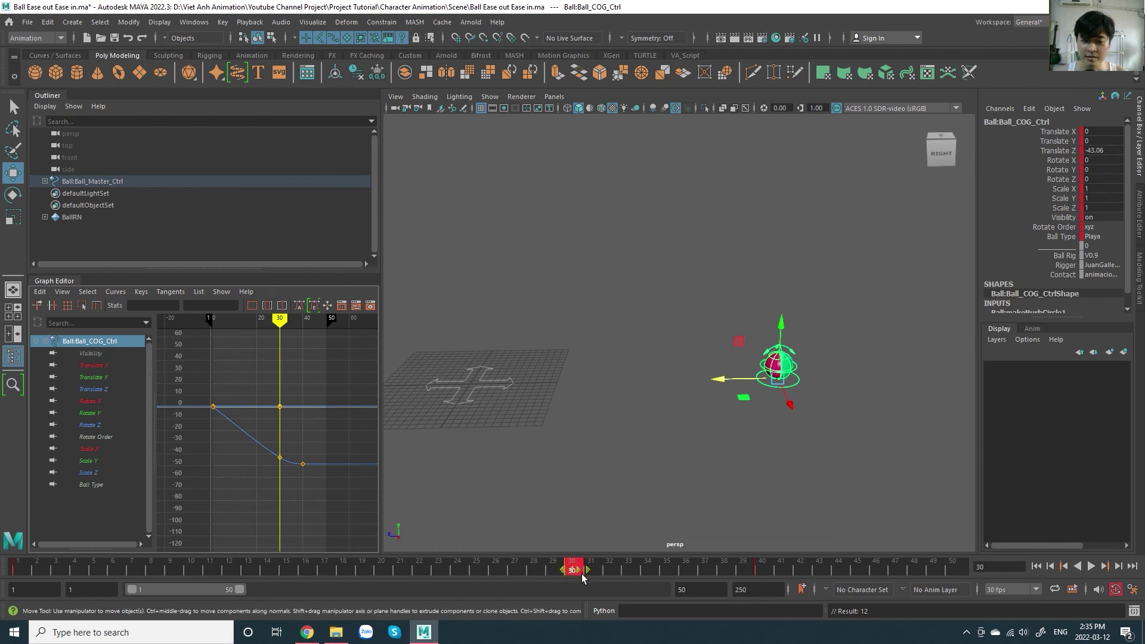
{"action": "mouse_move", "coordinate": [581, 573]}
{"action": "left_mouse_down"}
{"action": "mouse_move", "coordinate": [184, 577]}
{"action": "mouse_move", "coordinate": [202, 581]}
{"action": "left_mouse_up"}
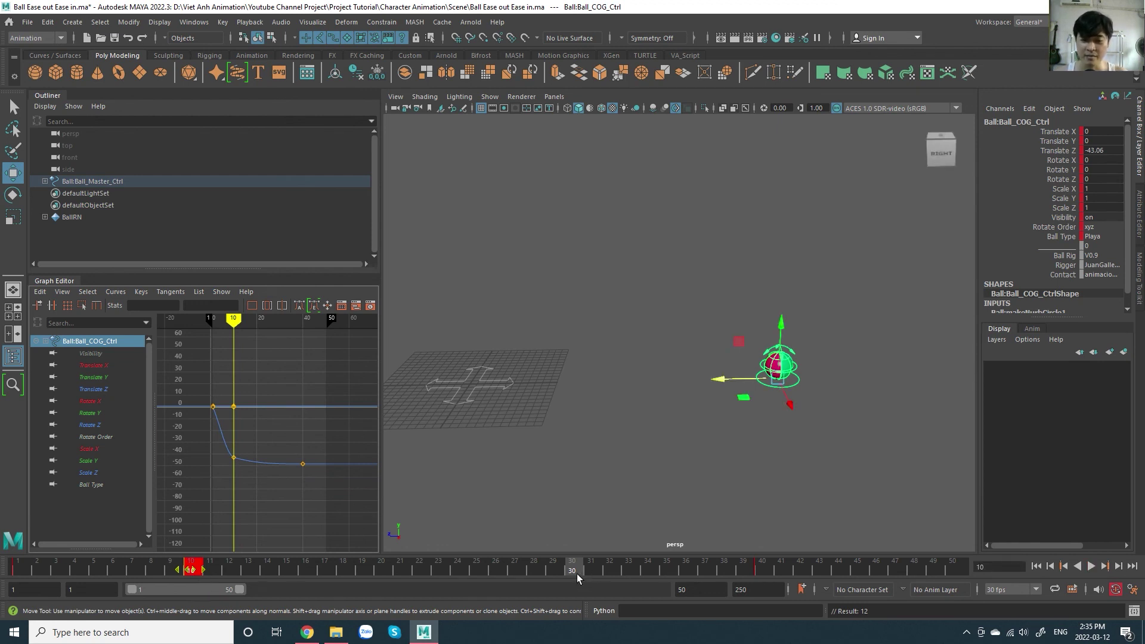
Step: Play back from frame 1 to review the fast shoot-out and slow ease to rest
{"action": "key", "text": "alt+v"}
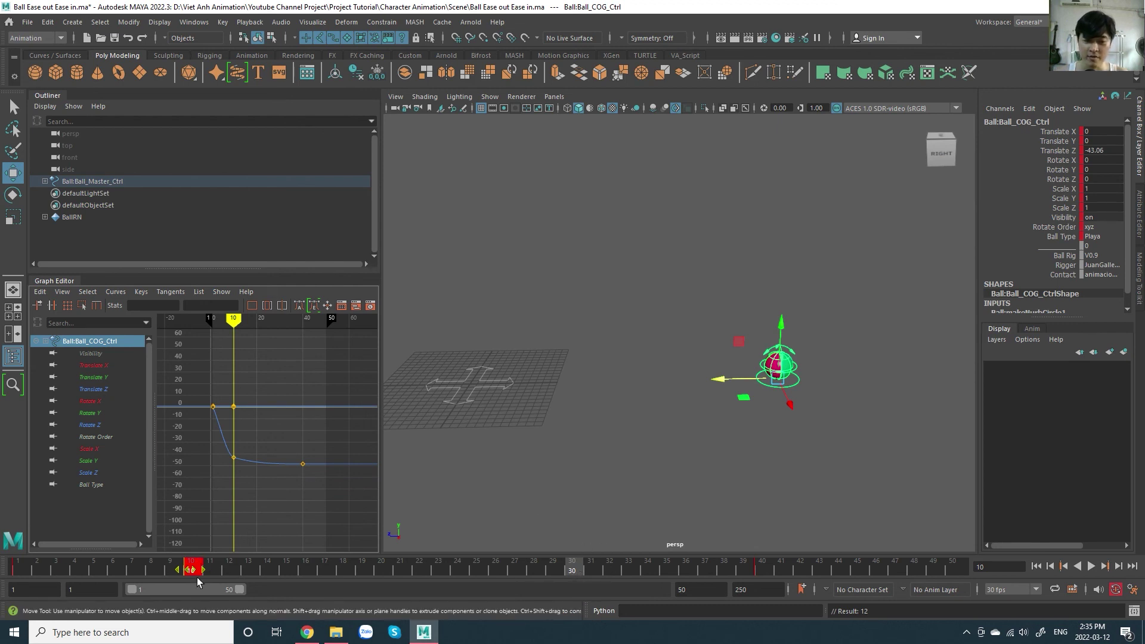
{"action": "key", "text": "alt+v"}
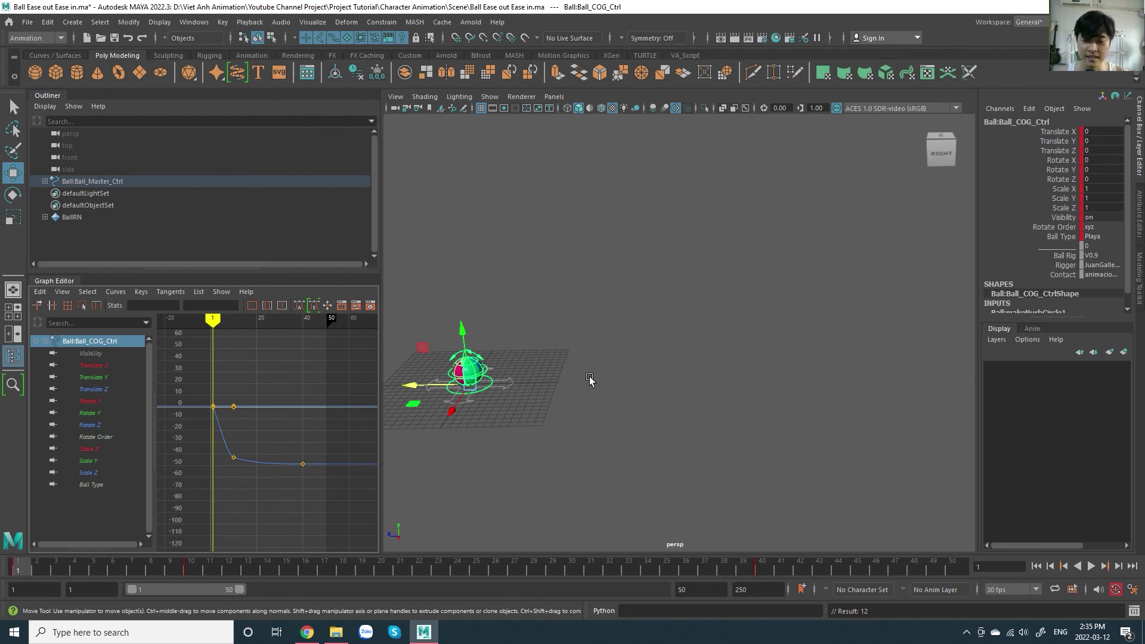
{"action": "left_click_drag", "start_coordinate": [33, 571], "coordinate": [18, 571]}
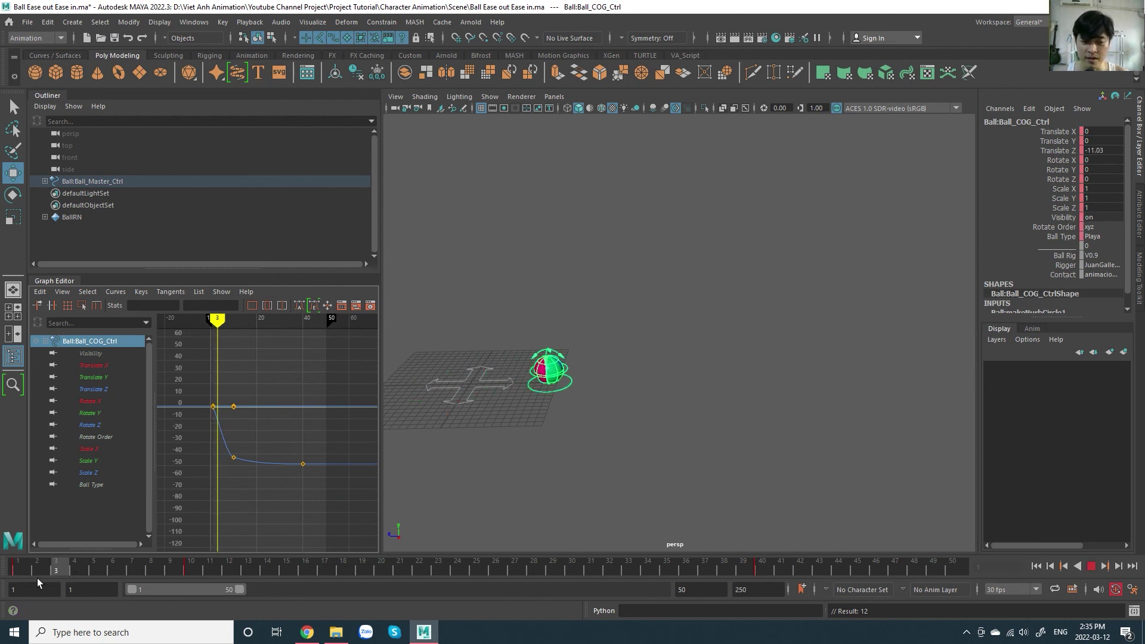
{"action": "key", "text": "alt+v"}
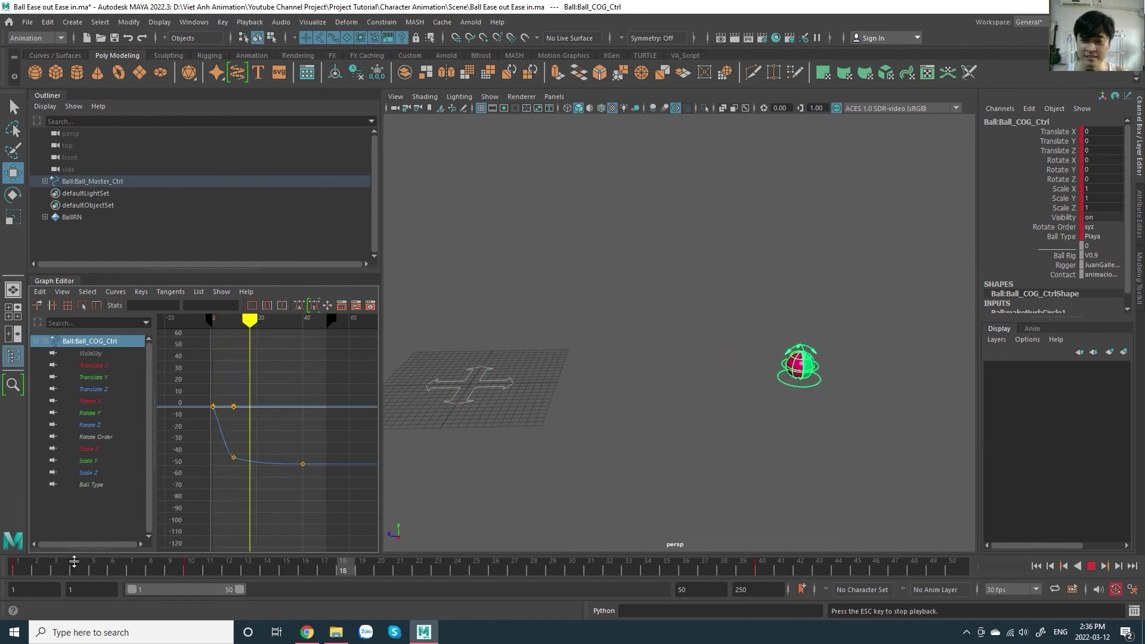